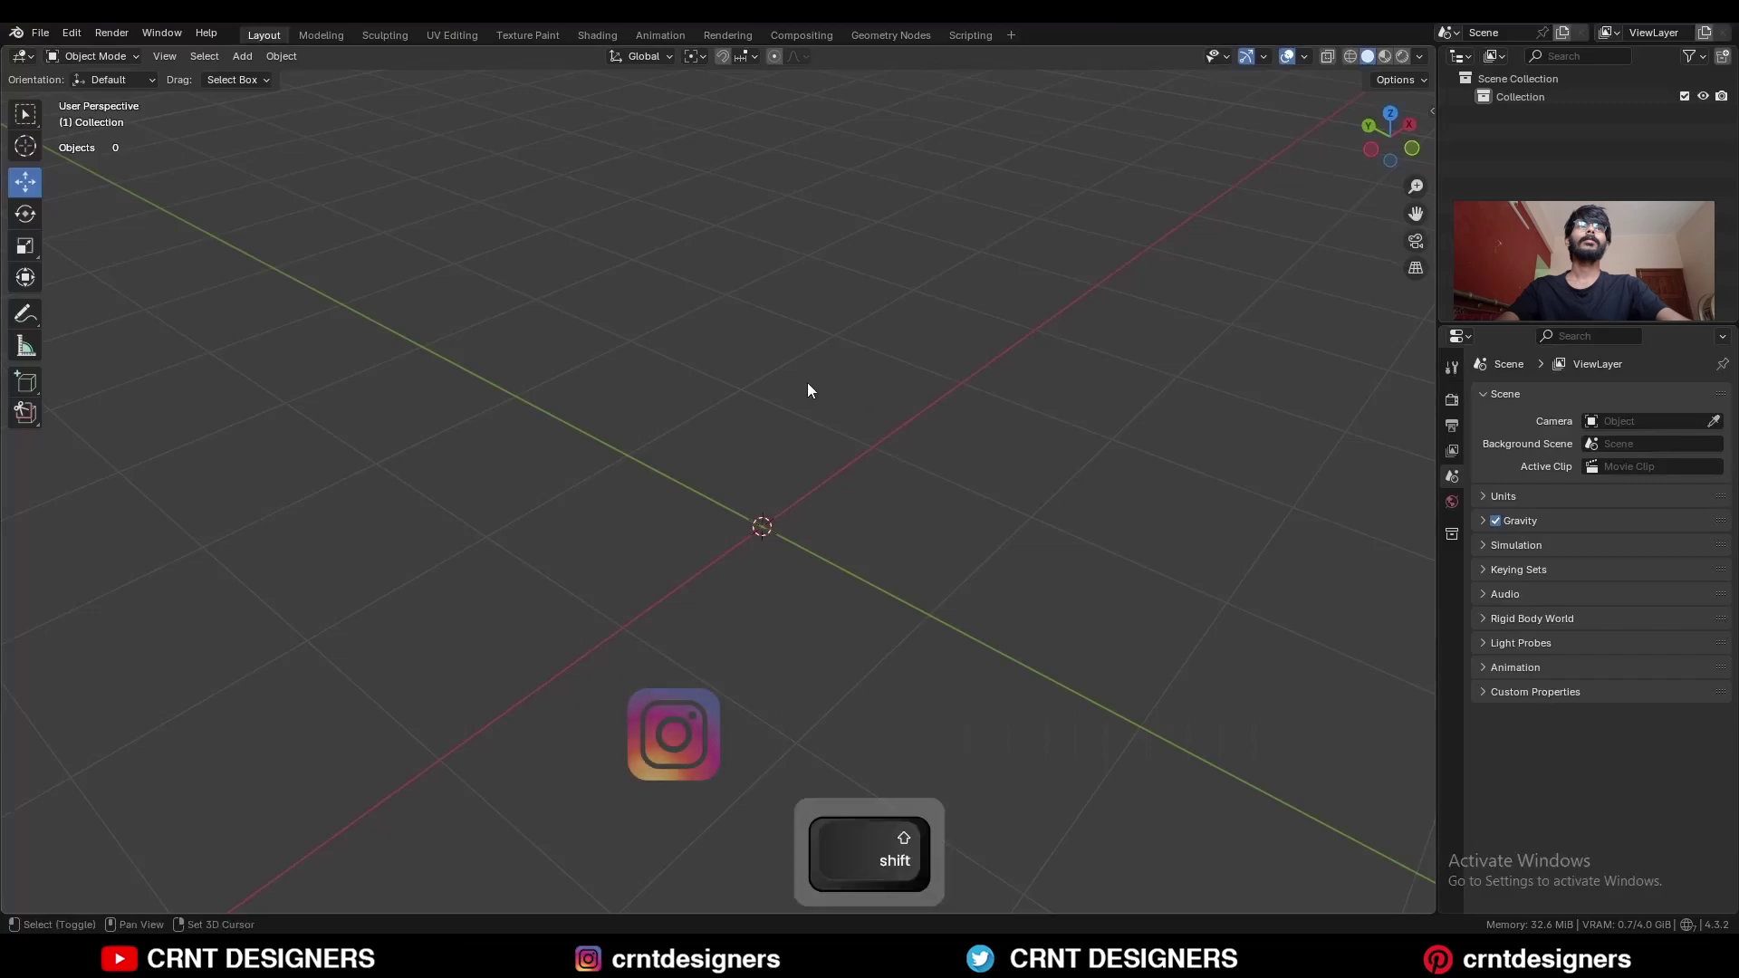
Add a cylinder mesh with 32 vertices.
{"action": "key", "text": "shift+a"}
{"action": "mouse_move", "coordinate": [801, 375]}
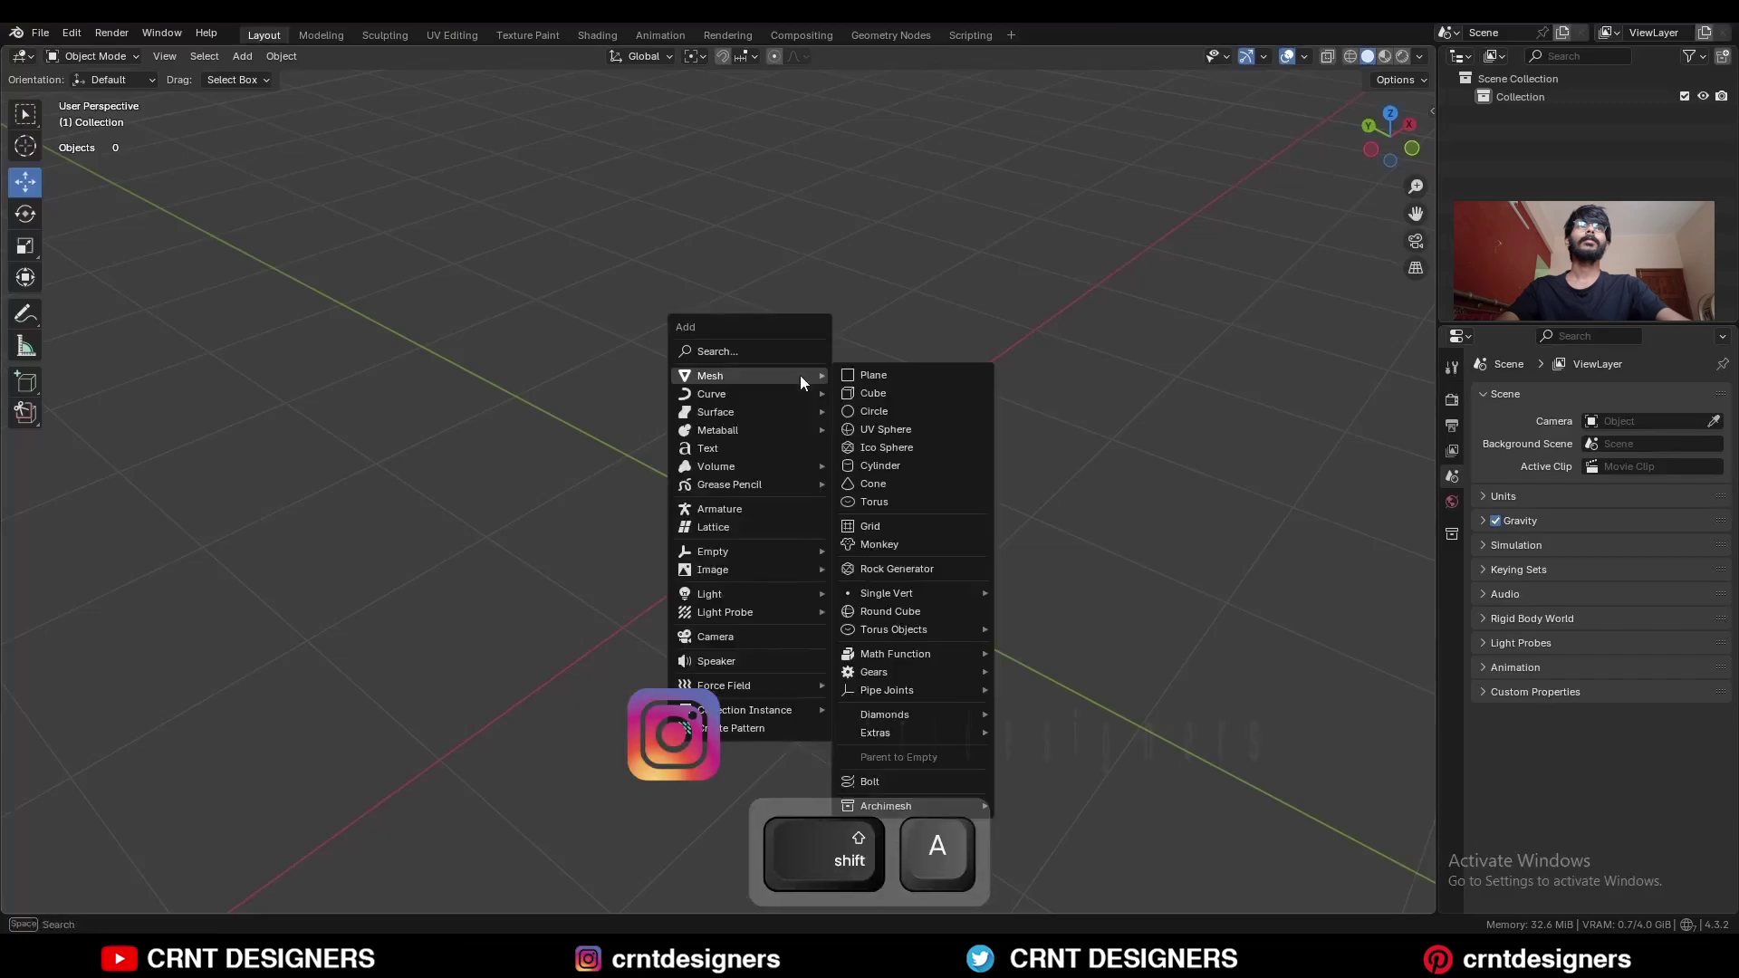
{"action": "left_click", "coordinate": [912, 462]}
{"action": "type", "text": "32"}
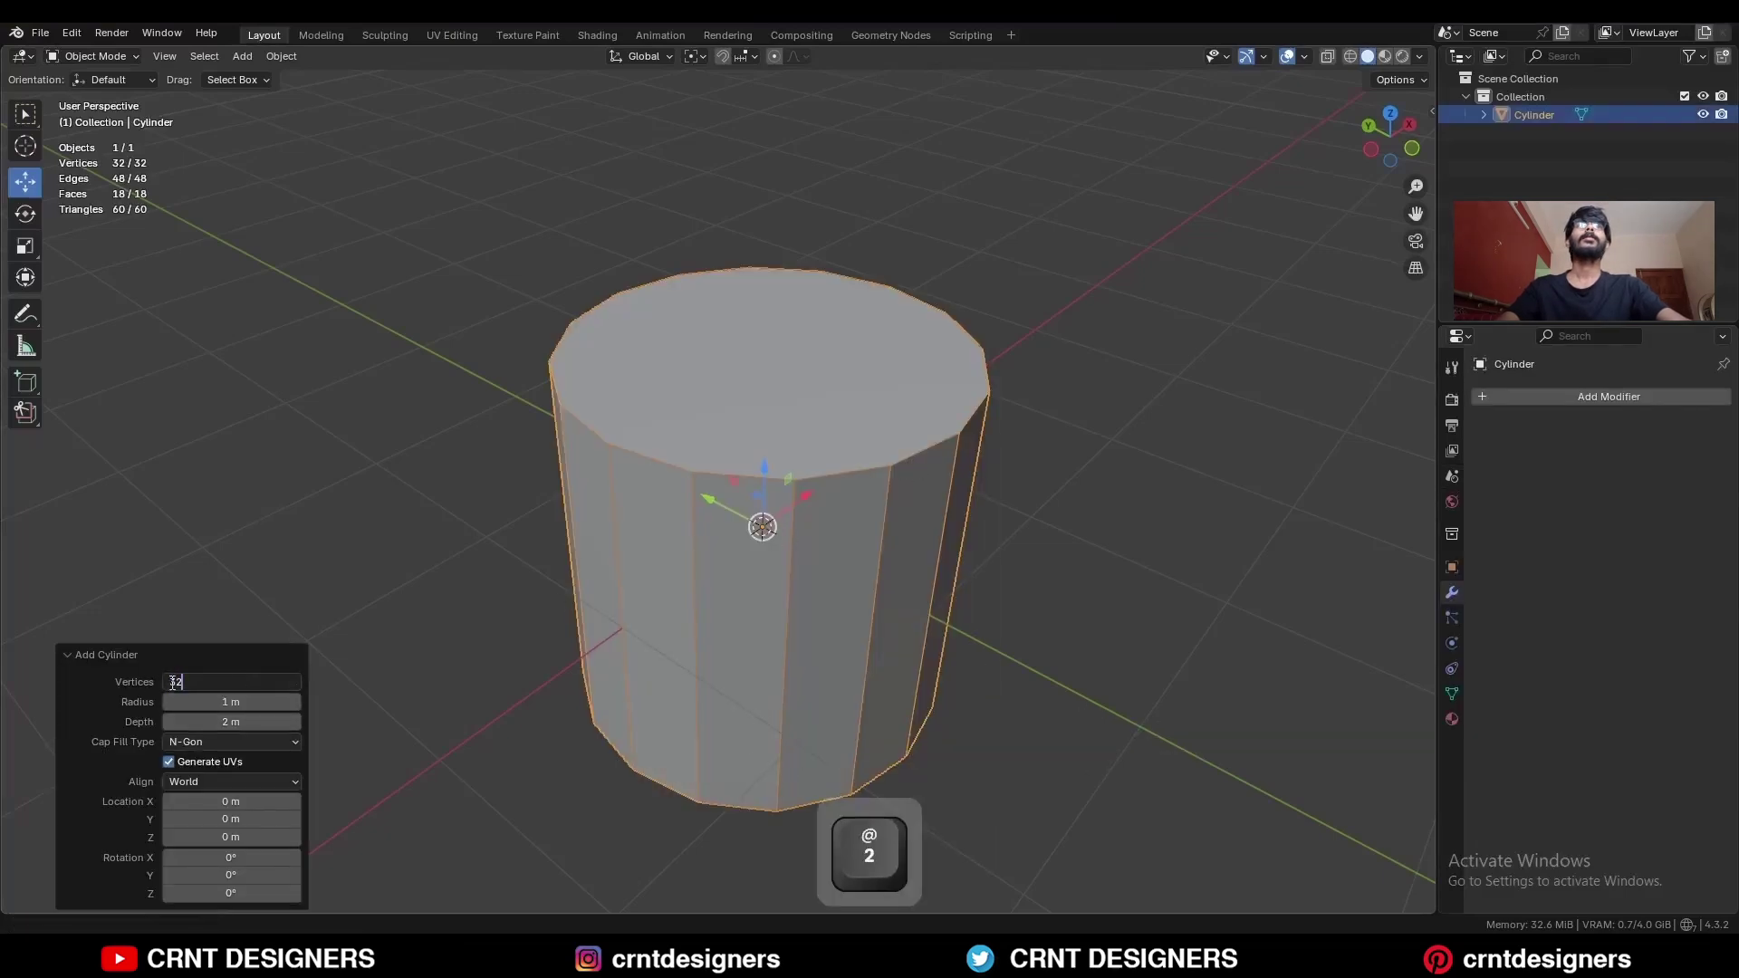
{"action": "key", "text": "Return"}
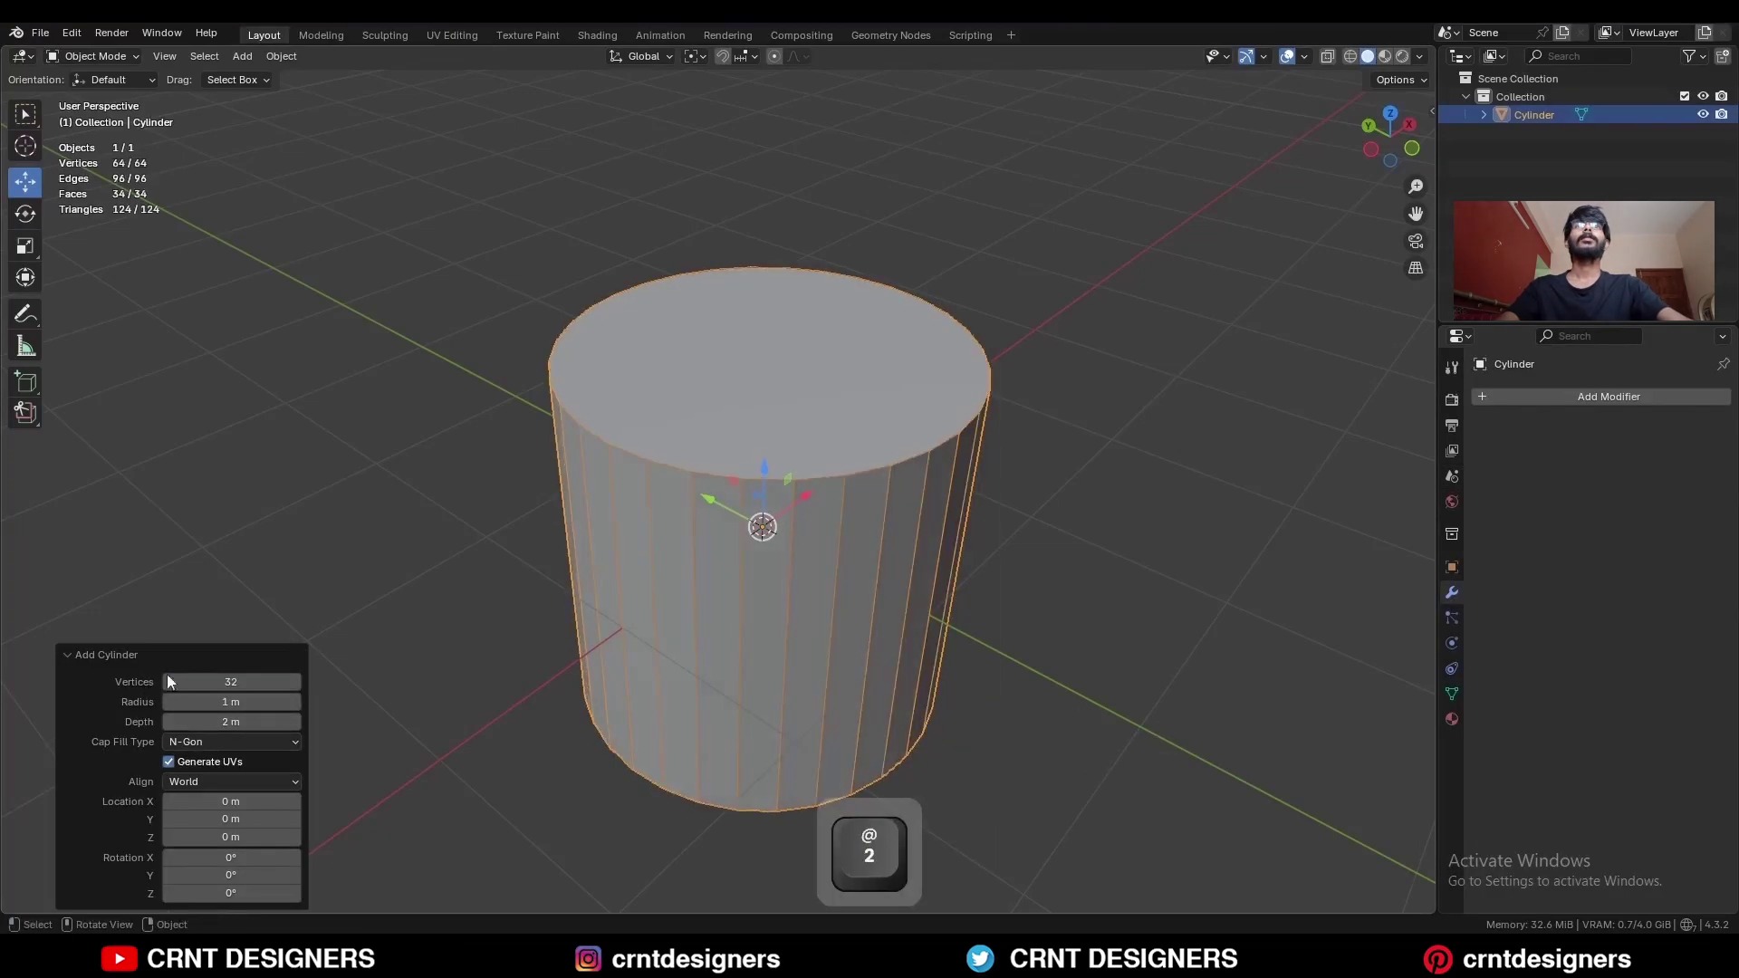
Rotate the cylinder 90° in the left view so it lies on its side and shorten it along Y.
{"action": "left_click", "coordinate": [1368, 153]}
{"action": "key", "text": "r"}
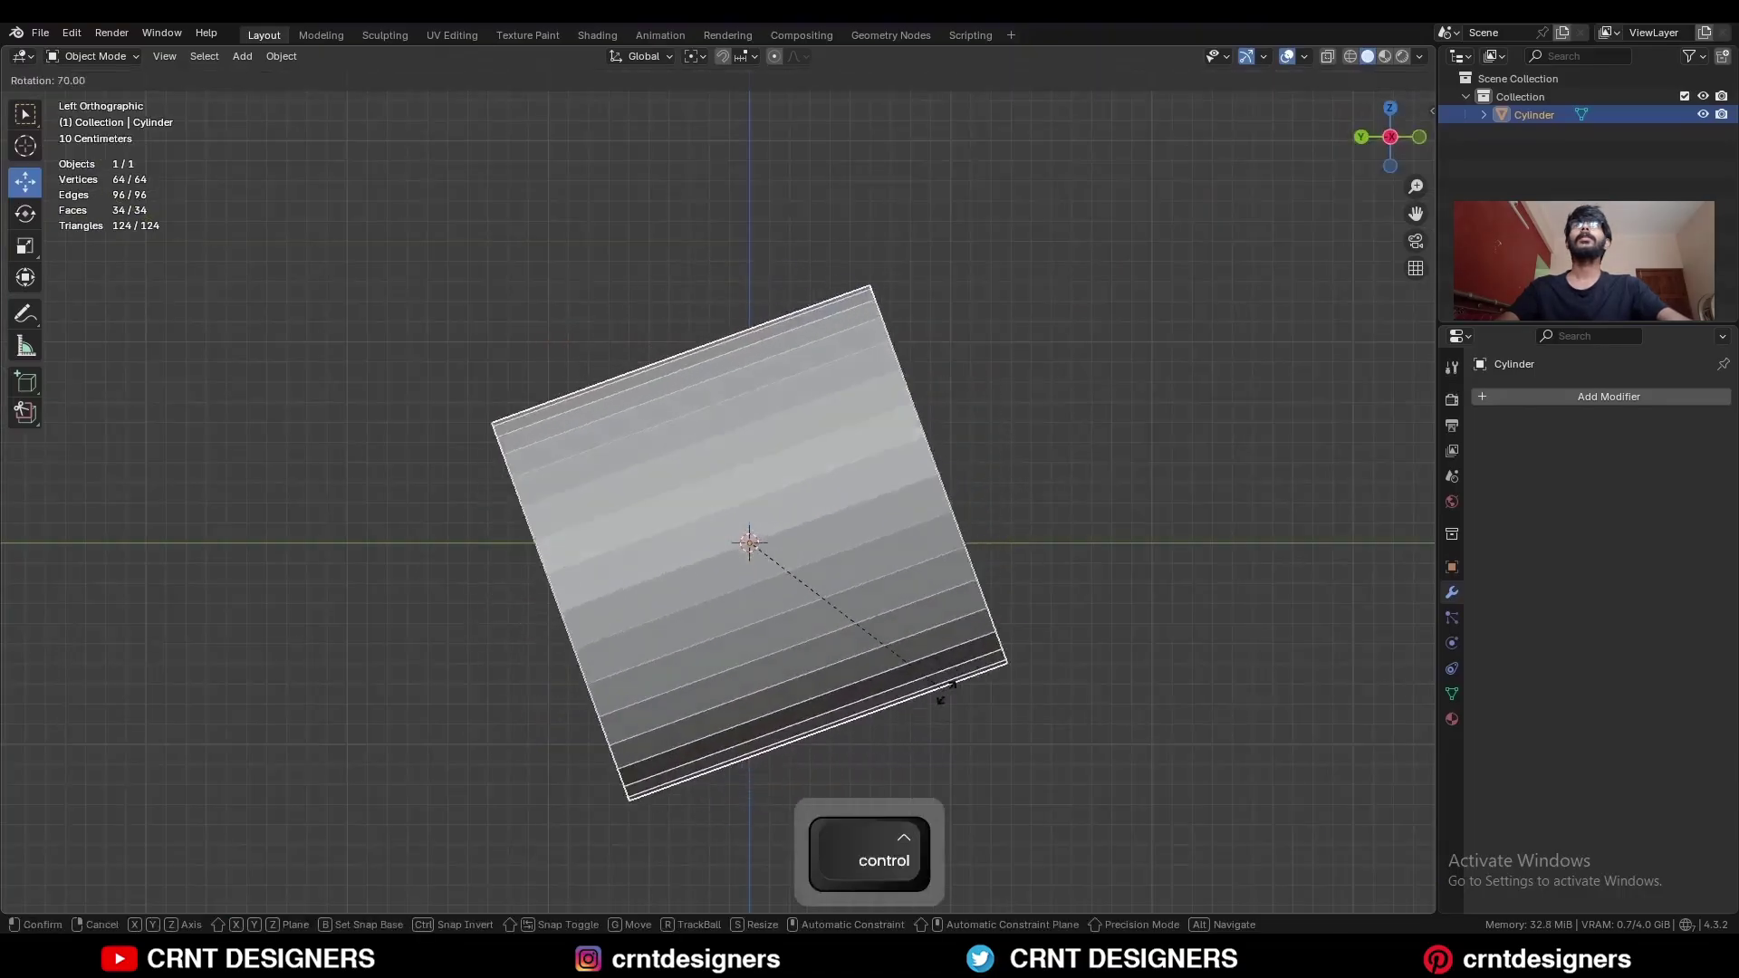
{"action": "left_click", "coordinate": [884, 741]}
{"action": "key", "text": "s"}
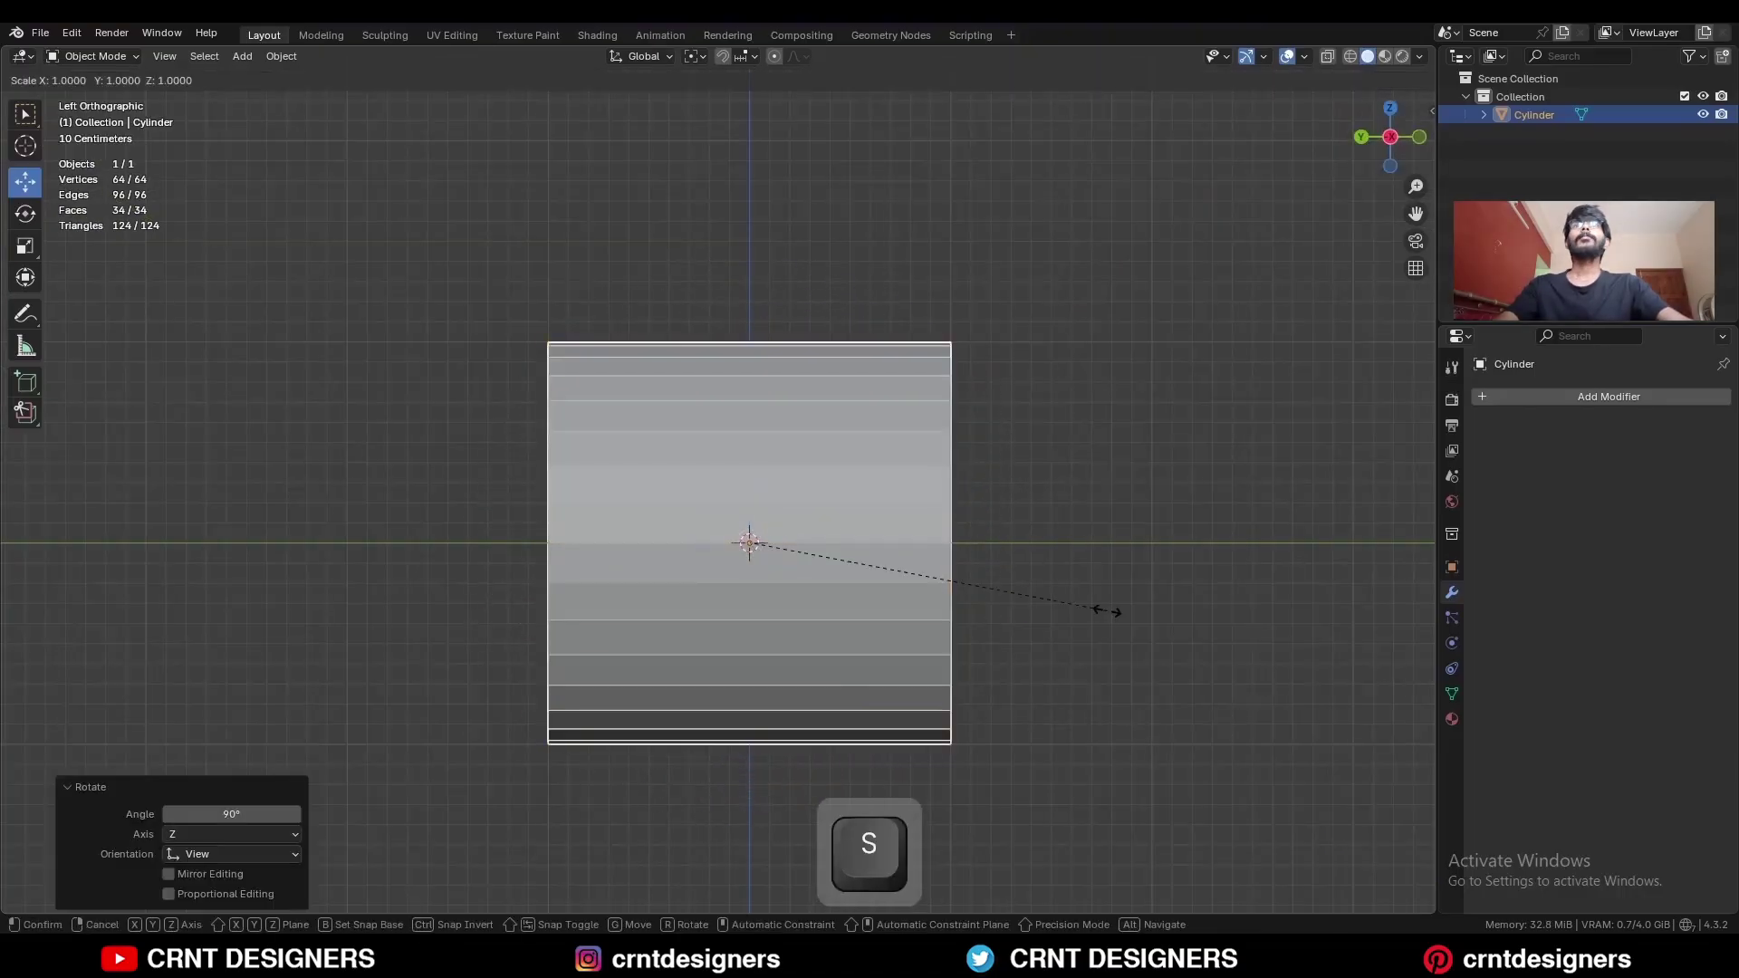
{"action": "key", "text": "y"}
{"action": "left_click", "coordinate": [978, 595], "text": "ctrl"}
Apply the scale and rotation of the flattened cylinder.
{"action": "middle_click_drag", "start_coordinate": [978, 594], "coordinate": [931, 482]}
{"action": "key", "text": "ctrl+a"}
{"action": "left_click", "coordinate": [928, 493]}
{"action": "key", "text": "ctrl+a"}
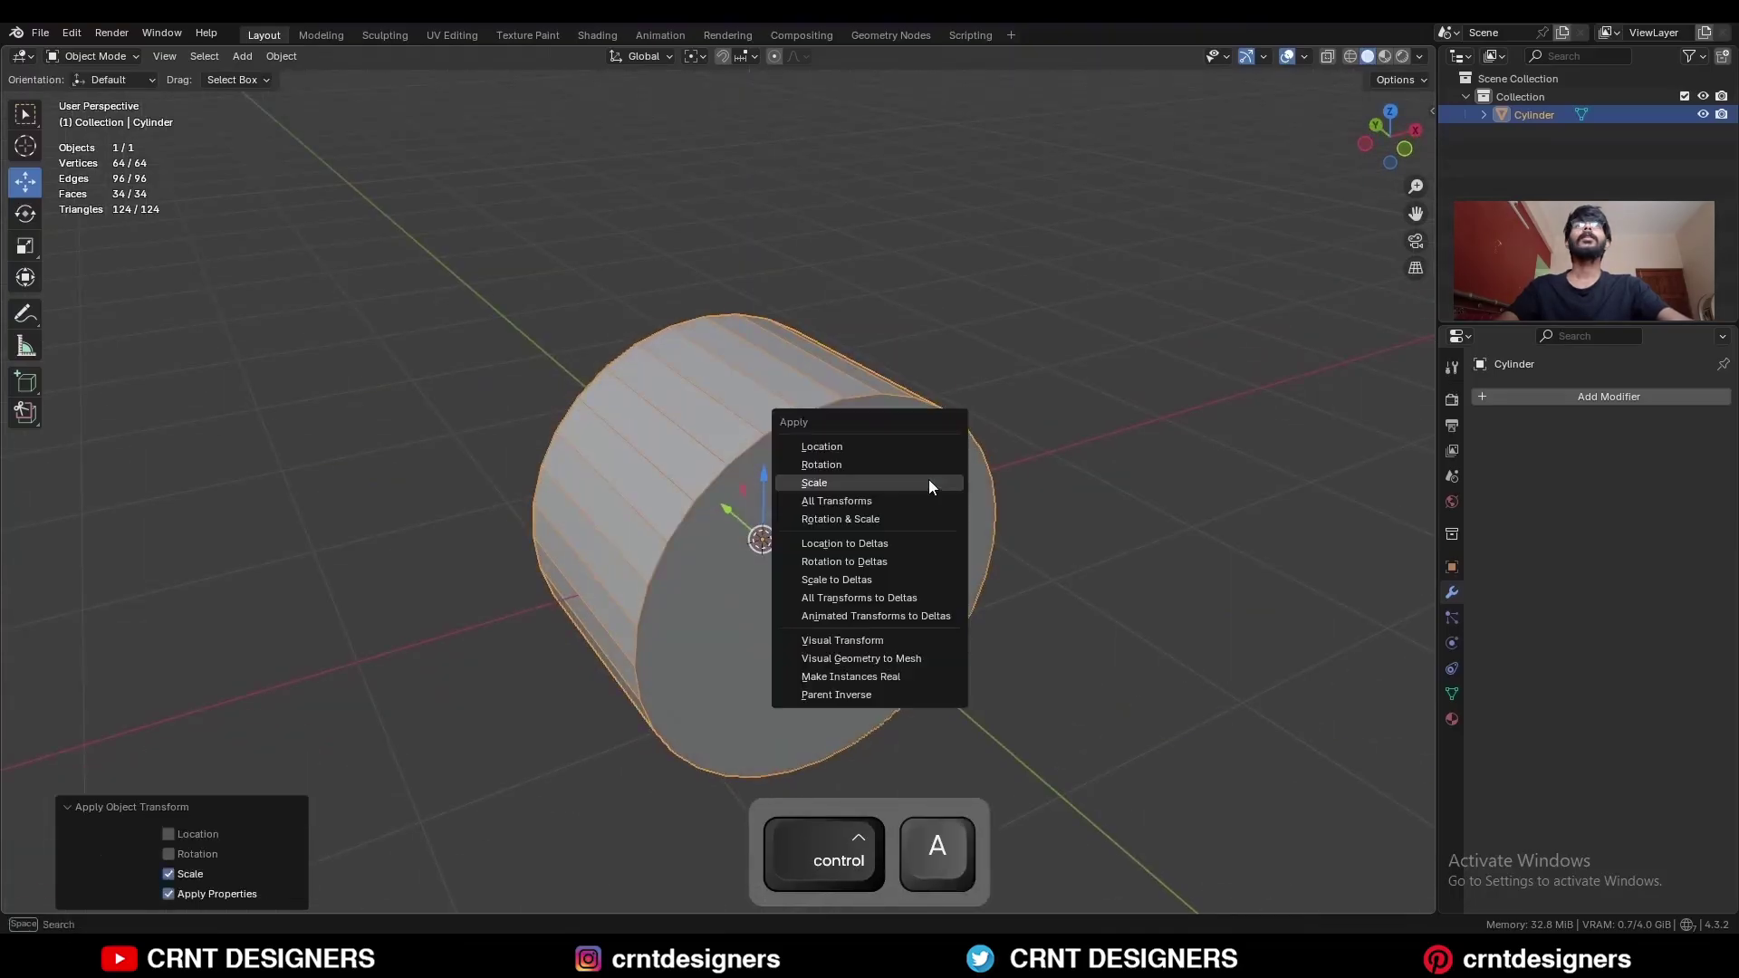
{"action": "left_click", "coordinate": [925, 465]}
Add a second cylinder mesh with 16 vertices at the world origin.
{"action": "key", "text": "shift+a"}
{"action": "mouse_move", "coordinate": [961, 308]}
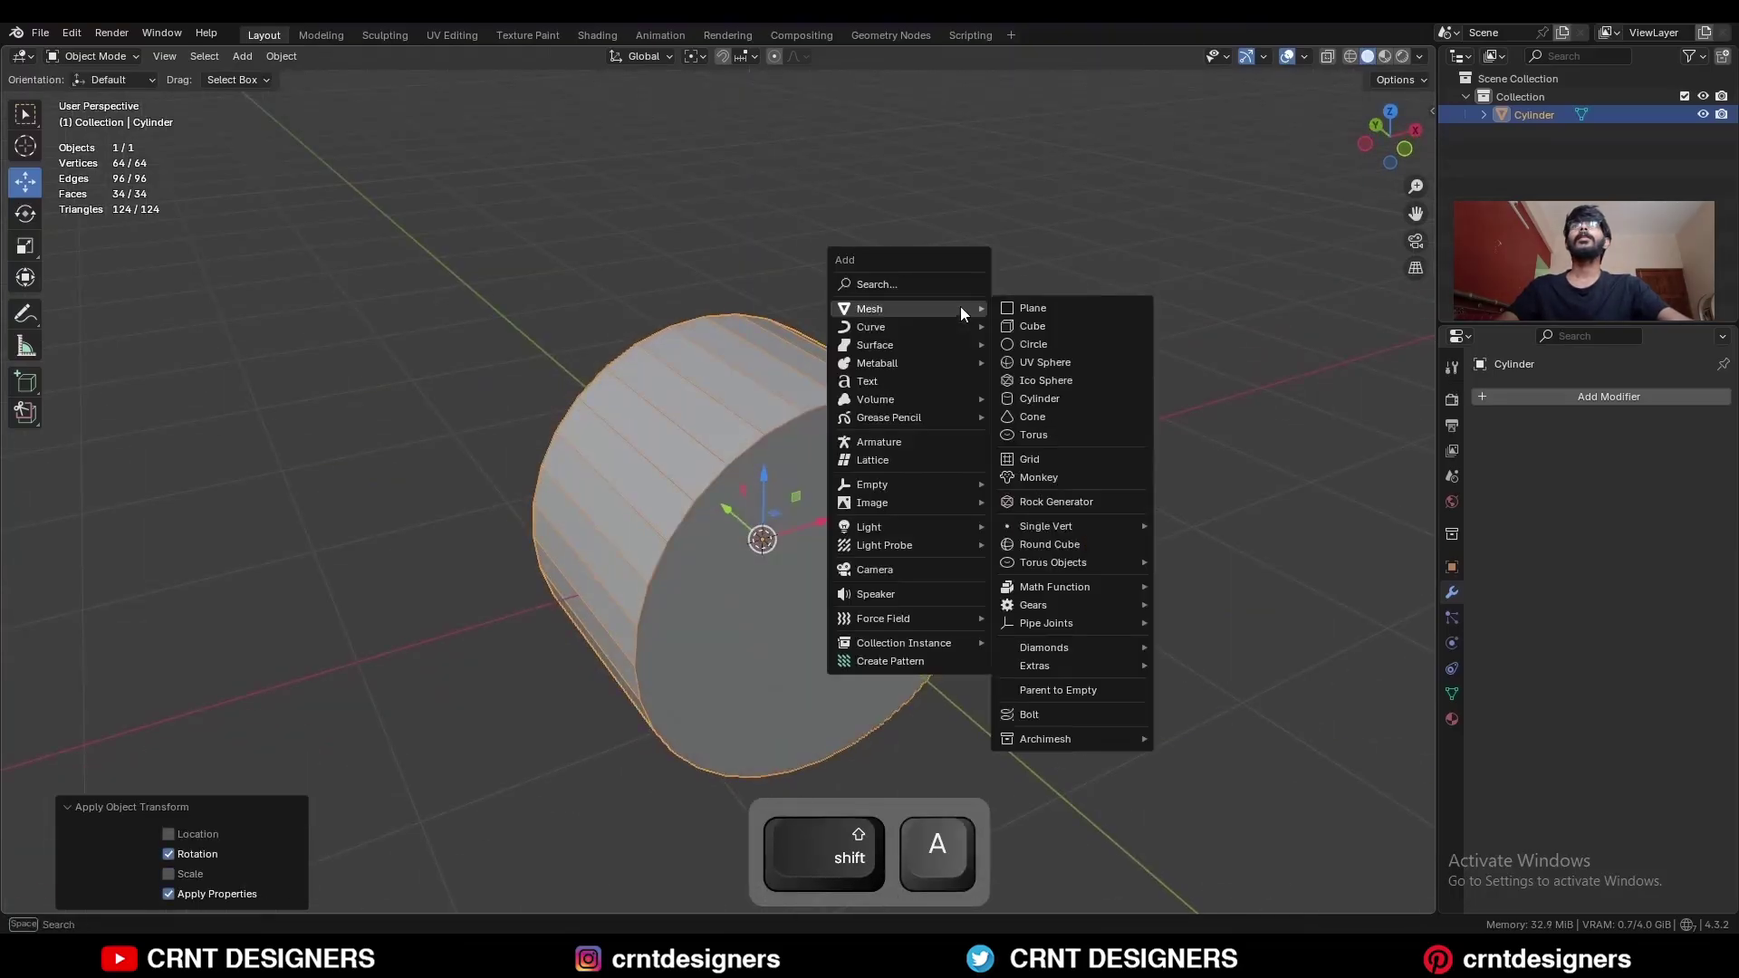
{"action": "left_click", "coordinate": [1040, 399]}
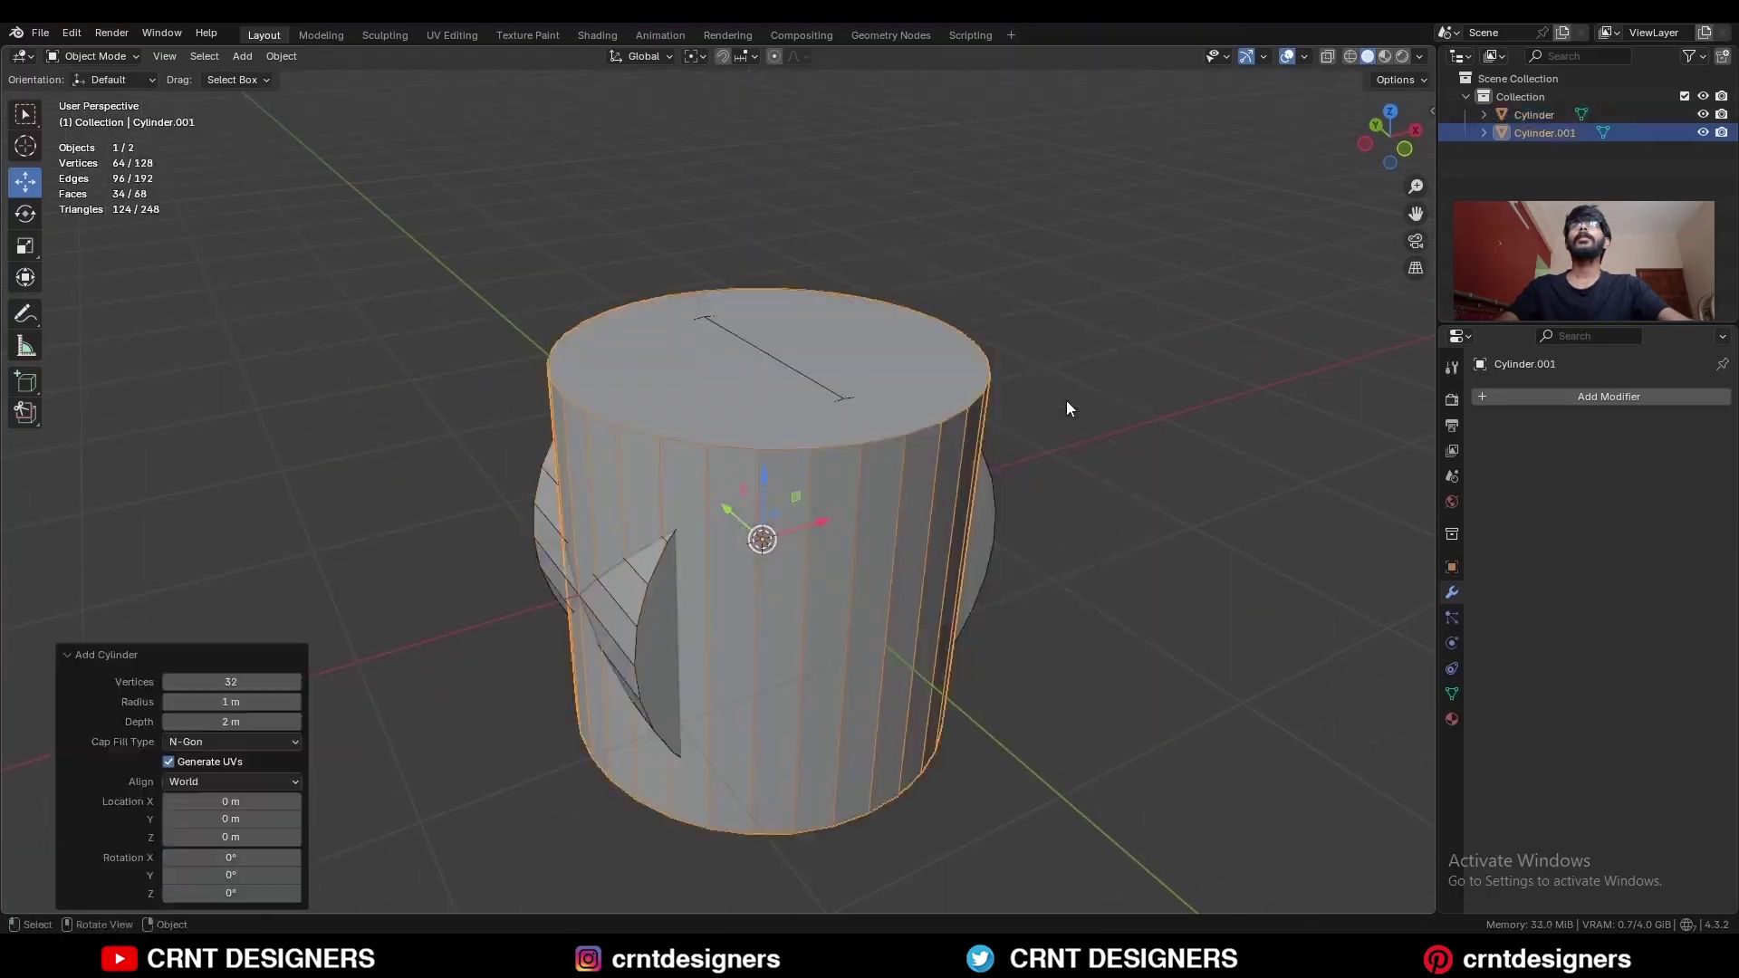
{"action": "left_click", "coordinate": [256, 678]}
{"action": "type", "text": "16"}
{"action": "key", "text": "Return"}
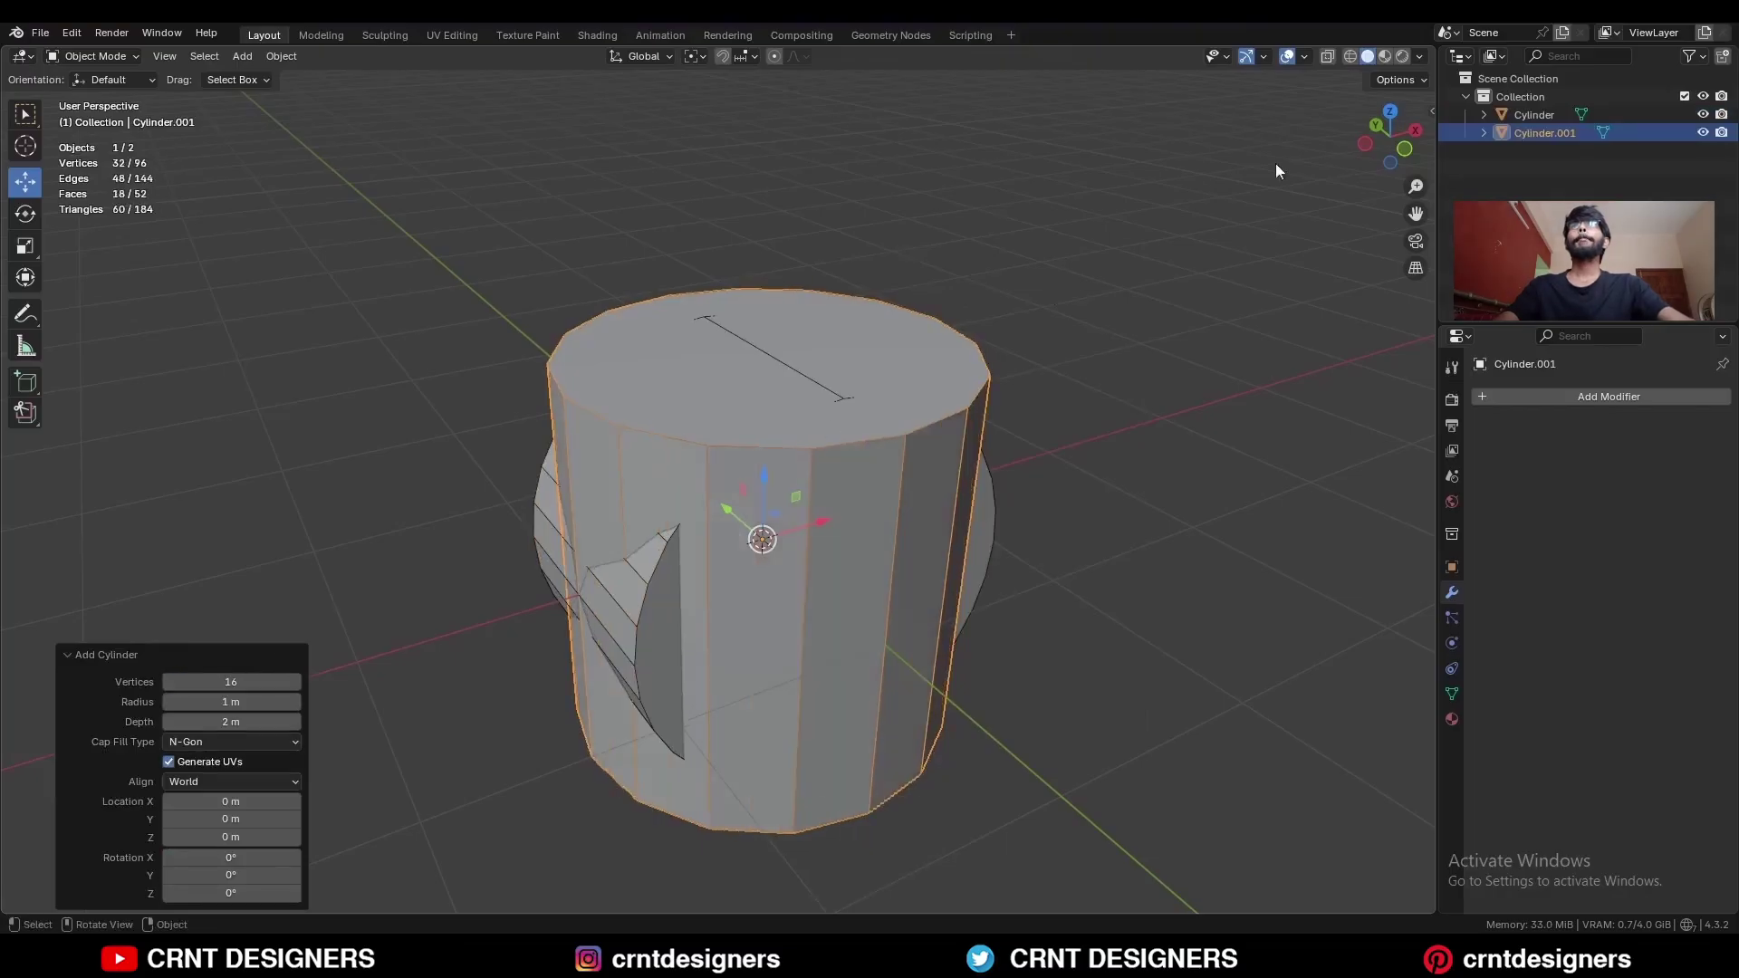
Scale the second cylinder uniformly to 0.5 in the top view.
{"action": "left_click", "coordinate": [1391, 110]}
{"action": "key", "text": "s"}
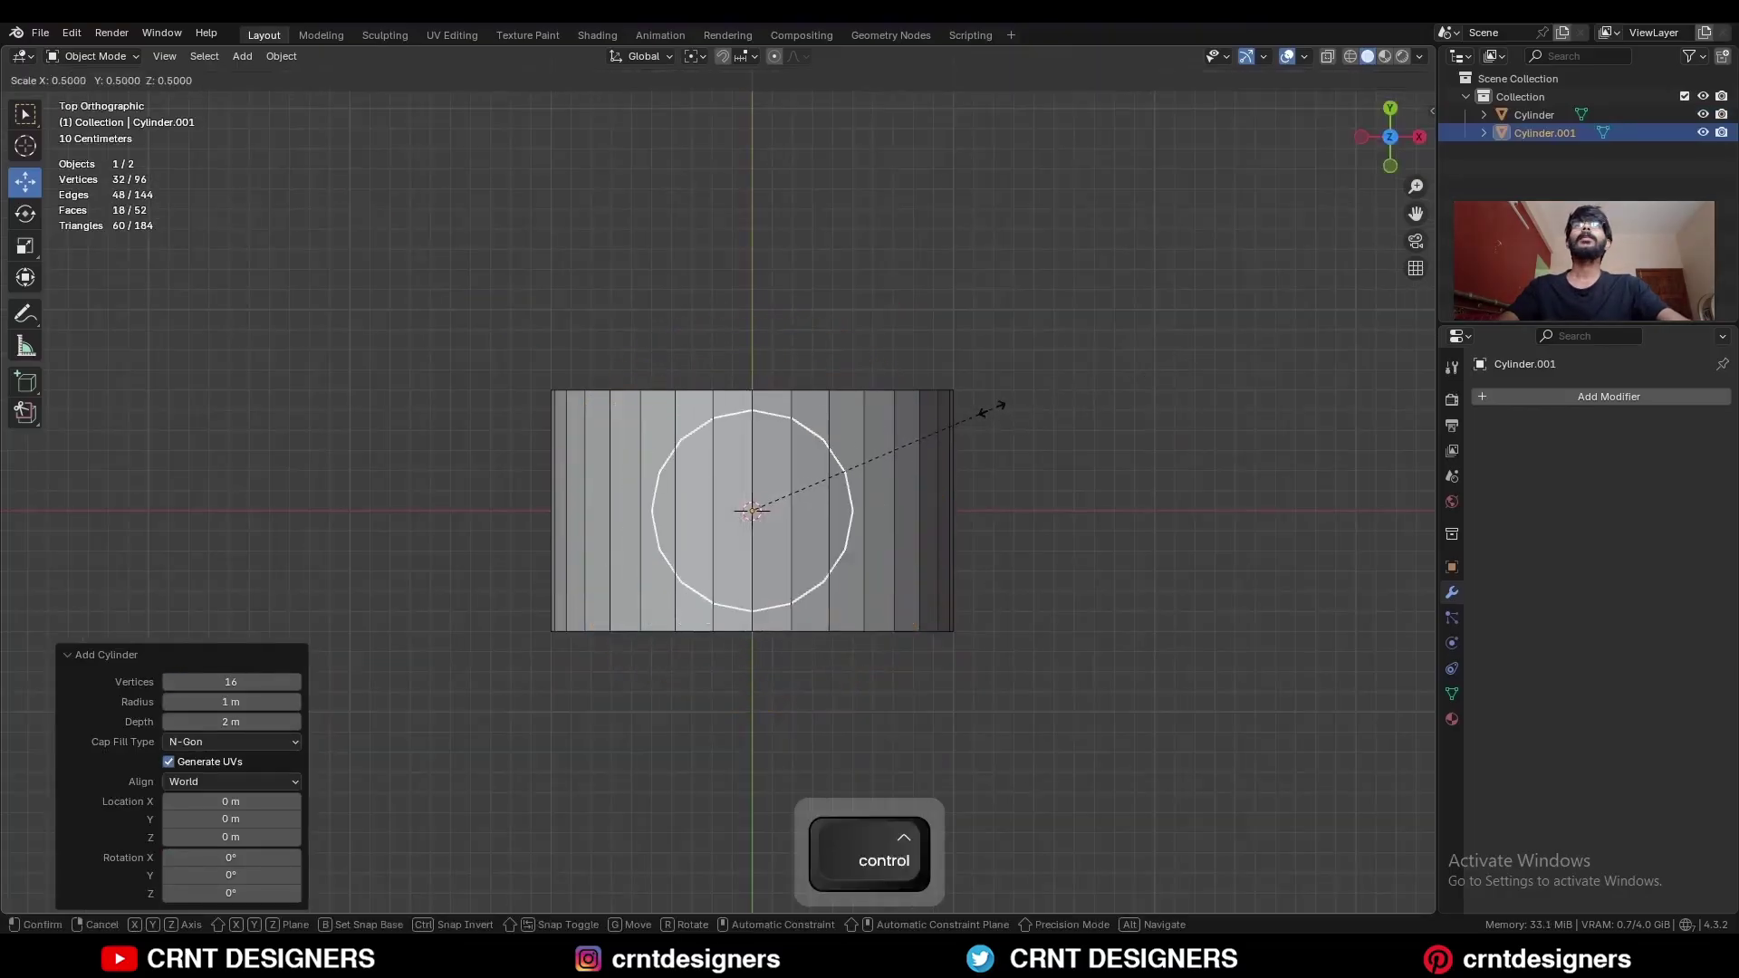
{"action": "left_click", "coordinate": [991, 410]}
Connect the opposite vertices on the Y axis with an edge across both caps of the second cylinder.
{"action": "scroll", "coordinate": [986, 426], "scroll_direction": "up", "scroll_amount": 4}
{"action": "key", "text": "Tab"}
{"action": "middle_click_drag", "start_coordinate": [987, 426], "coordinate": [968, 336], "text": "shift"}
{"action": "key", "text": "alt+z"}
{"action": "key", "text": "1"}
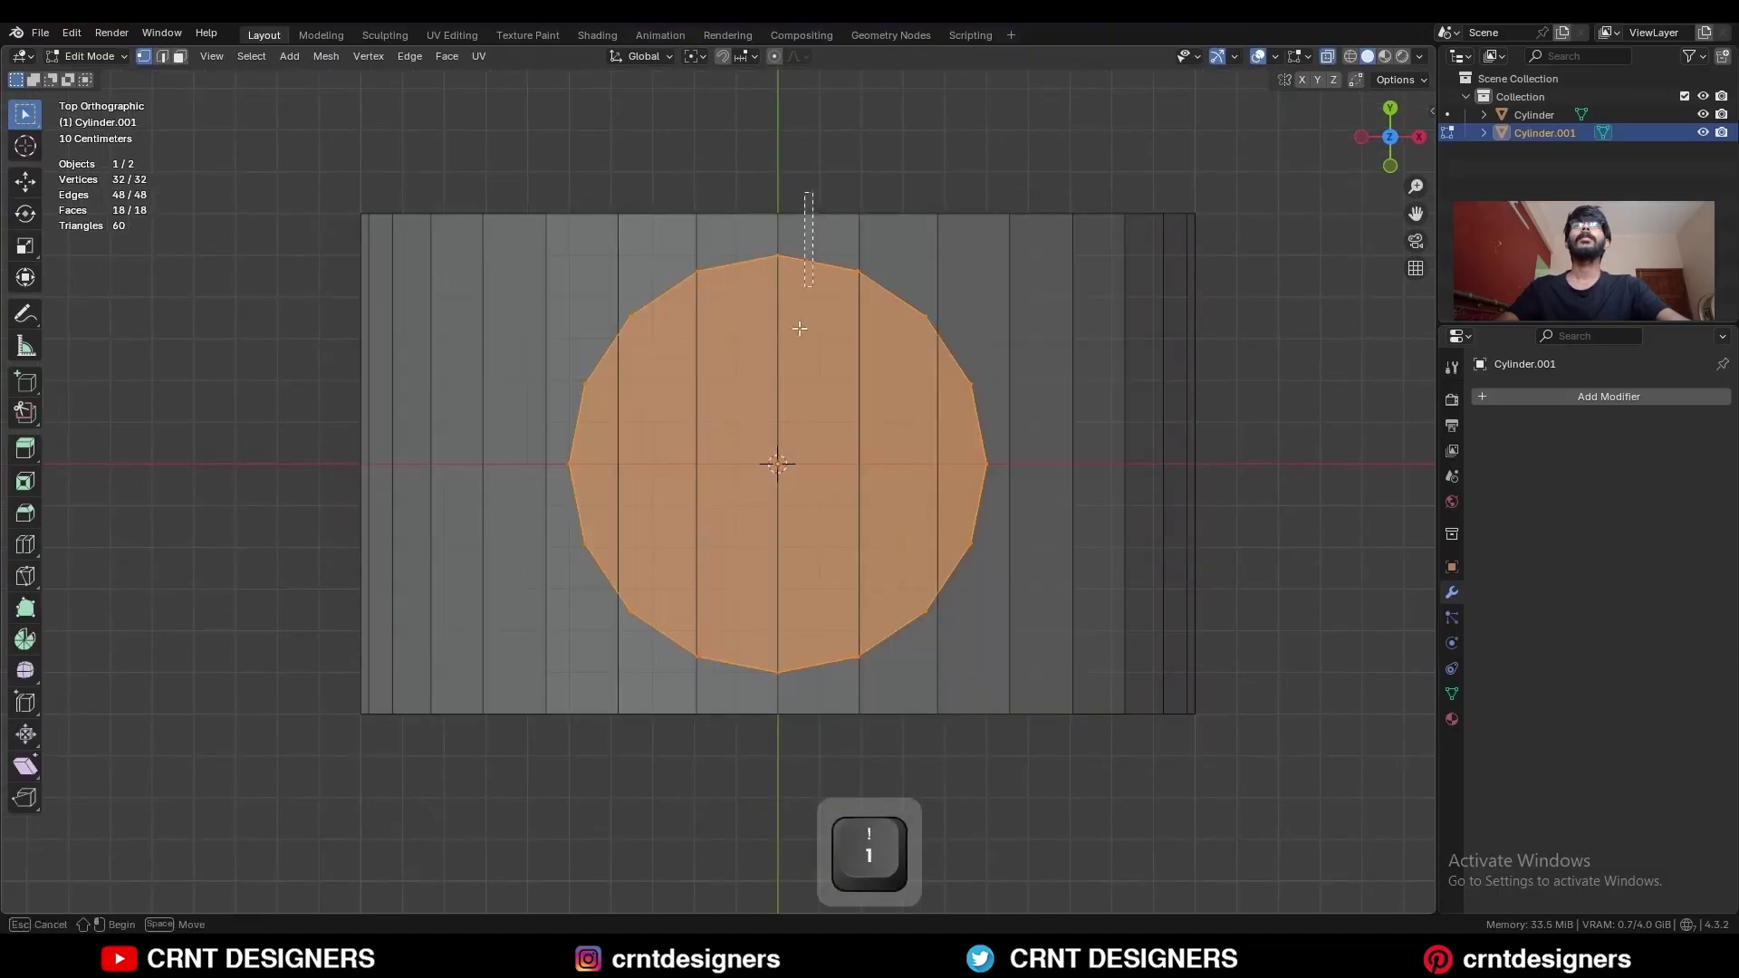
{"action": "left_click_drag", "start_coordinate": [771, 713], "coordinate": [772, 714]}
{"action": "right_click", "coordinate": [1071, 421]}
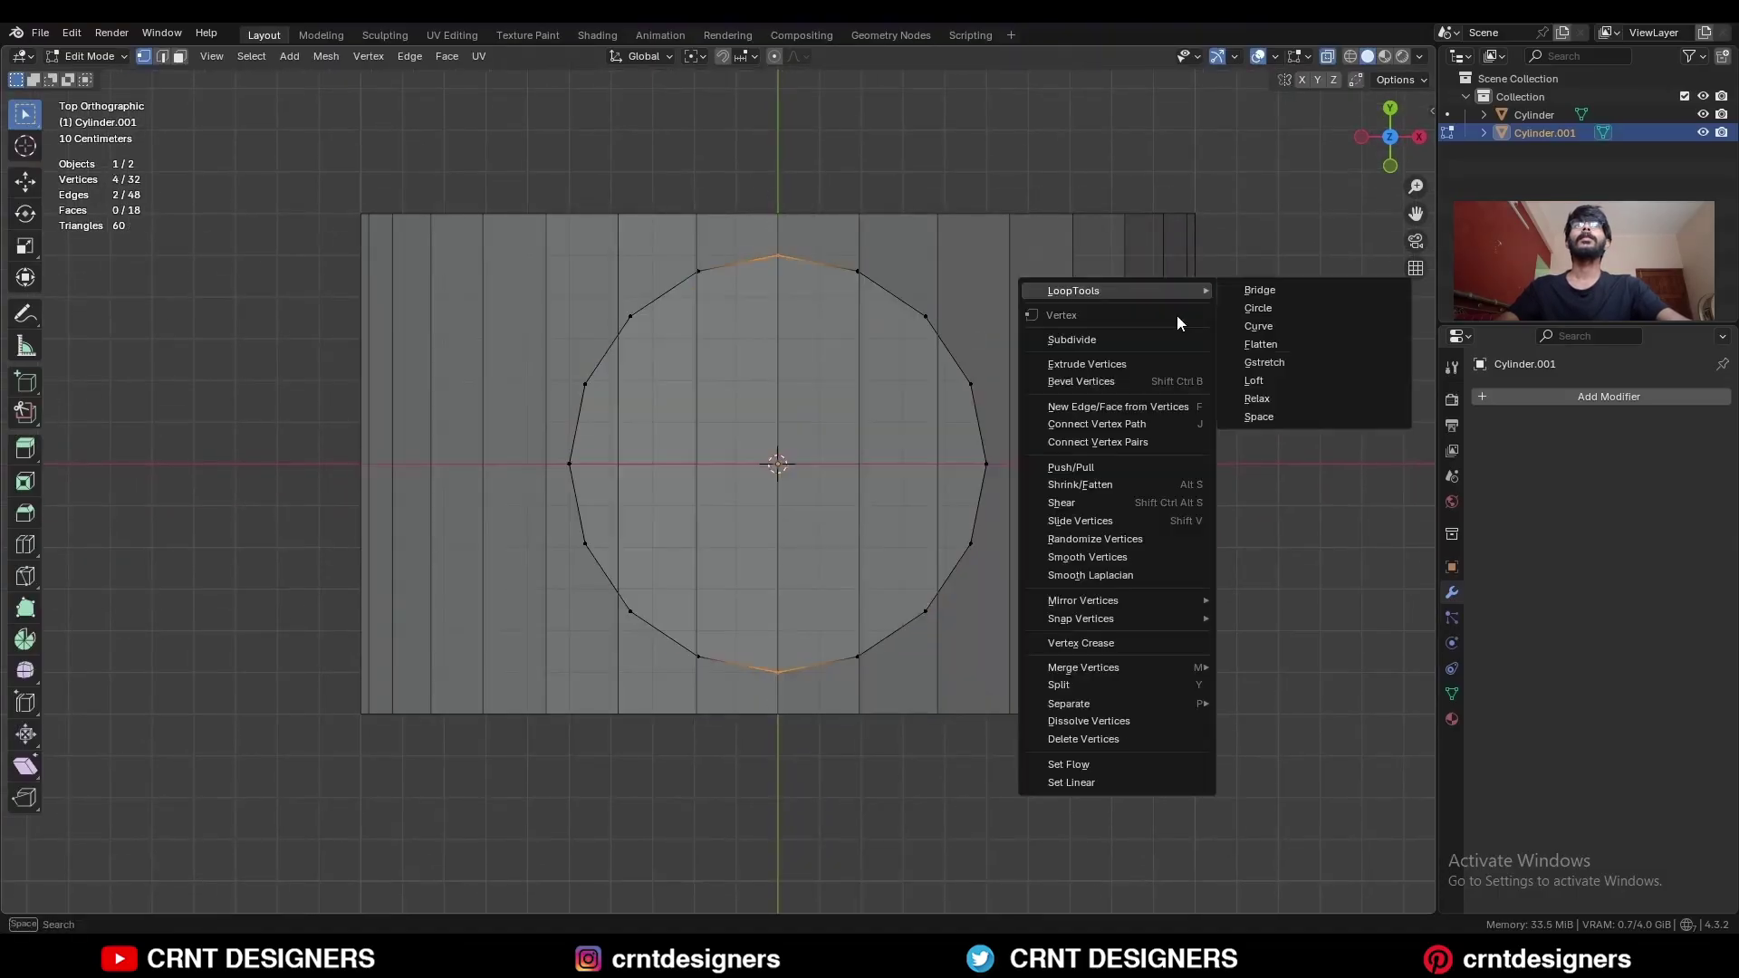
{"action": "left_click", "coordinate": [1151, 447]}
Bevel the new centre edges by about 0.066 m and add a centred loop cut through the beveled strip.
{"action": "key", "text": "2"}
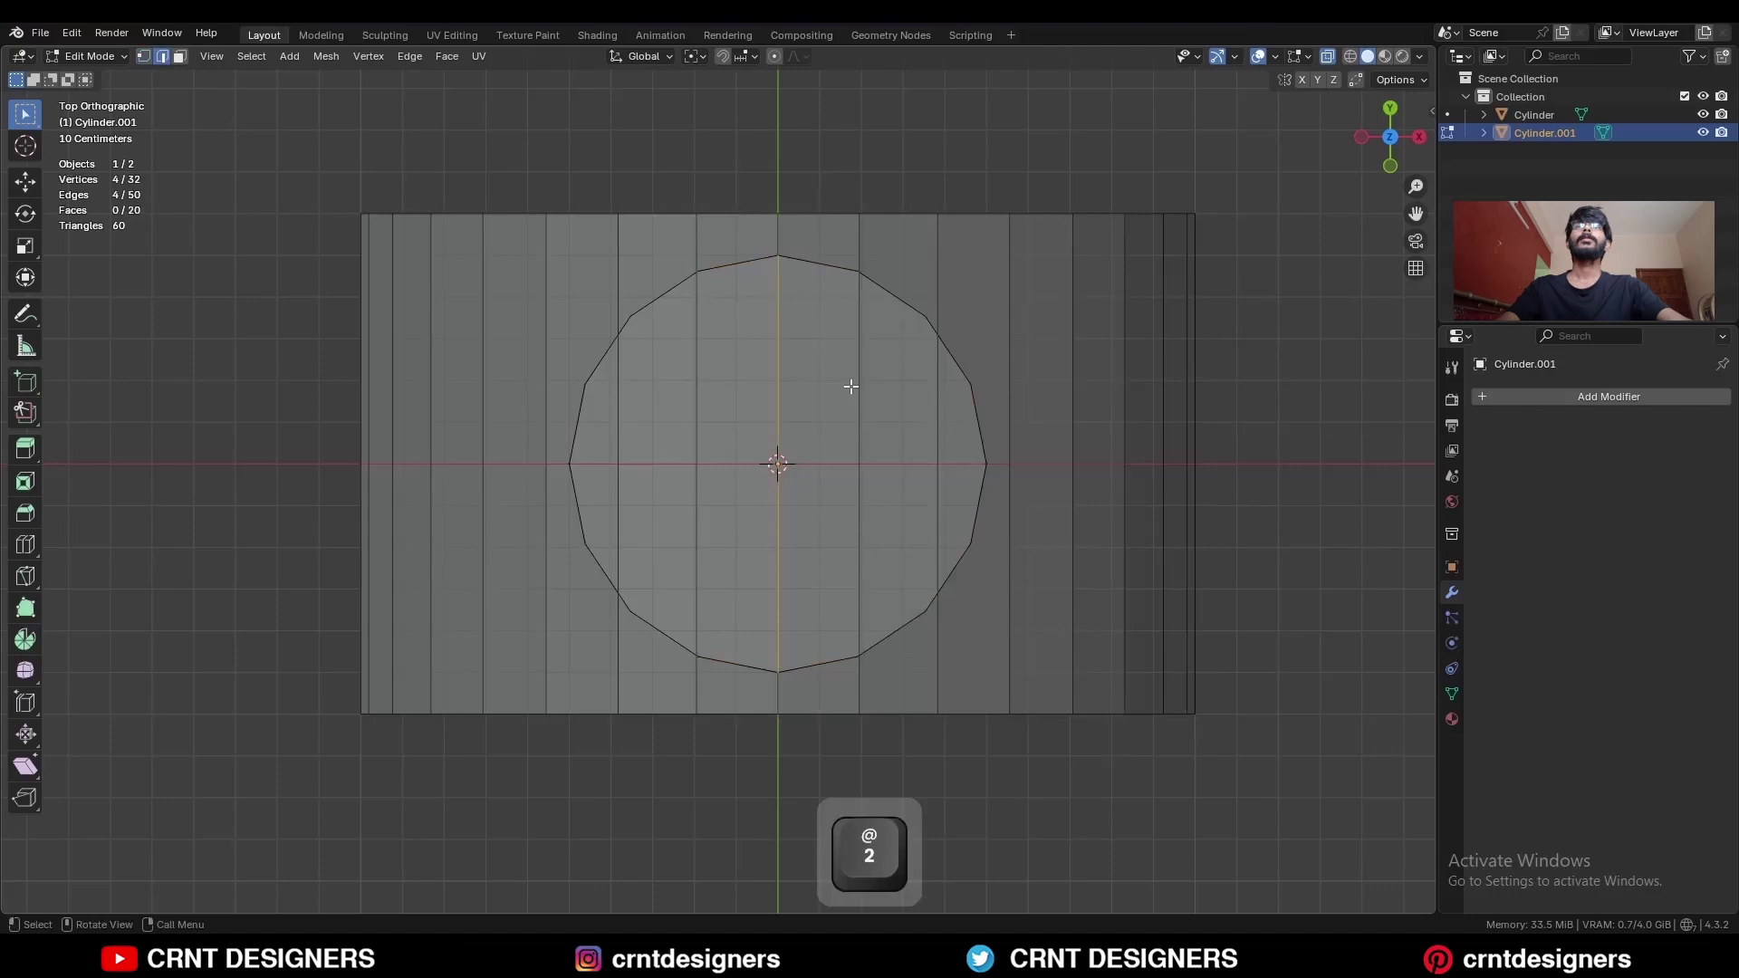
{"action": "key", "text": "ctrl+b"}
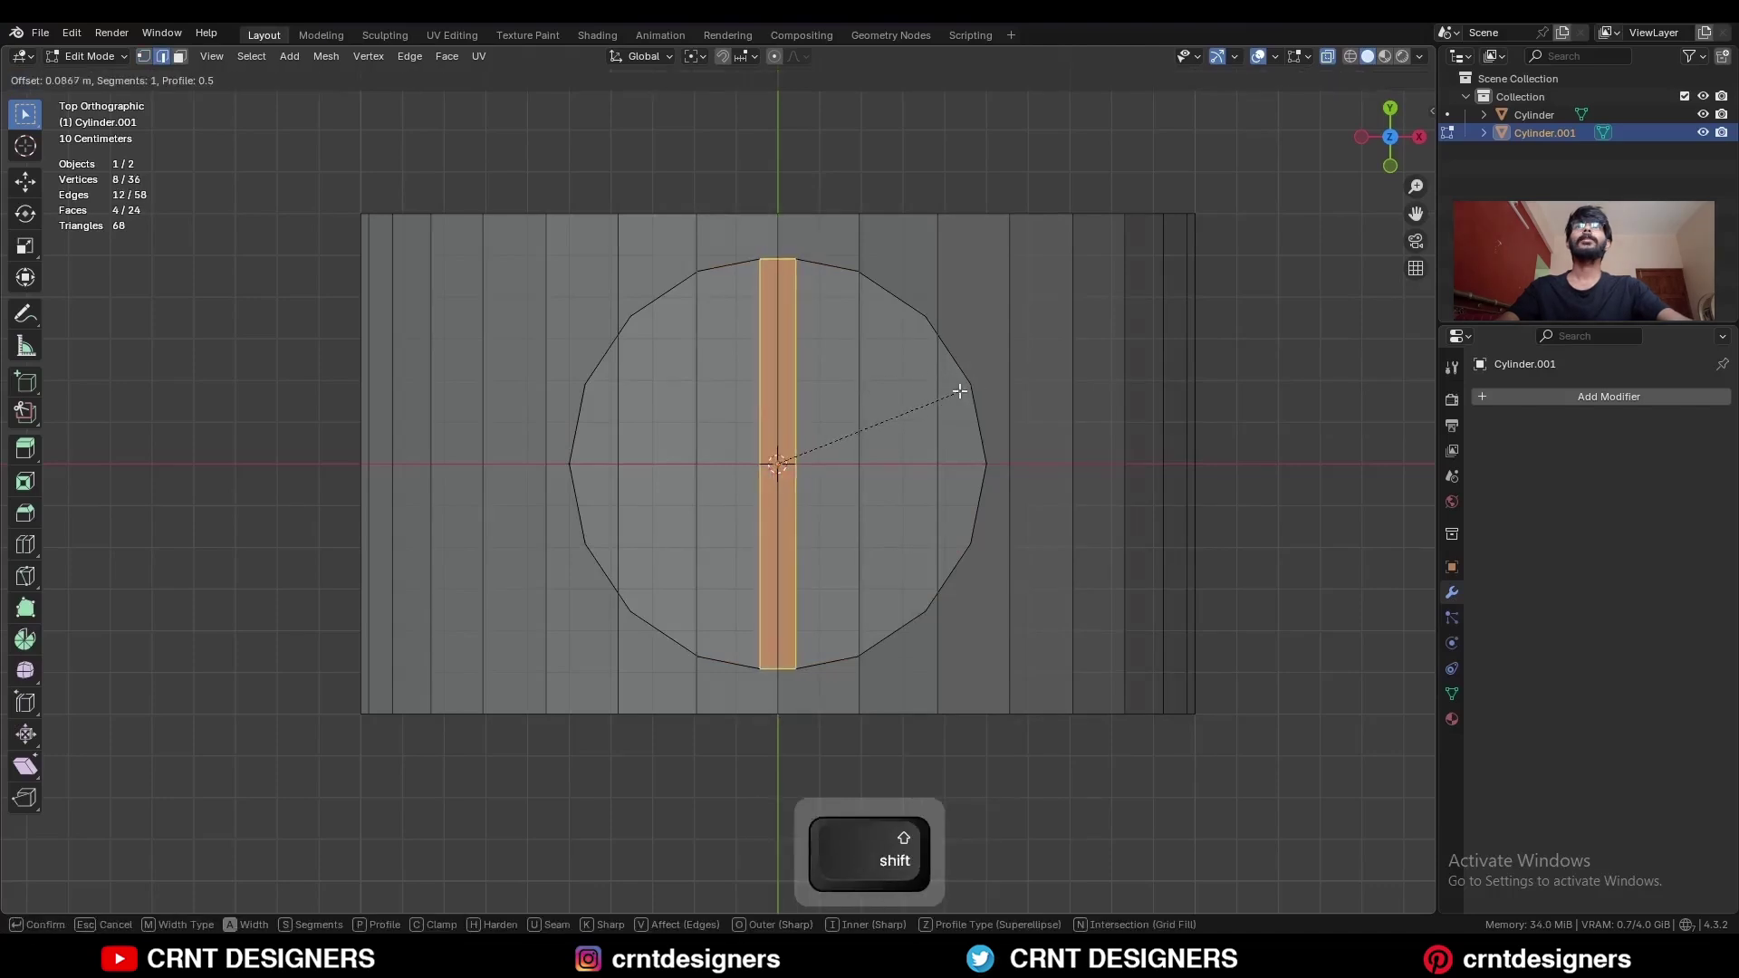
{"action": "left_click", "coordinate": [920, 397]}
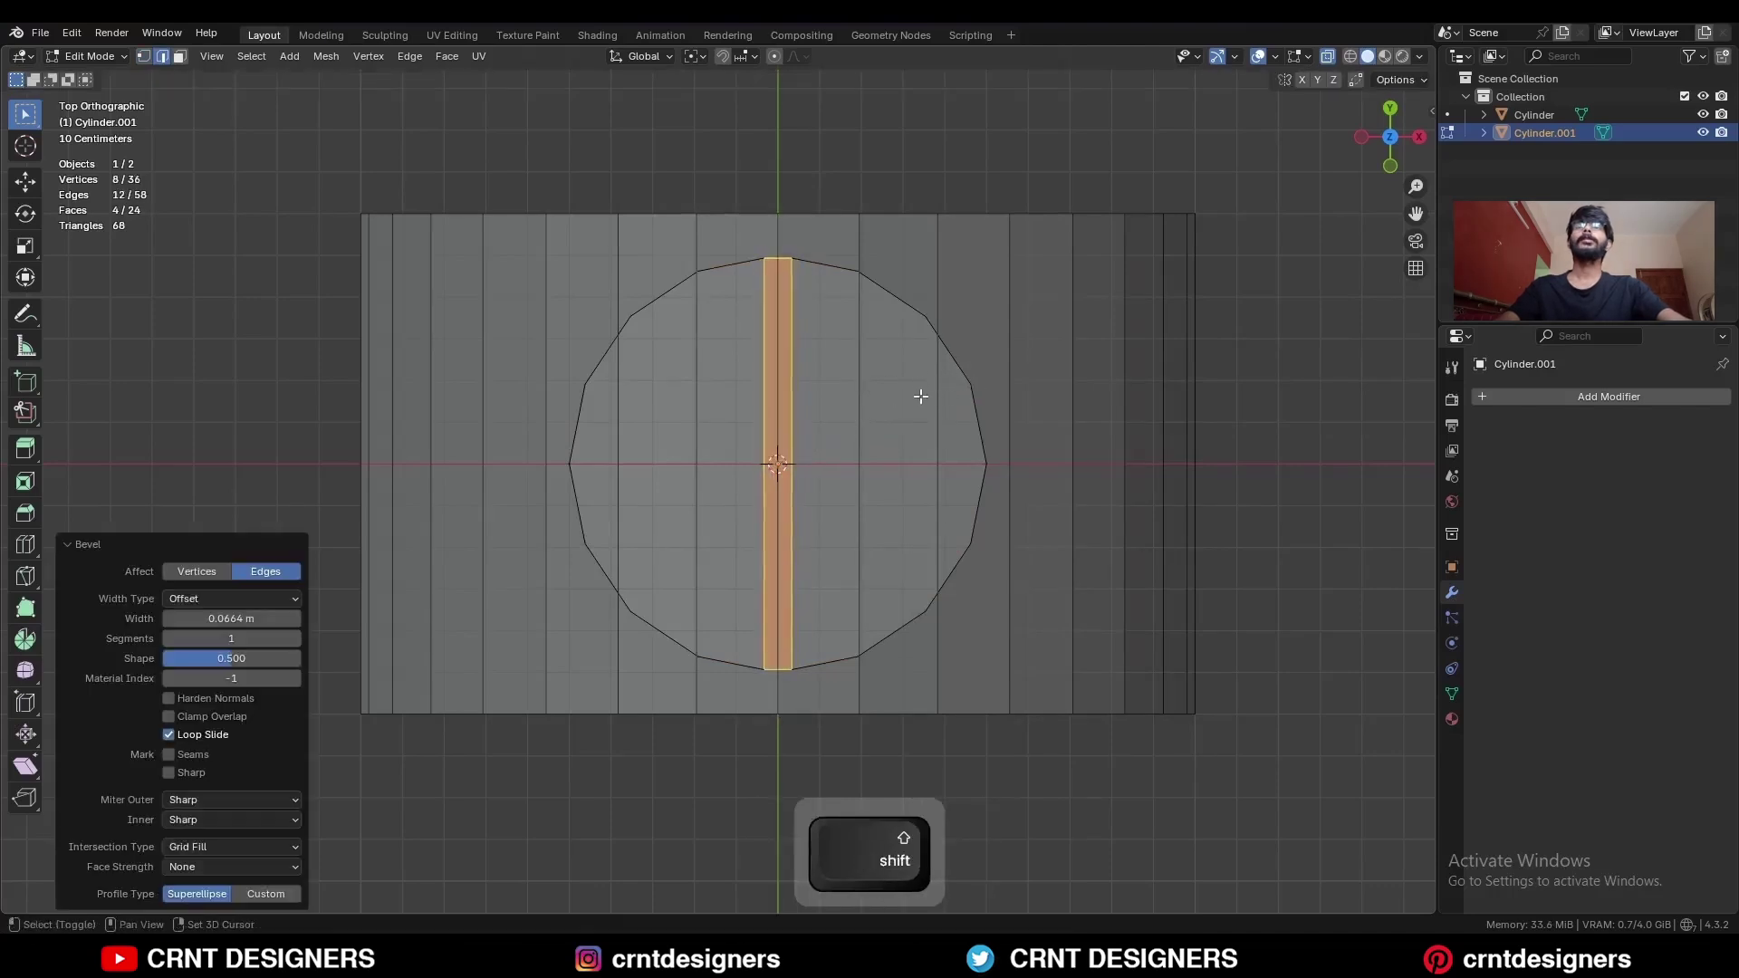
{"action": "key", "text": "ctrl+r"}
{"action": "left_click", "coordinate": [780, 253]}
{"action": "right_click", "coordinate": [780, 253]}
Move the +X half of the second cylinder's vertices 0.4 m along X.
{"action": "key", "text": "1"}
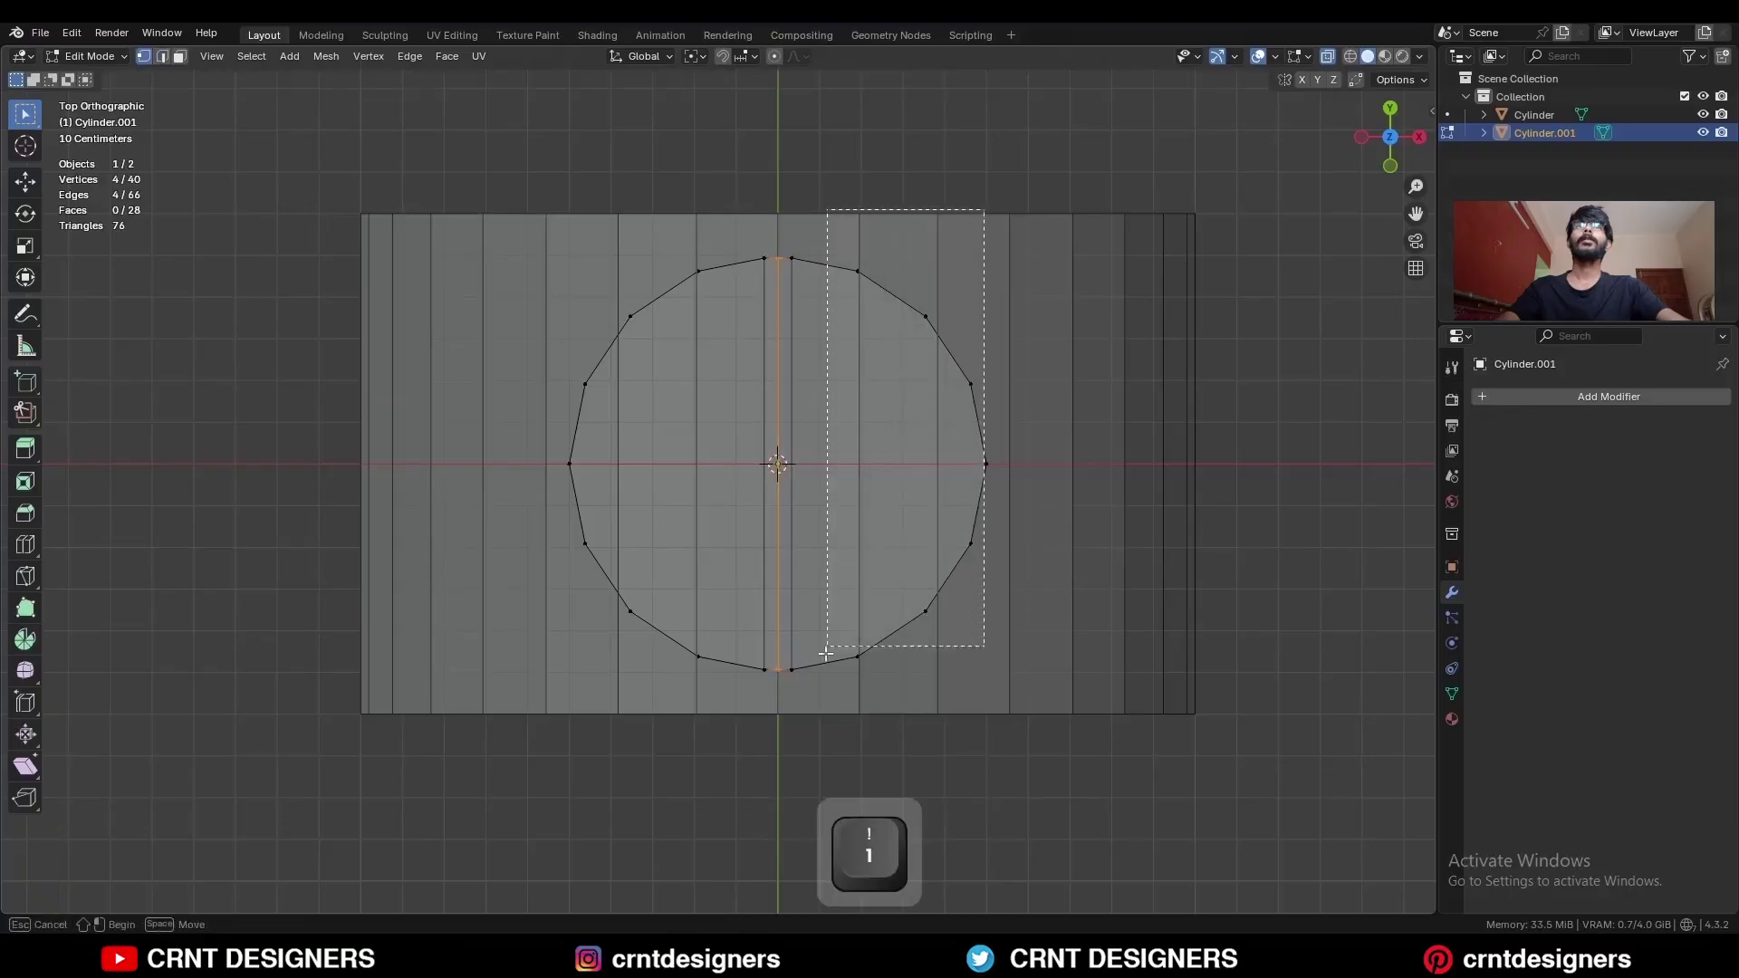
{"action": "left_click_drag", "start_coordinate": [826, 654], "coordinate": [788, 712]}
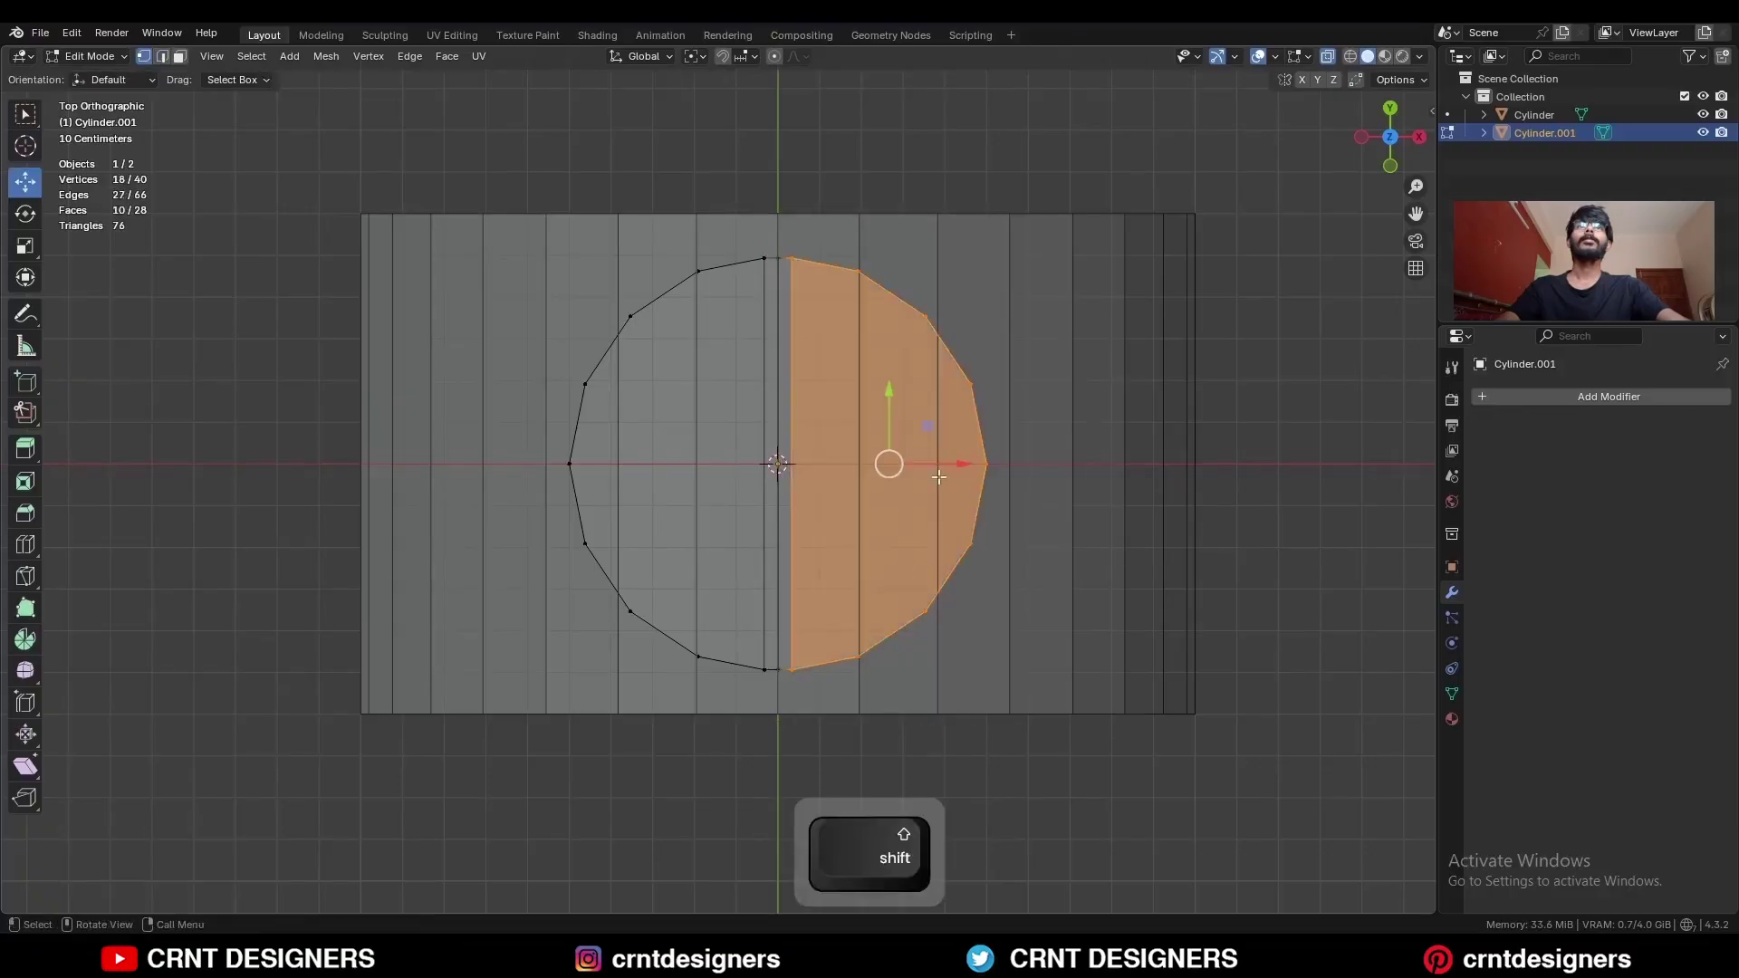
{"action": "left_click_drag", "start_coordinate": [960, 463], "coordinate": [1127, 467]}
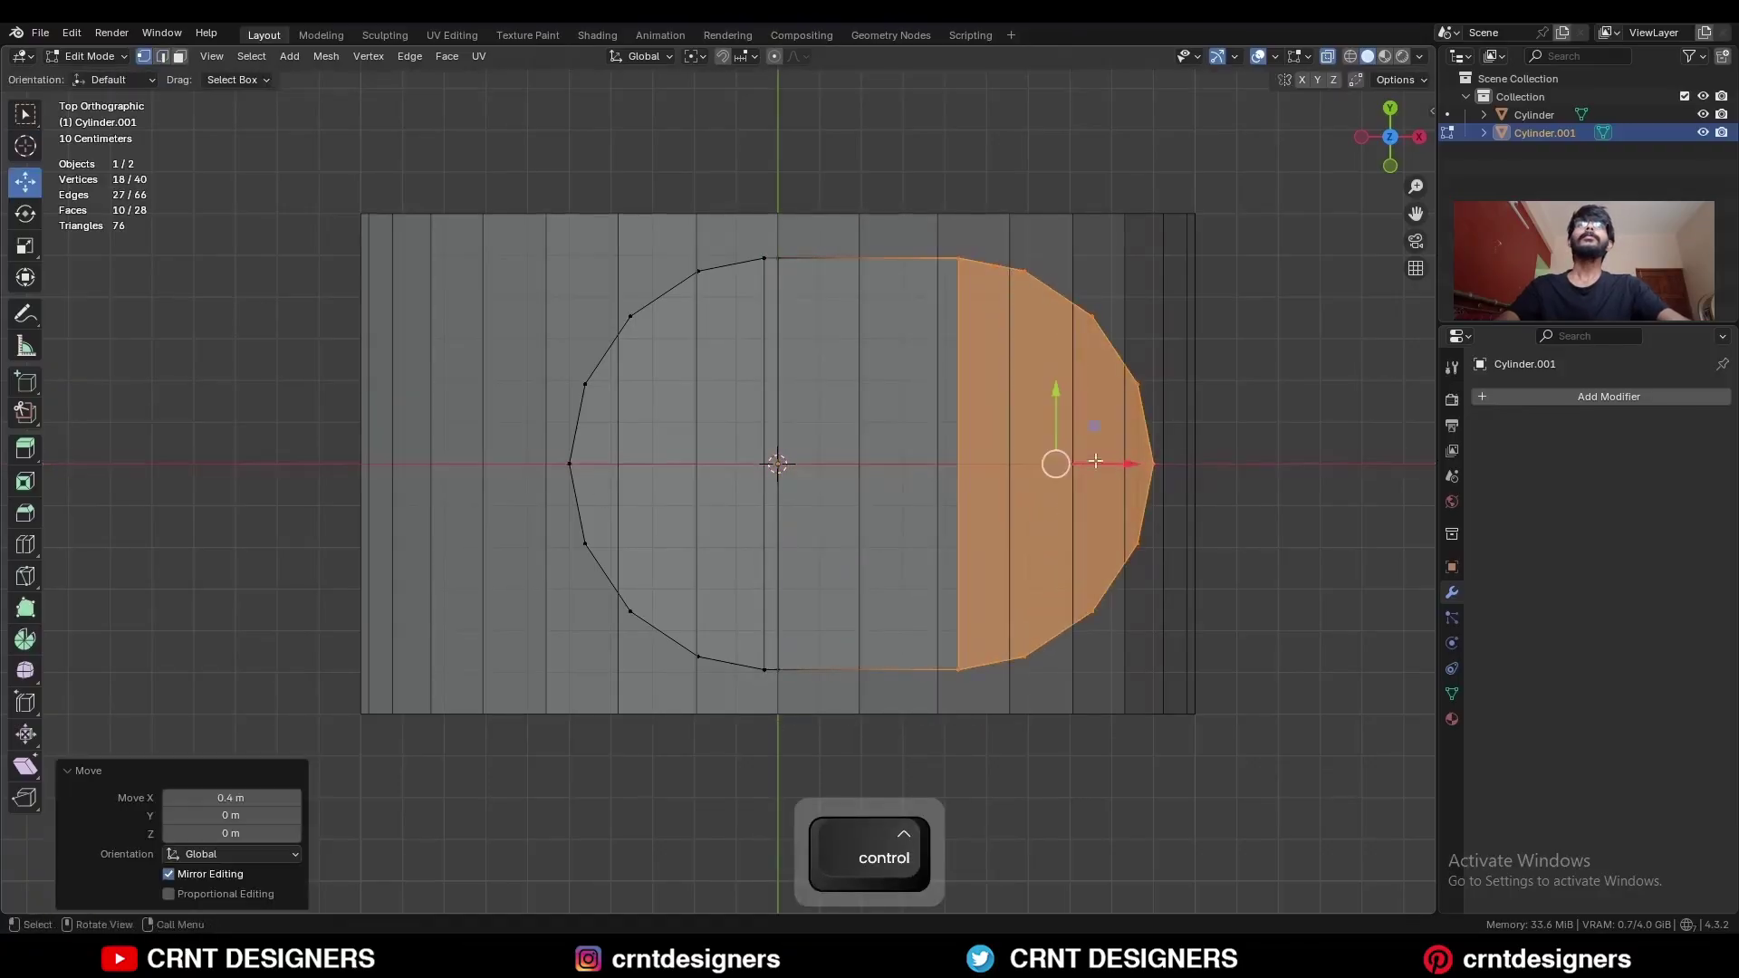
Symmetrize the whole mesh from +X to -X to form an elongated rounded shape.
{"action": "key", "text": "a"}
{"action": "left_click", "coordinate": [328, 57]}
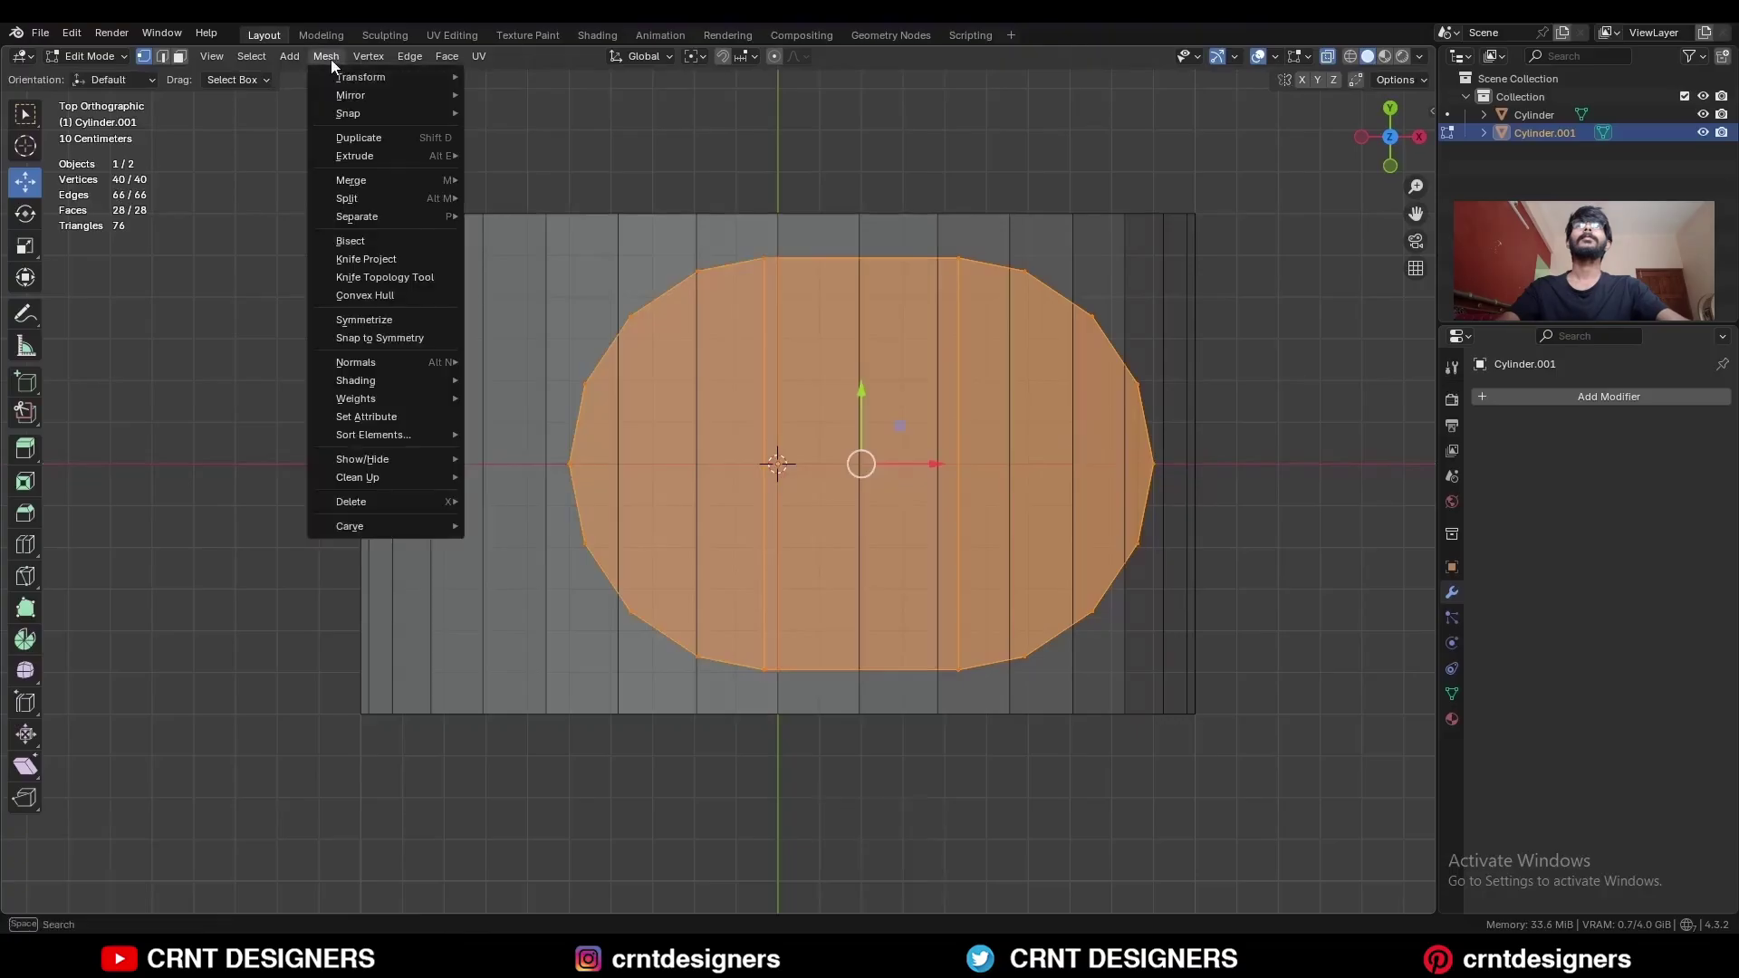
{"action": "left_click", "coordinate": [382, 319]}
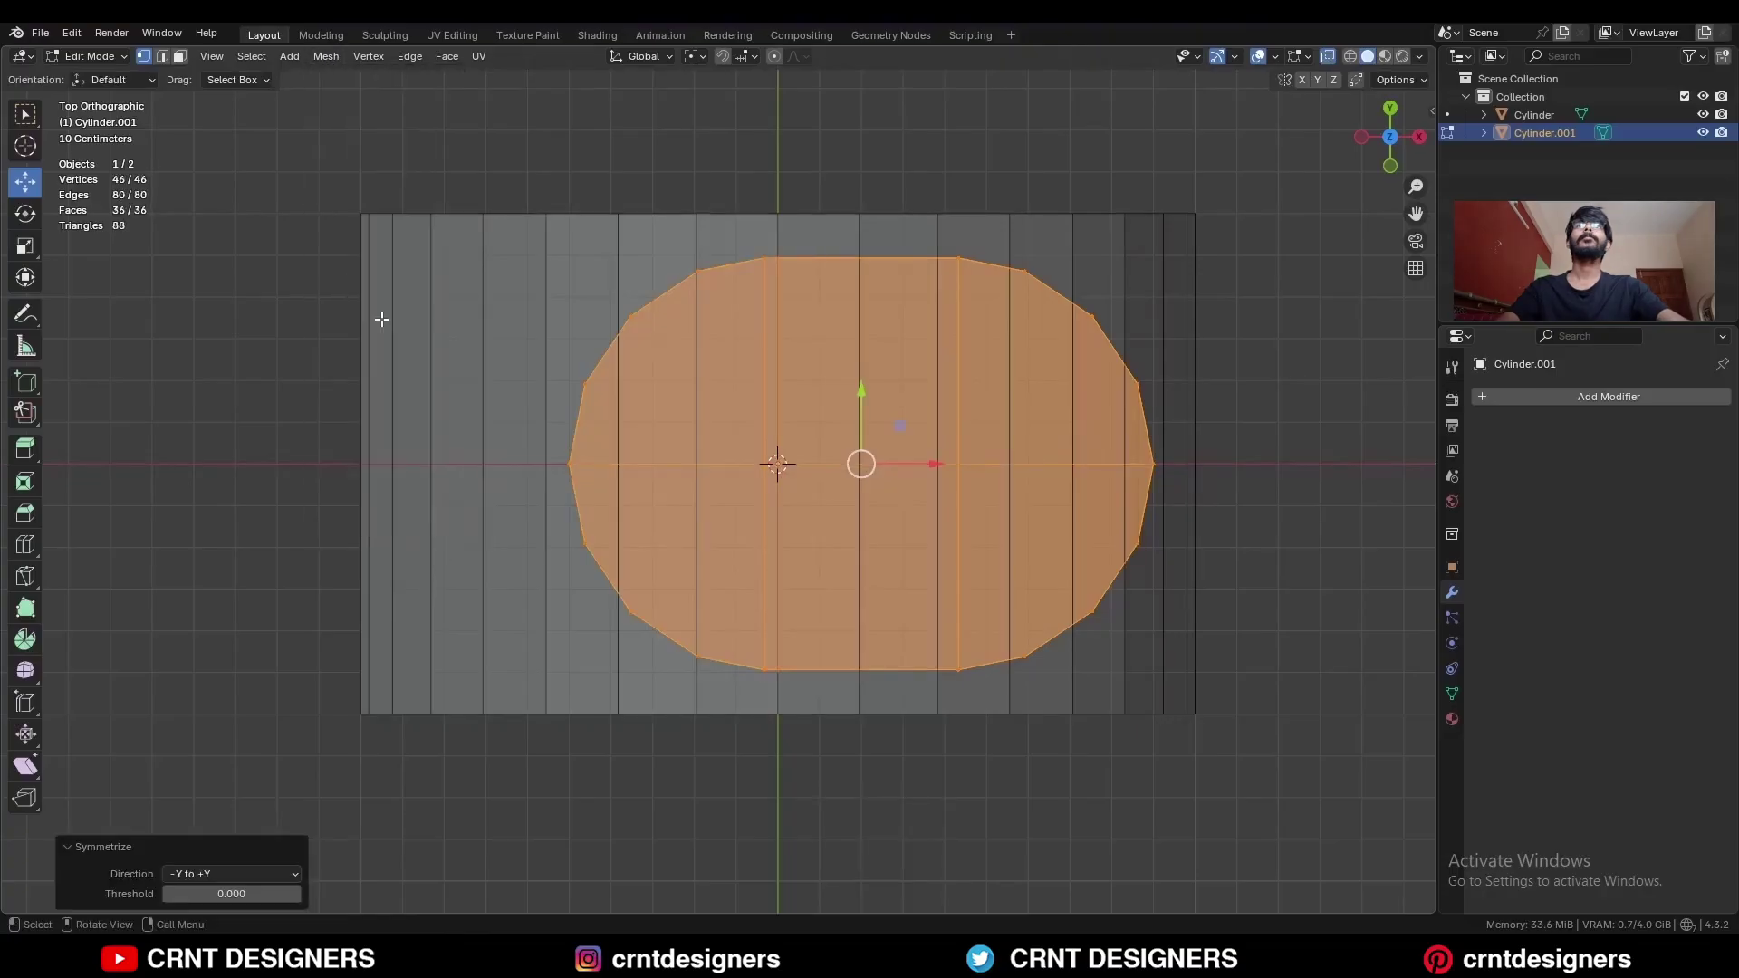
{"action": "left_click", "coordinate": [243, 871]}
{"action": "left_click", "coordinate": [234, 811]}
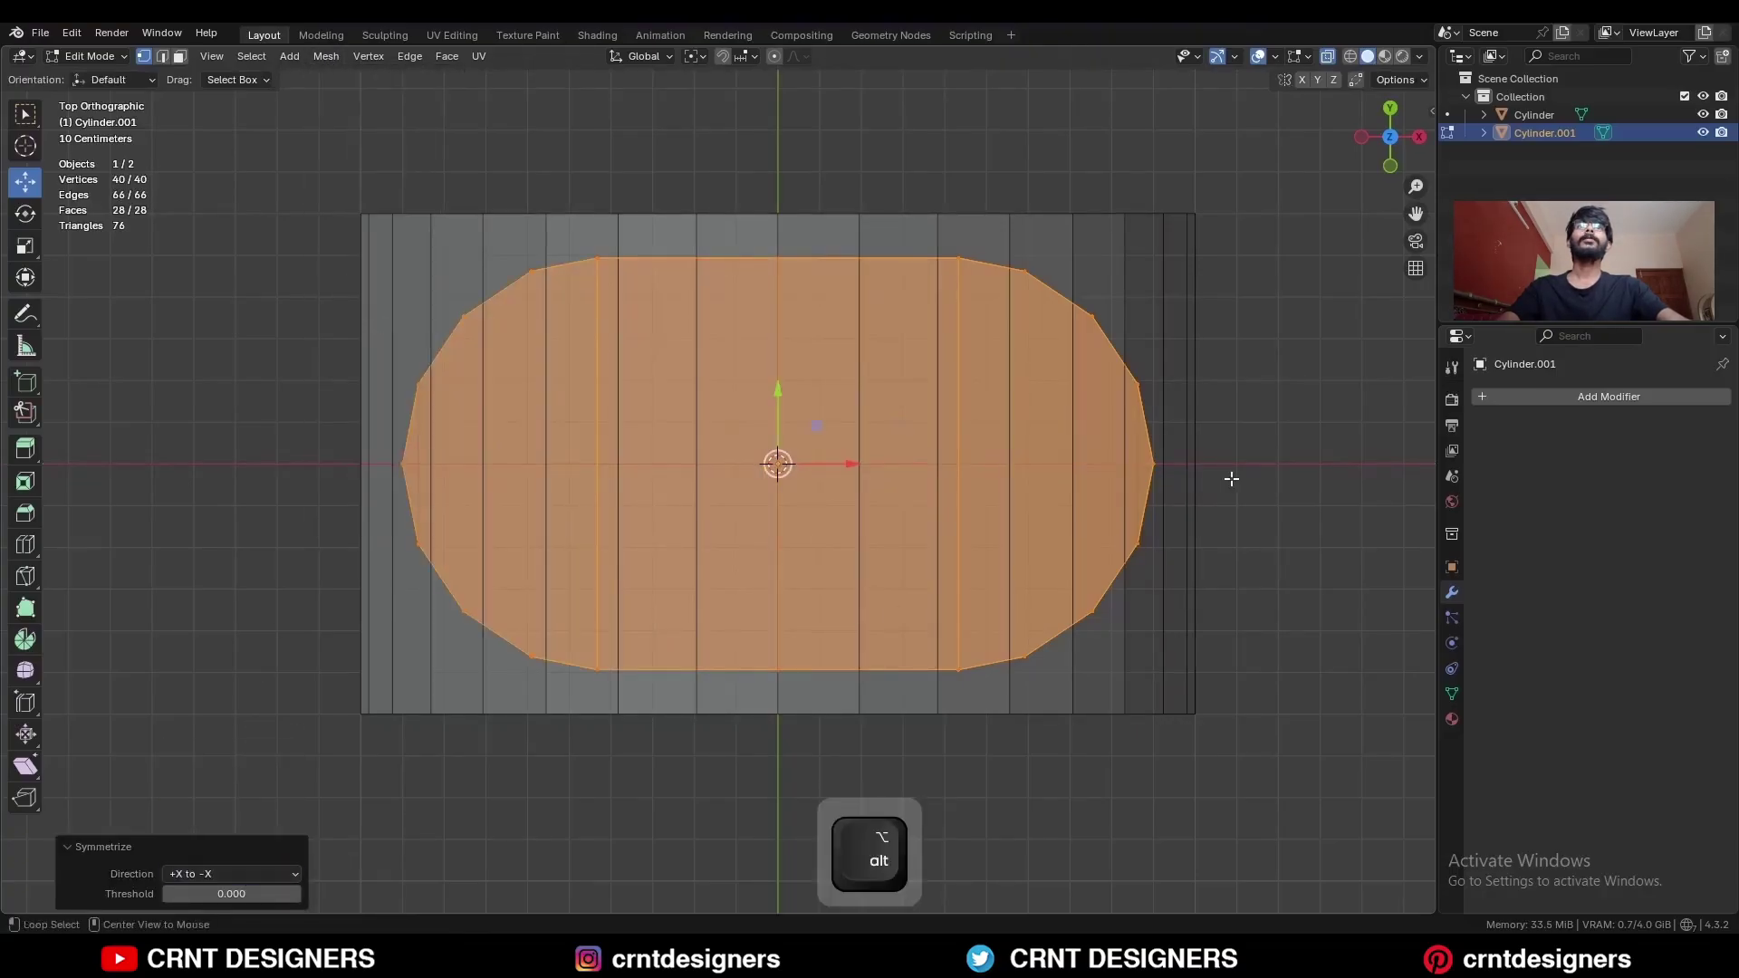
Leave mesh editing with see-through display off and raise the elongated object about 0.508 m along Z.
{"action": "key", "text": "alt+z"}
{"action": "key", "text": "Tab"}
{"action": "middle_click_drag", "start_coordinate": [1231, 478], "coordinate": [856, 521]}
{"action": "key", "text": "Escape"}
{"action": "key", "text": "g"}
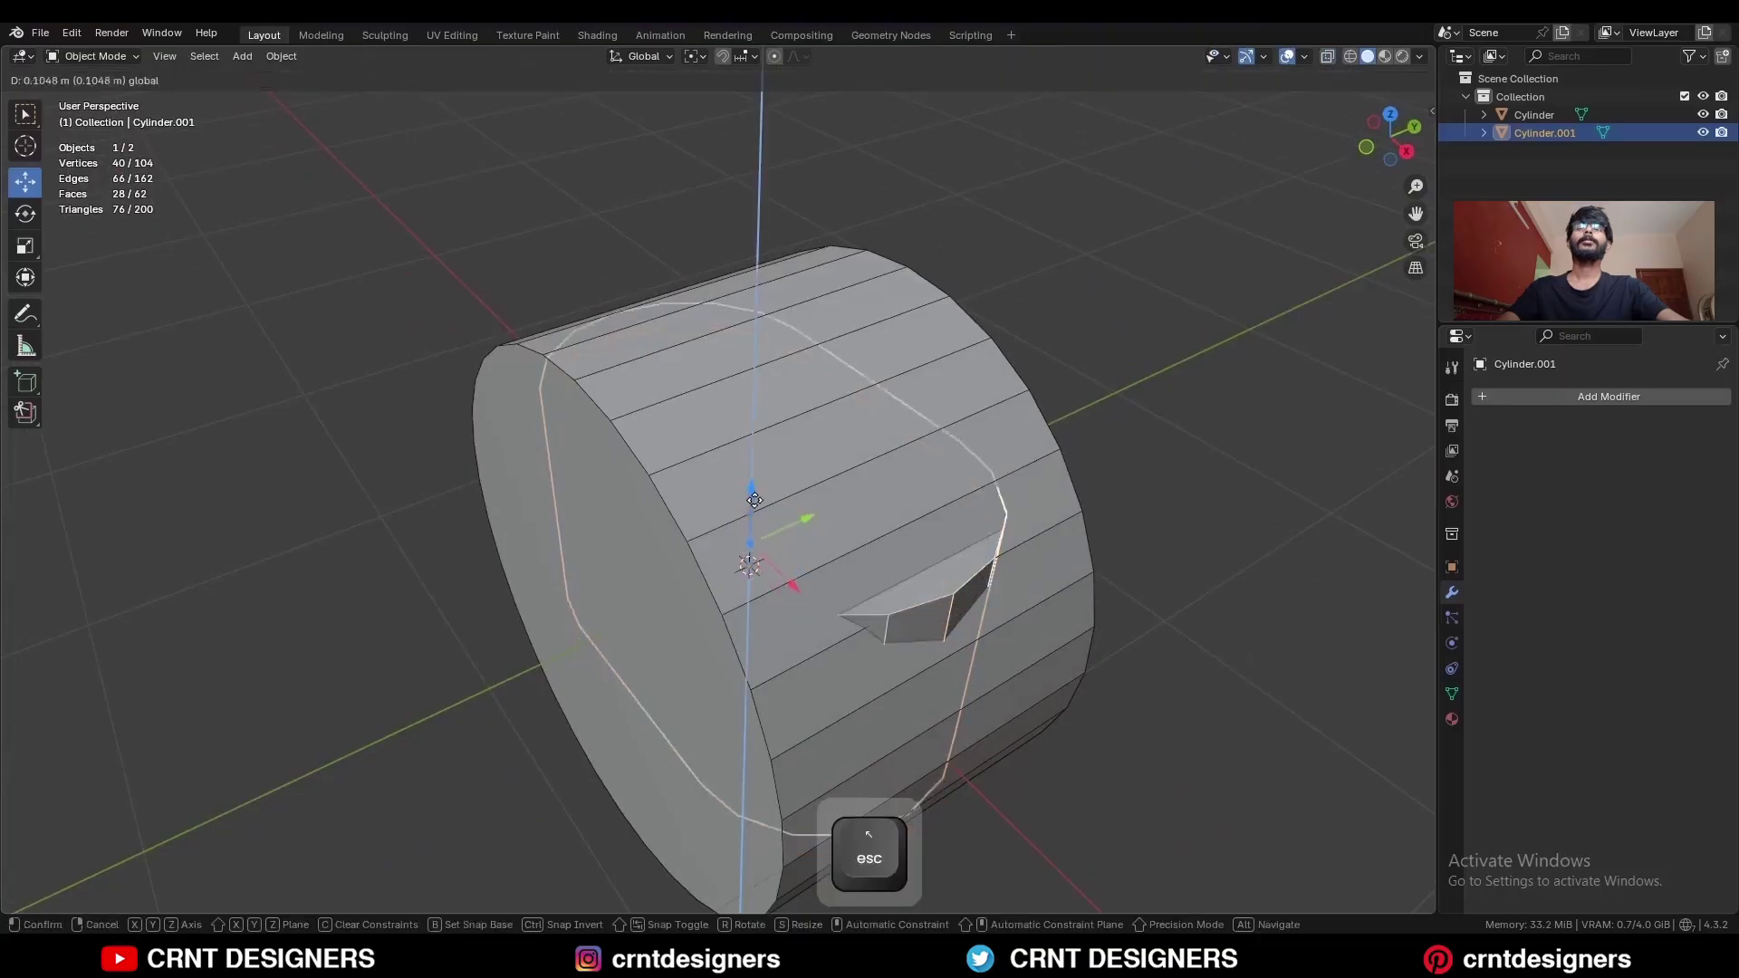
{"action": "left_click", "coordinate": [948, 488]}
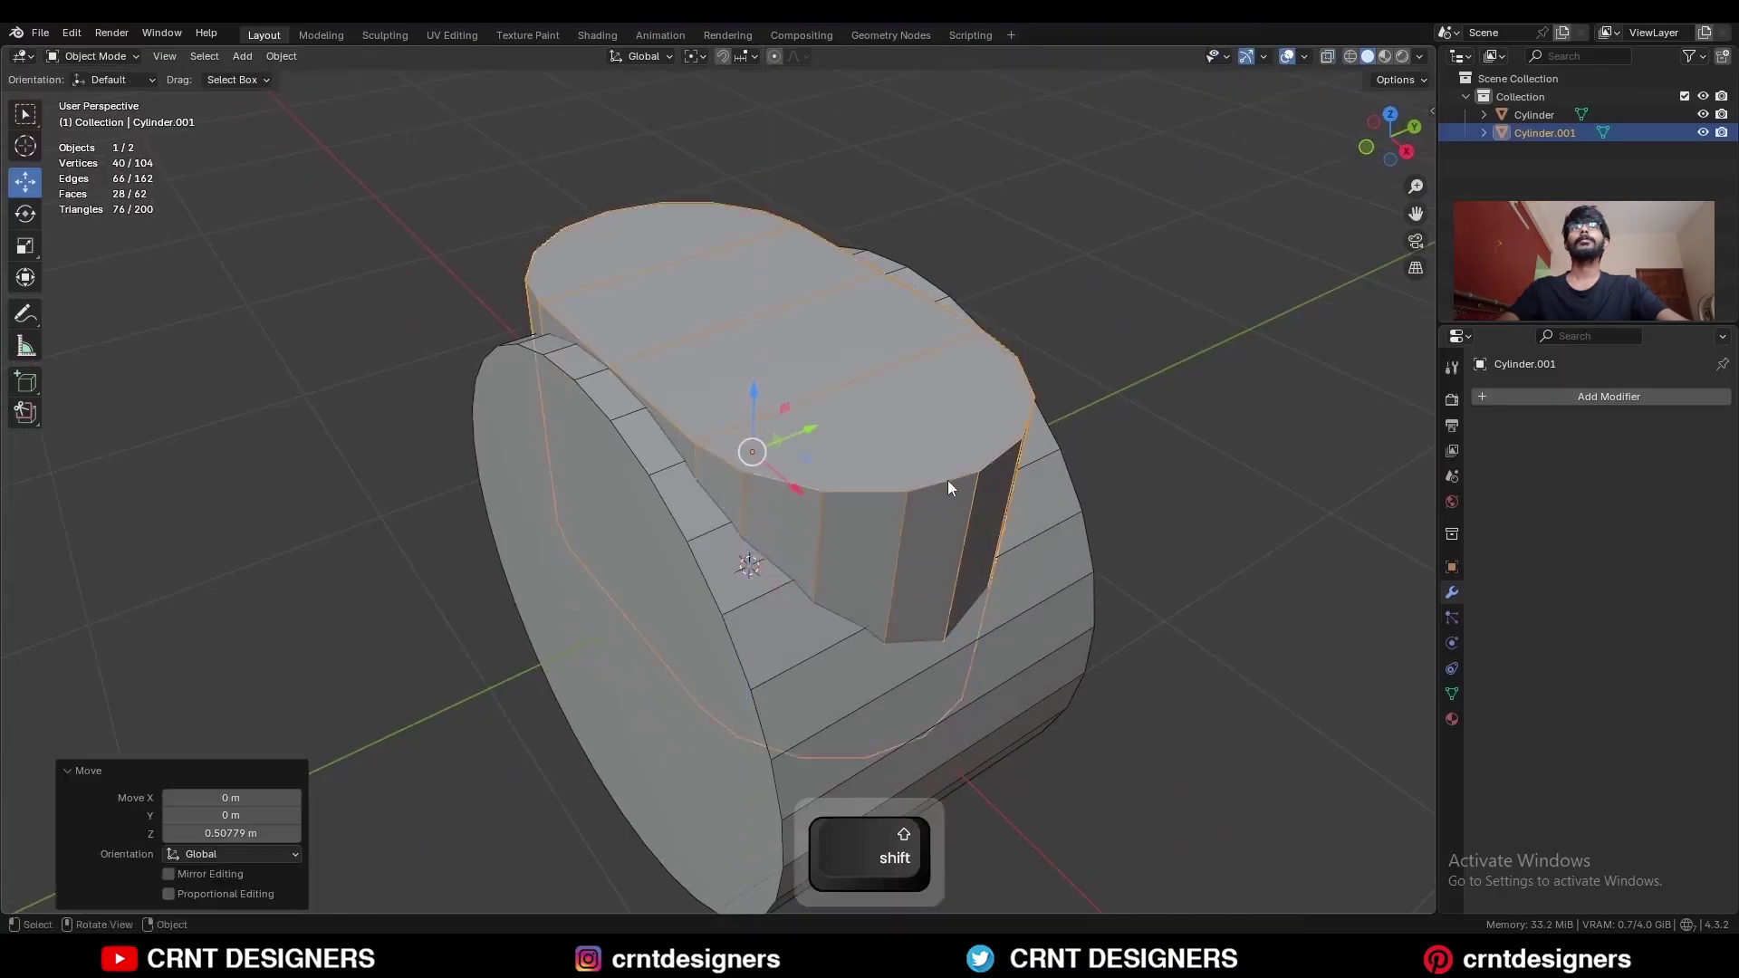
Adjust the elongated object's overall size and raise it about 0.085 m along Z so it protrudes from the cylinder.
{"action": "middle_click_drag", "start_coordinate": [948, 487], "coordinate": [1001, 489]}
{"action": "key", "text": "s"}
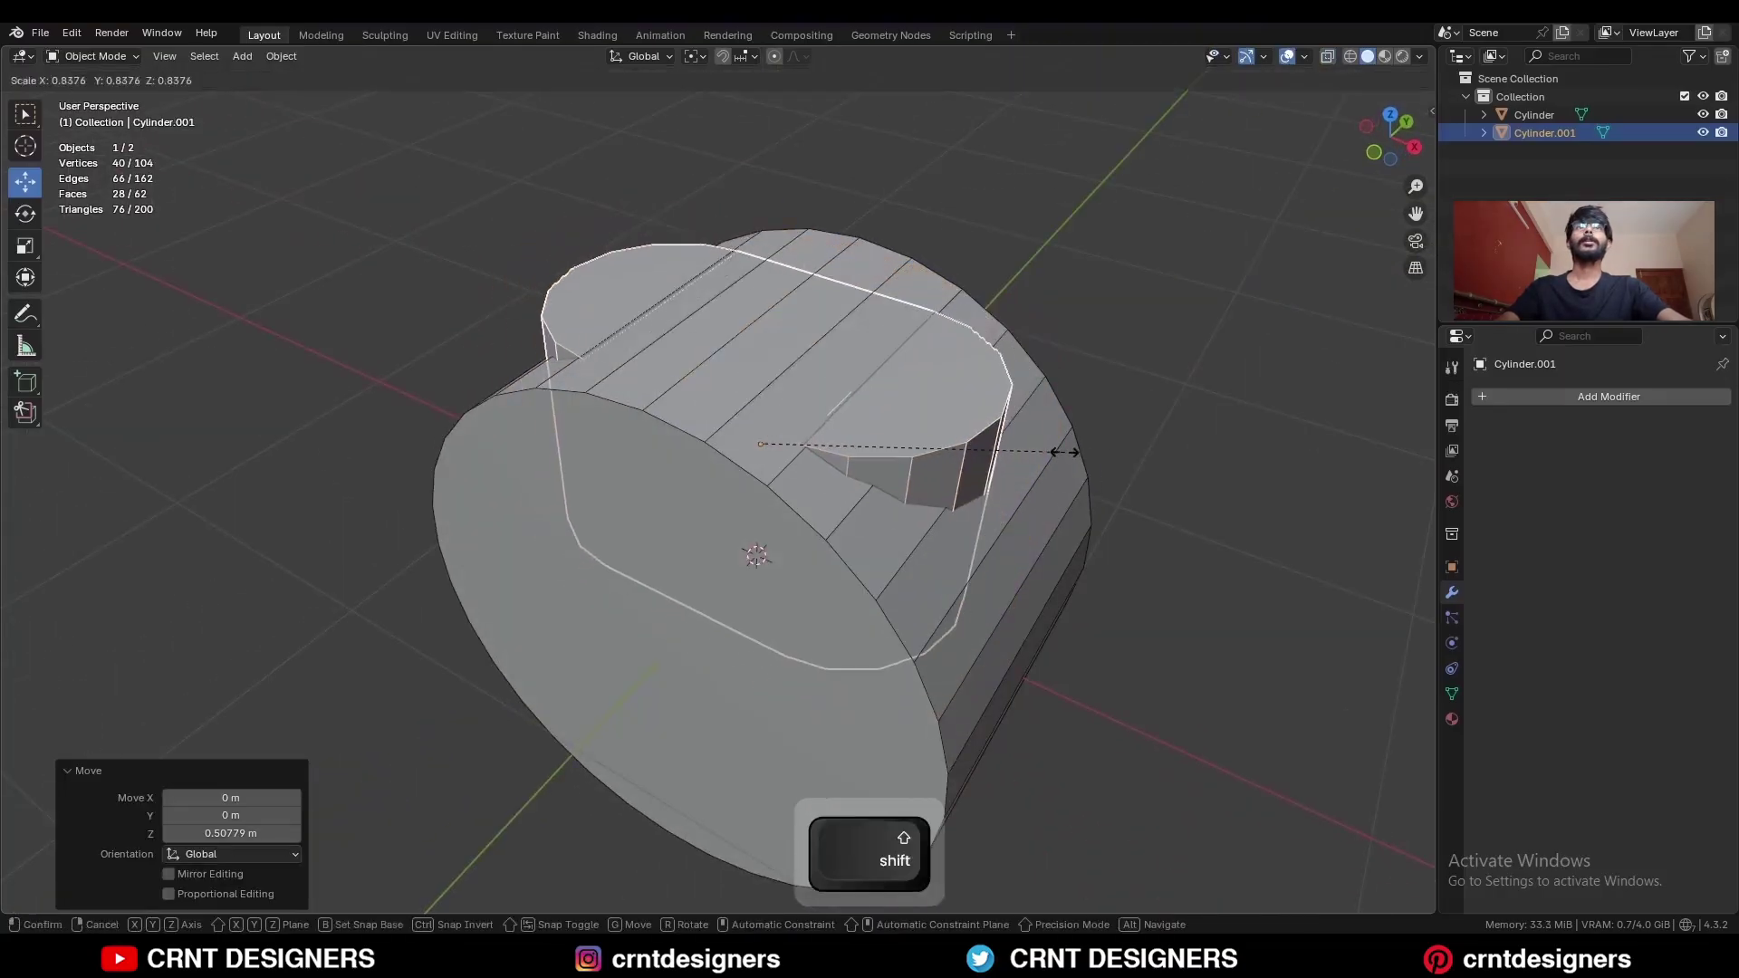
{"action": "left_click", "coordinate": [1065, 451]}
{"action": "key", "text": "g"}
{"action": "key", "text": "z"}
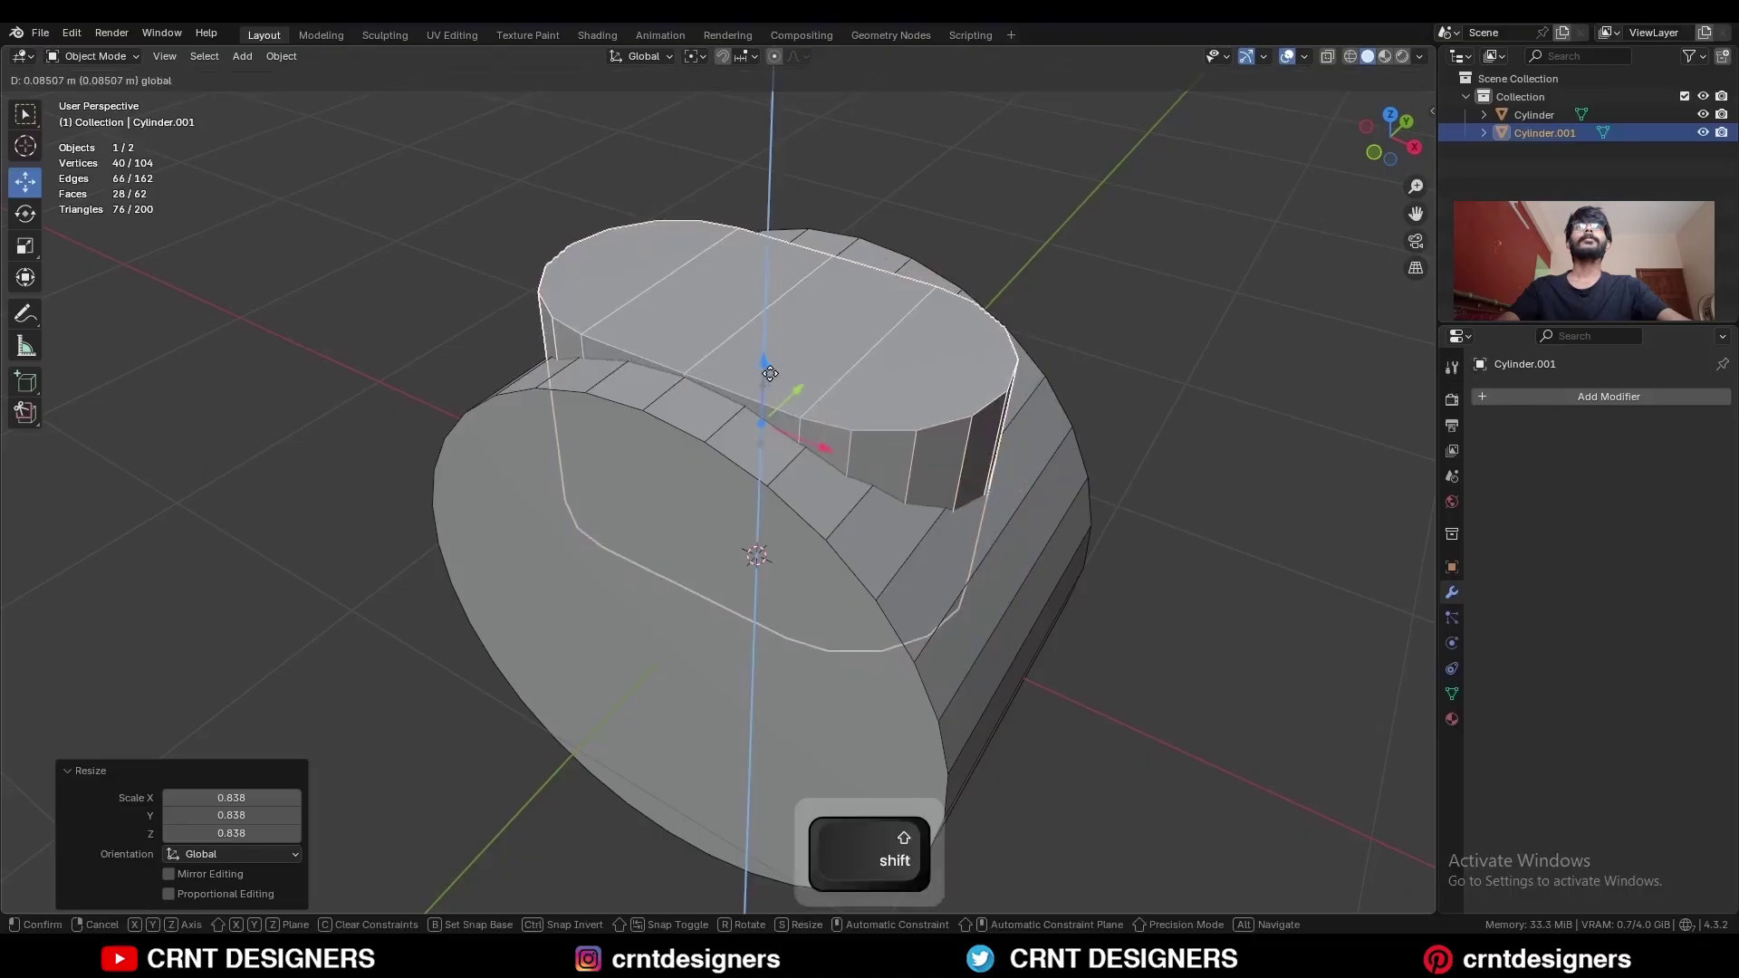
{"action": "left_click", "coordinate": [770, 374]}
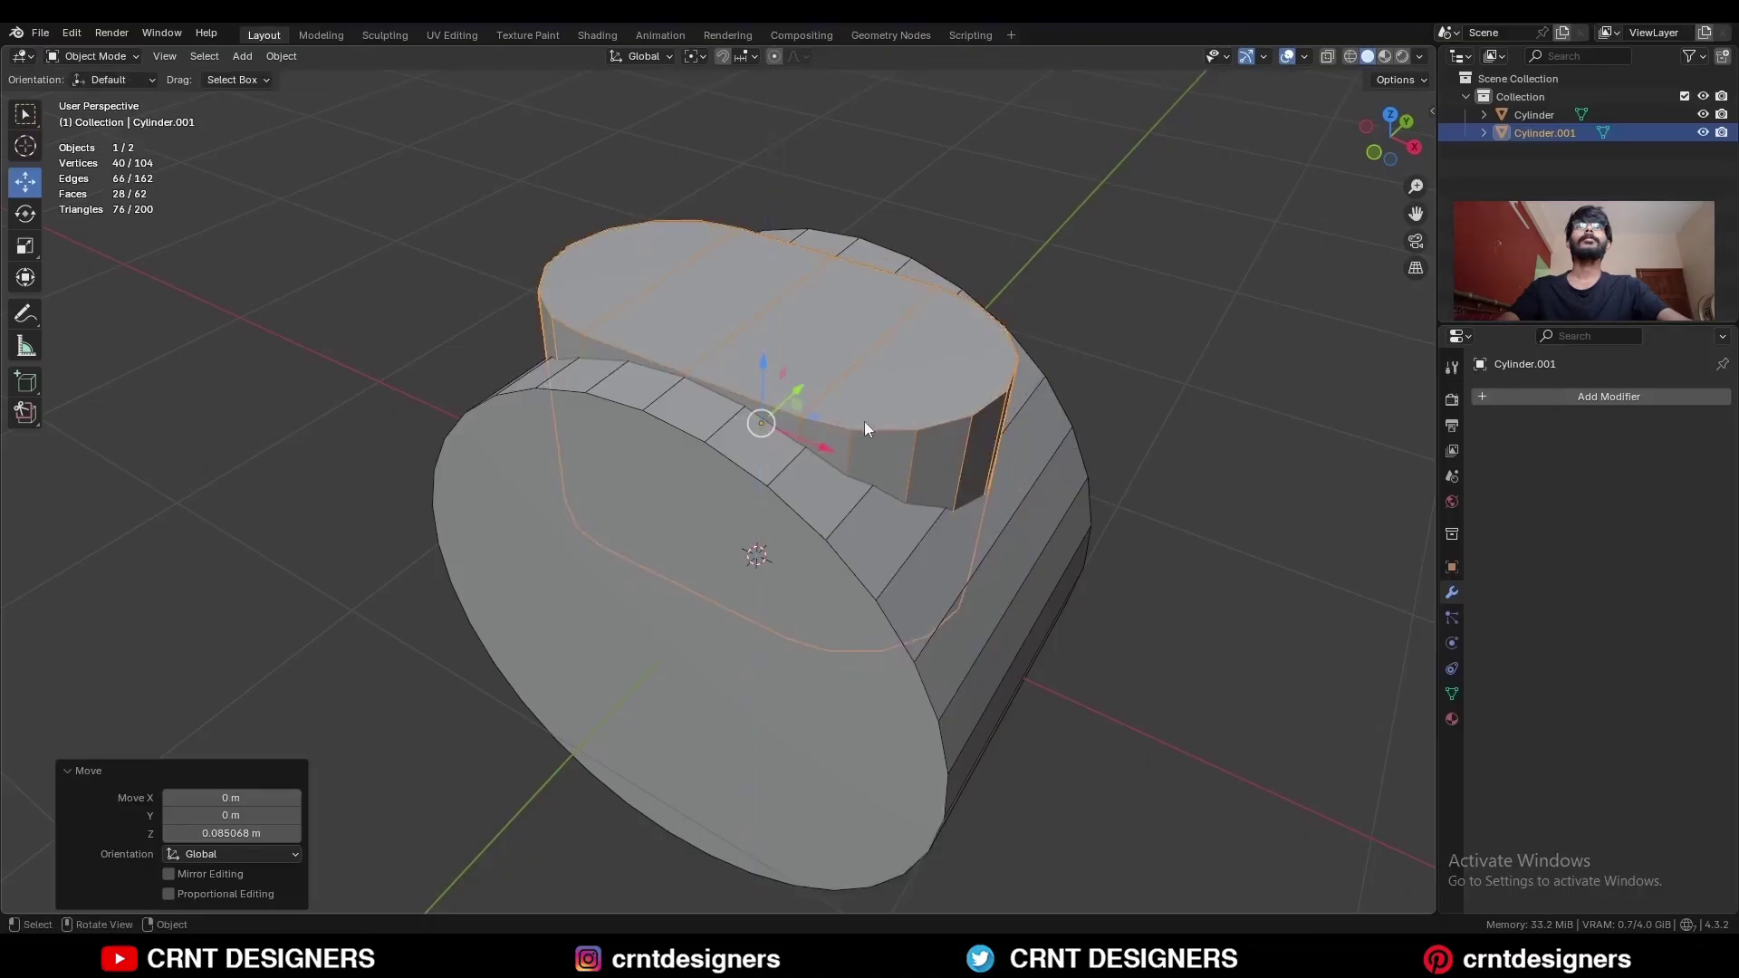
{"action": "key", "text": "s"}
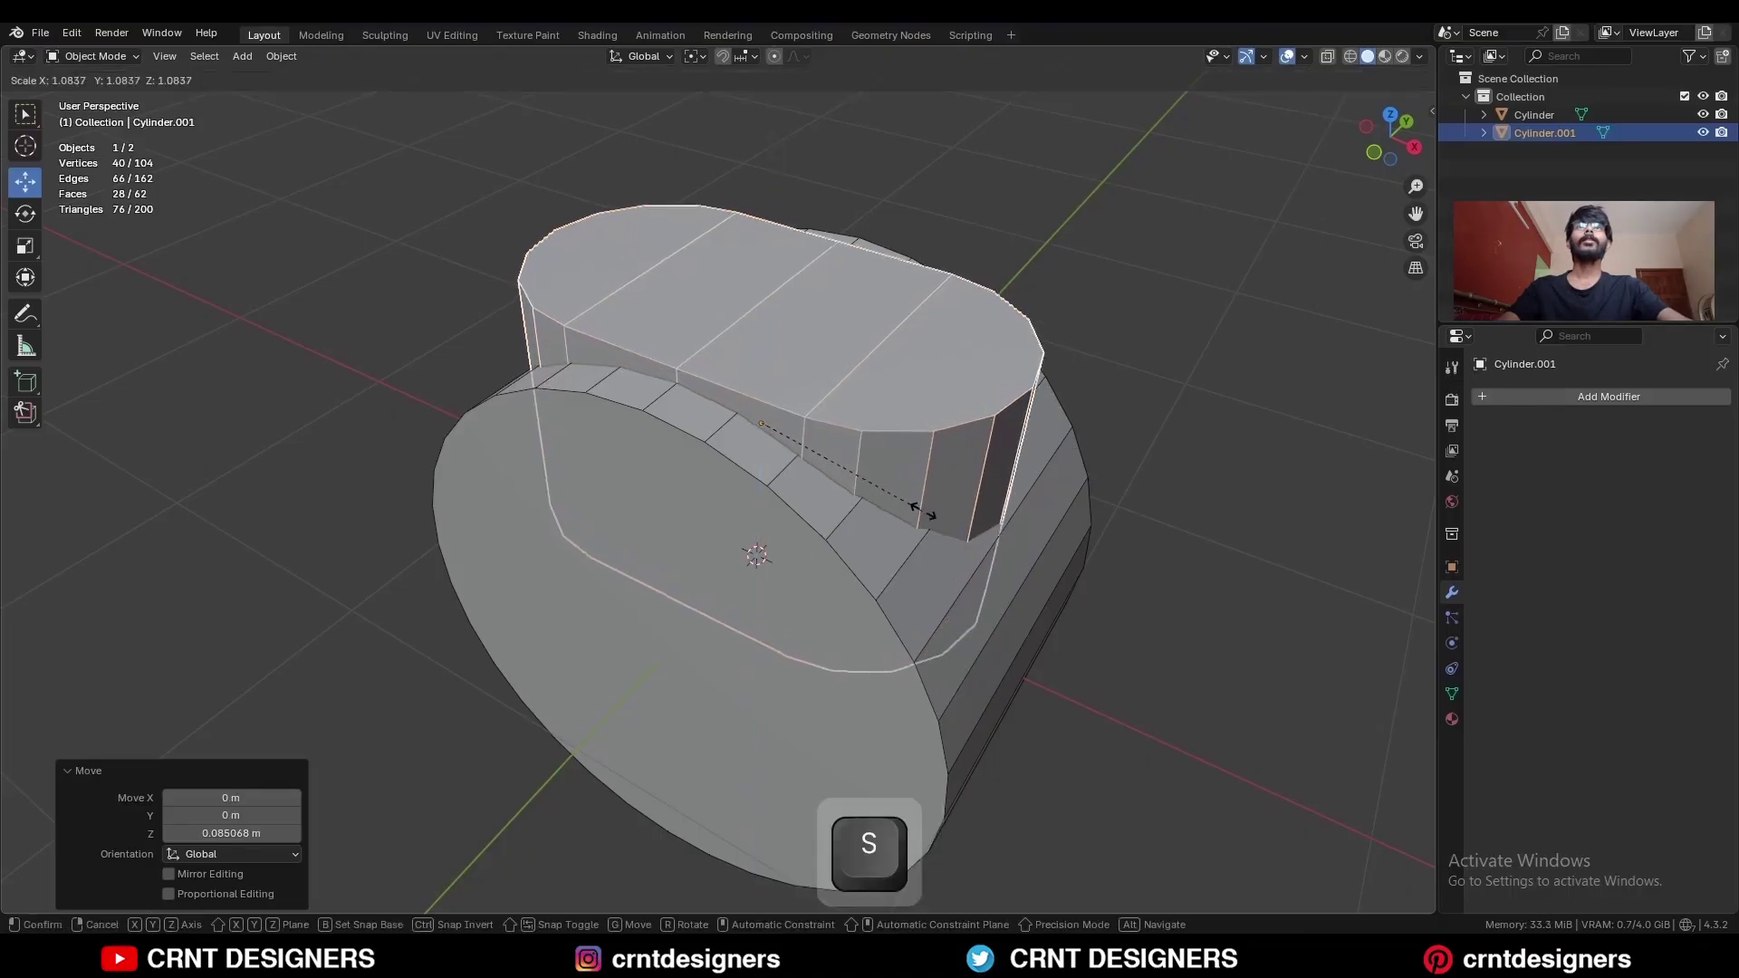
{"action": "left_click", "coordinate": [926, 516]}
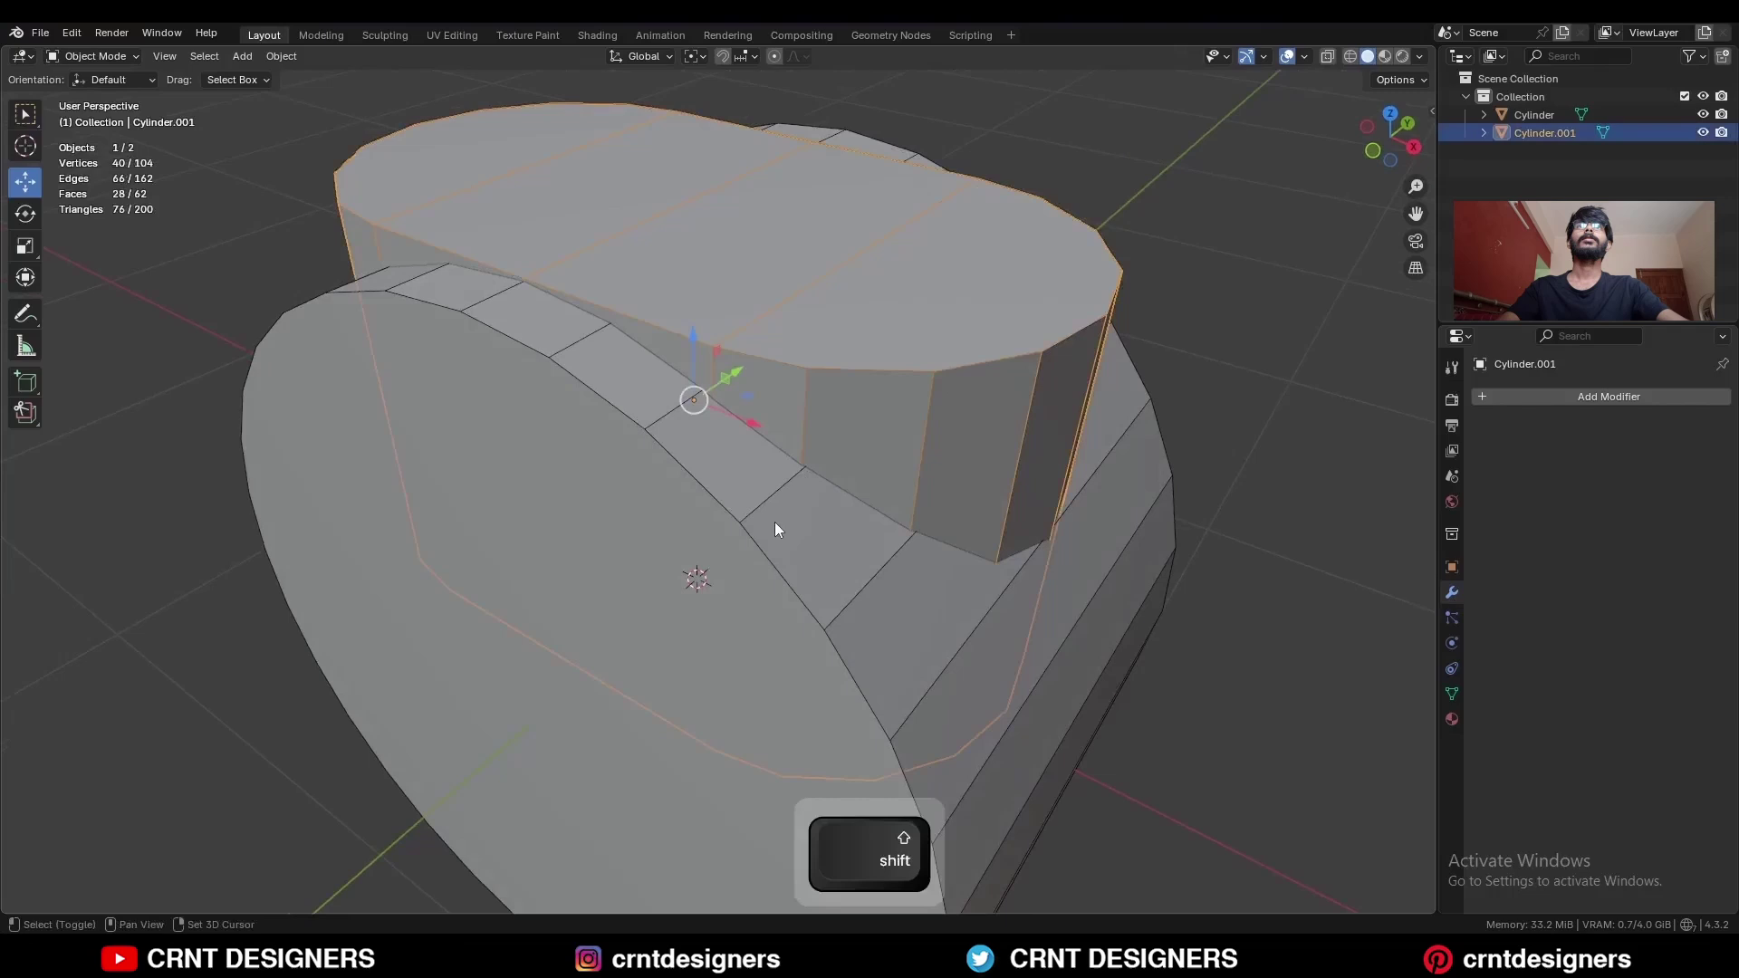
Join the elongated object to the main cylinder with a Union boolean and apply the modifier.
{"action": "left_click", "coordinate": [775, 529], "text": "shift"}
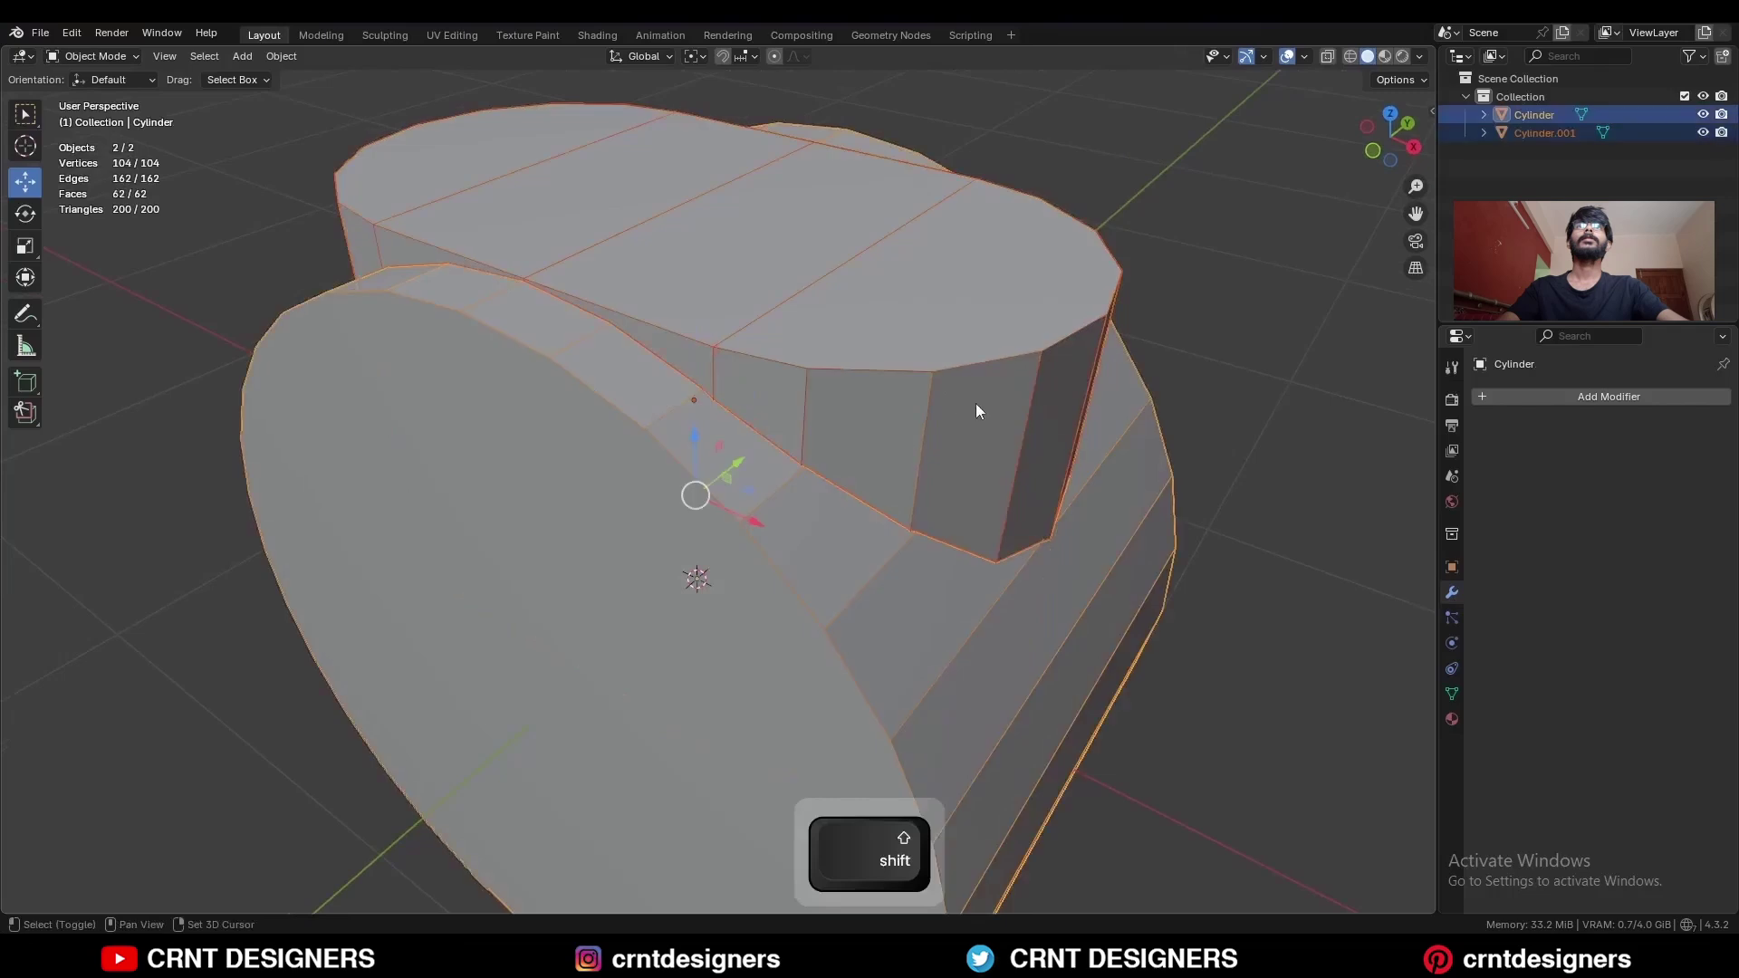
{"action": "key", "text": "shift+q"}
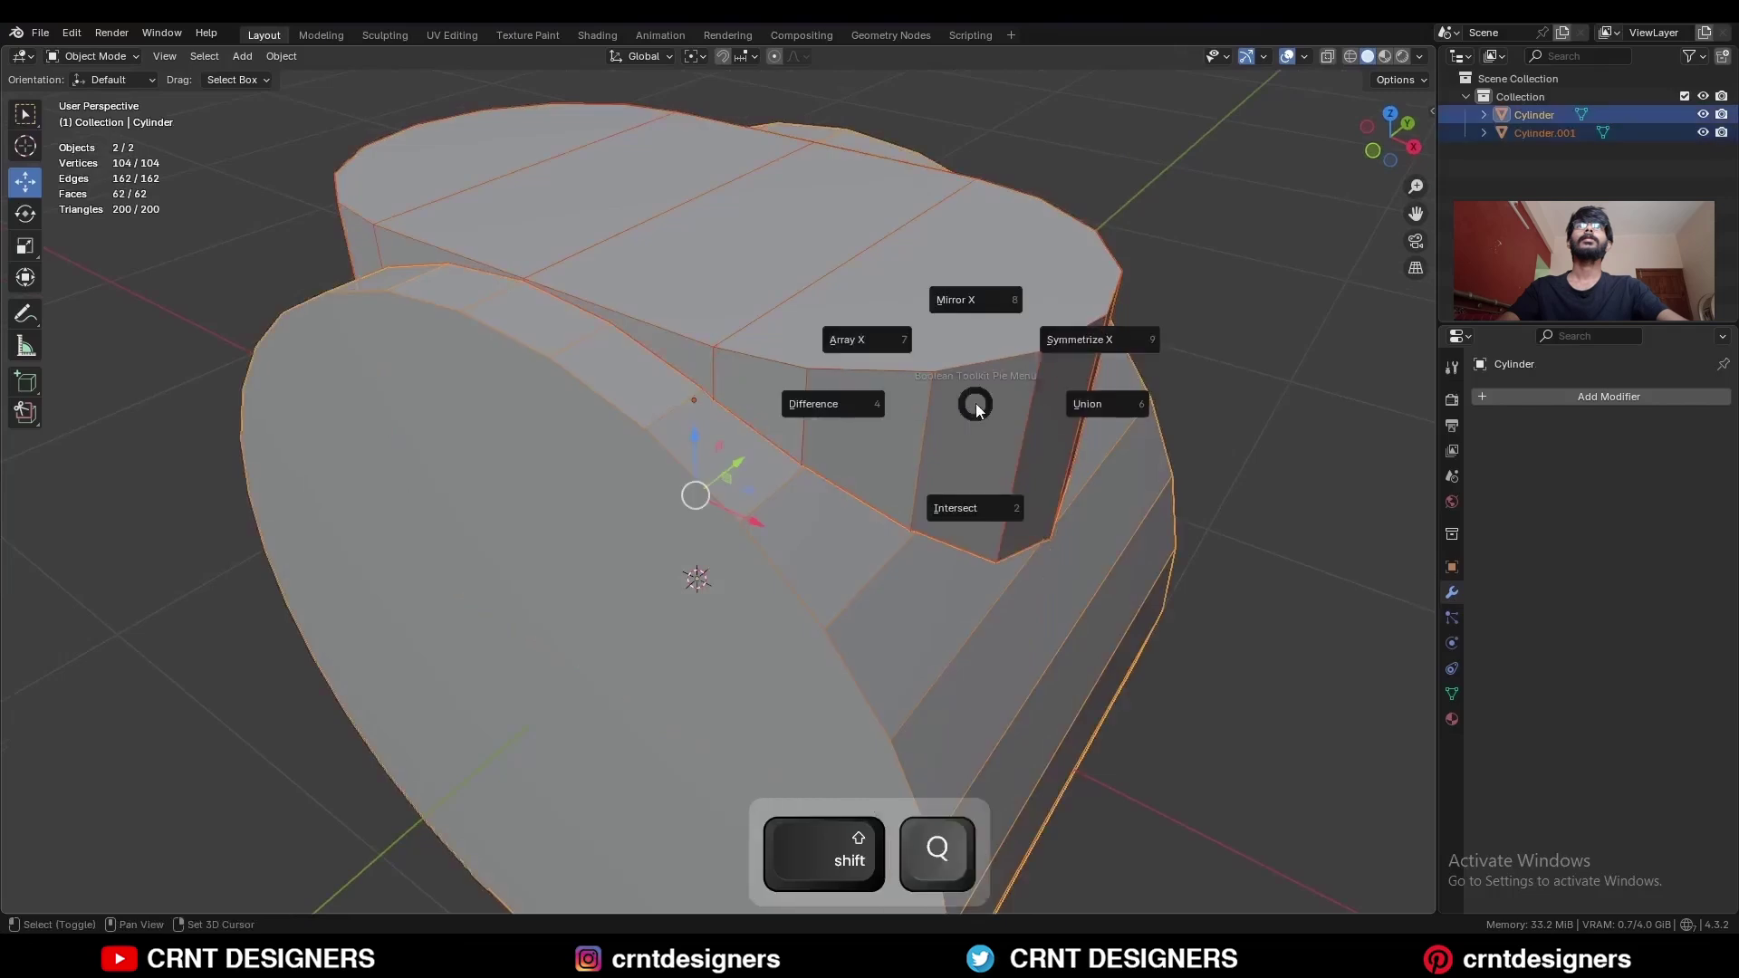
{"action": "left_click", "coordinate": [1069, 405]}
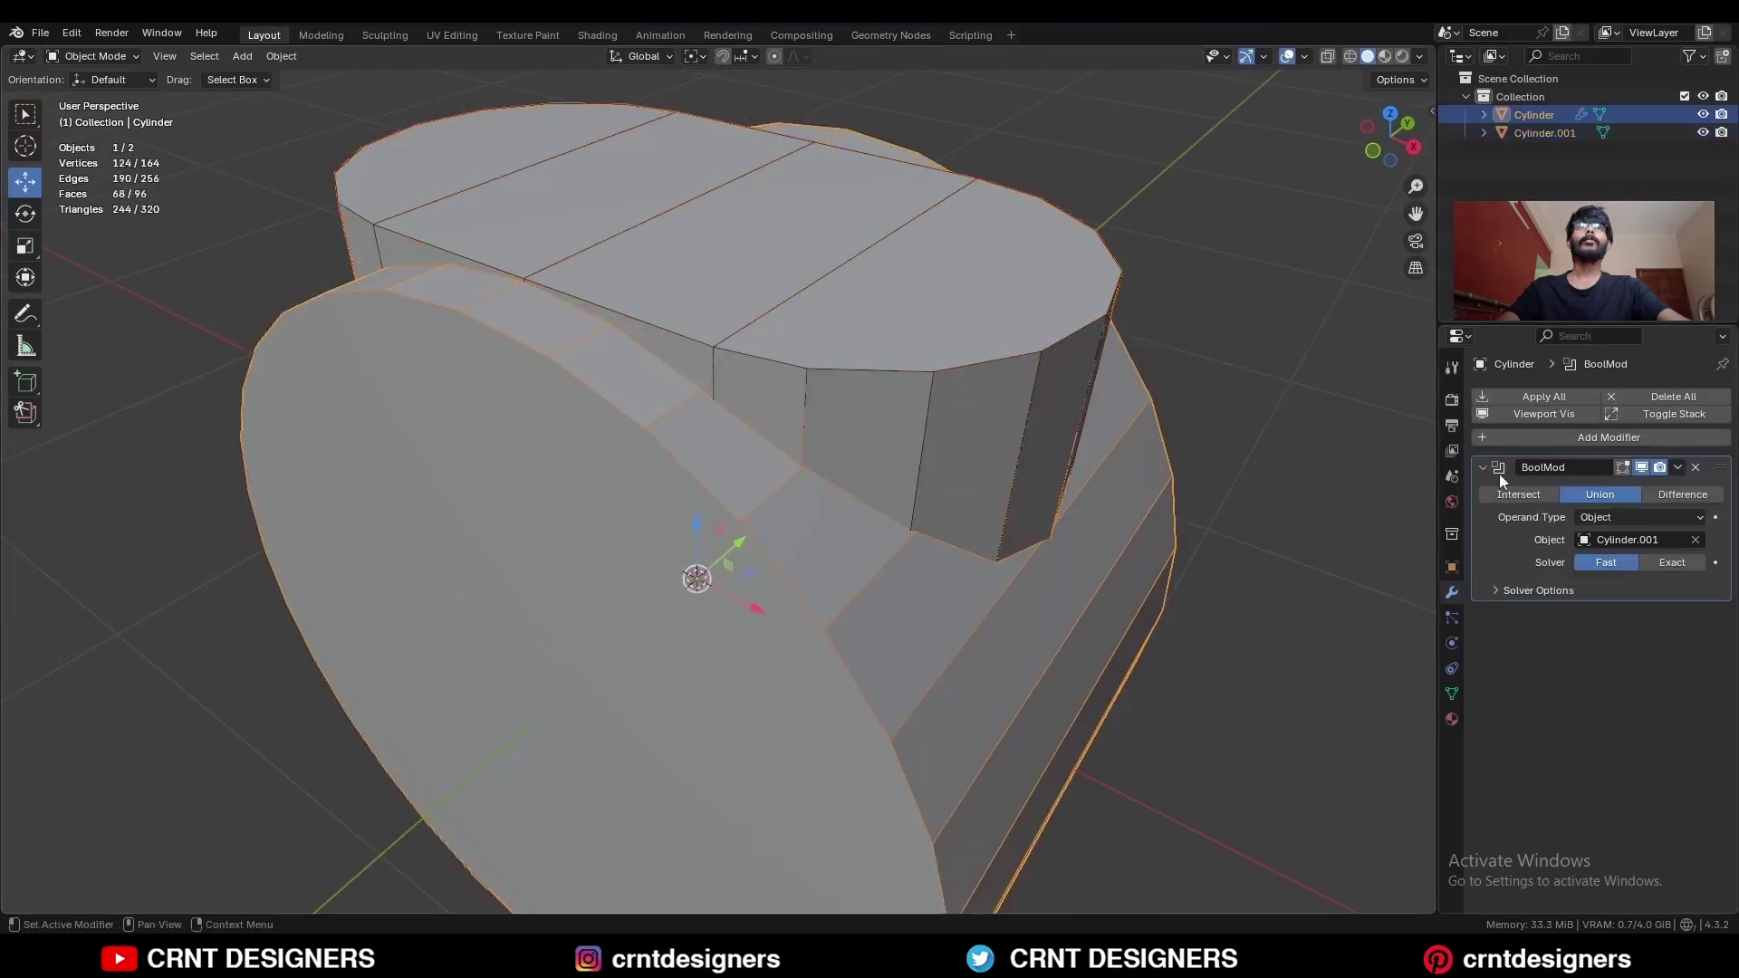
{"action": "left_click", "coordinate": [1678, 468]}
{"action": "left_click", "coordinate": [1667, 486]}
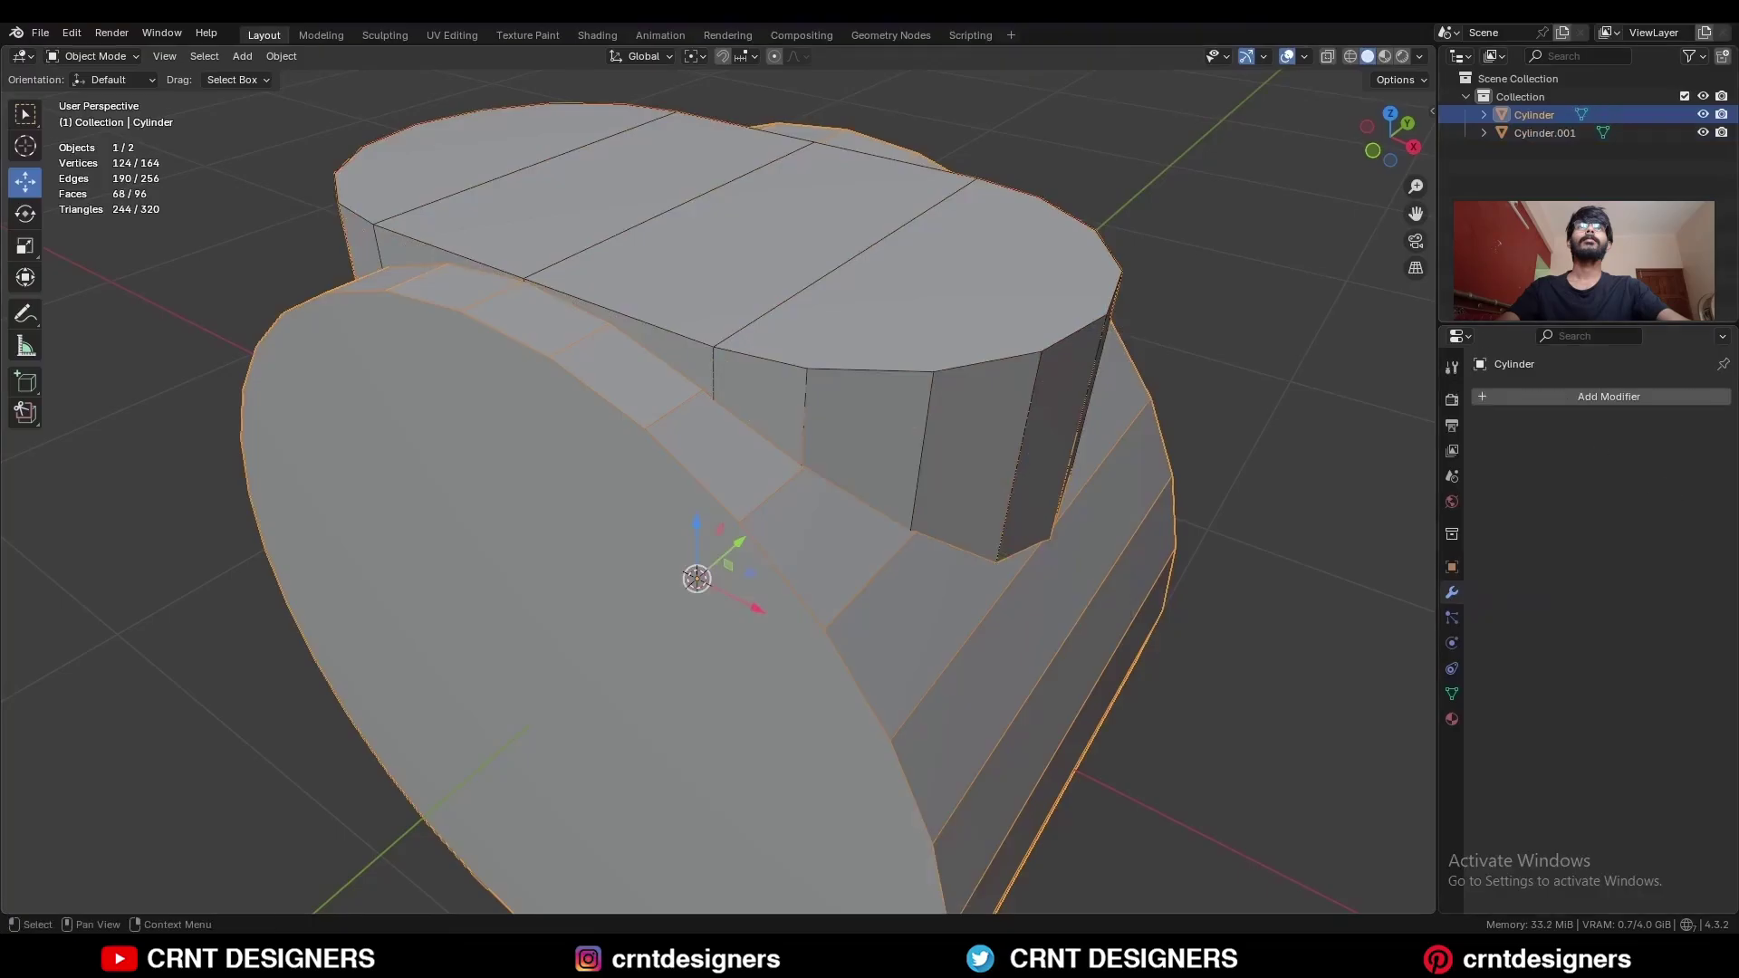
Delete the leftover elongated object Cylinder.001.
{"action": "left_click", "coordinate": [1540, 132]}
{"action": "key", "text": "x"}
{"action": "left_click", "coordinate": [1149, 252]}
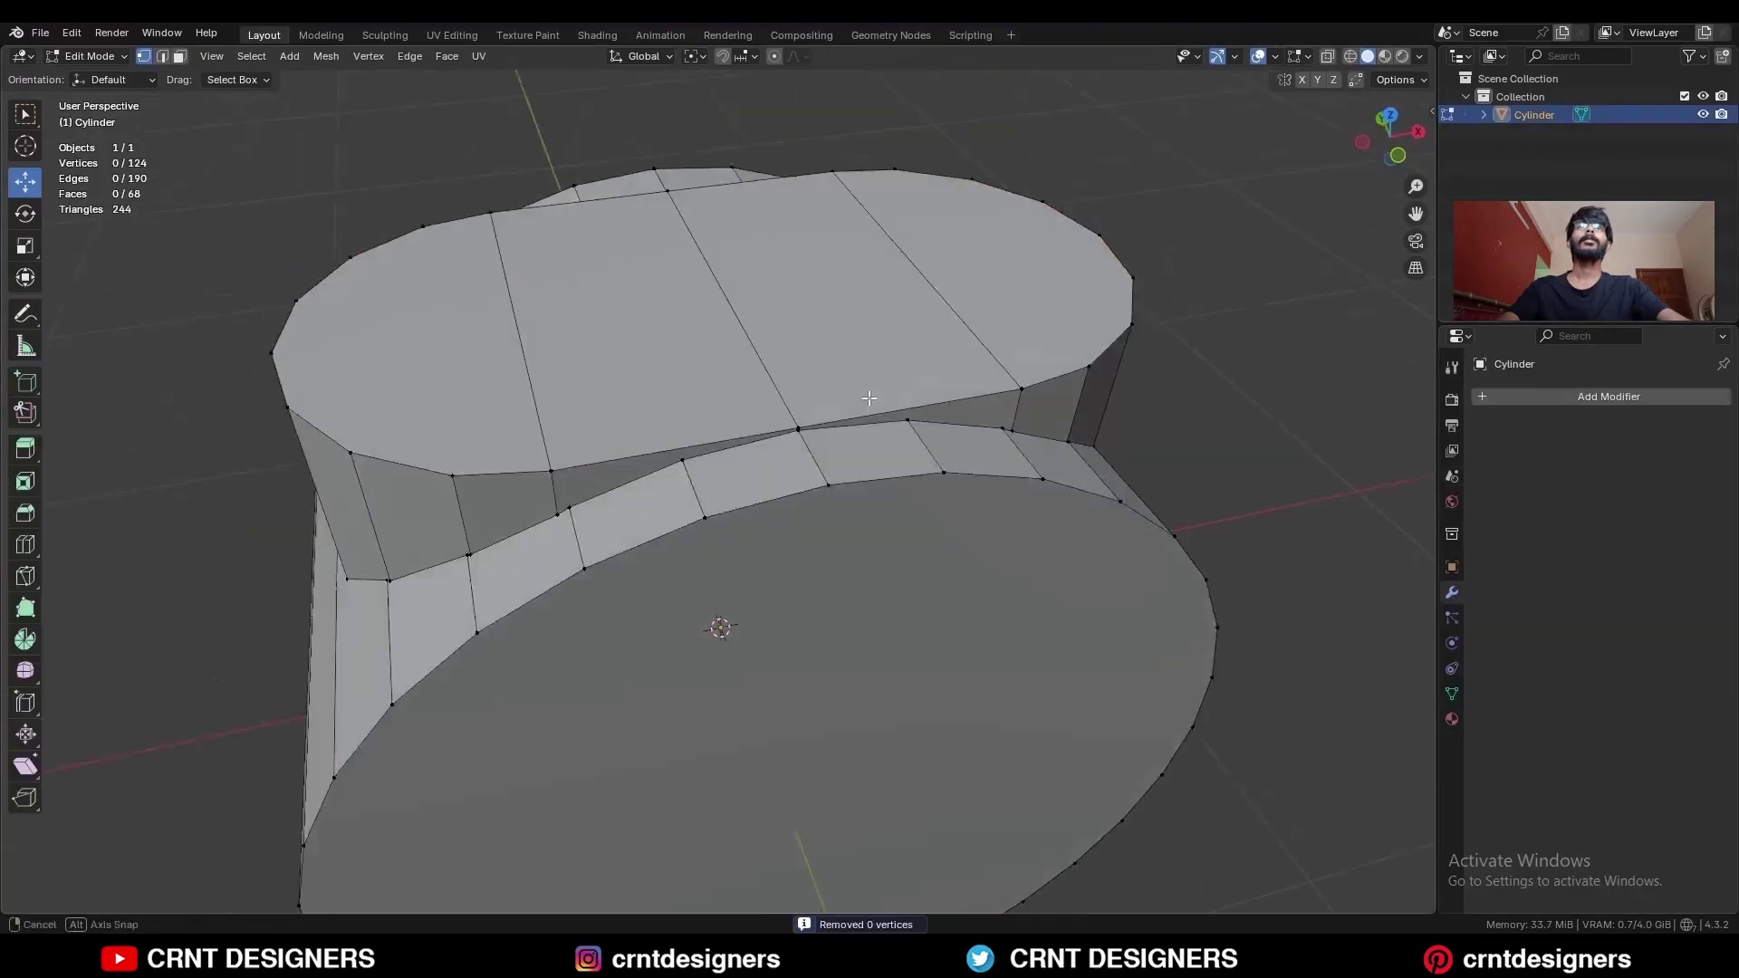
Snap the 3D cursor to the short middle edge between the raised body and the large cylinder's cap, and switch to face selection.
{"action": "middle_click_drag", "start_coordinate": [869, 398], "coordinate": [850, 449]}
{"action": "key", "text": "2"}
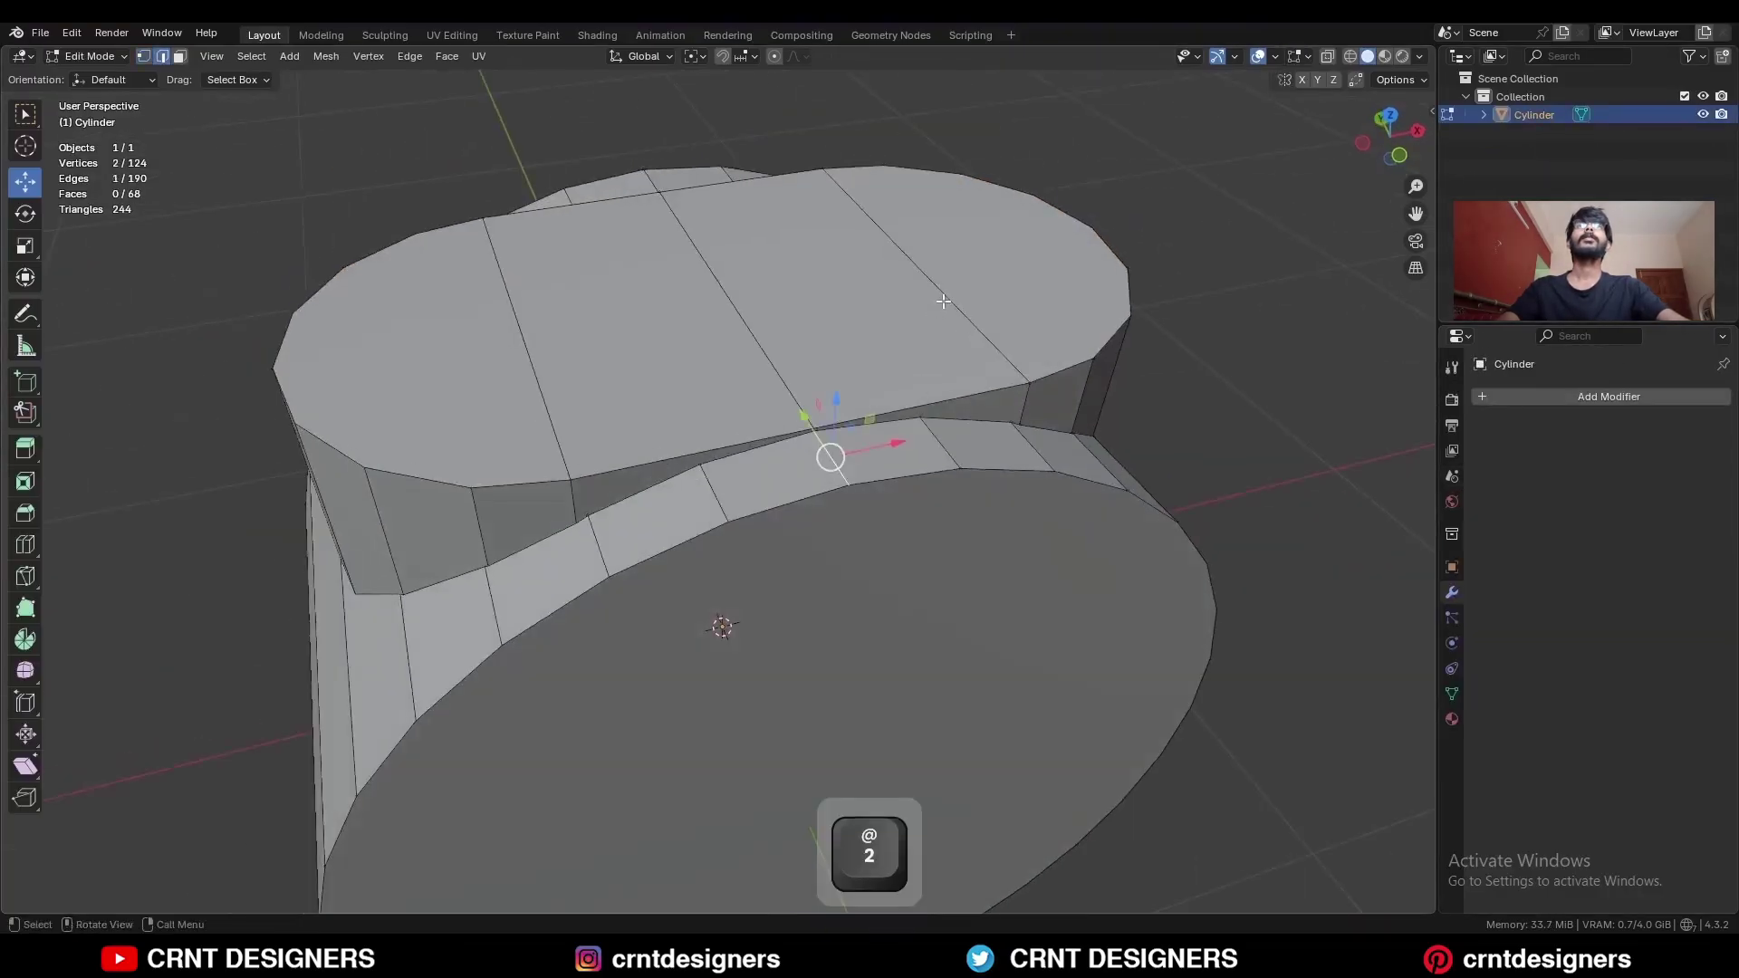
{"action": "key", "text": "shift+s"}
{"action": "left_click", "coordinate": [926, 373]}
{"action": "key", "text": "3"}
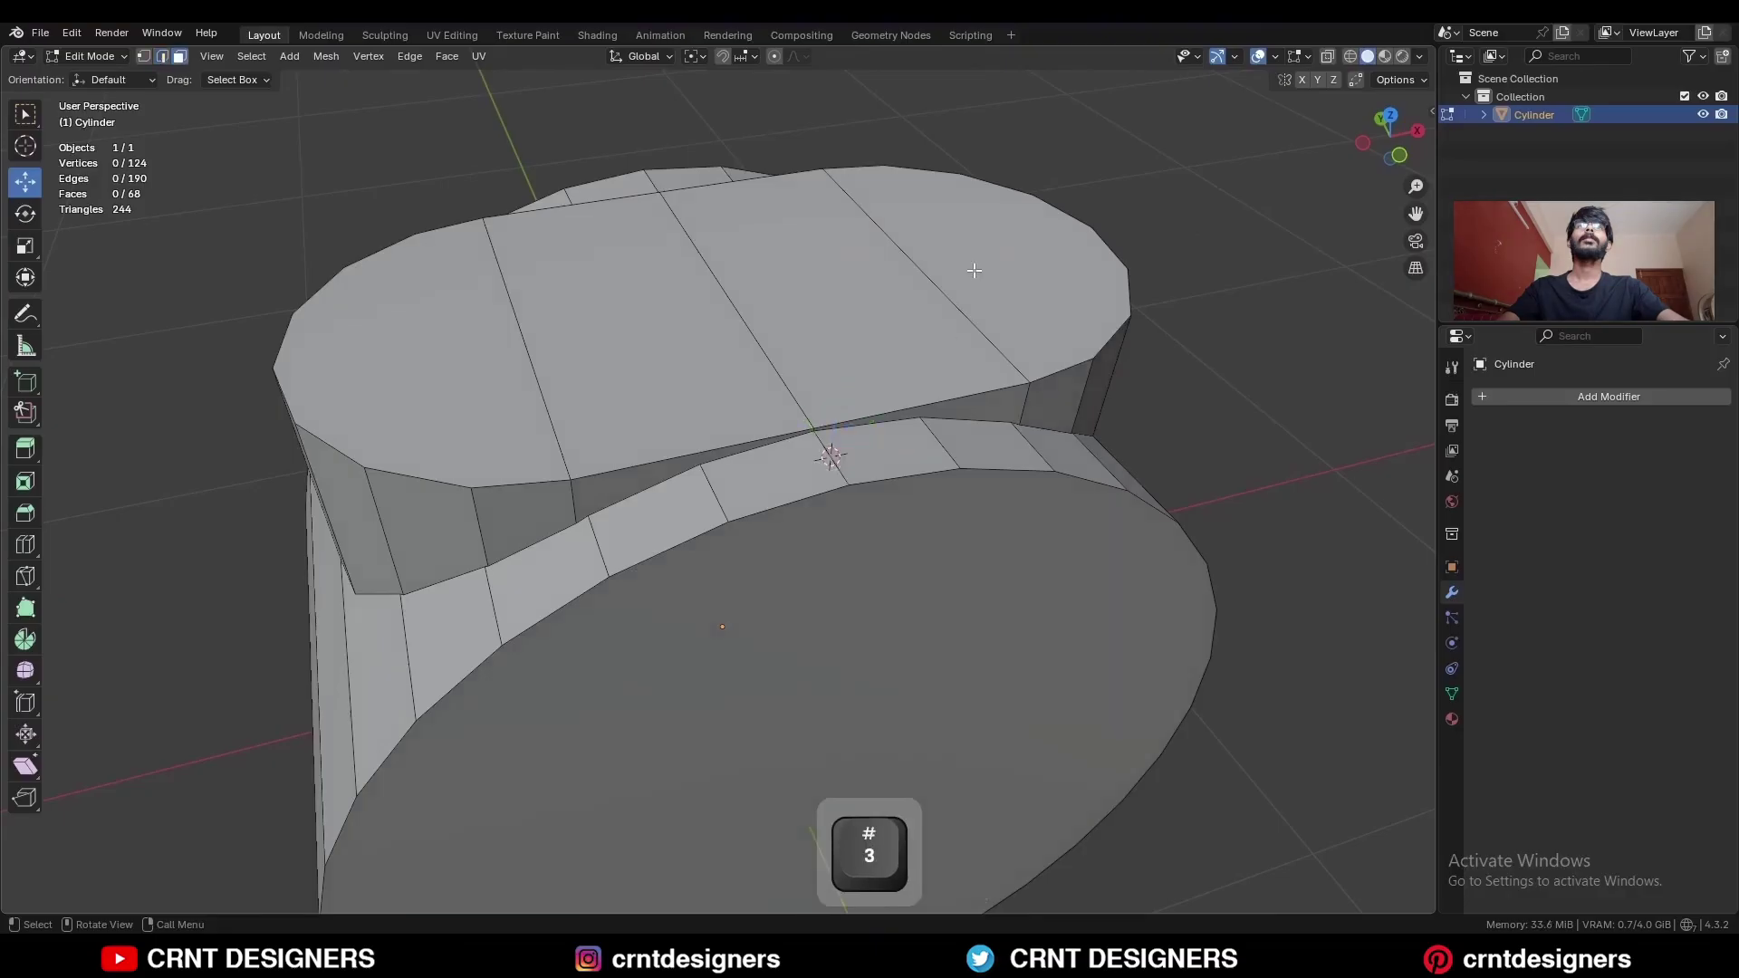
Flatten the raised body's four top faces to the 3D cursor's height, scaling them to 0 along Z with the 3D cursor as pivot.
{"action": "left_click", "coordinate": [997, 272], "text": "shift"}
{"action": "left_click", "coordinate": [743, 308], "text": "shift"}
{"action": "left_click", "coordinate": [518, 370], "text": "shift"}
{"action": "left_click", "coordinate": [634, 344], "text": "shift"}
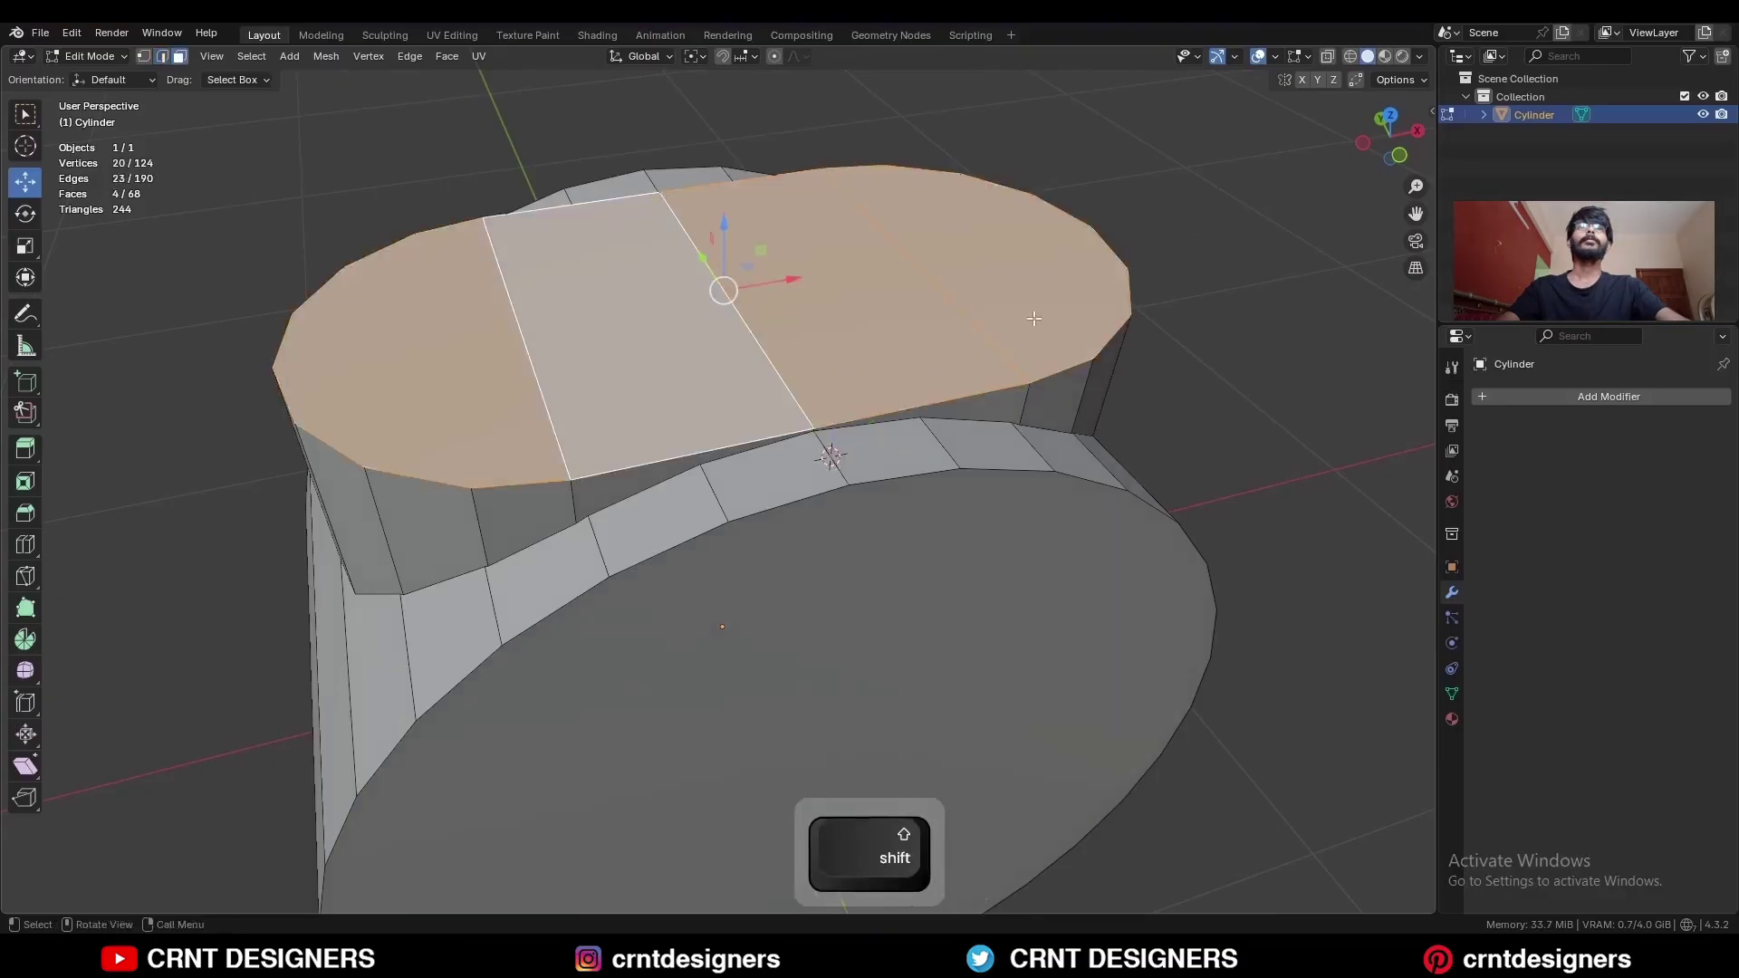
{"action": "key", "text": "period"}
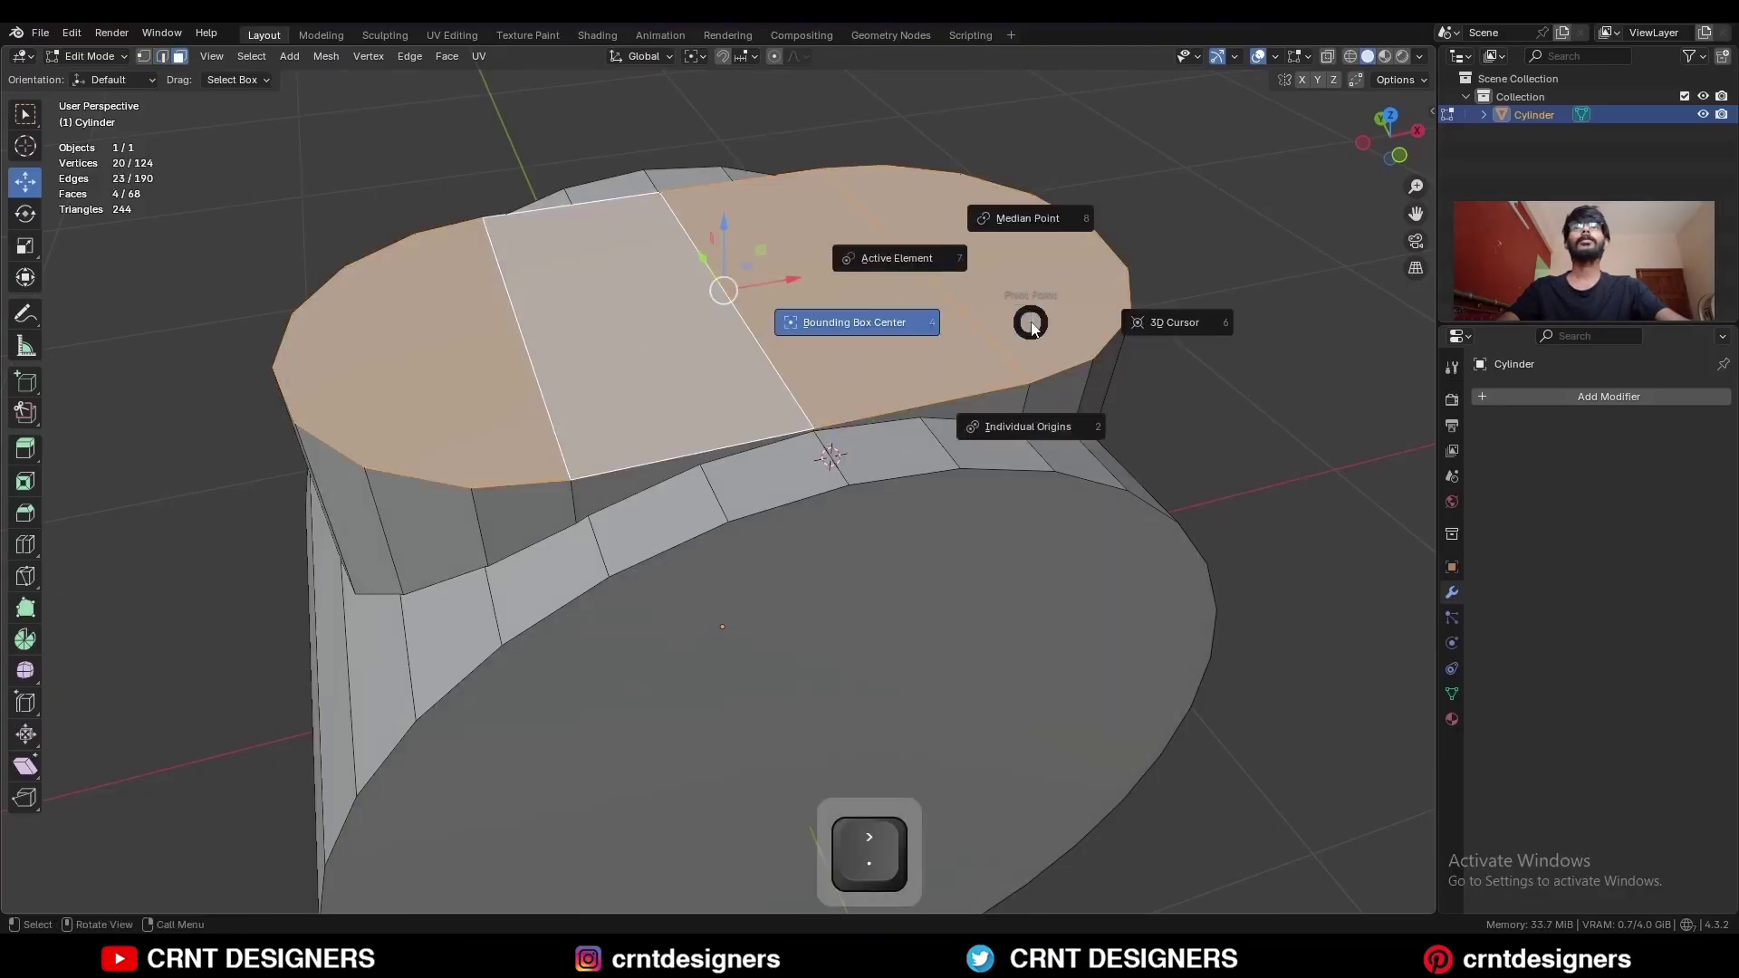
{"action": "left_click", "coordinate": [1133, 328]}
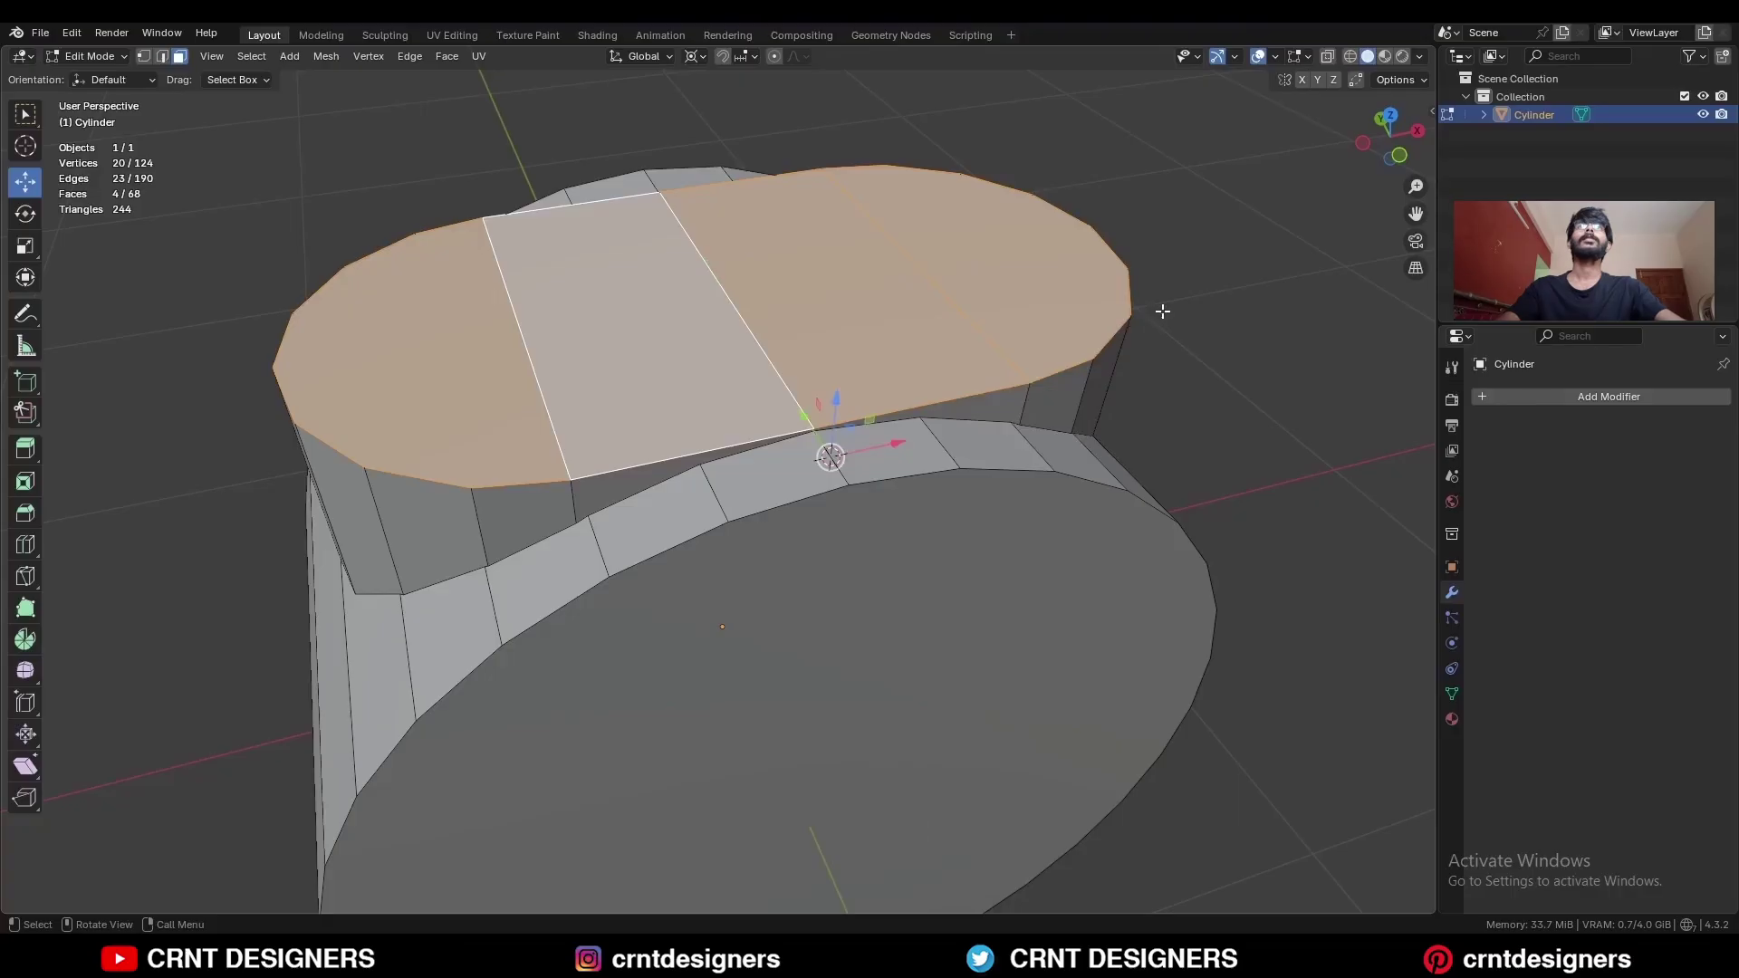
{"action": "key", "text": "s"}
{"action": "key", "text": "z"}
{"action": "key", "text": "0"}
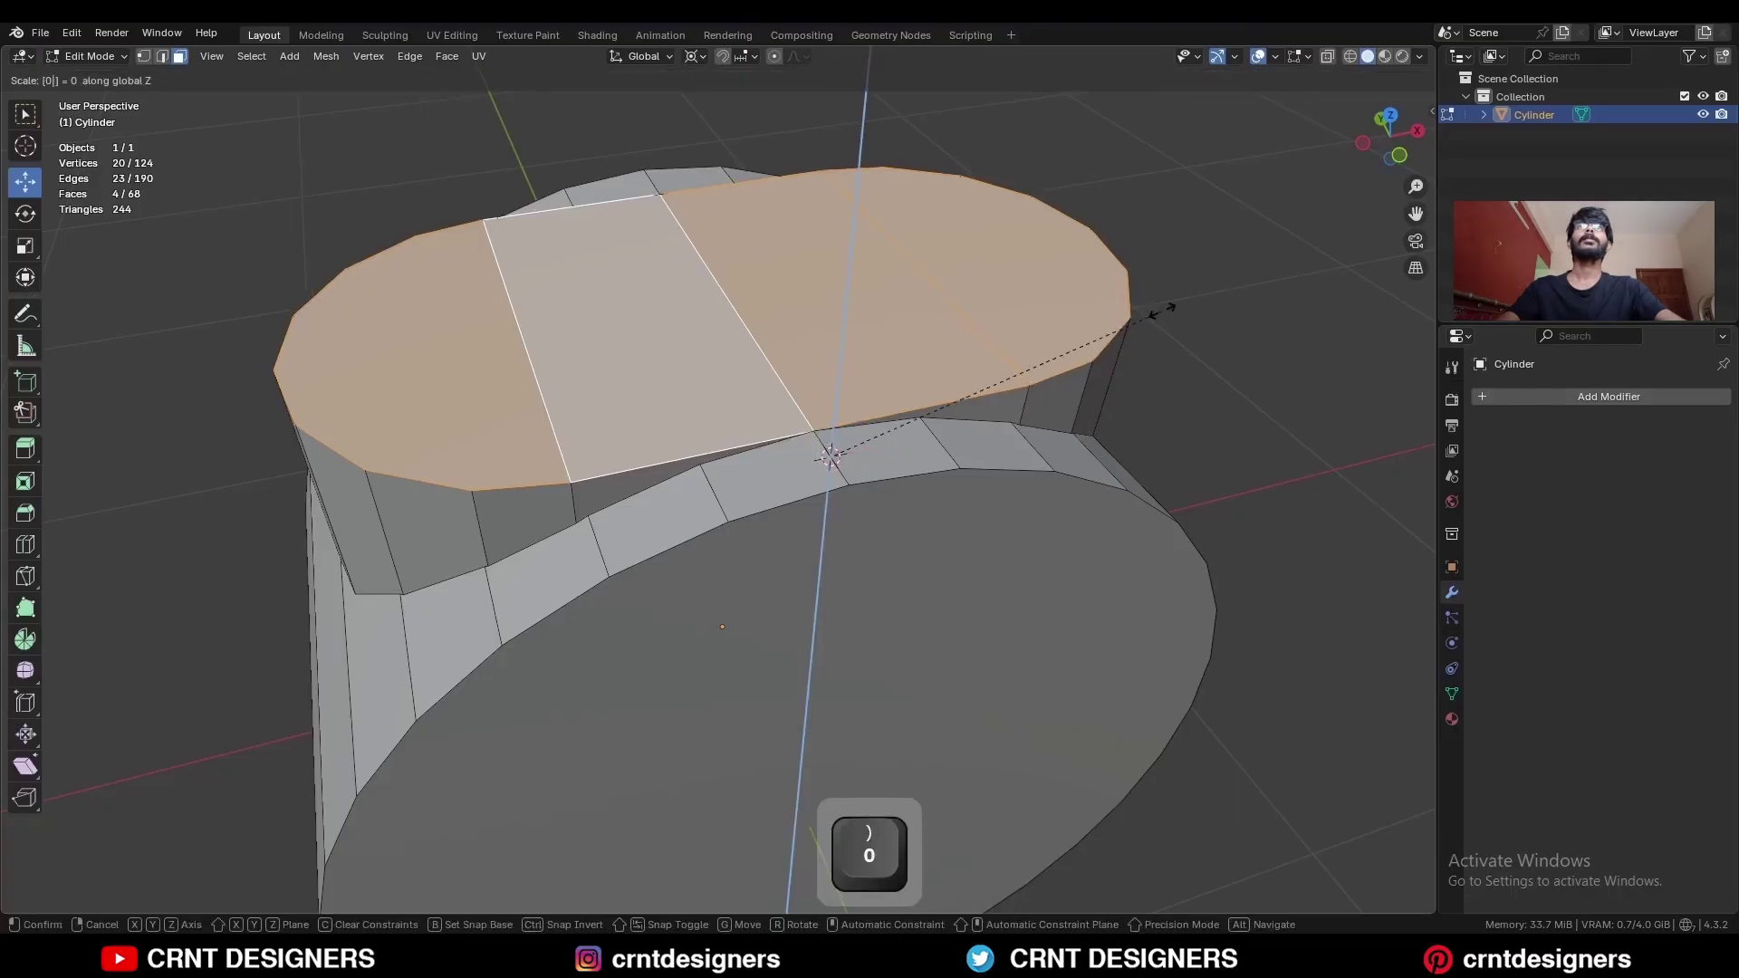
{"action": "key", "text": "Return"}
Select the whole mesh and merge its overlapping vertices by distance.
{"action": "middle_click_drag", "start_coordinate": [1164, 311], "coordinate": [1128, 366]}
{"action": "key", "text": "a"}
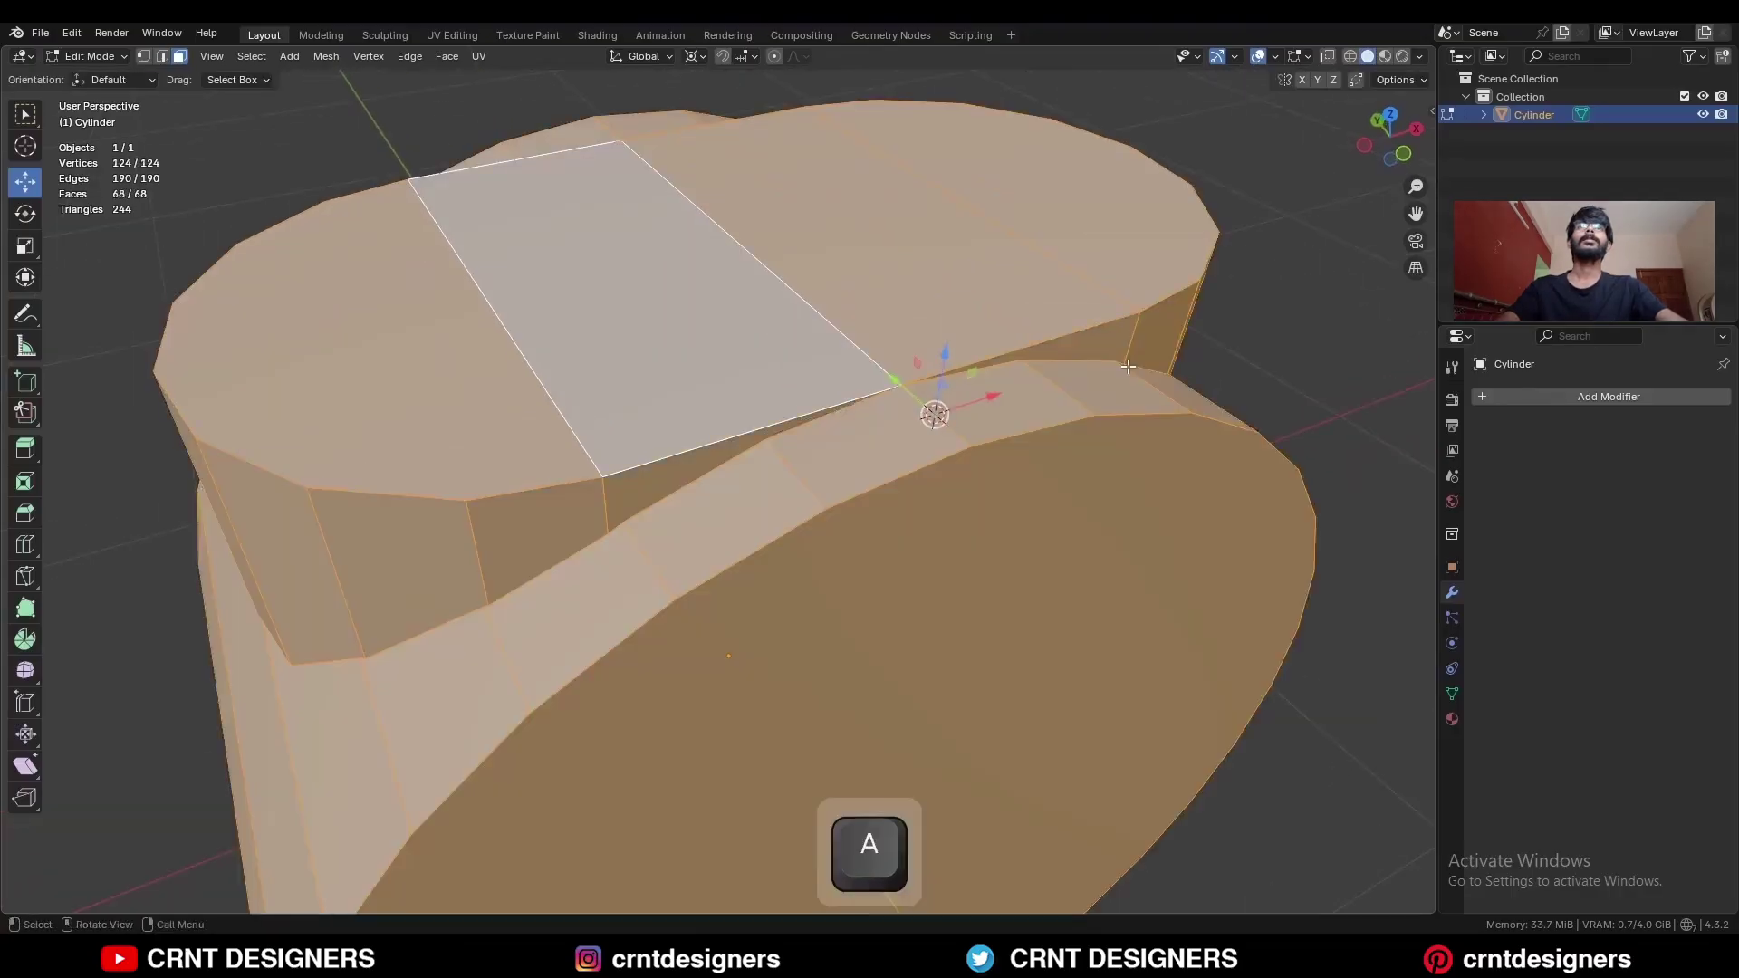
{"action": "key", "text": "m"}
{"action": "left_click", "coordinate": [1054, 366]}
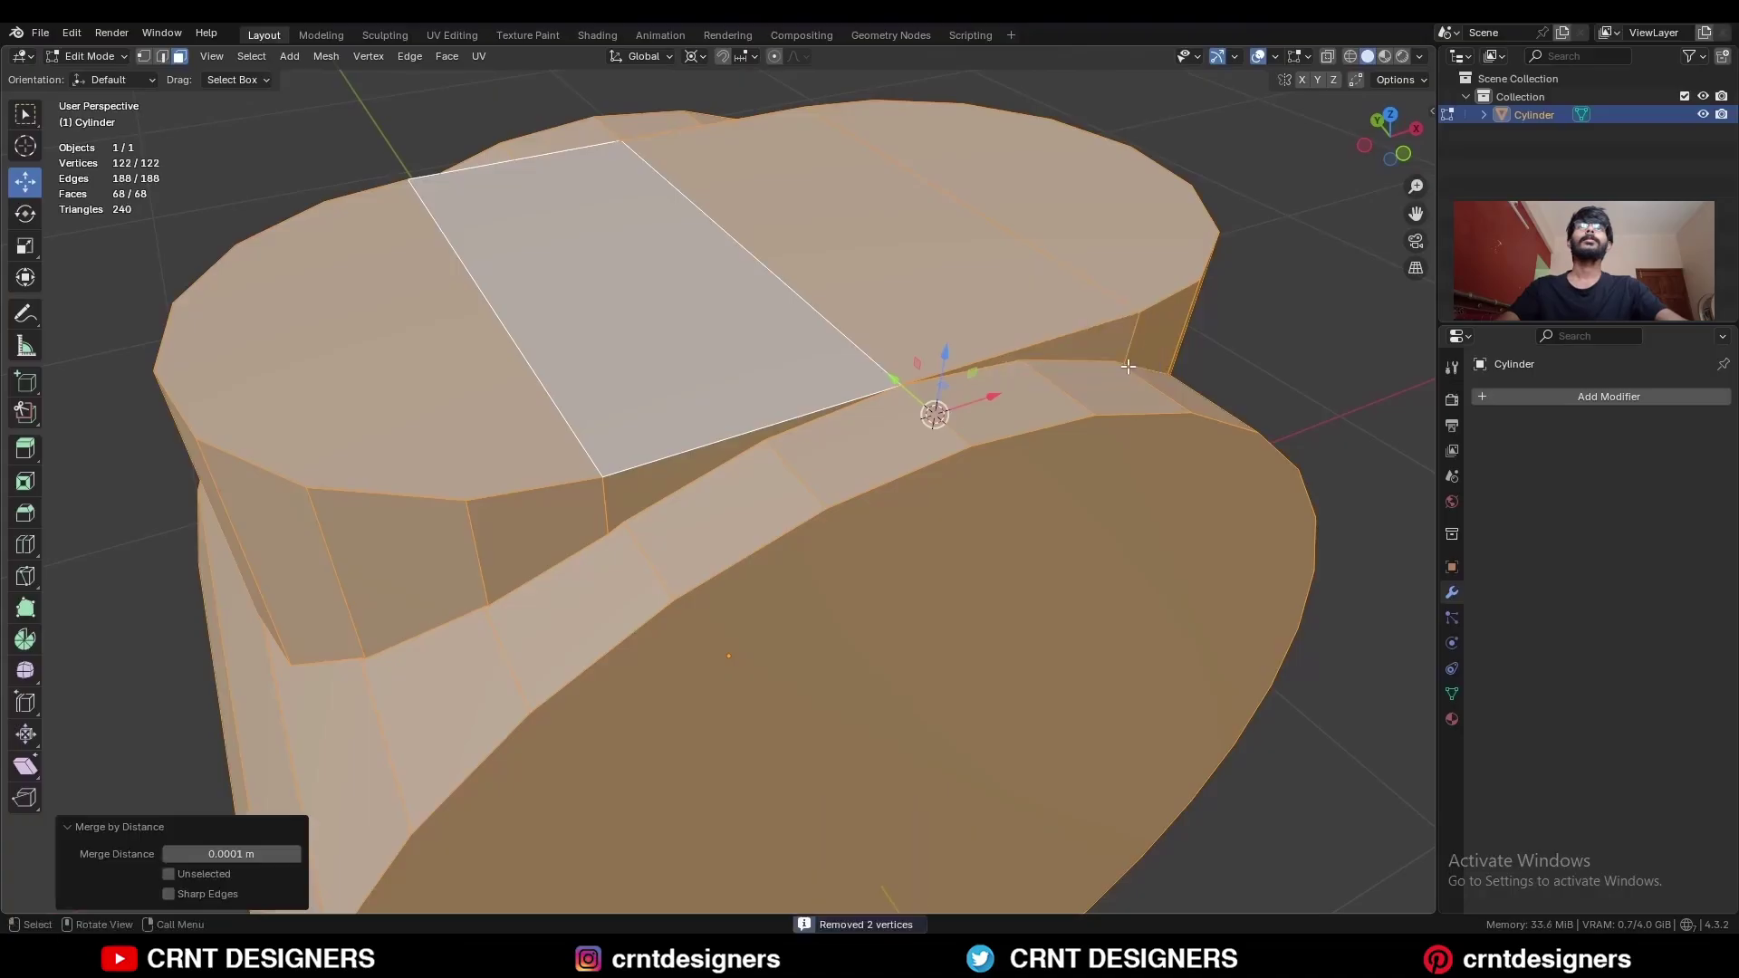
Symmetrize the whole mesh from +X to -X.
{"action": "middle_click_drag", "start_coordinate": [993, 396], "coordinate": [1033, 408]}
{"action": "key", "text": "alt+a"}
{"action": "key", "text": "a"}
{"action": "left_click", "coordinate": [326, 55]}
{"action": "left_click", "coordinate": [364, 320]}
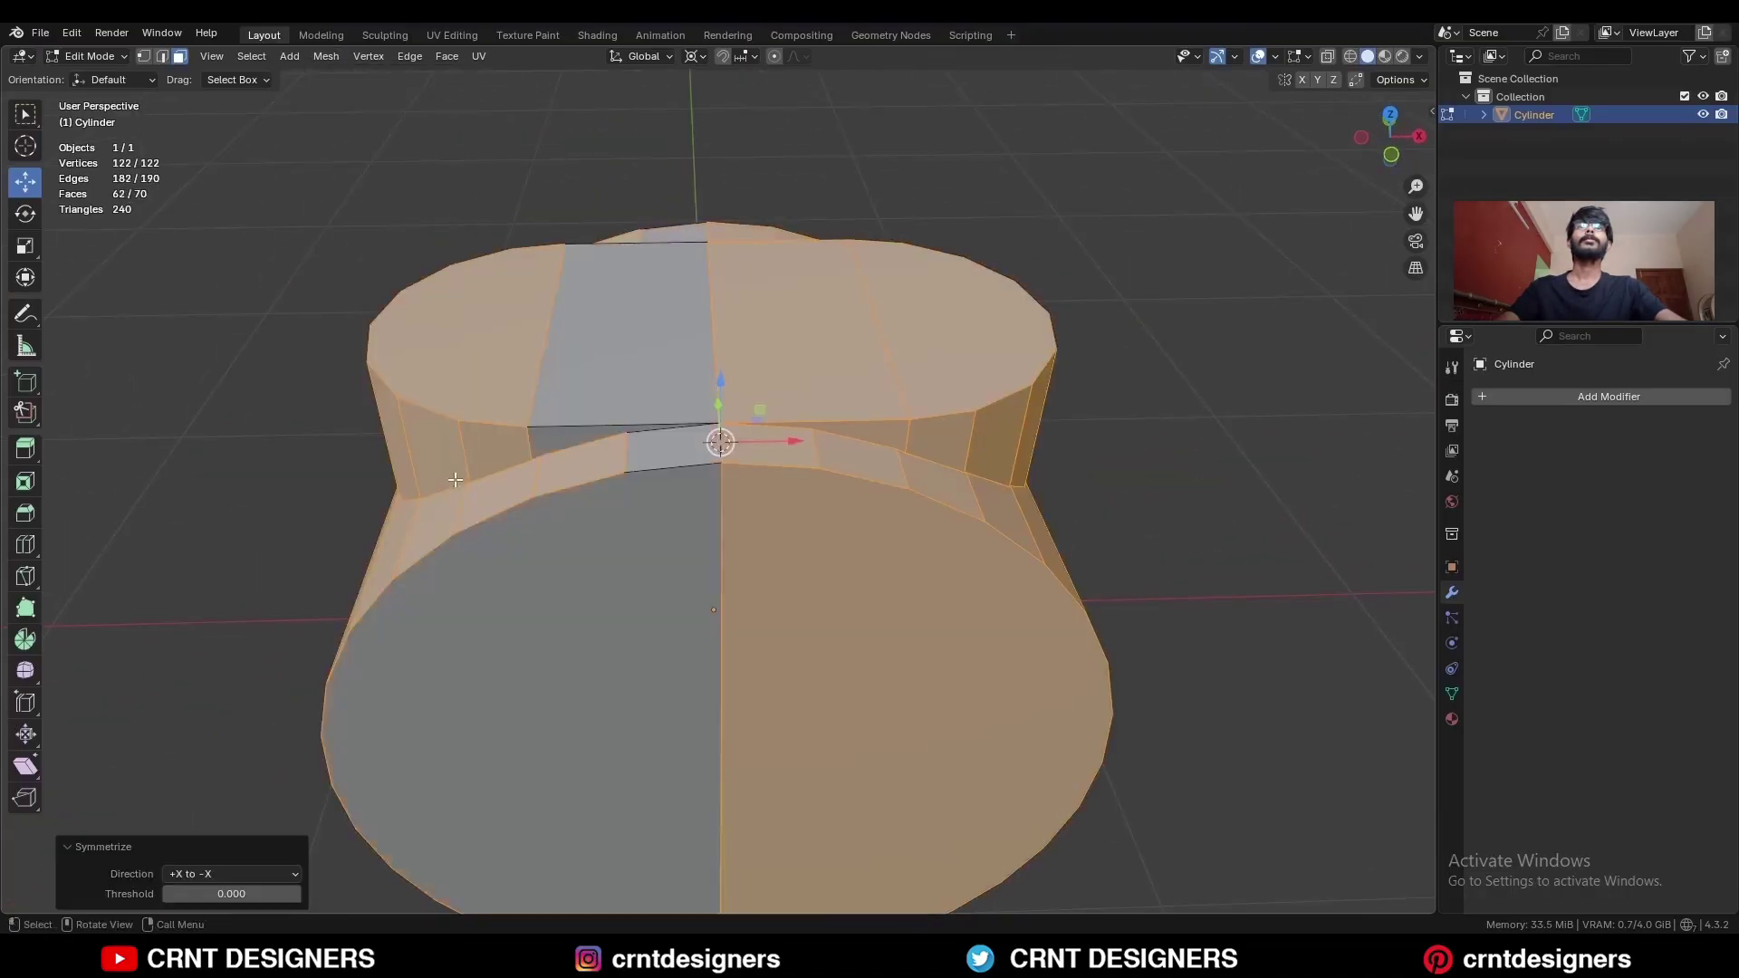
Symmetrize the whole mesh again in the +Y to -Y direction and clear the selection.
{"action": "key", "text": "a"}
{"action": "left_click", "coordinate": [326, 55]}
{"action": "left_click", "coordinate": [392, 319]}
{"action": "left_click", "coordinate": [234, 874]}
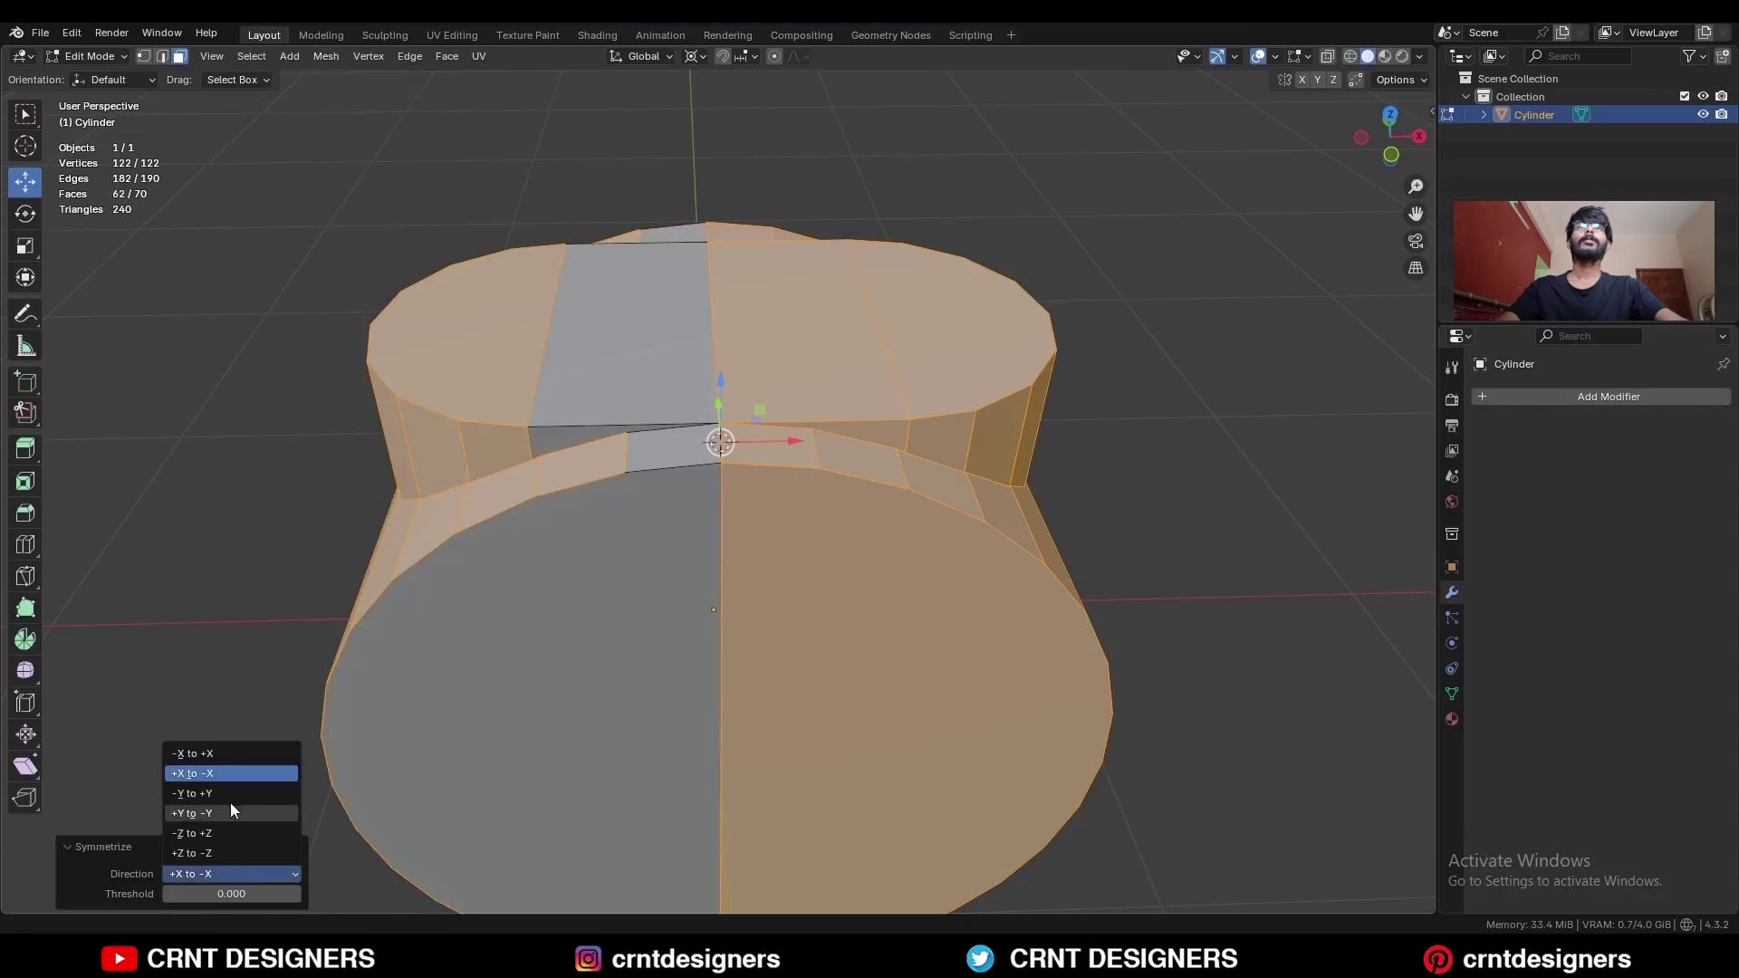
{"action": "left_click", "coordinate": [232, 808]}
{"action": "key", "text": "alt+a"}
In the front view, select all faces on the mesh's -X half with X-ray enabled and delete them.
{"action": "scroll", "coordinate": [1028, 525], "scroll_direction": "down", "scroll_amount": 3}
{"action": "middle_click_drag", "start_coordinate": [1029, 525], "coordinate": [1011, 481]}
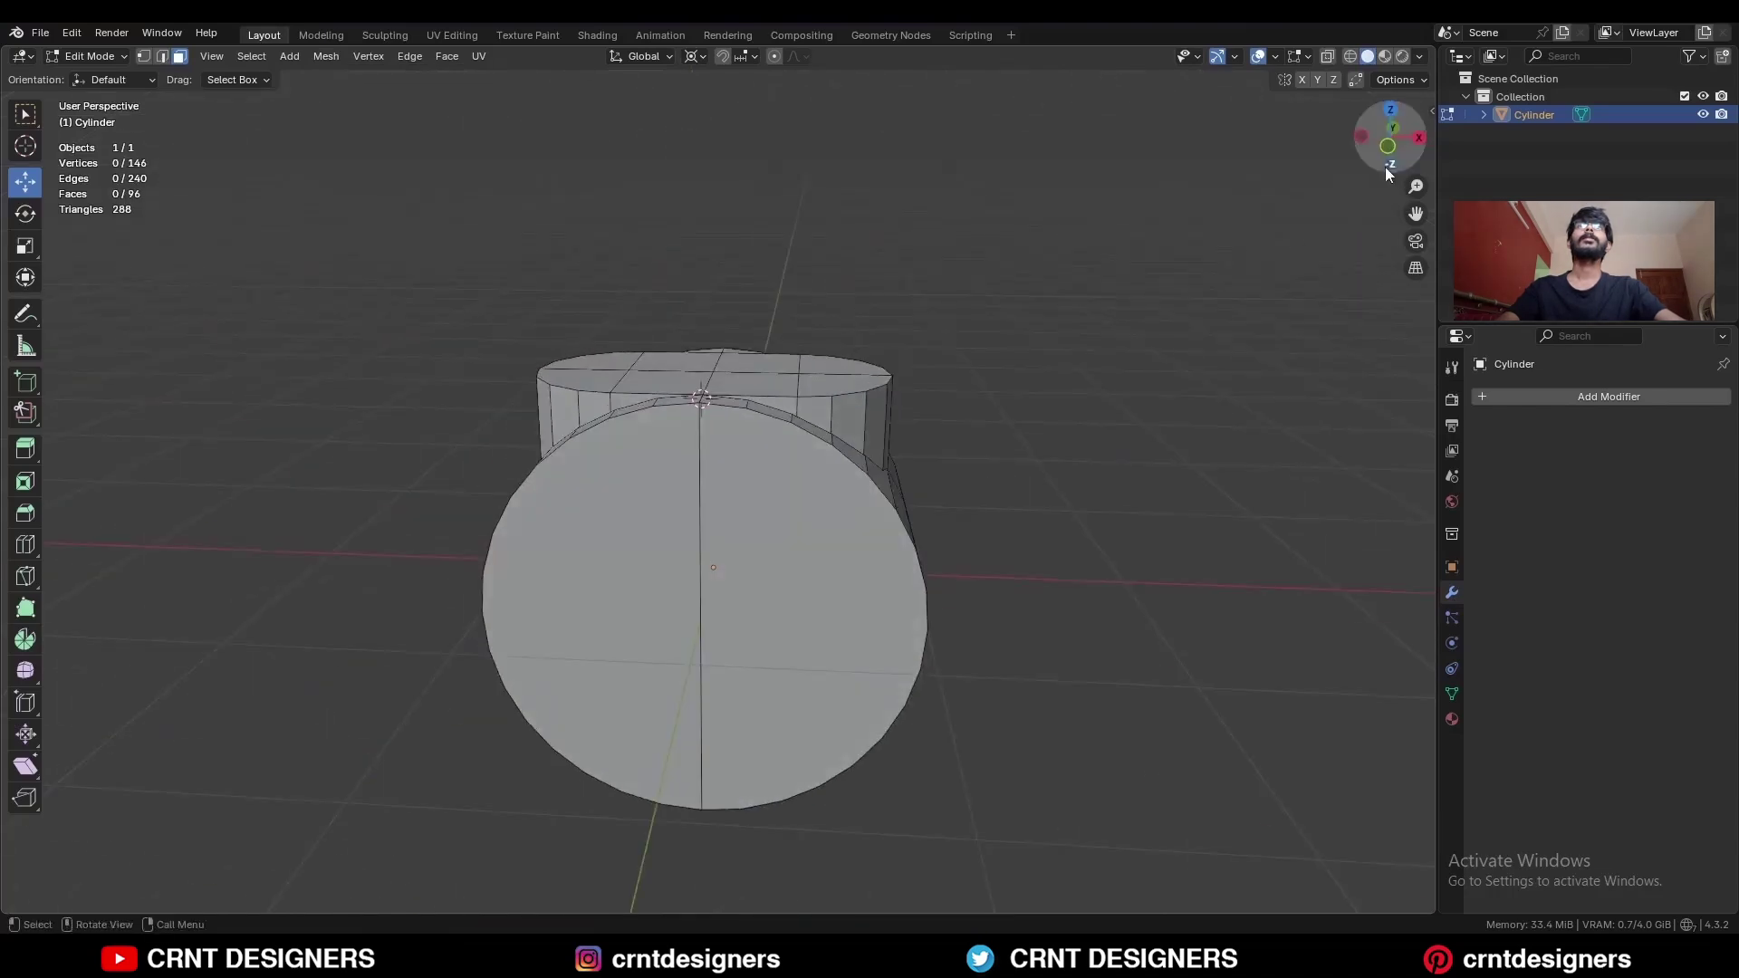
{"action": "left_click", "coordinate": [1388, 154]}
{"action": "key", "text": "alt+z"}
{"action": "key", "text": "3"}
{"action": "left_click_drag", "start_coordinate": [724, 294], "coordinate": [539, 723]}
{"action": "key", "text": "x"}
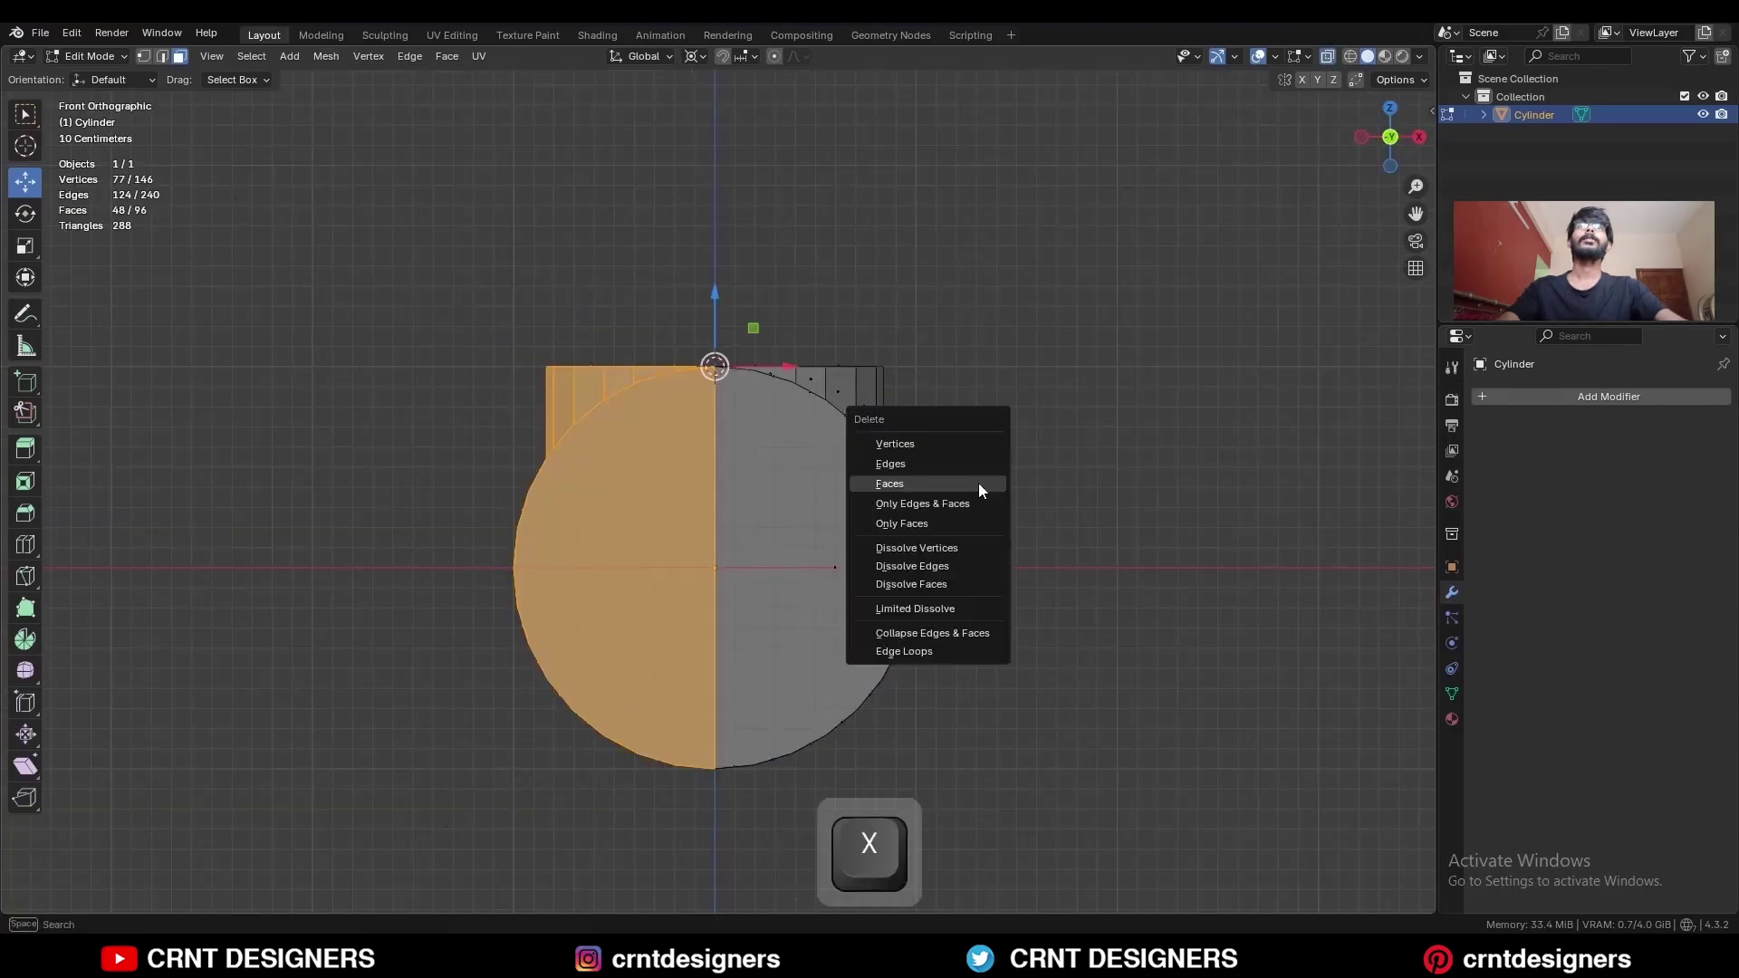
{"action": "left_click", "coordinate": [978, 482]}
In the right view, delete all faces on the mesh's +Y half and turn X-ray off.
{"action": "left_click", "coordinate": [1419, 137]}
{"action": "left_click_drag", "start_coordinate": [945, 281], "coordinate": [703, 851]}
{"action": "key", "text": "x"}
{"action": "left_click", "coordinate": [905, 503]}
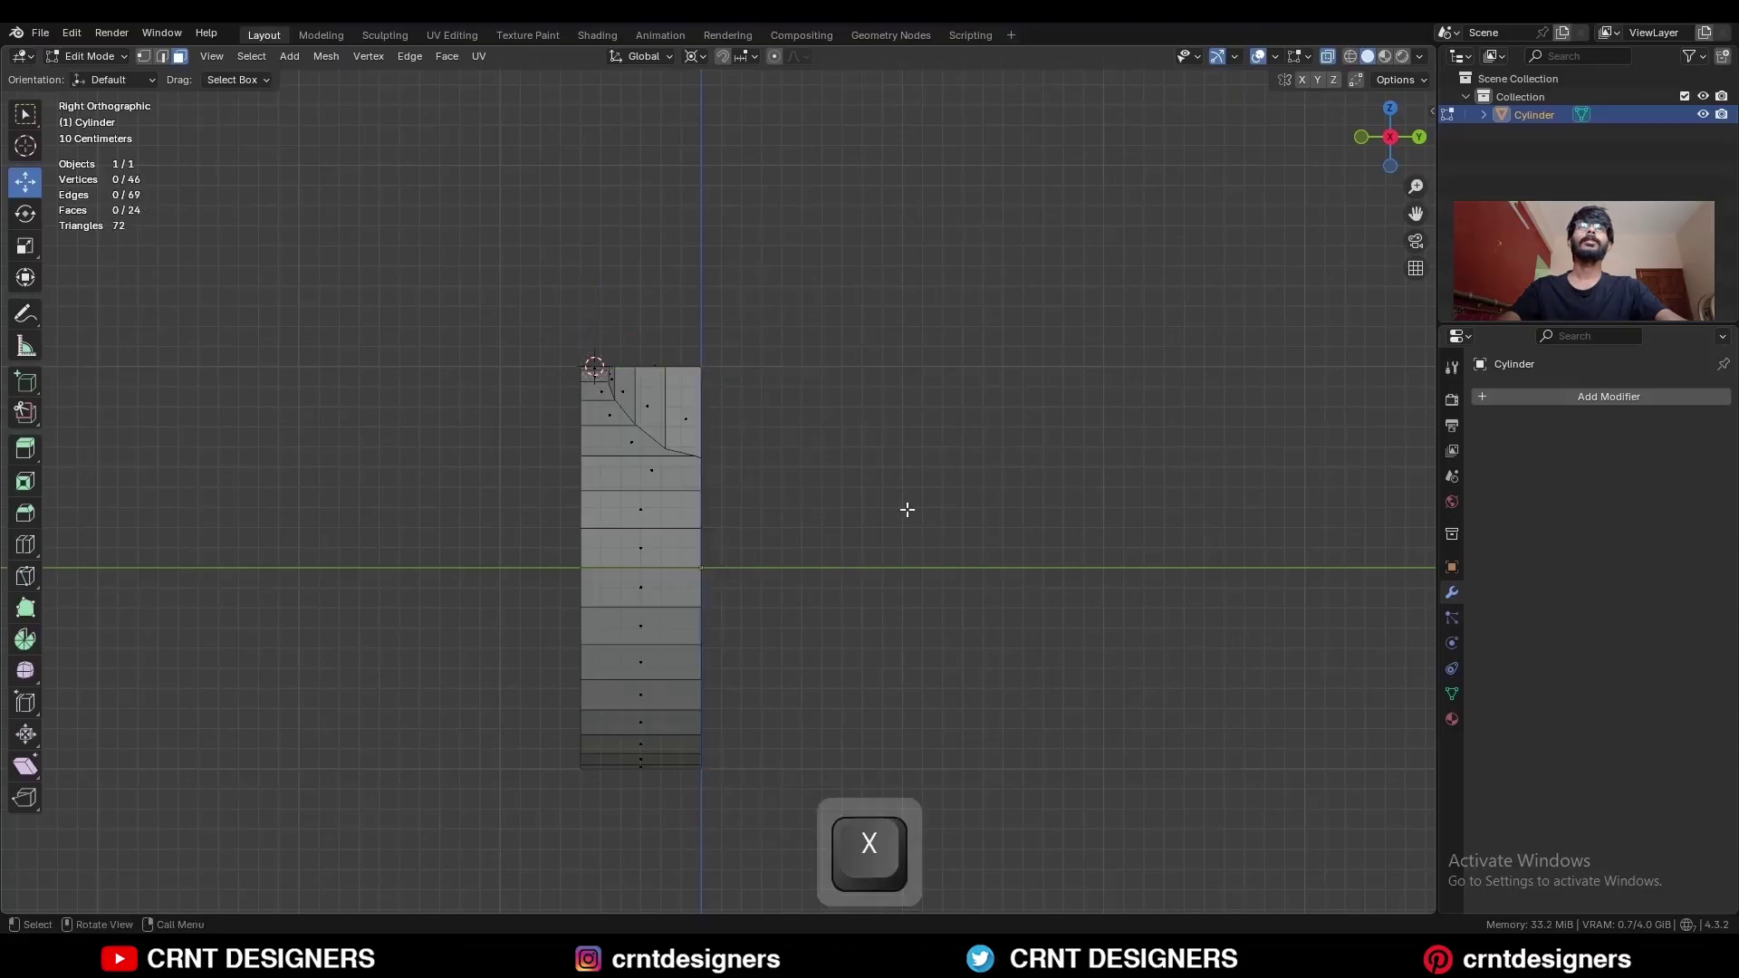
{"action": "key", "text": "alt+z"}
Inset the raised body's two top faces by a thin margin with Boundary off, leaving the open symmetry edges without an inset.
{"action": "middle_click_drag", "start_coordinate": [788, 508], "coordinate": [865, 517]}
{"action": "key", "text": "3"}
{"action": "left_click", "coordinate": [794, 418]}
{"action": "left_click", "coordinate": [938, 448], "text": "shift"}
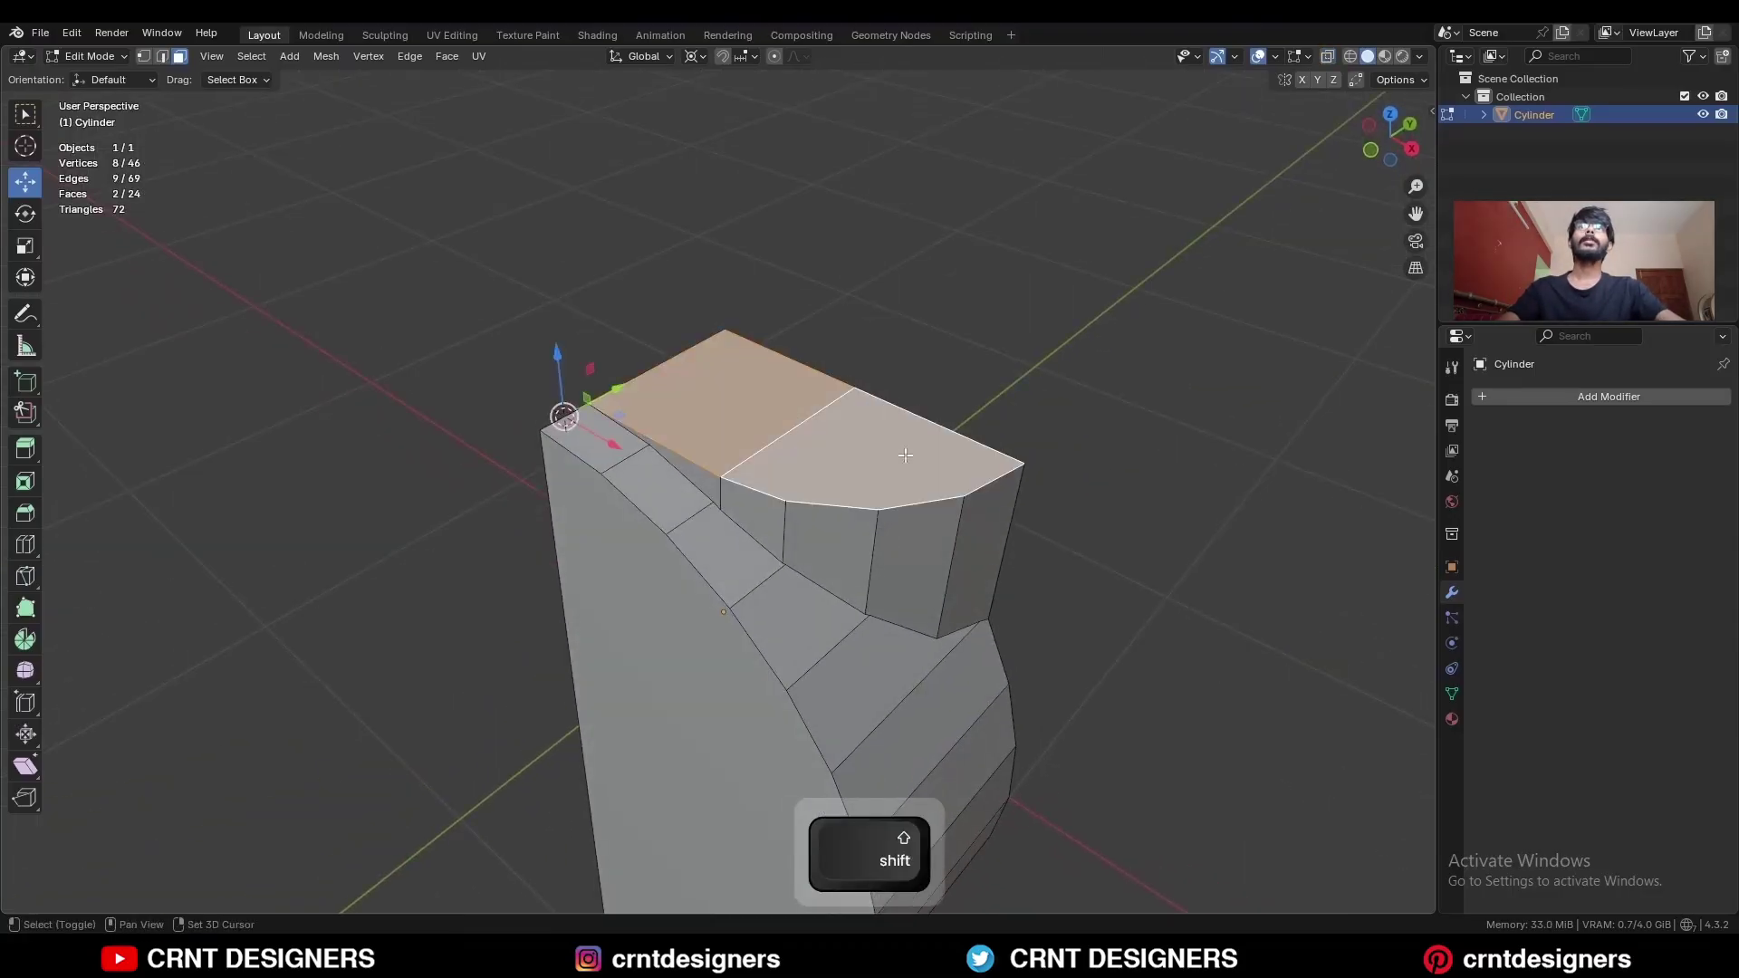
{"action": "scroll", "coordinate": [938, 448], "scroll_direction": "up", "scroll_amount": 2}
{"action": "key", "text": "i"}
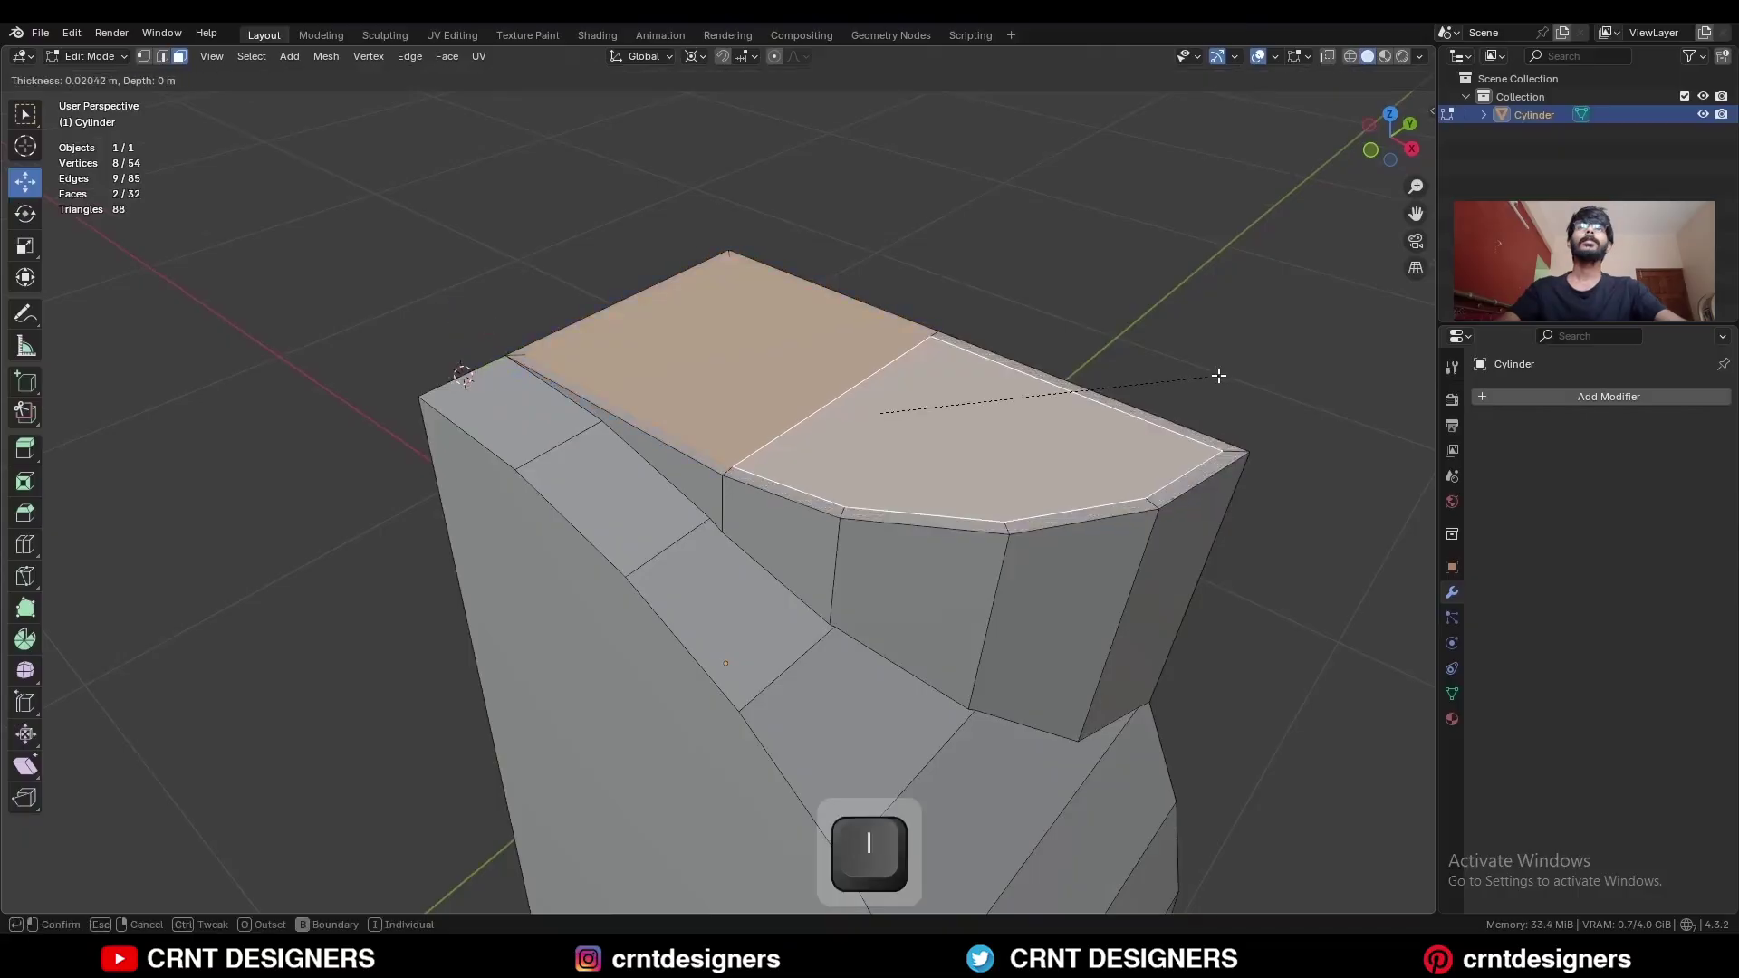
{"action": "key", "text": "b"}
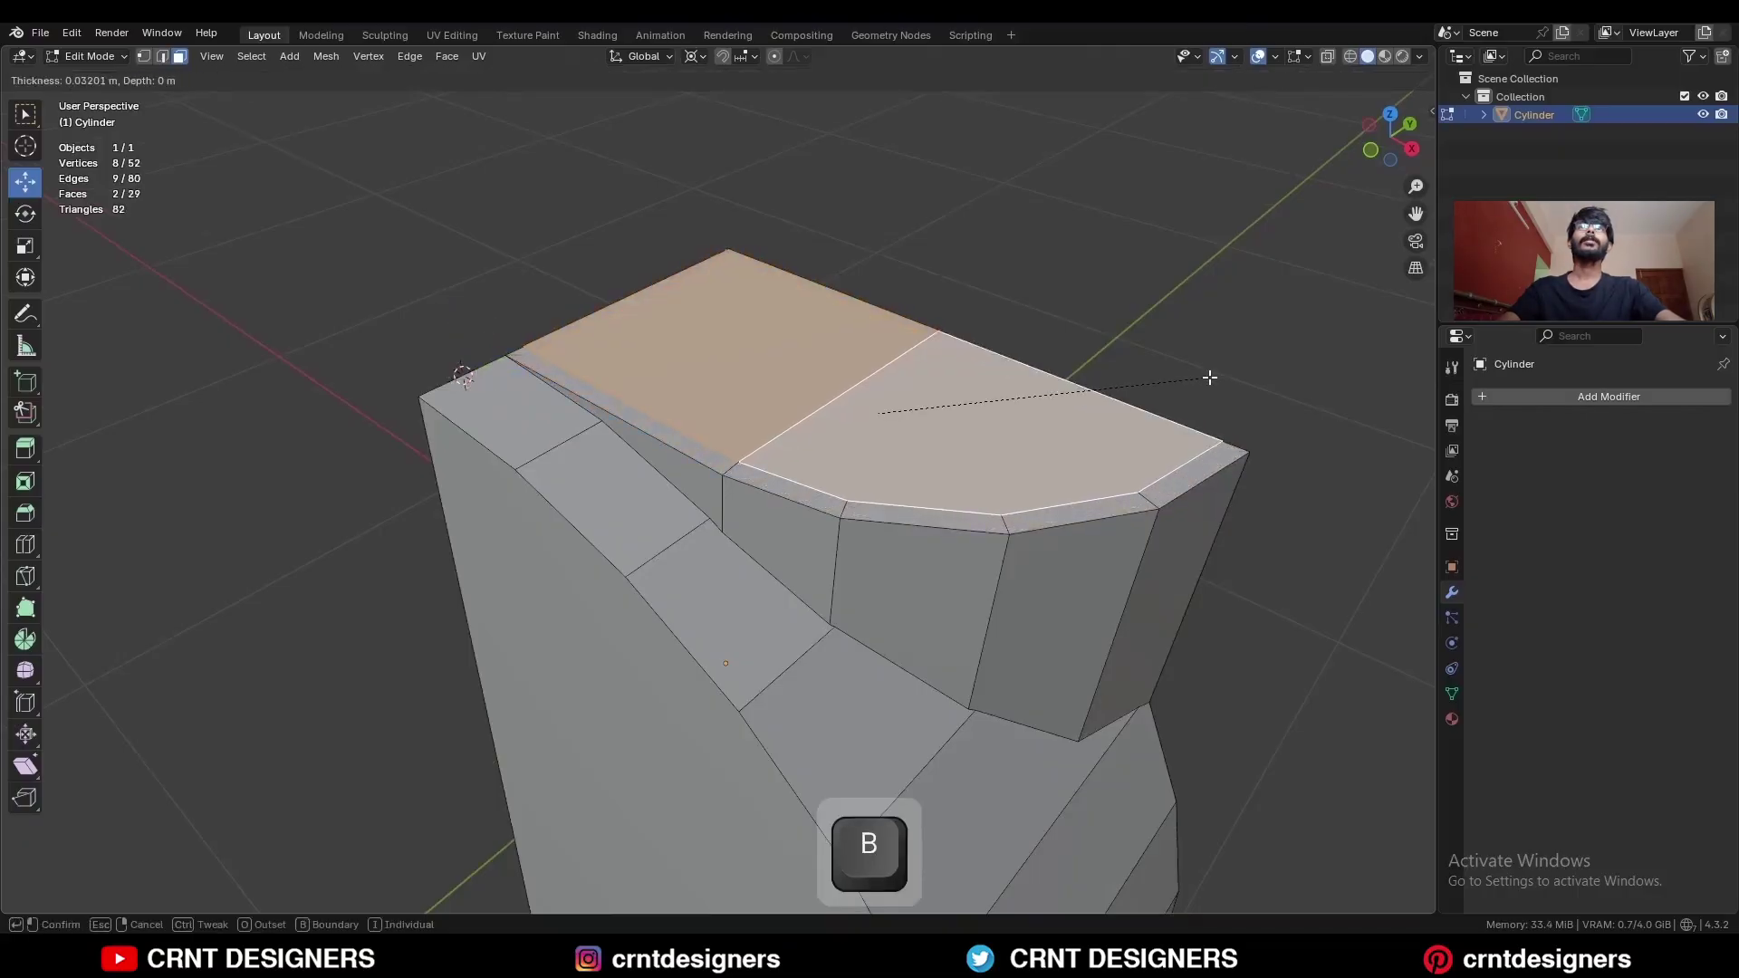
{"action": "left_click", "coordinate": [1132, 390]}
{"action": "left_click", "coordinate": [1119, 499]}
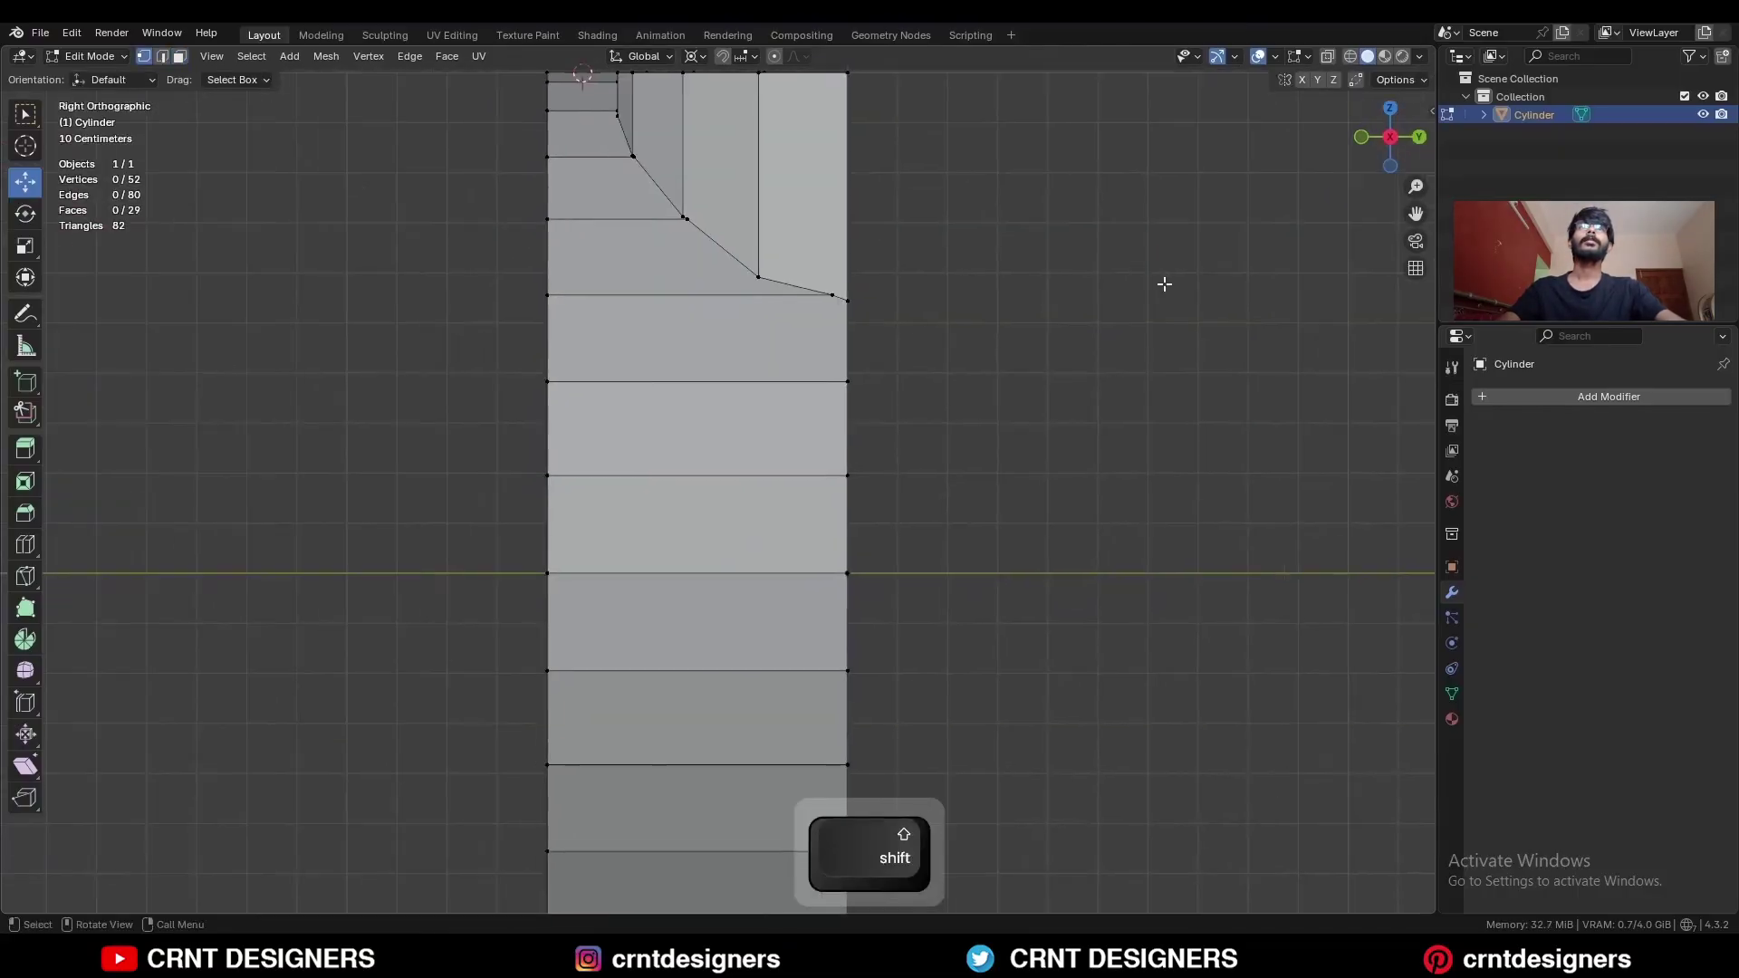
Knife two Z-constrained cuts down the cylinder's outer wall from the base corners of the raised body in the right view.
{"action": "scroll", "coordinate": [1161, 295], "scroll_direction": "down", "scroll_amount": 1}
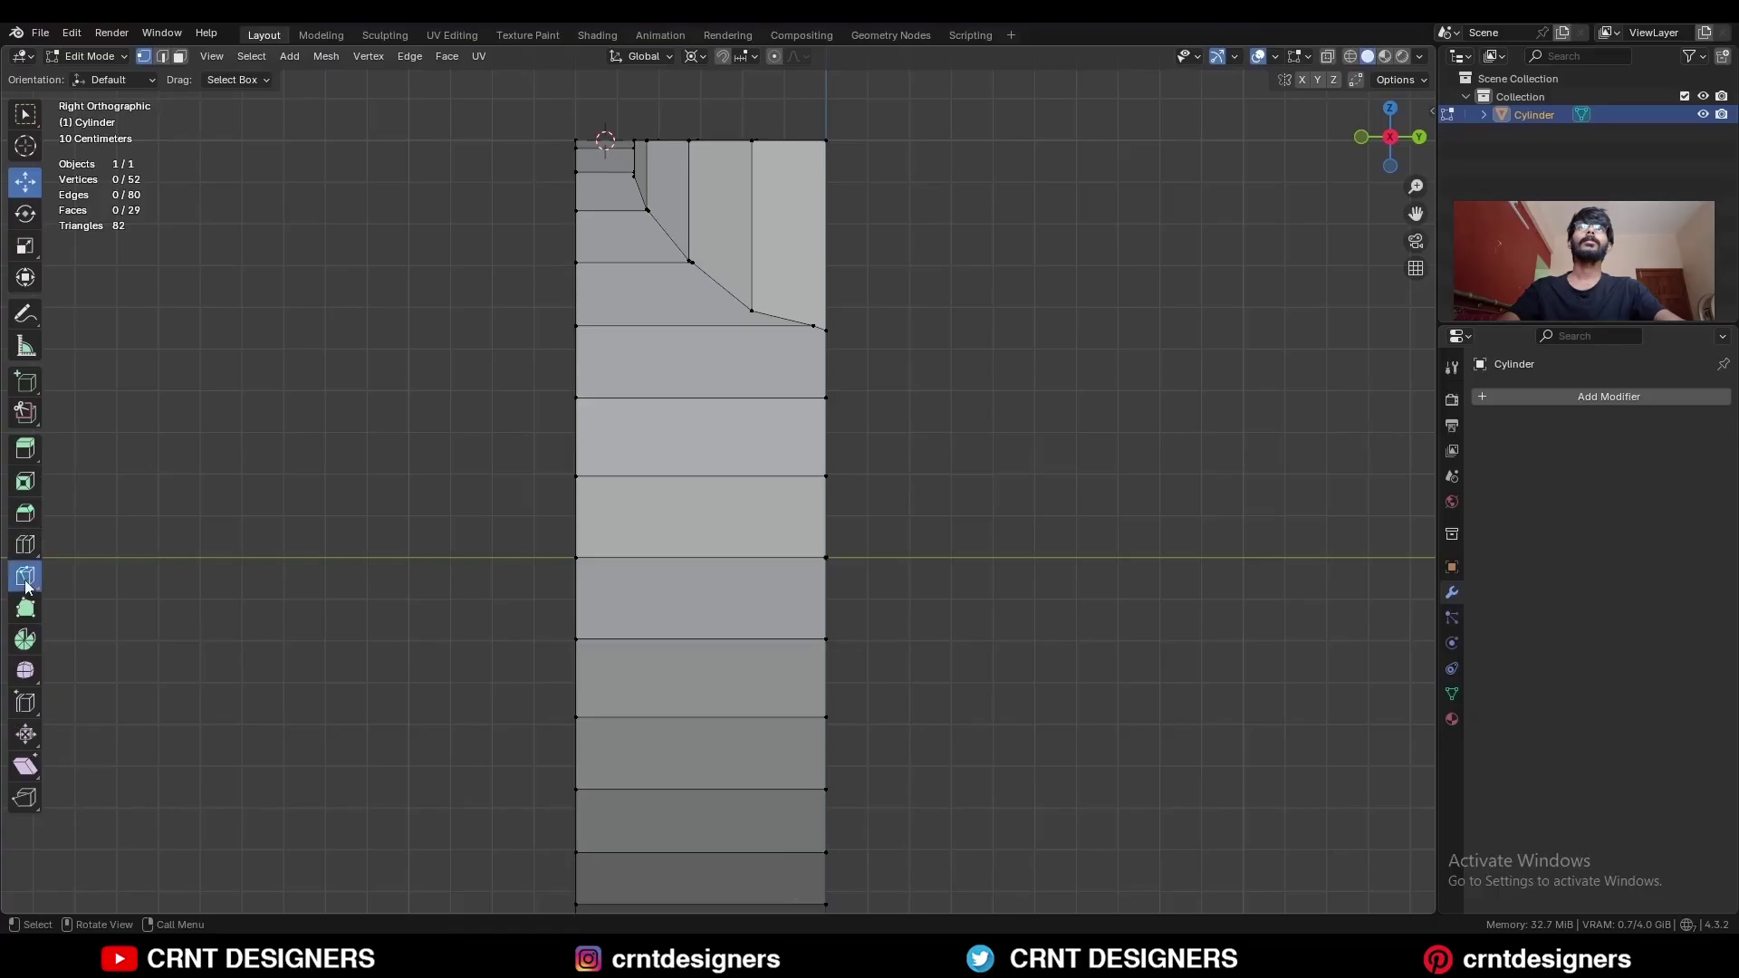
{"action": "scroll", "coordinate": [753, 310], "scroll_direction": "down", "scroll_amount": 4}
{"action": "key", "text": "z"}
{"action": "left_click", "coordinate": [748, 741]}
{"action": "key", "text": "Return"}
{"action": "scroll", "coordinate": [699, 295], "scroll_direction": "up", "scroll_amount": 3}
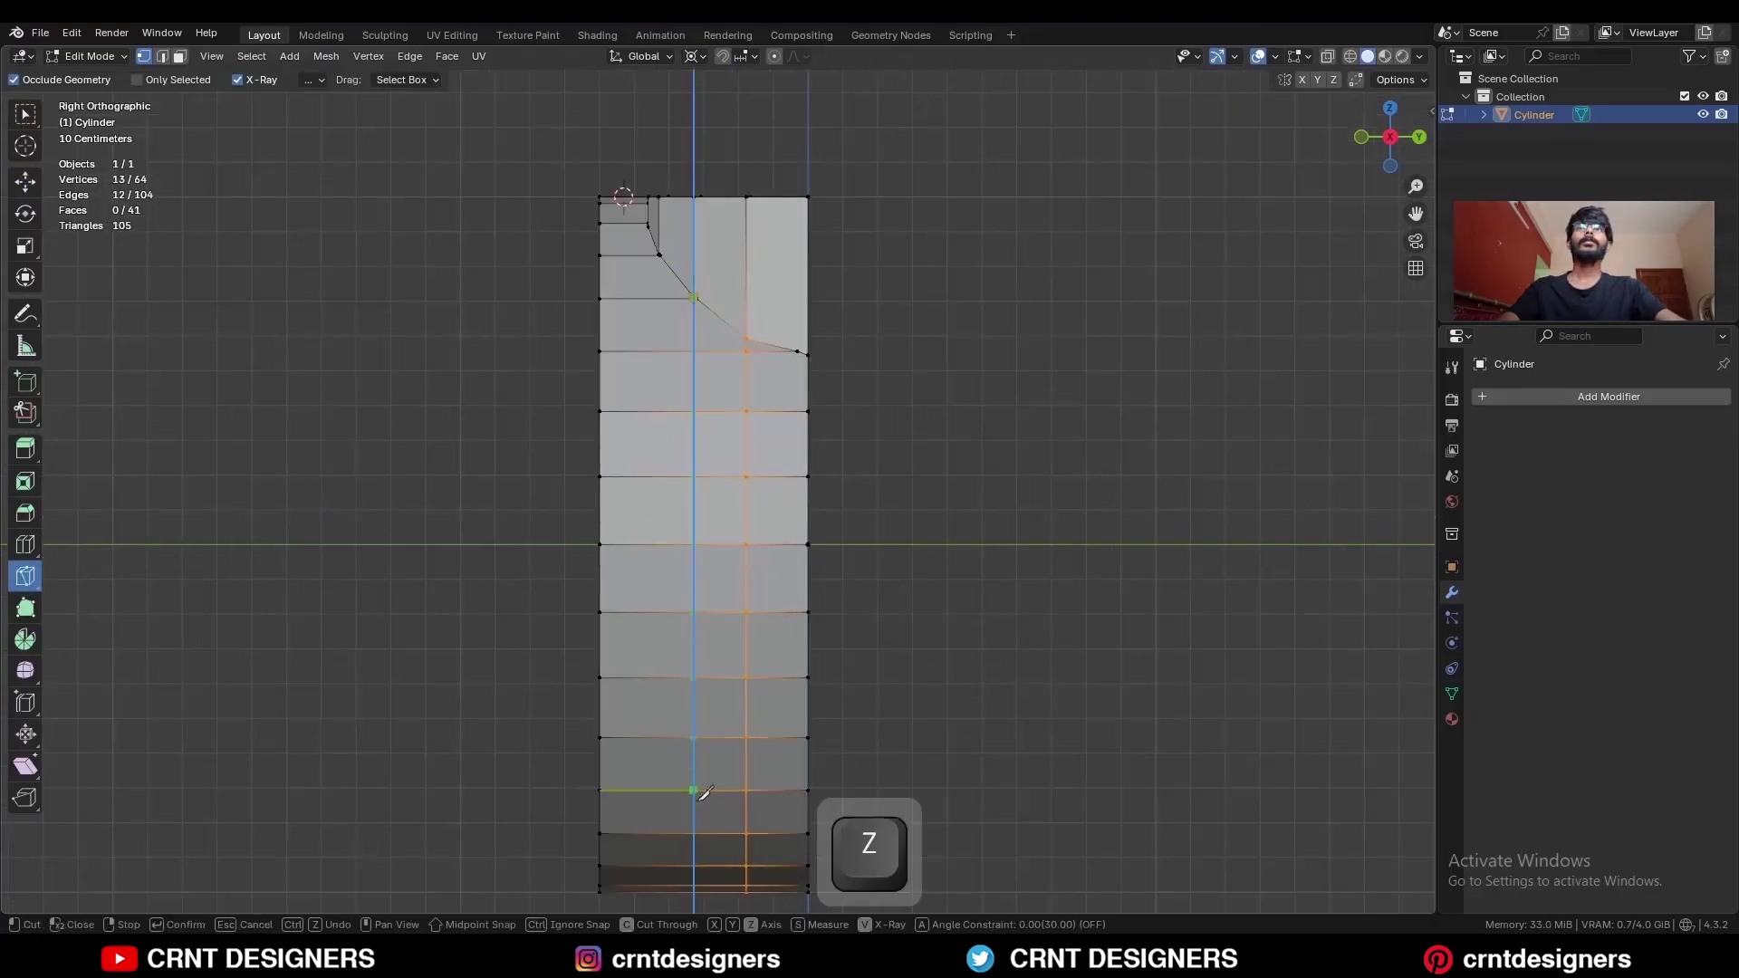
{"action": "left_click", "coordinate": [694, 892]}
{"action": "key", "text": "space"}
Knife another Z-constrained cut down the cylinder's outer wall from a raised-body side edge, with Cut Through enabled.
{"action": "middle_click_drag", "start_coordinate": [692, 299], "coordinate": [780, 196], "text": "shift"}
{"action": "left_click", "coordinate": [748, 152]}
{"action": "key", "text": "c"}
{"action": "key", "text": "z"}
{"action": "left_click", "coordinate": [748, 789]}
{"action": "key", "text": "space"}
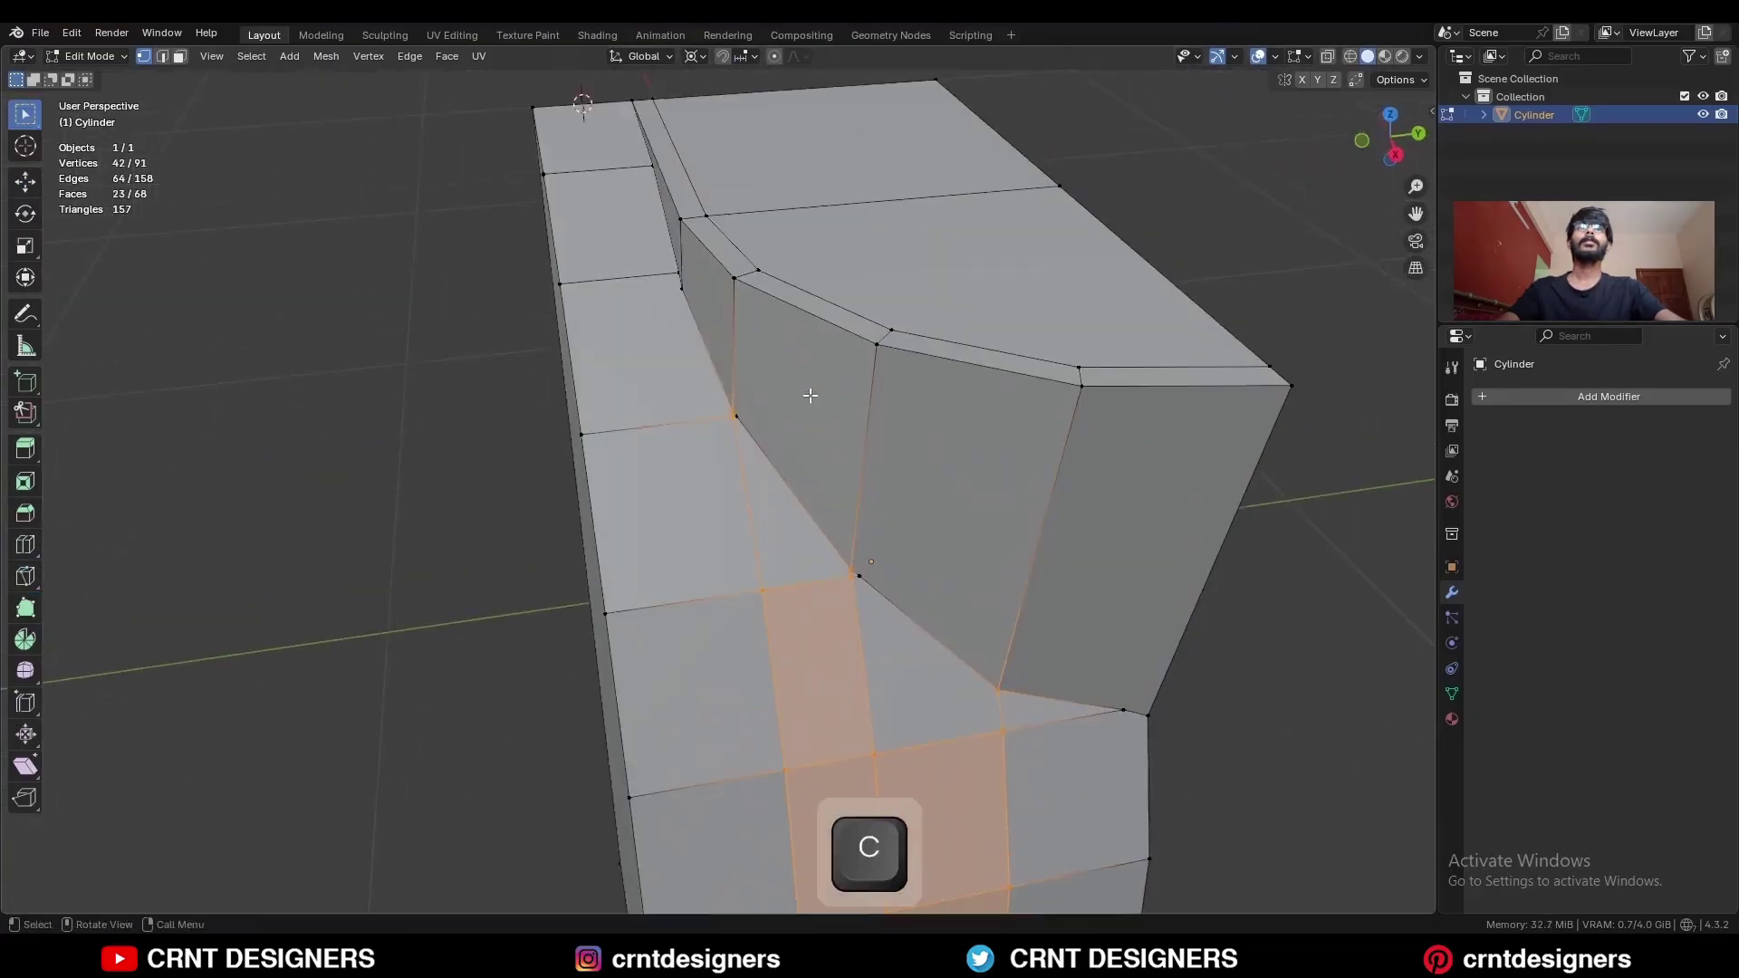
Merge the stray vertex near the raised body's front base corner into the adjacent corner vertex with At Last.
{"action": "left_click", "coordinate": [810, 396]}
{"action": "middle_click_drag", "start_coordinate": [810, 395], "coordinate": [881, 390]}
{"action": "middle_click_drag", "start_coordinate": [881, 389], "coordinate": [787, 340], "text": "shift"}
{"action": "scroll", "coordinate": [791, 356], "scroll_direction": "up", "scroll_amount": 2}
{"action": "key", "text": "m"}
{"action": "left_click", "coordinate": [818, 318]}
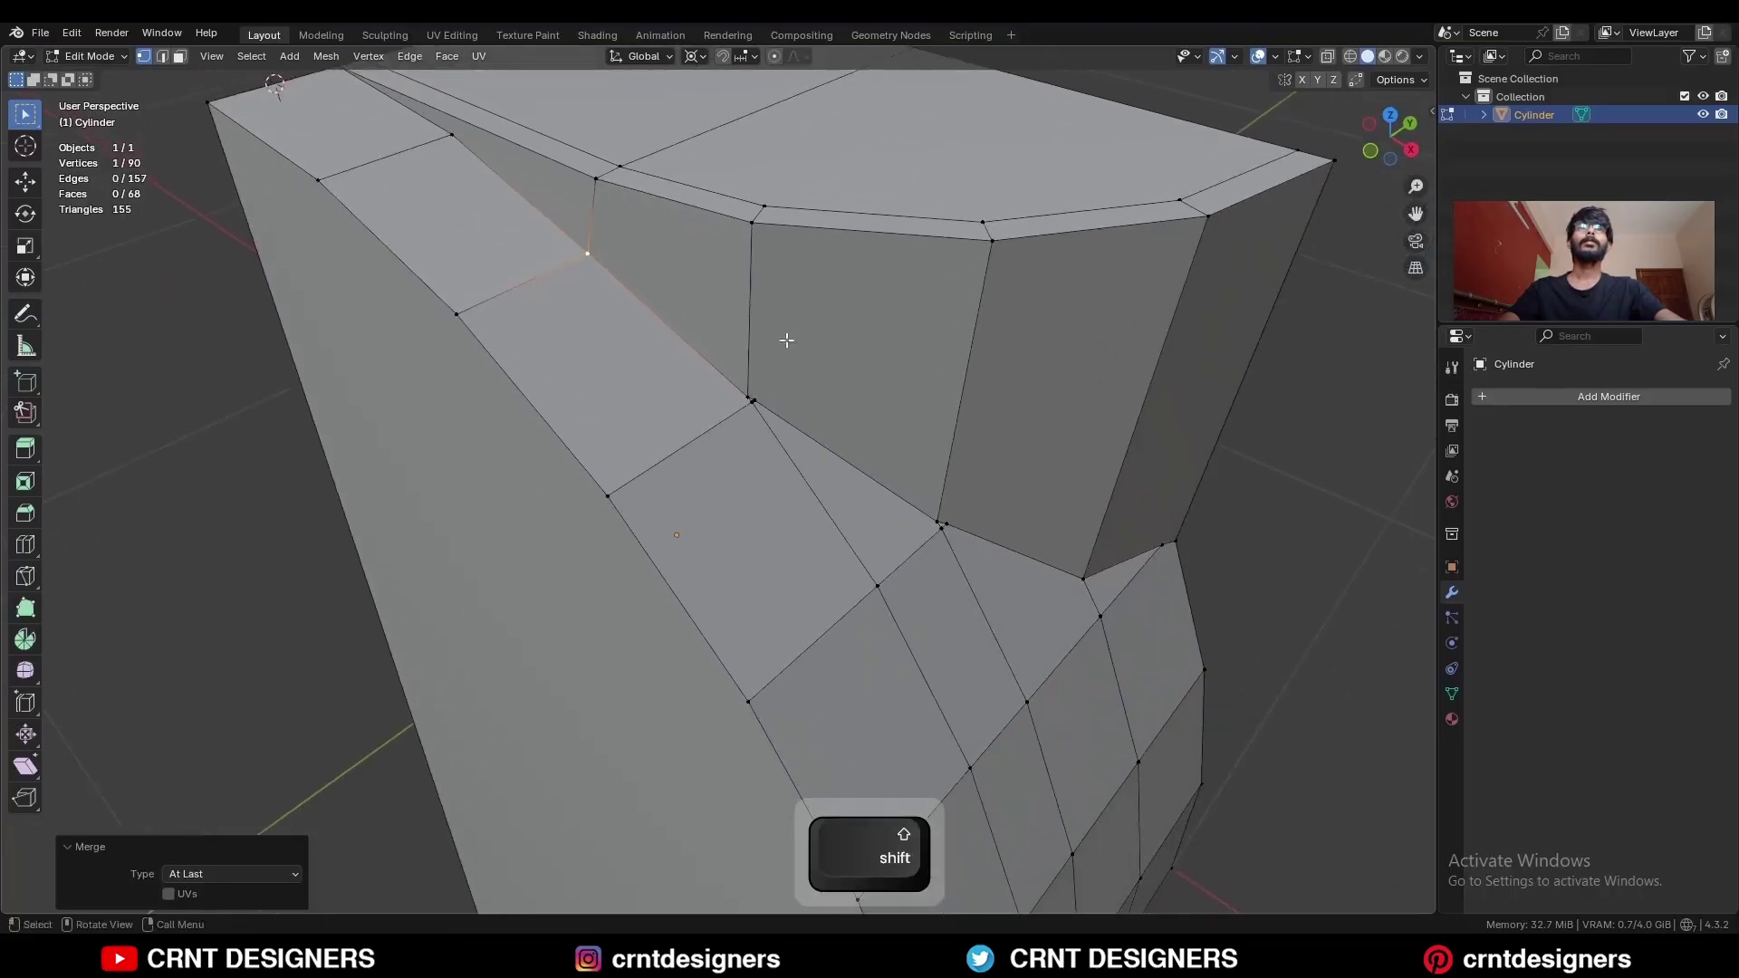
Merge the duplicate vertices at the next corners along the raised body's base, each cluster with At Last.
{"action": "left_click", "coordinate": [746, 399], "text": "shift"}
{"action": "key", "text": "m"}
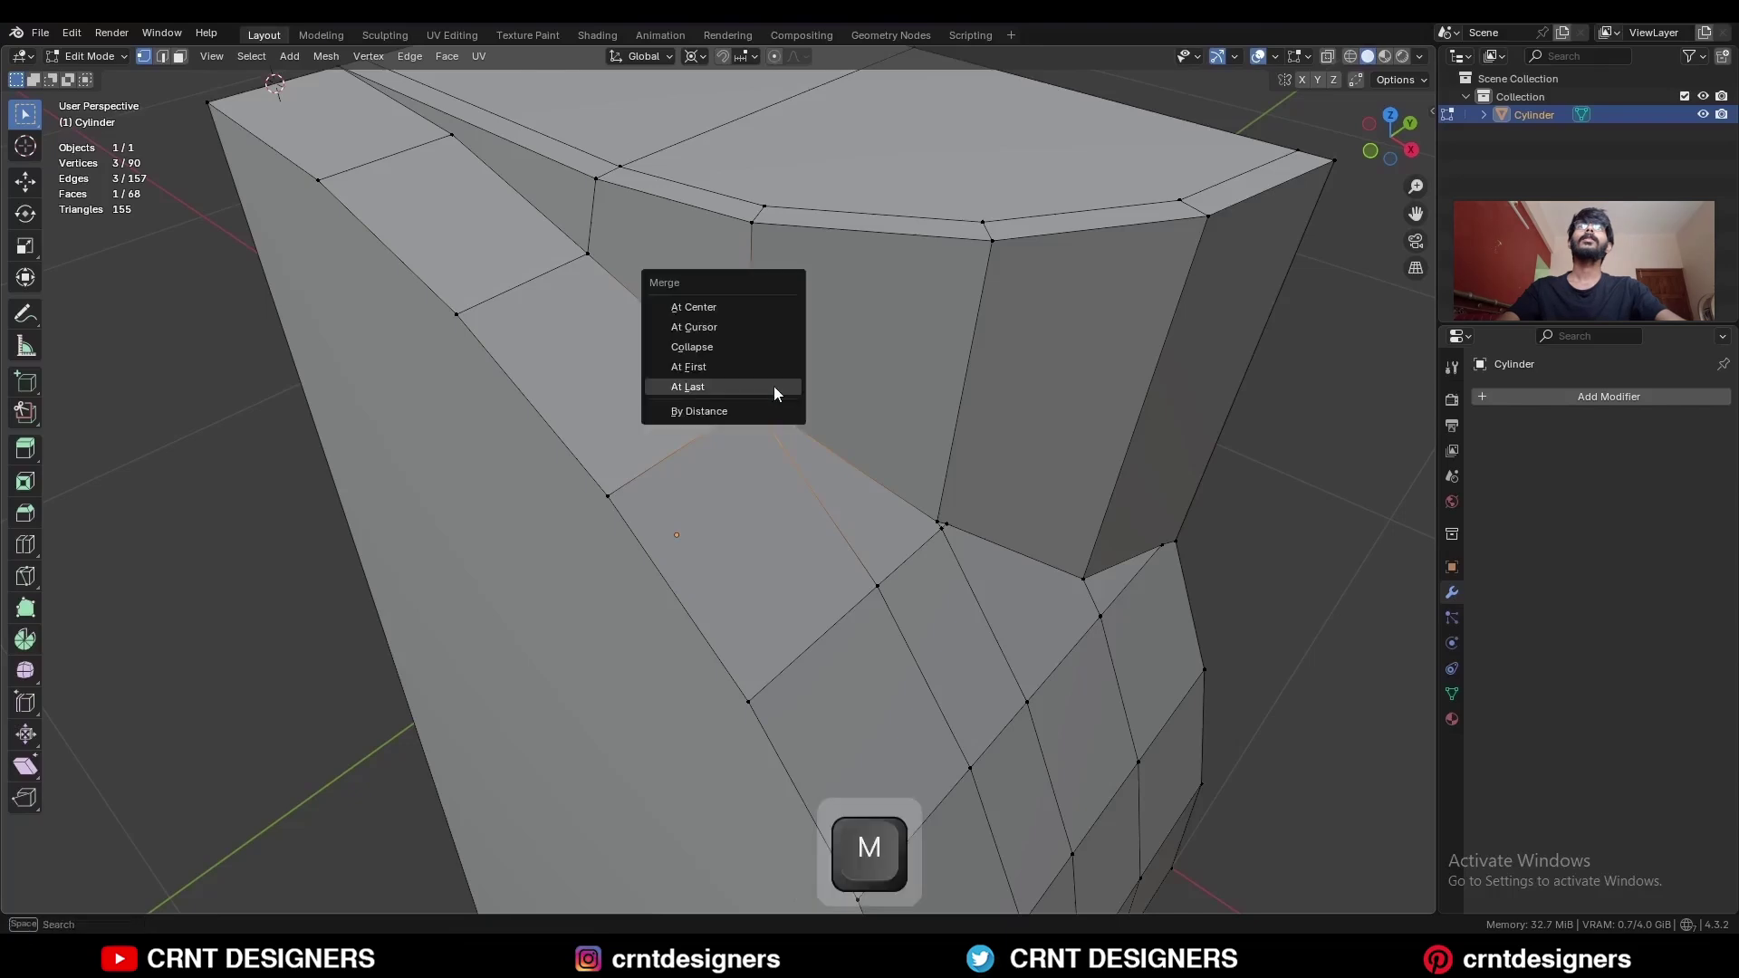
{"action": "left_click", "coordinate": [770, 382]}
{"action": "middle_click_drag", "start_coordinate": [796, 384], "coordinate": [665, 307]}
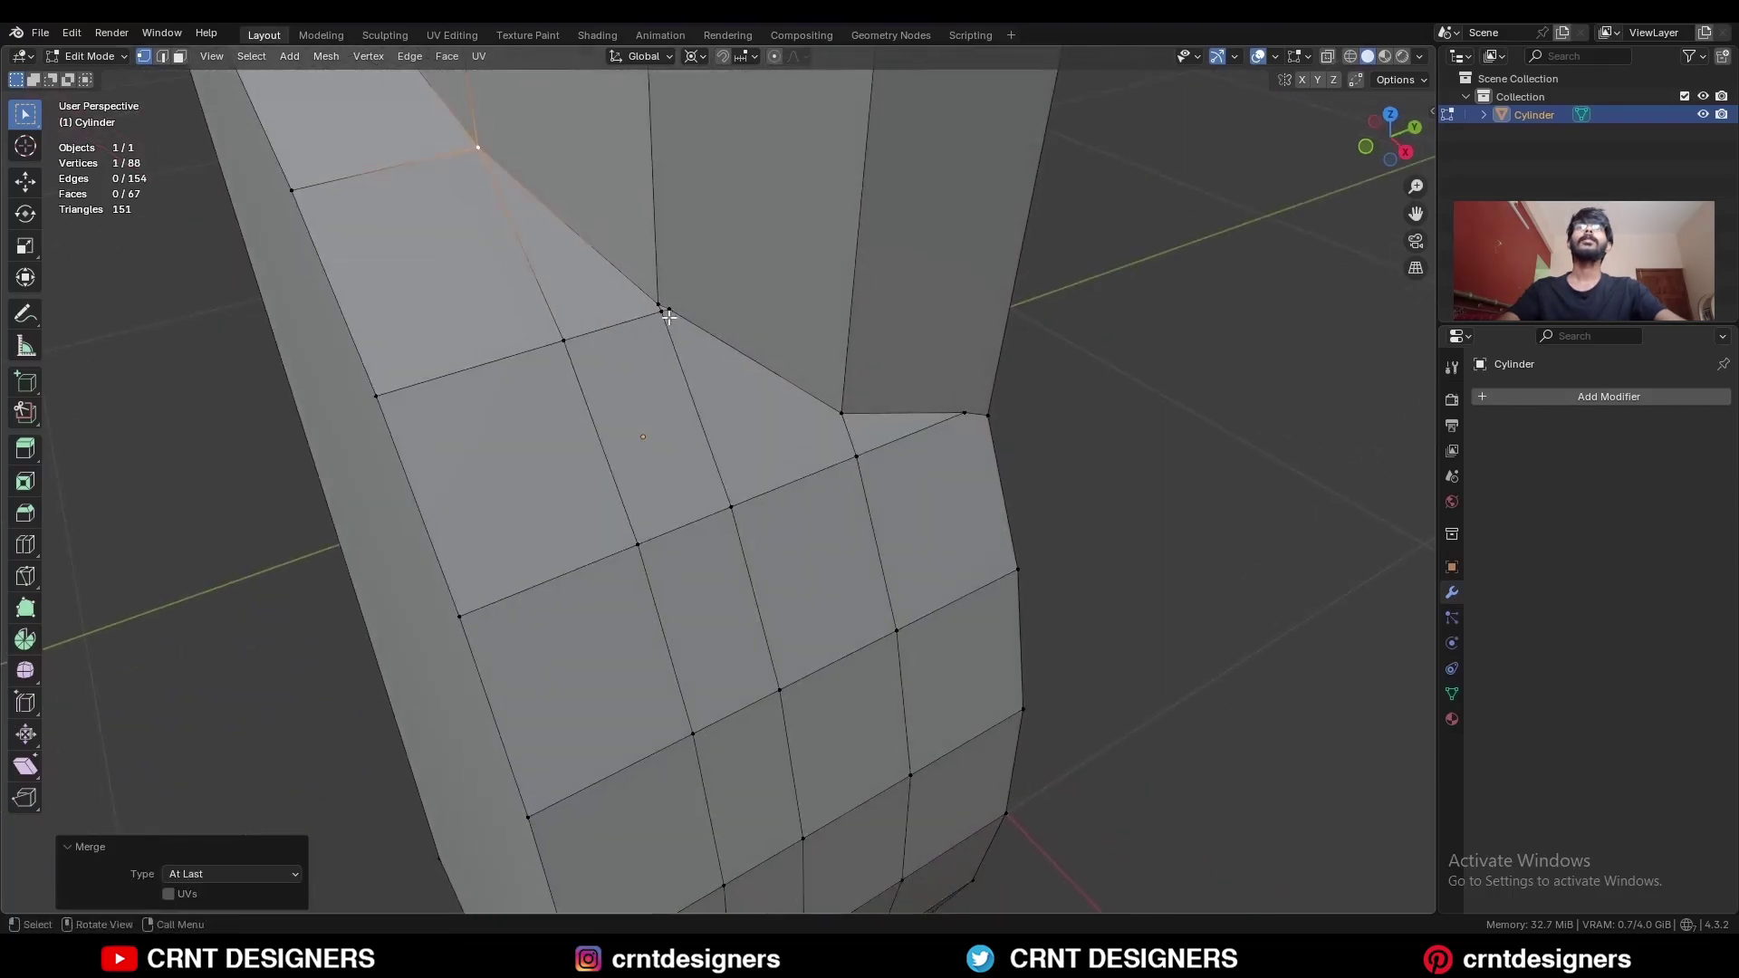
{"action": "left_click", "coordinate": [658, 306], "text": "shift"}
{"action": "key", "text": "m"}
{"action": "left_click", "coordinate": [674, 303]}
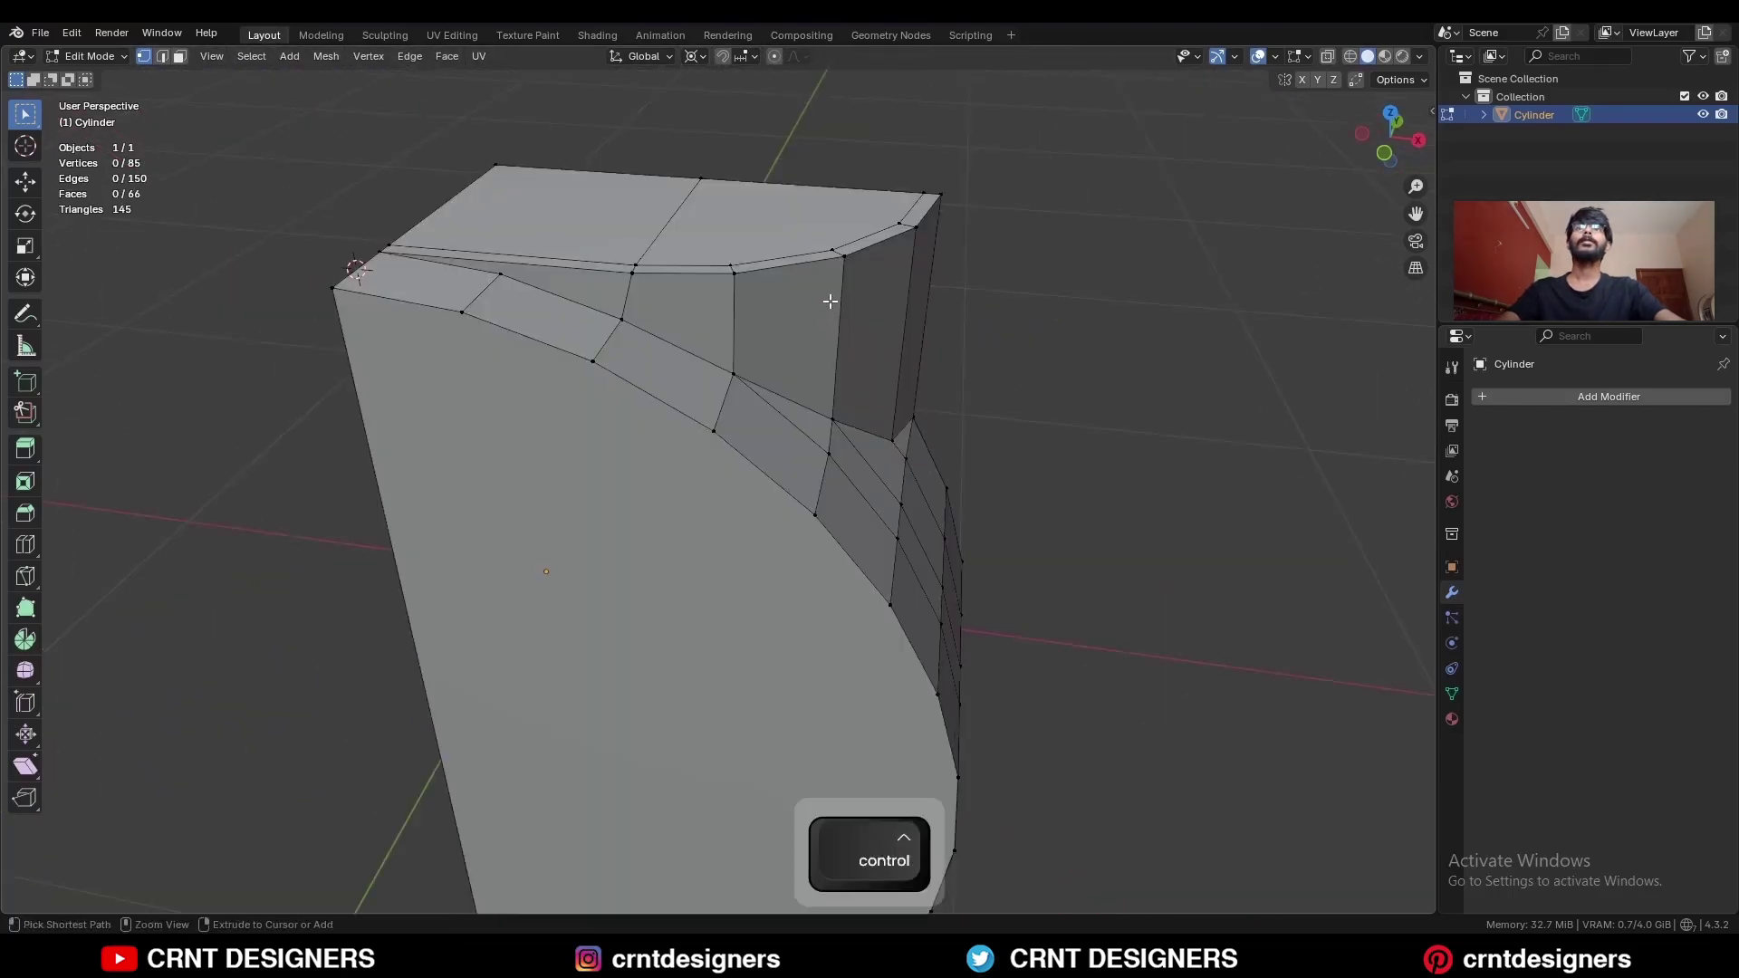
Add a centred loop cut around the raised body's side wall and dissolve its front edges running onto the cylinder's rim.
{"action": "key", "text": "ctrl+r"}
{"action": "left_click", "coordinate": [835, 298]}
{"action": "right_click", "coordinate": [835, 298]}
{"action": "key", "text": "2"}
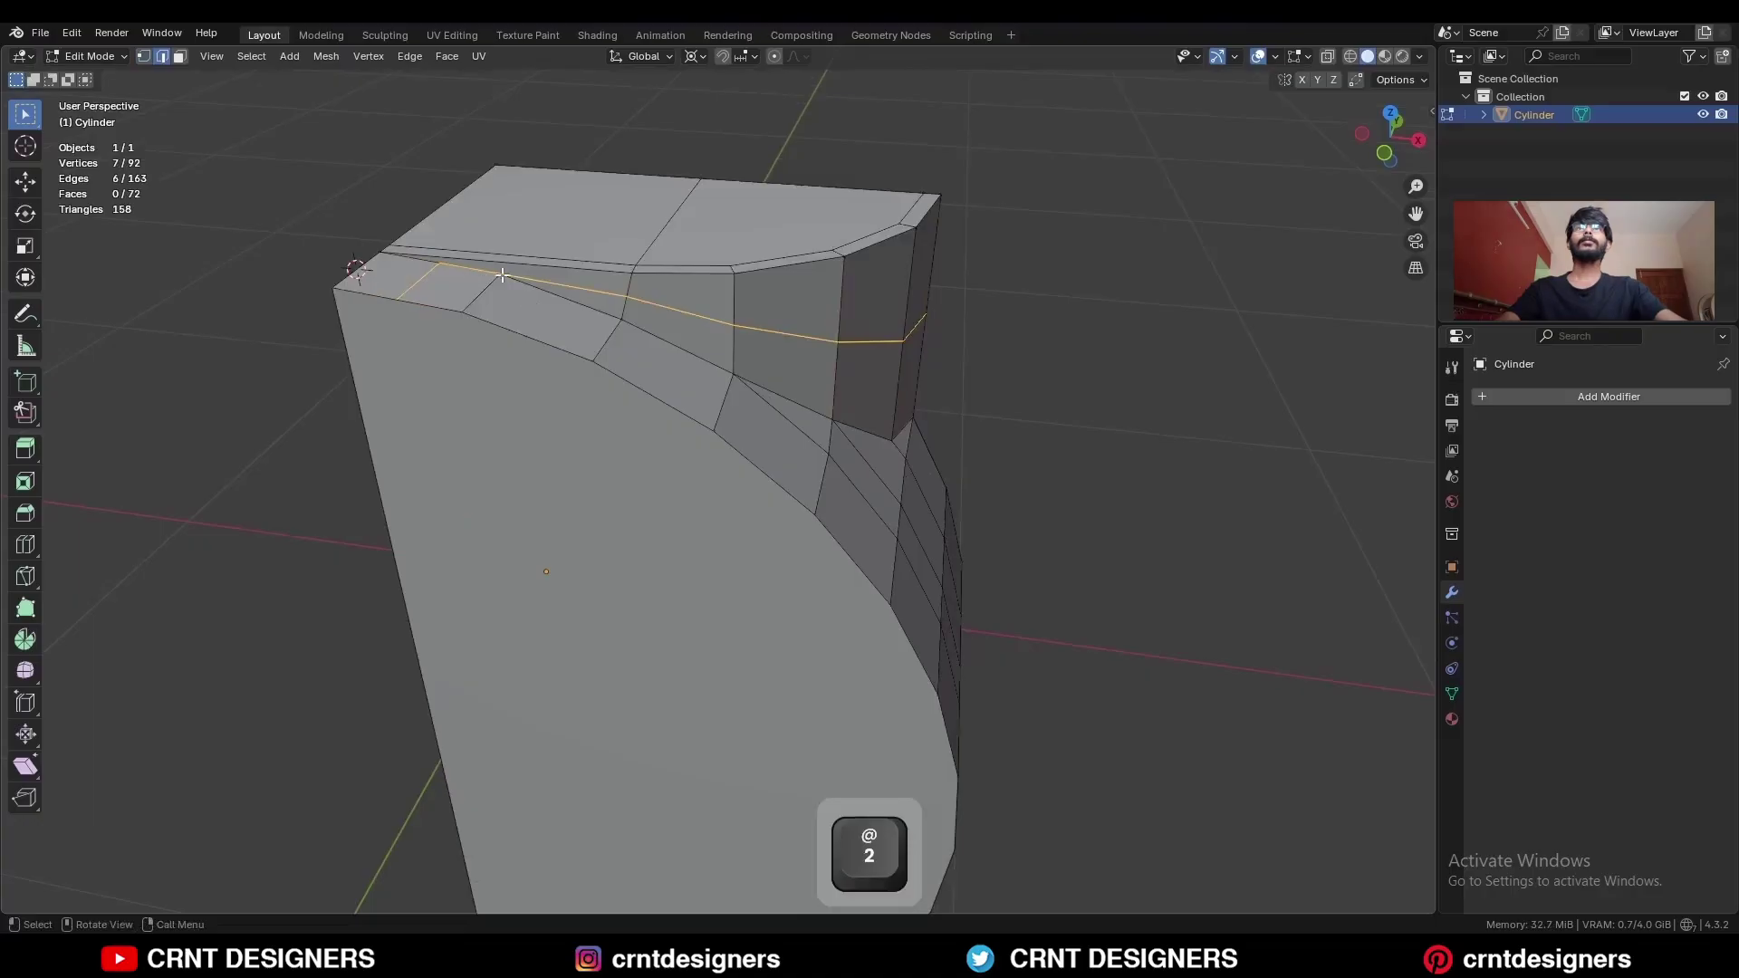
{"action": "key", "text": "ctrl+x"}
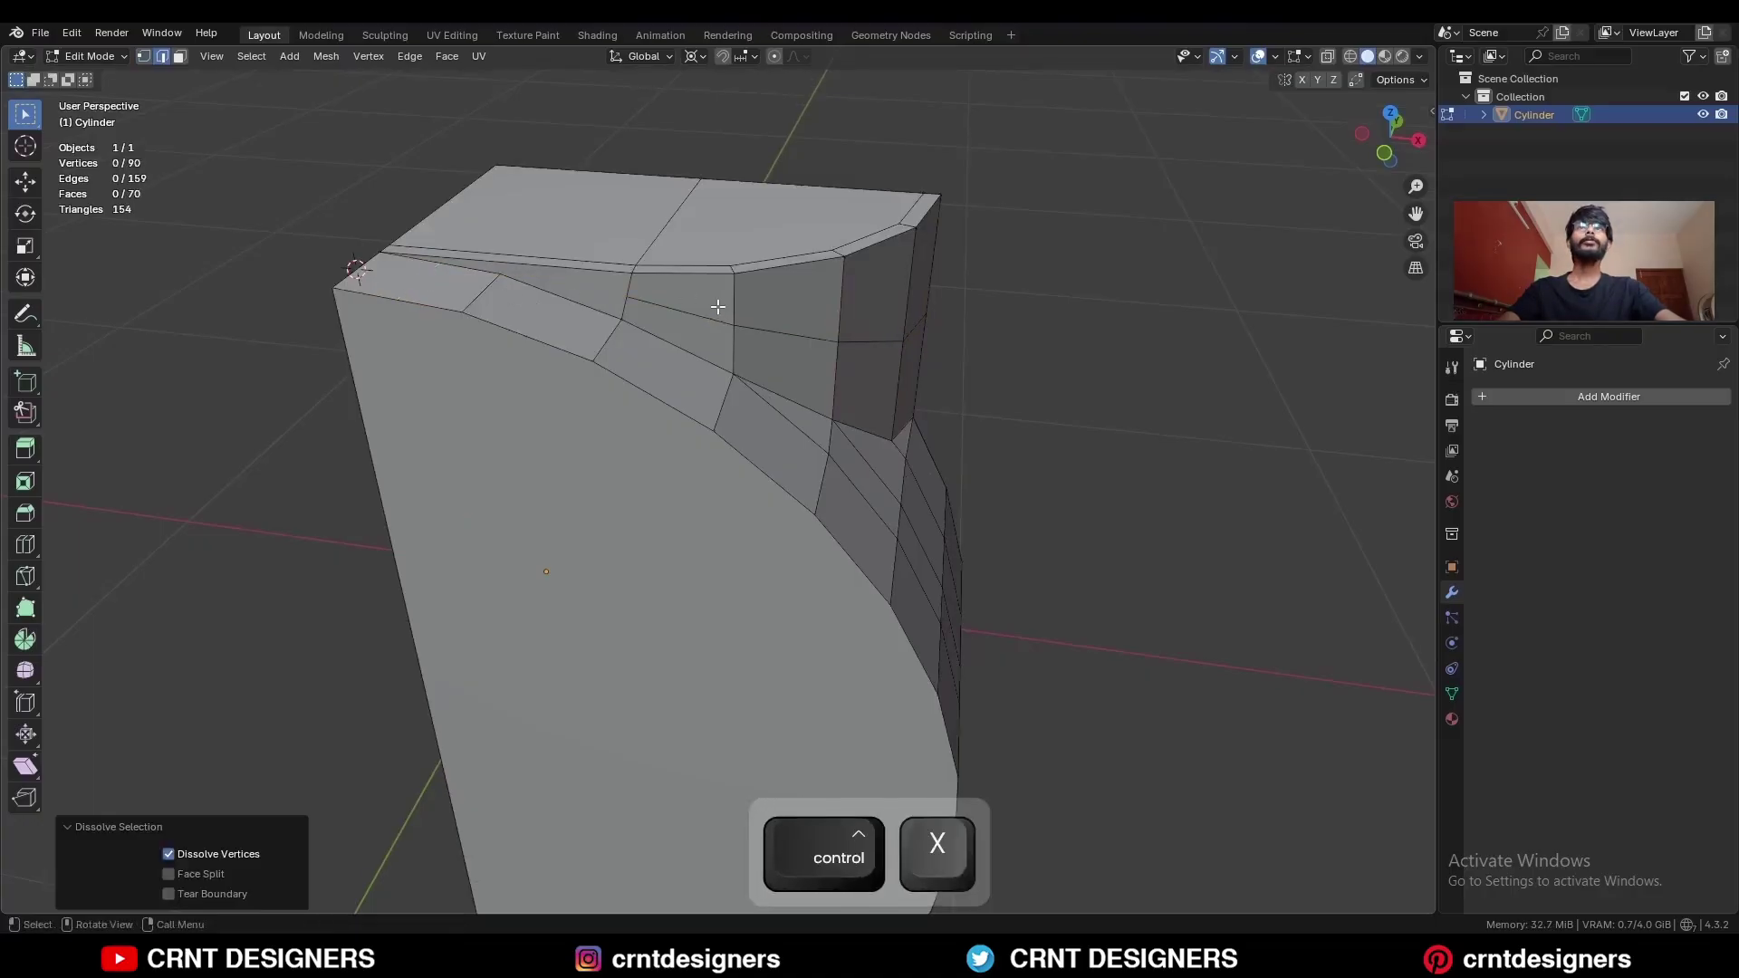
Flatten the remaining side-wall loop by scaling it to 0 along Z about its own centre, and raise it close to the top edge.
{"action": "left_click", "coordinate": [787, 333], "text": "alt"}
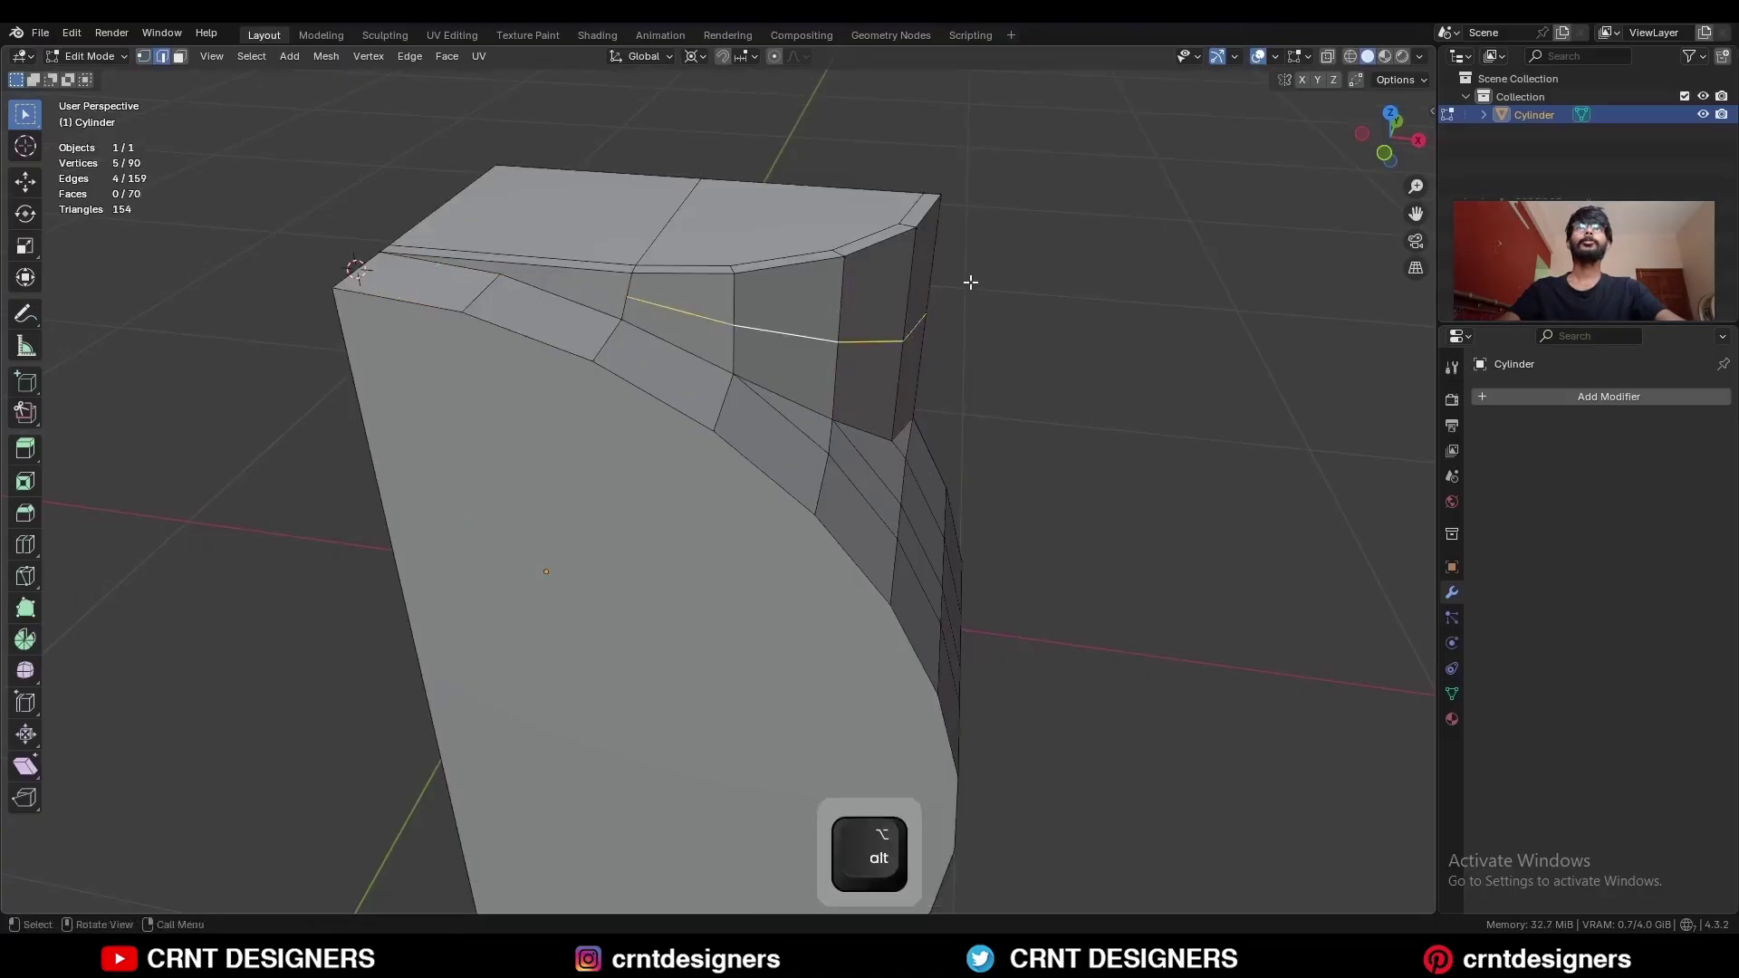
{"action": "key", "text": "period"}
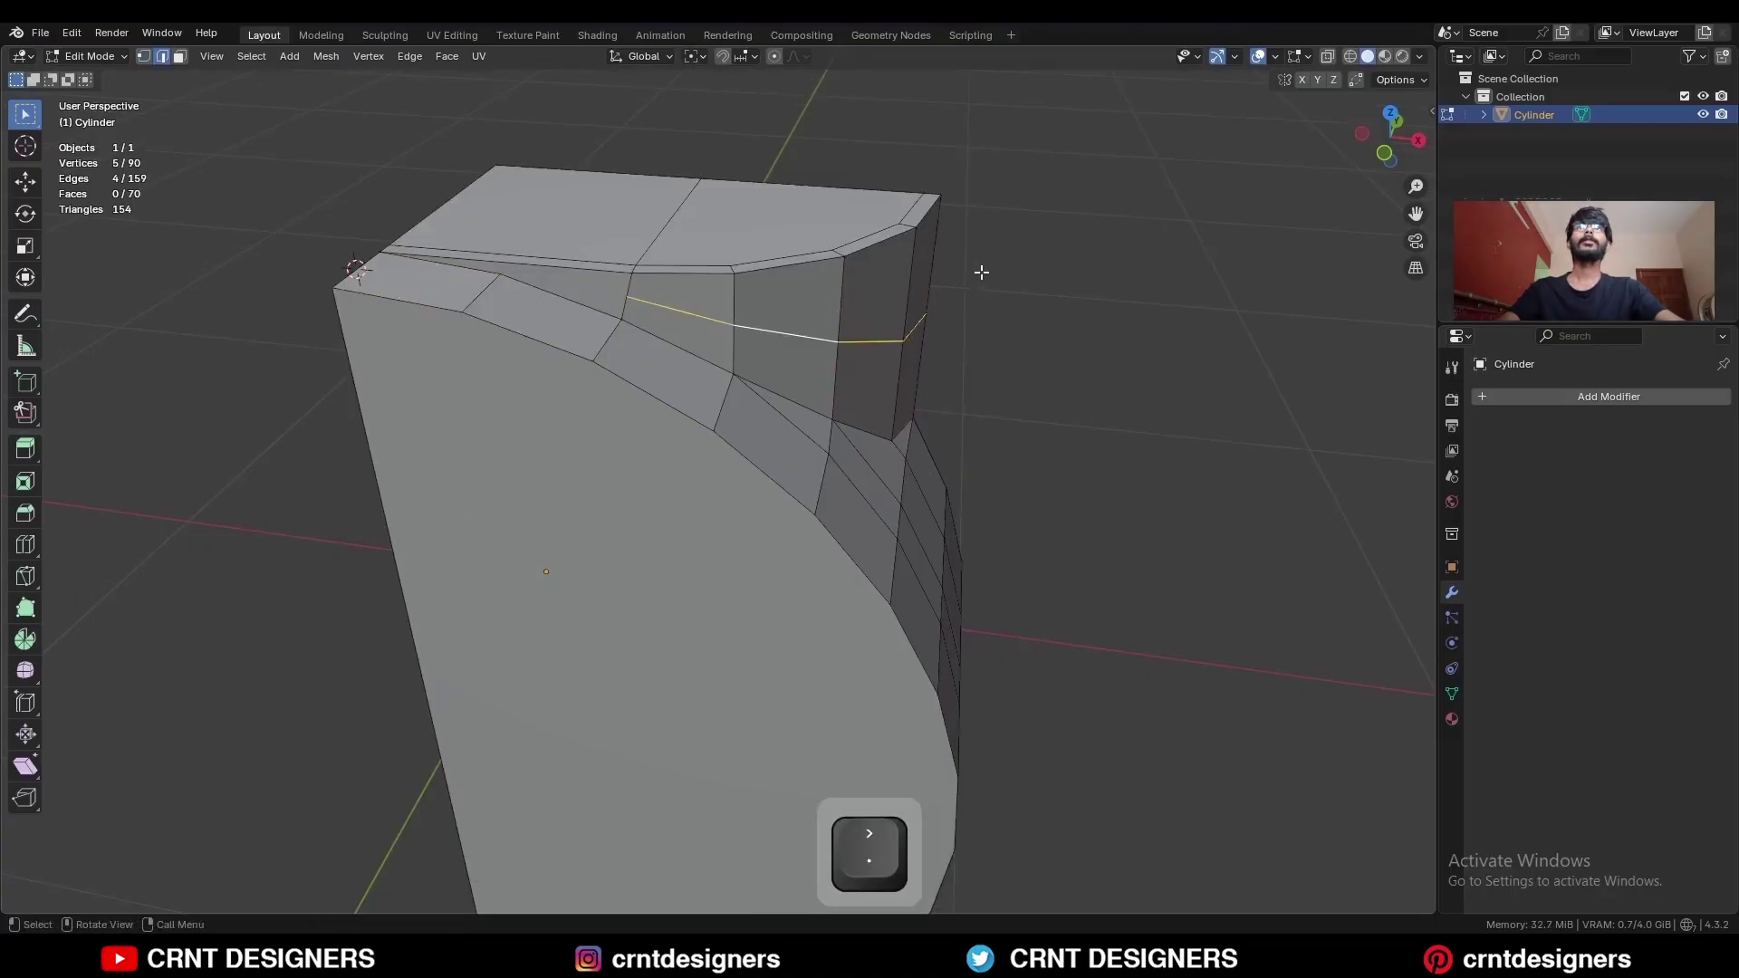
{"action": "key", "text": "z"}
{"action": "key", "text": "0"}
{"action": "left_click", "coordinate": [981, 272]}
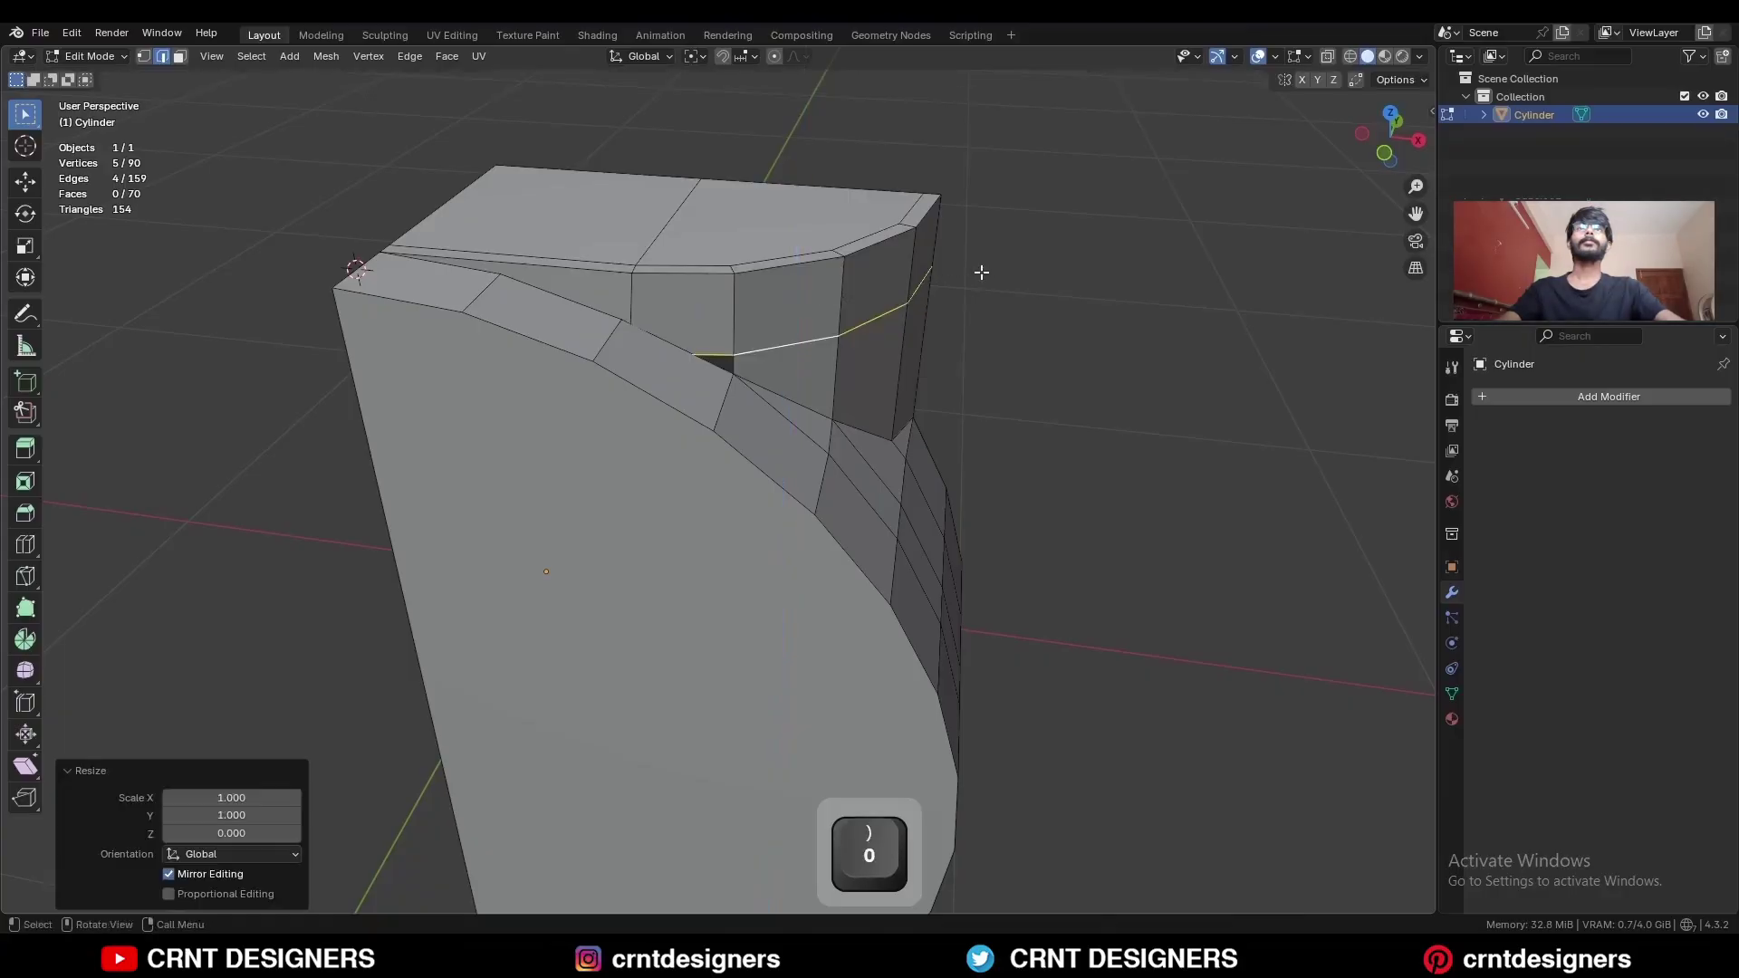
{"action": "left_click", "coordinate": [37, 184]}
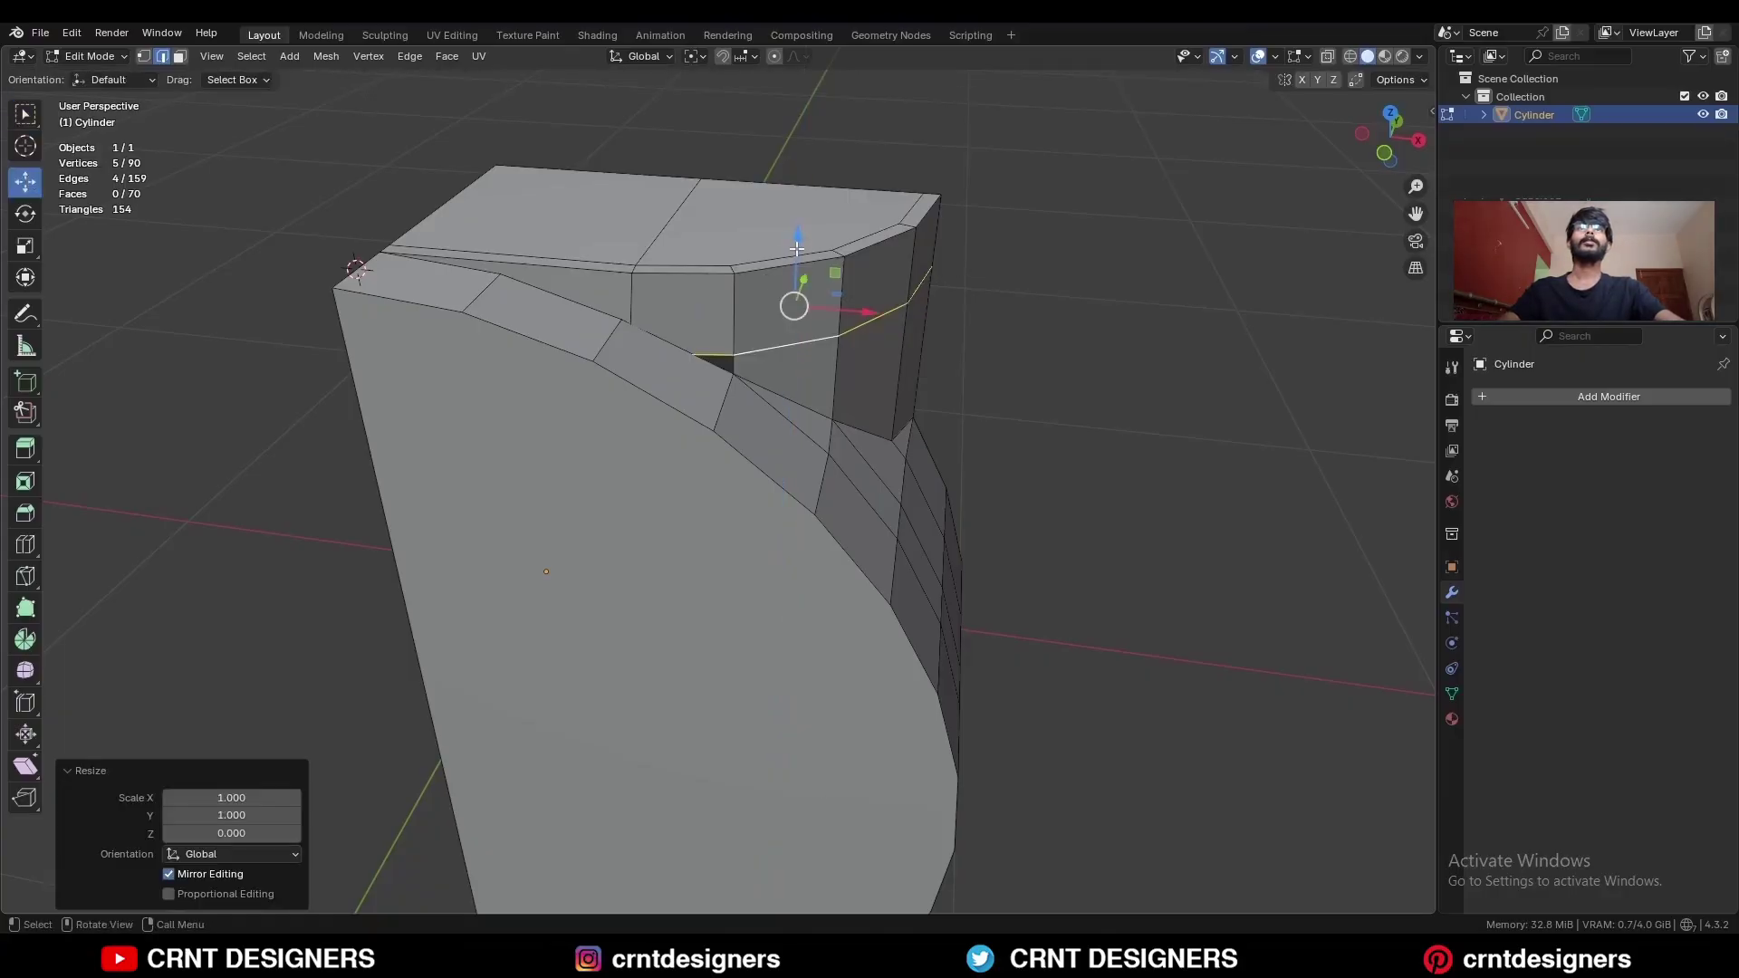
{"action": "left_click_drag", "start_coordinate": [796, 248], "coordinate": [796, 186]}
Knife a cut from the front end of the raised side-wall loop to the nearby corner vertex on the cylinder's rim.
{"action": "left_click", "coordinate": [759, 399]}
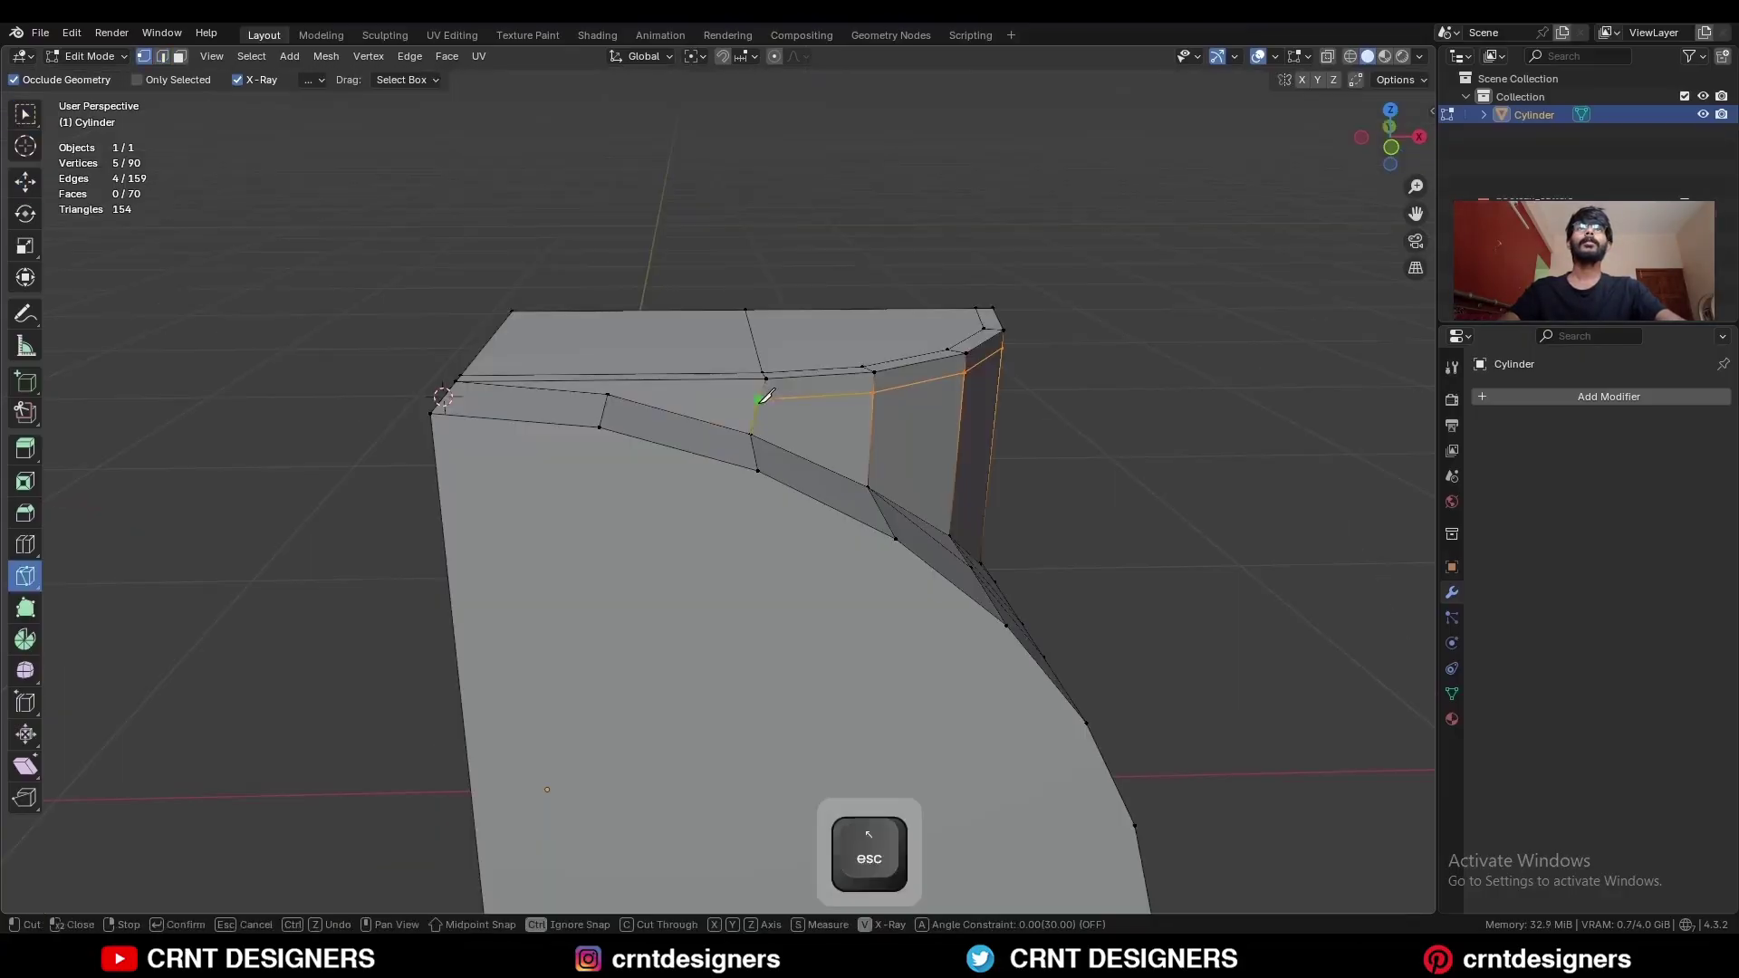
{"action": "key", "text": "space"}
{"action": "mouse_move", "coordinate": [610, 391]}
{"action": "middle_mouse_down"}
{"action": "mouse_move", "coordinate": [680, 360]}
{"action": "mouse_move", "coordinate": [715, 372]}
{"action": "mouse_move", "coordinate": [636, 414]}
{"action": "middle_mouse_up"}
{"action": "key", "text": "3"}
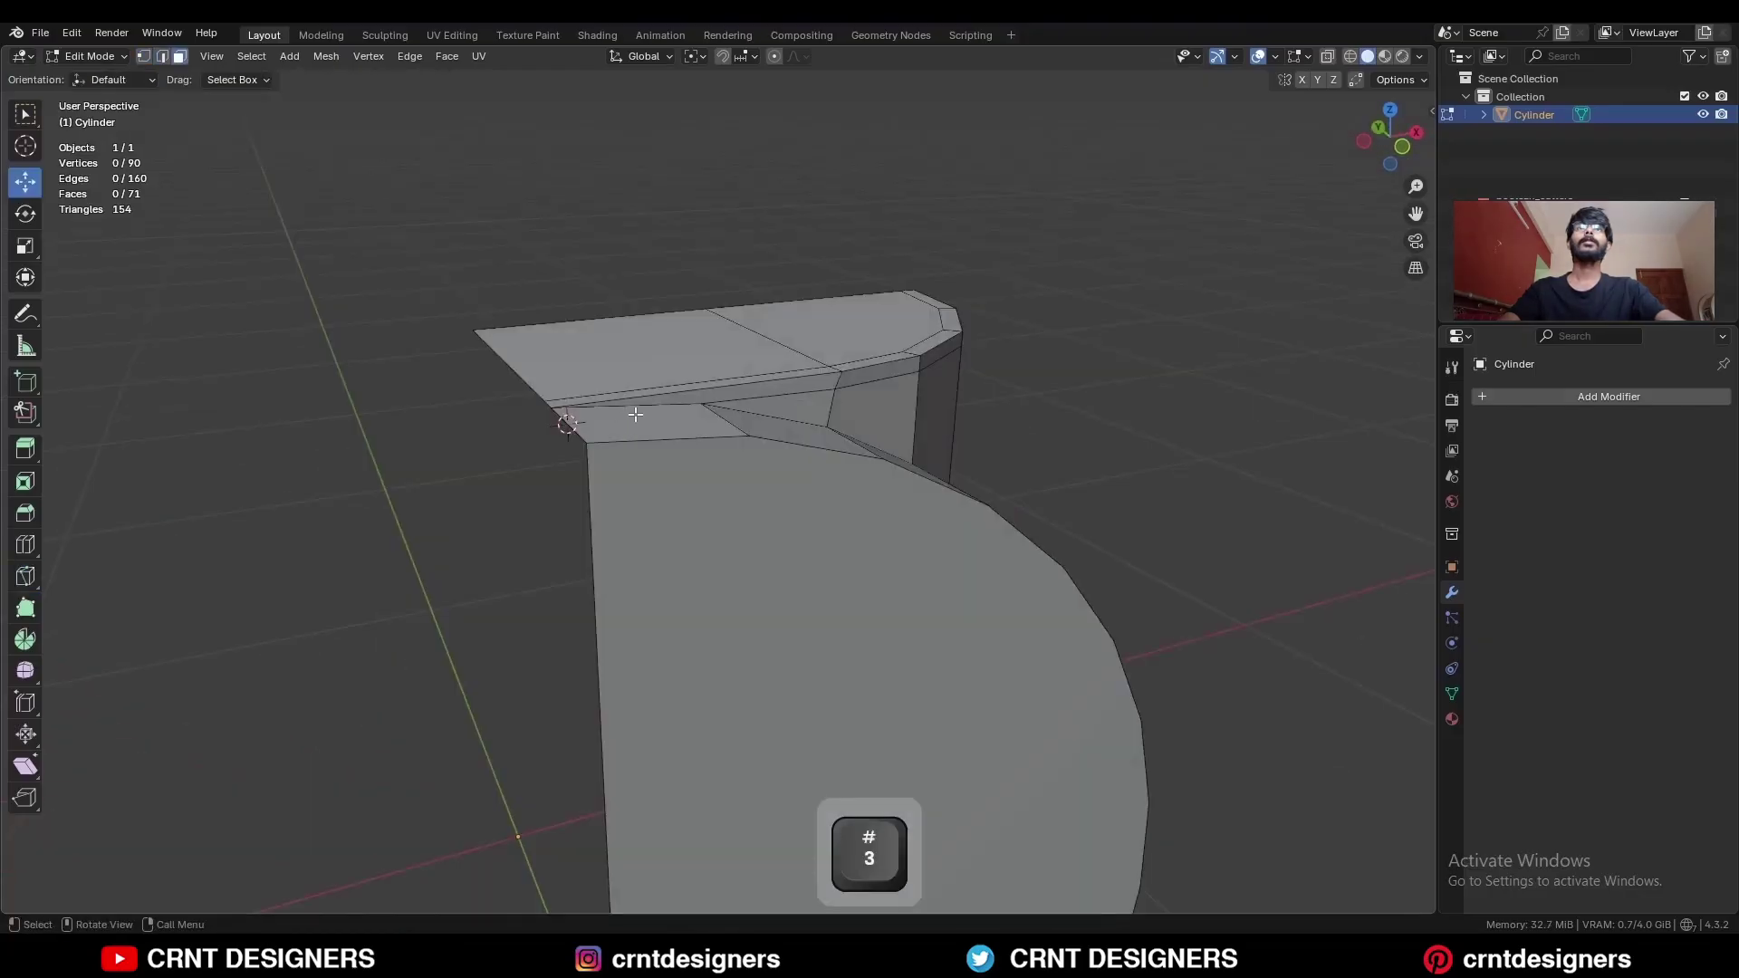
{"action": "left_click", "coordinate": [641, 403], "text": "alt"}
{"action": "scroll", "coordinate": [722, 361], "scroll_direction": "up", "scroll_amount": 2}
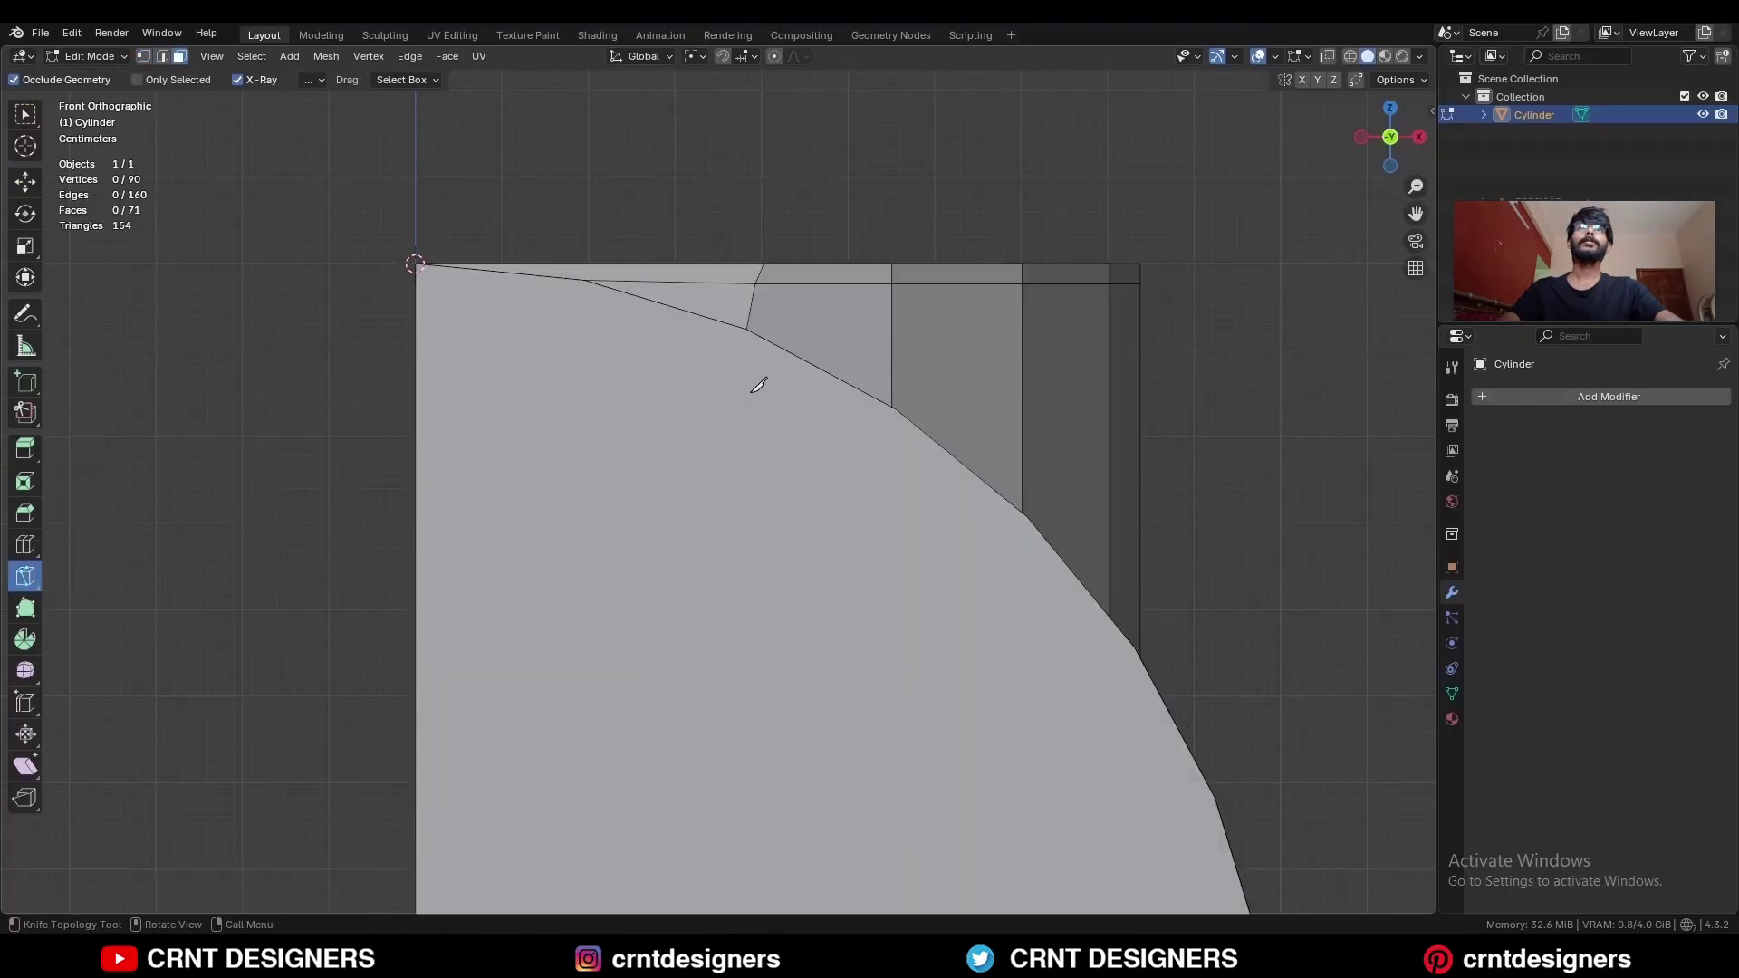
Knife a supporting cut just above the raised body's base along the front part of its side wall in the front view.
{"action": "key", "text": "1"}
{"action": "left_click", "coordinate": [751, 314]}
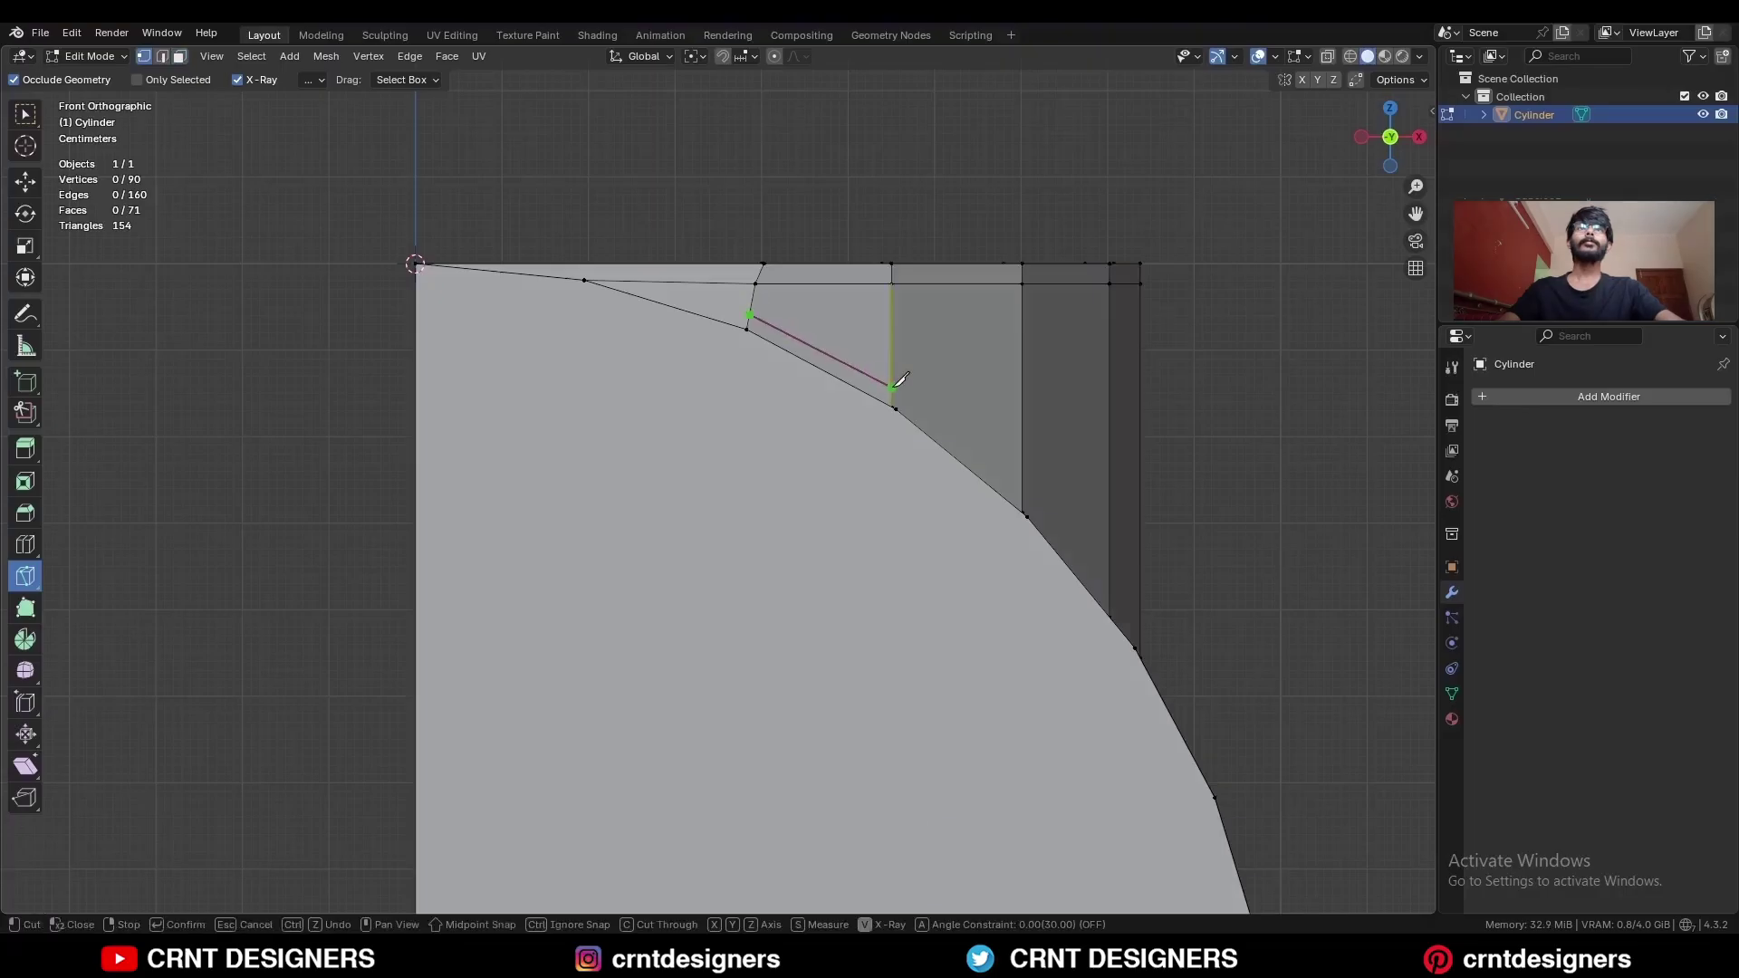
{"action": "left_click", "coordinate": [891, 393]}
{"action": "key", "text": "space"}
{"action": "left_click", "coordinate": [750, 315]}
{"action": "key", "text": "space"}
Continue the supporting cut just above the raised body's base to the open back edge in the right view.
{"action": "middle_click_drag", "start_coordinate": [960, 353], "coordinate": [797, 399]}
{"action": "left_click", "coordinate": [509, 322]}
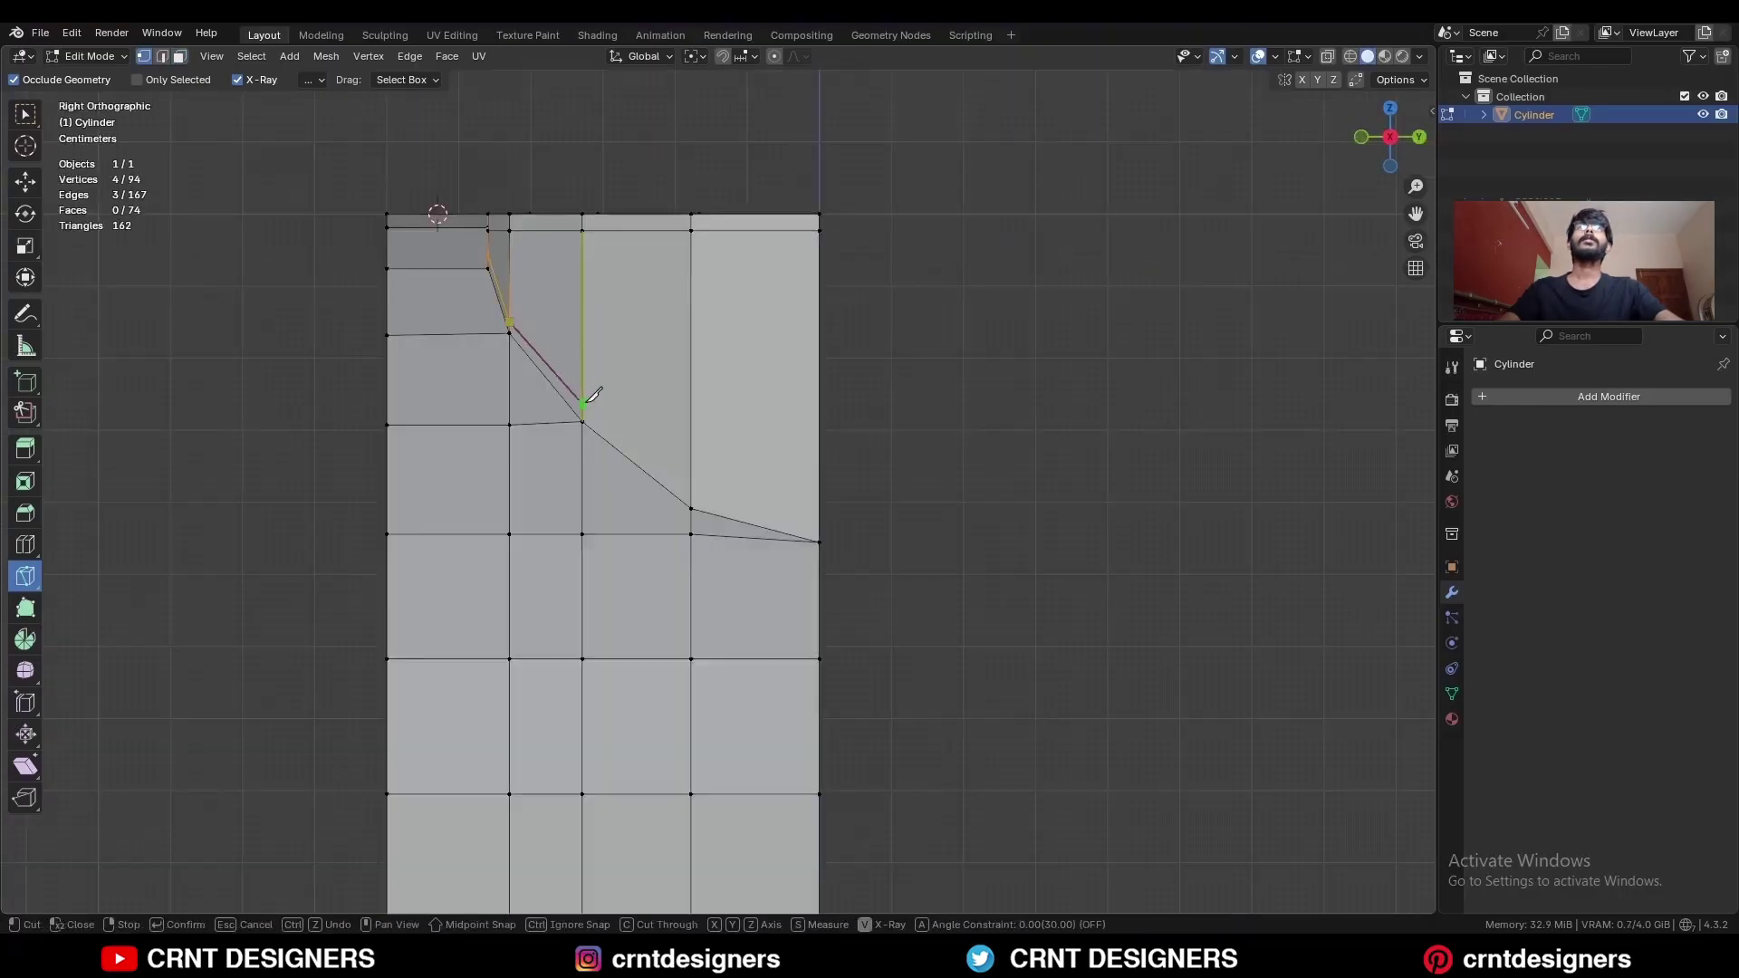
{"action": "left_click", "coordinate": [585, 402]}
{"action": "left_click", "coordinate": [887, 535]}
{"action": "key", "text": "space"}
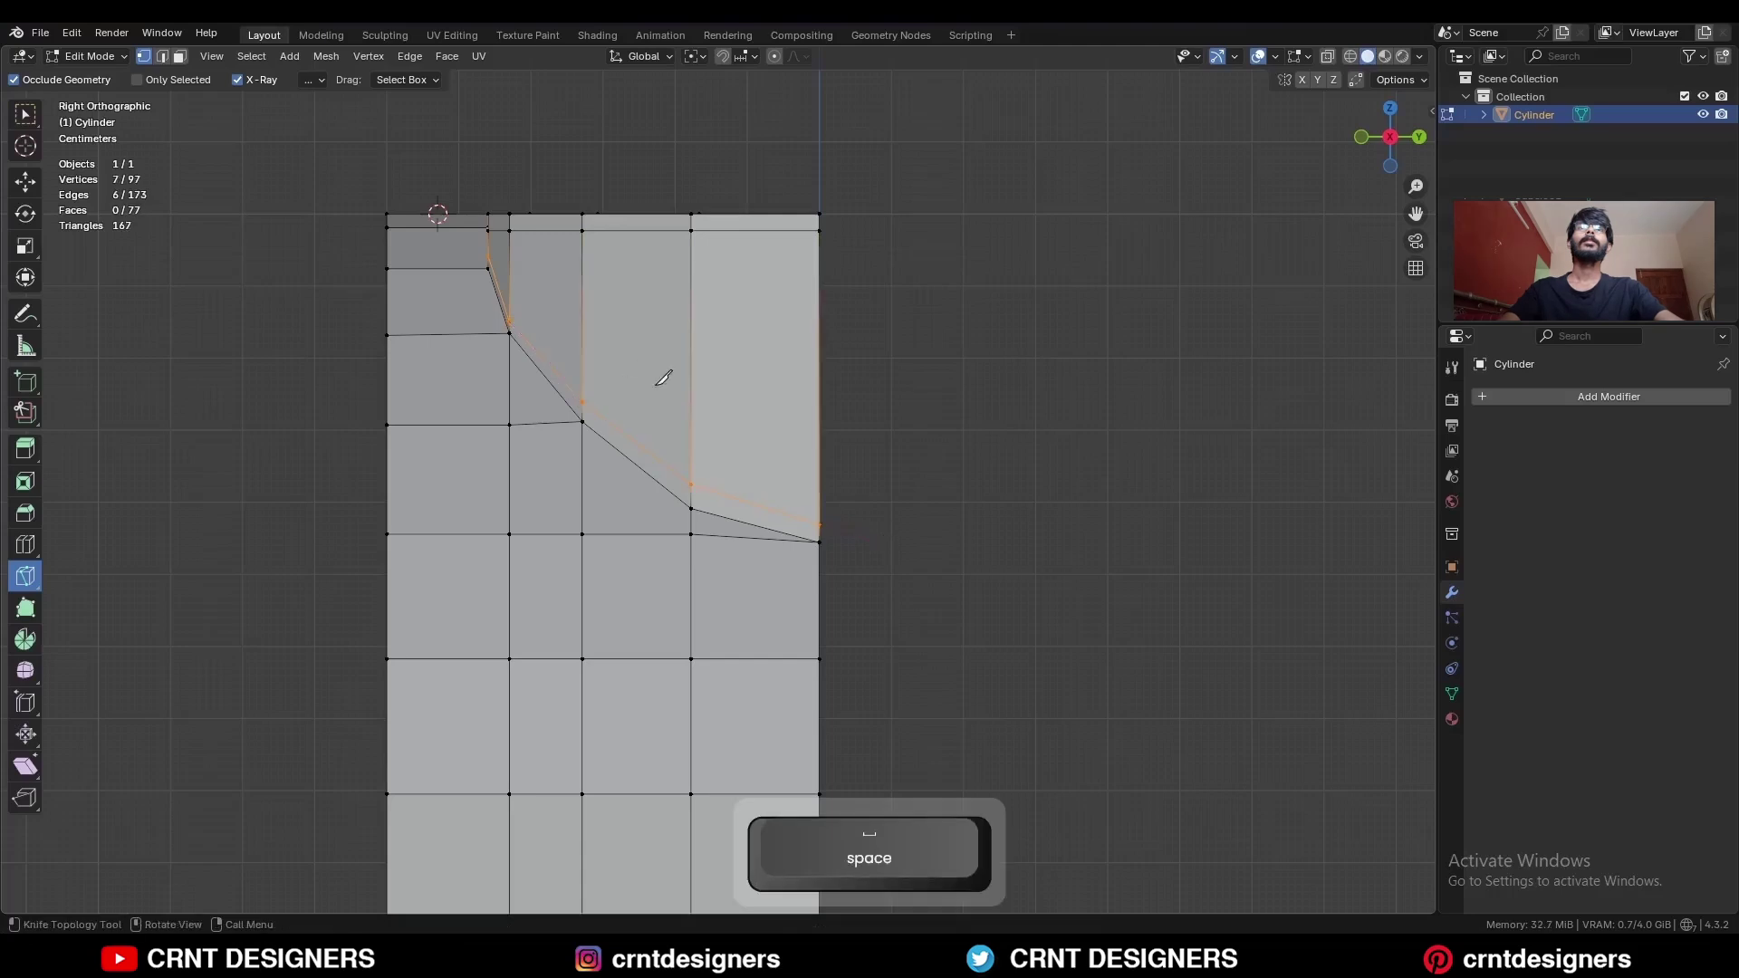
Slide two vertices of the supporting cut above the raised body's base along their vertical side-wall edges in the front view.
{"action": "middle_click_drag", "start_coordinate": [660, 377], "coordinate": [794, 389]}
{"action": "key", "text": "c"}
{"action": "key", "text": "KP_1"}
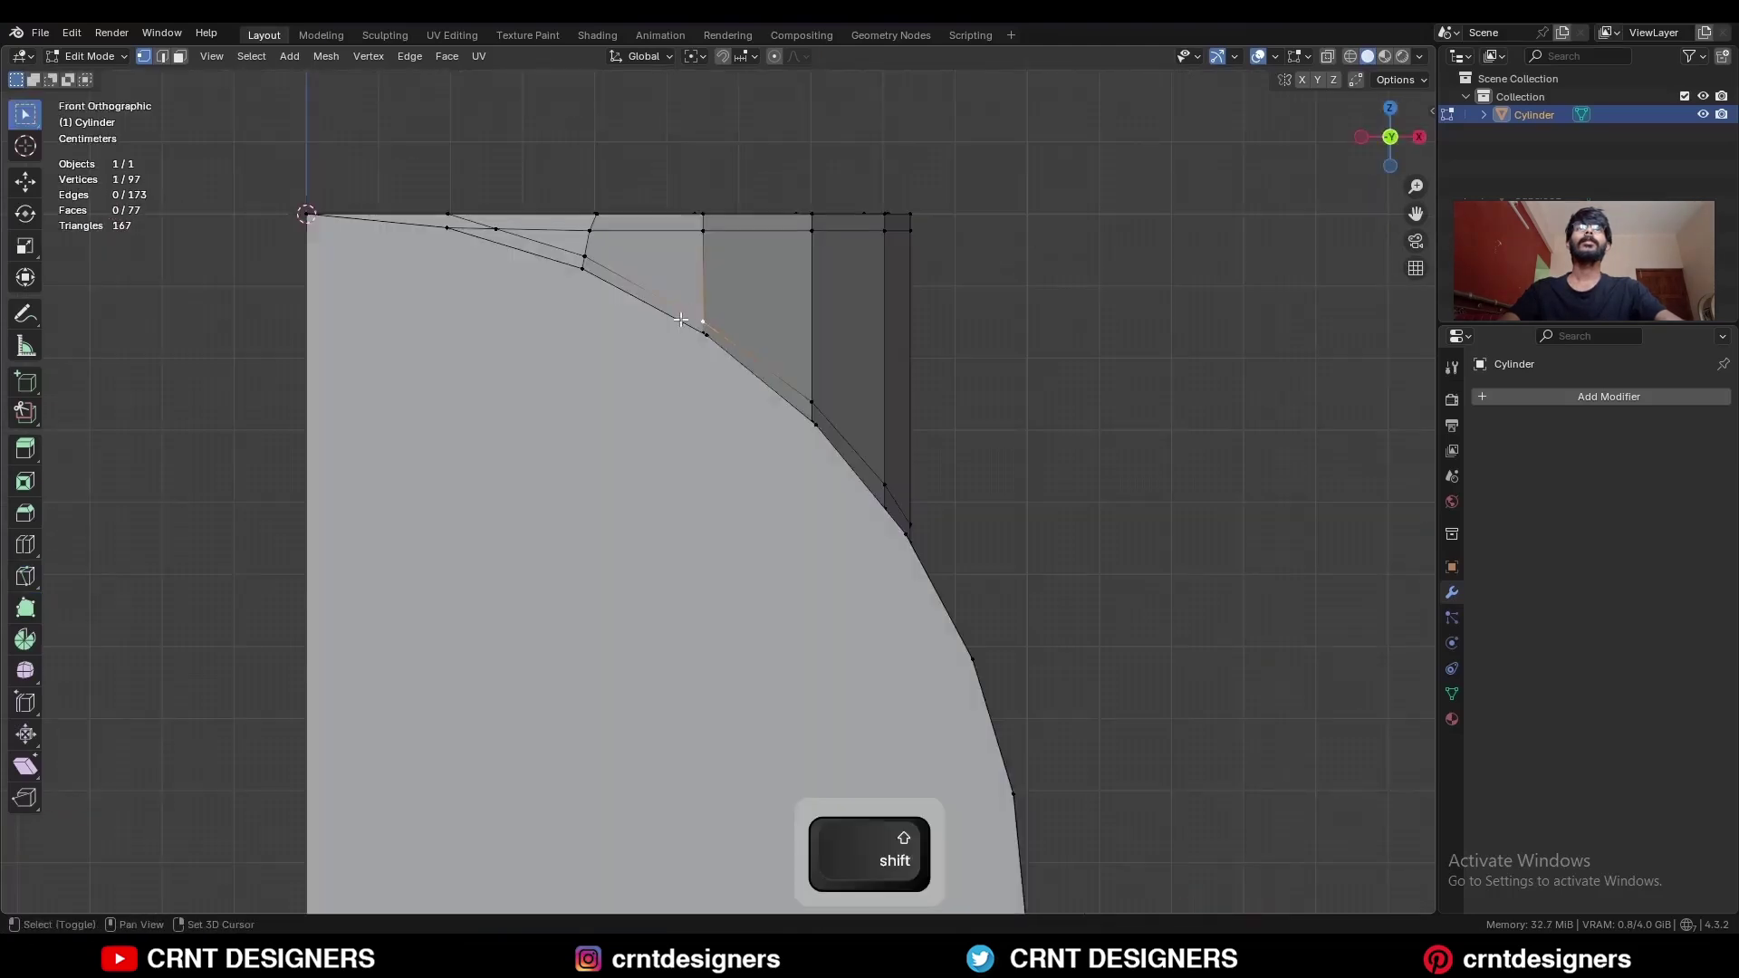
{"action": "key", "text": "g"}
{"action": "key", "text": "g"}
{"action": "left_click", "coordinate": [744, 330]}
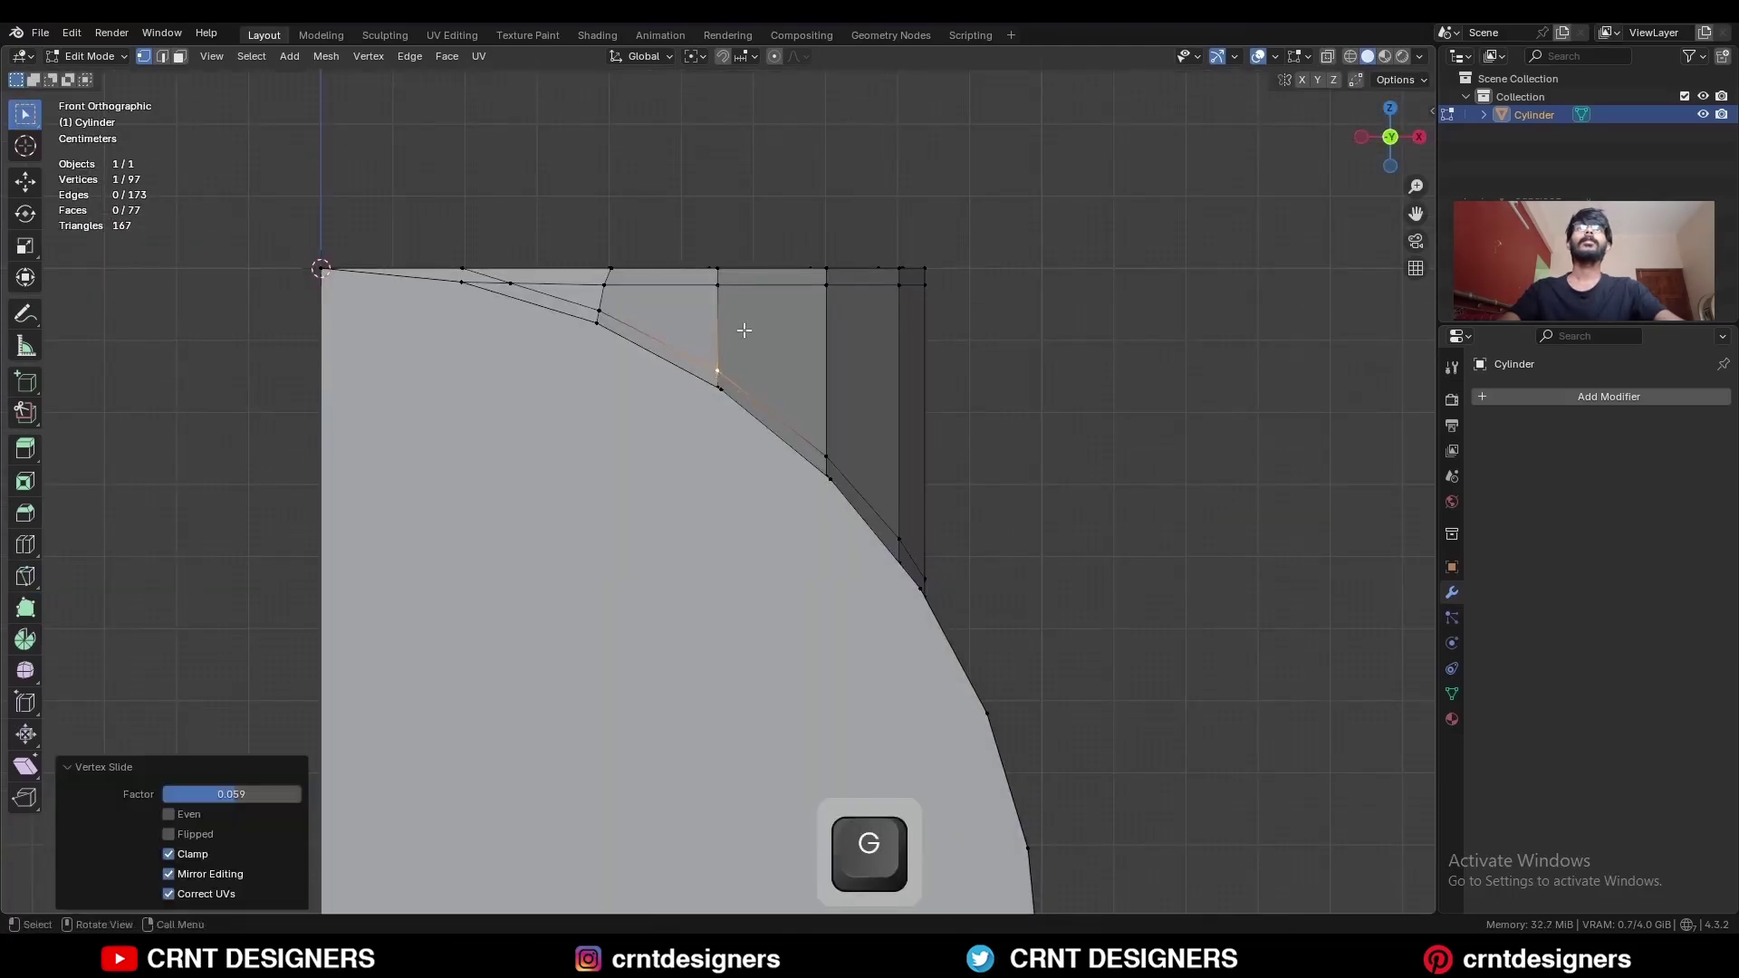
{"action": "left_click", "coordinate": [826, 454]}
{"action": "key", "text": "g"}
{"action": "key", "text": "g"}
{"action": "left_click", "coordinate": [836, 443]}
{"action": "left_click", "coordinate": [866, 352]}
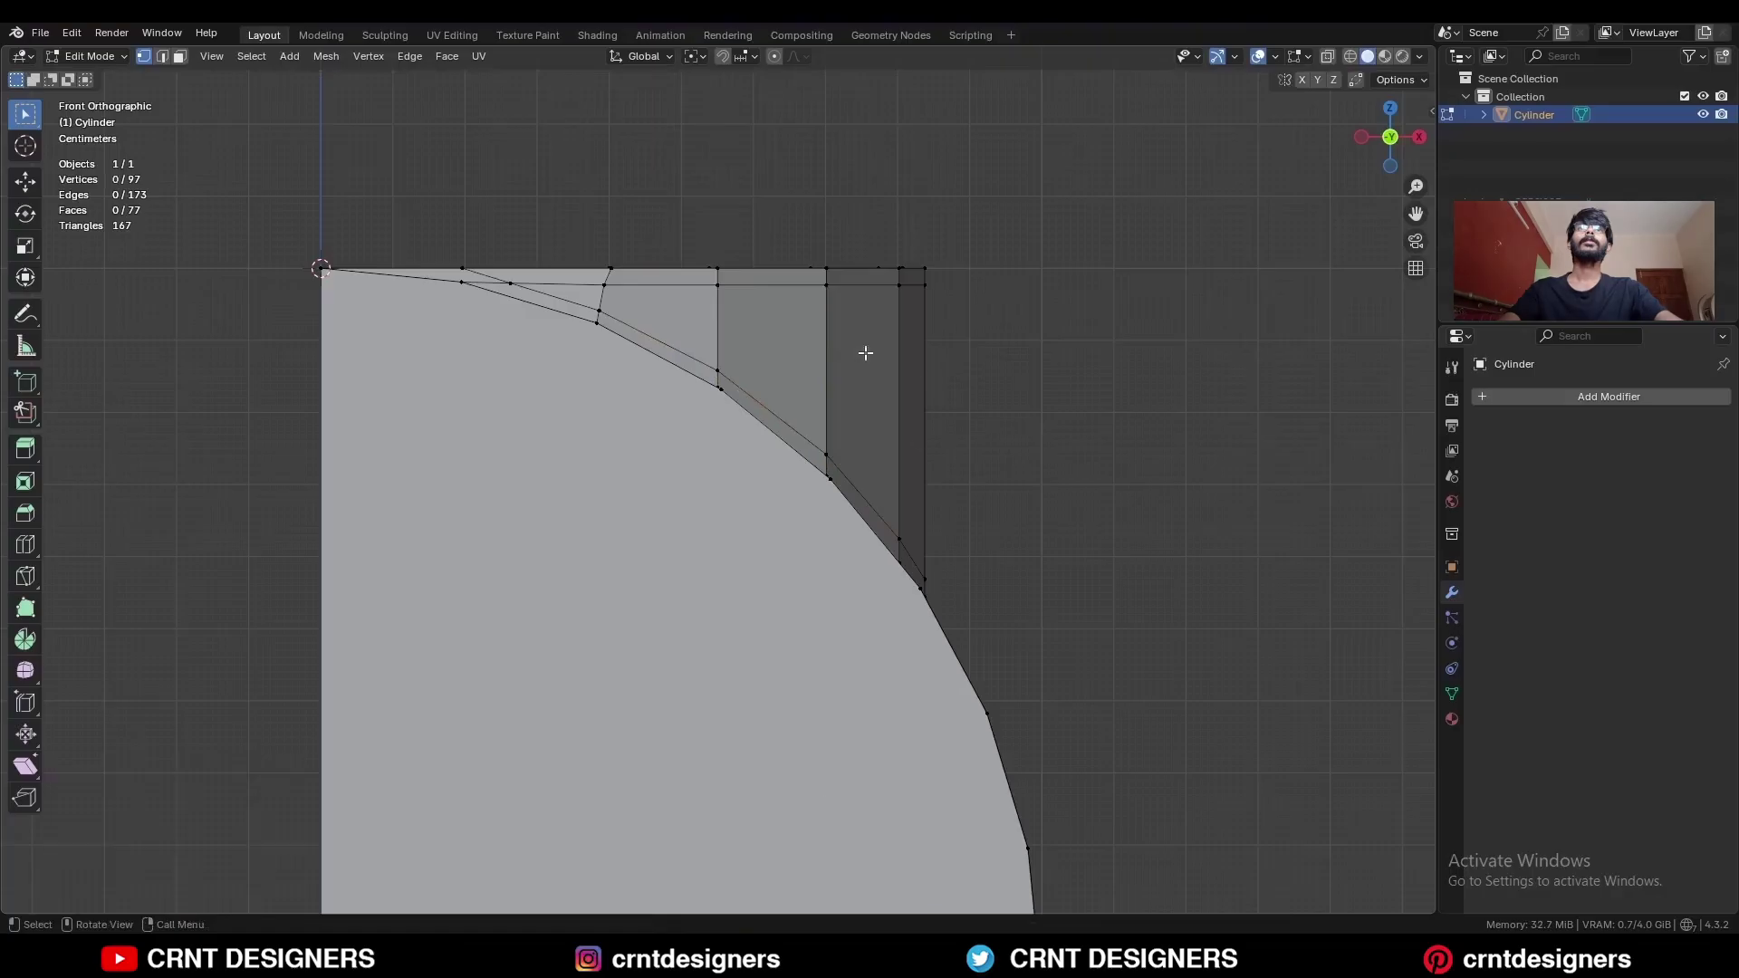
Knife a straight cut, constrained along X from the open side edge, just in front of the raised body's base in the top view.
{"action": "key", "text": "KP_7"}
{"action": "key", "text": "k"}
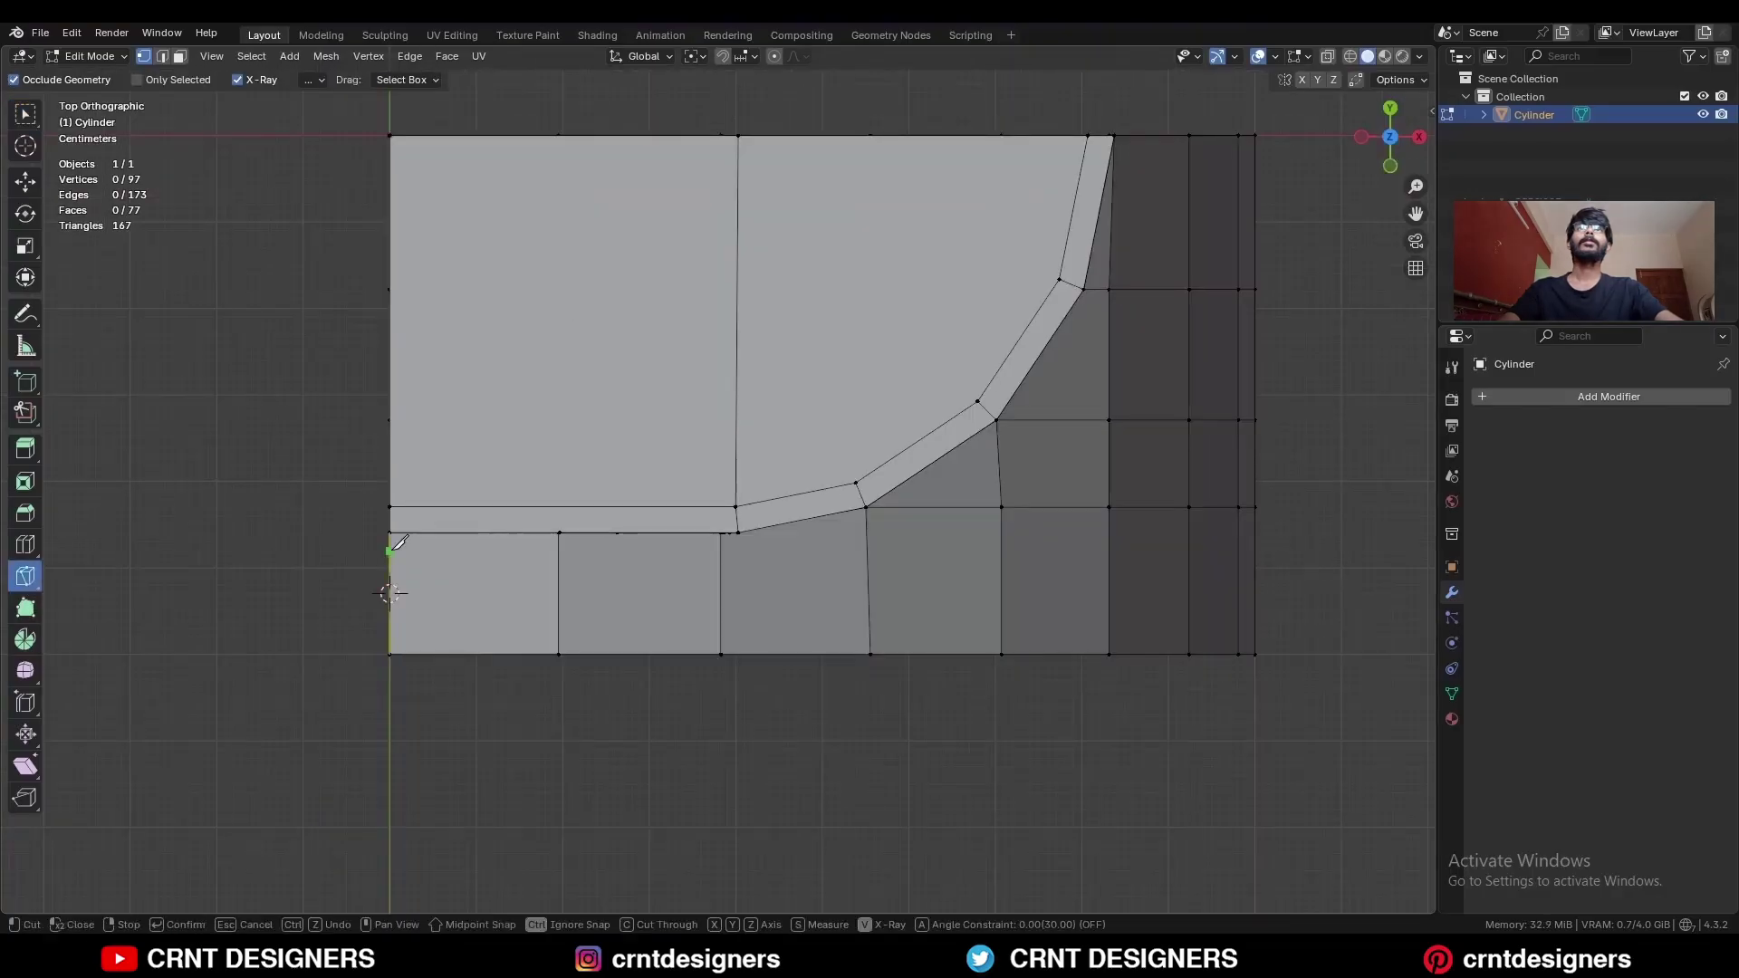
{"action": "left_click", "coordinate": [390, 550]}
{"action": "key", "text": "x"}
{"action": "key", "text": "space"}
Continue the supporting cut on the cylinder's curved surface around the raised body's base to the open back edge.
{"action": "middle_click_drag", "start_coordinate": [726, 543], "coordinate": [771, 558]}
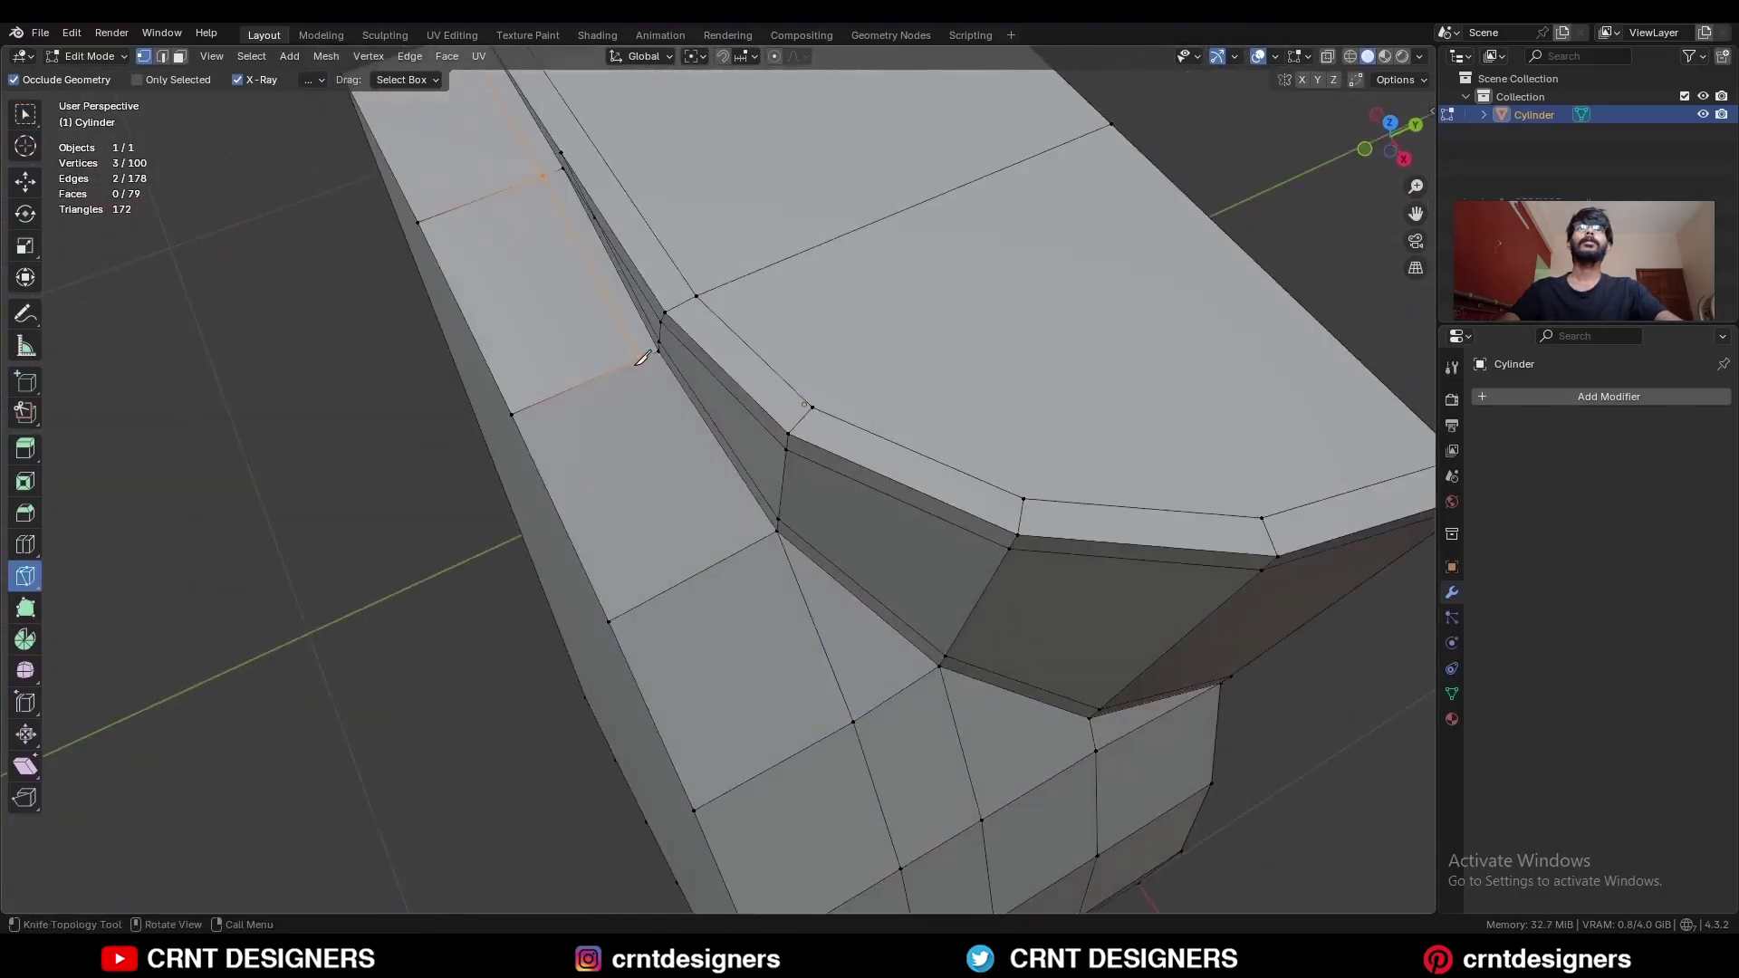
{"action": "left_click", "coordinate": [932, 691]}
{"action": "key", "text": "space"}
{"action": "middle_click_drag", "start_coordinate": [934, 692], "coordinate": [886, 645]}
{"action": "middle_click_drag", "start_coordinate": [886, 645], "coordinate": [625, 372], "text": "shift"}
{"action": "left_click", "coordinate": [615, 355]}
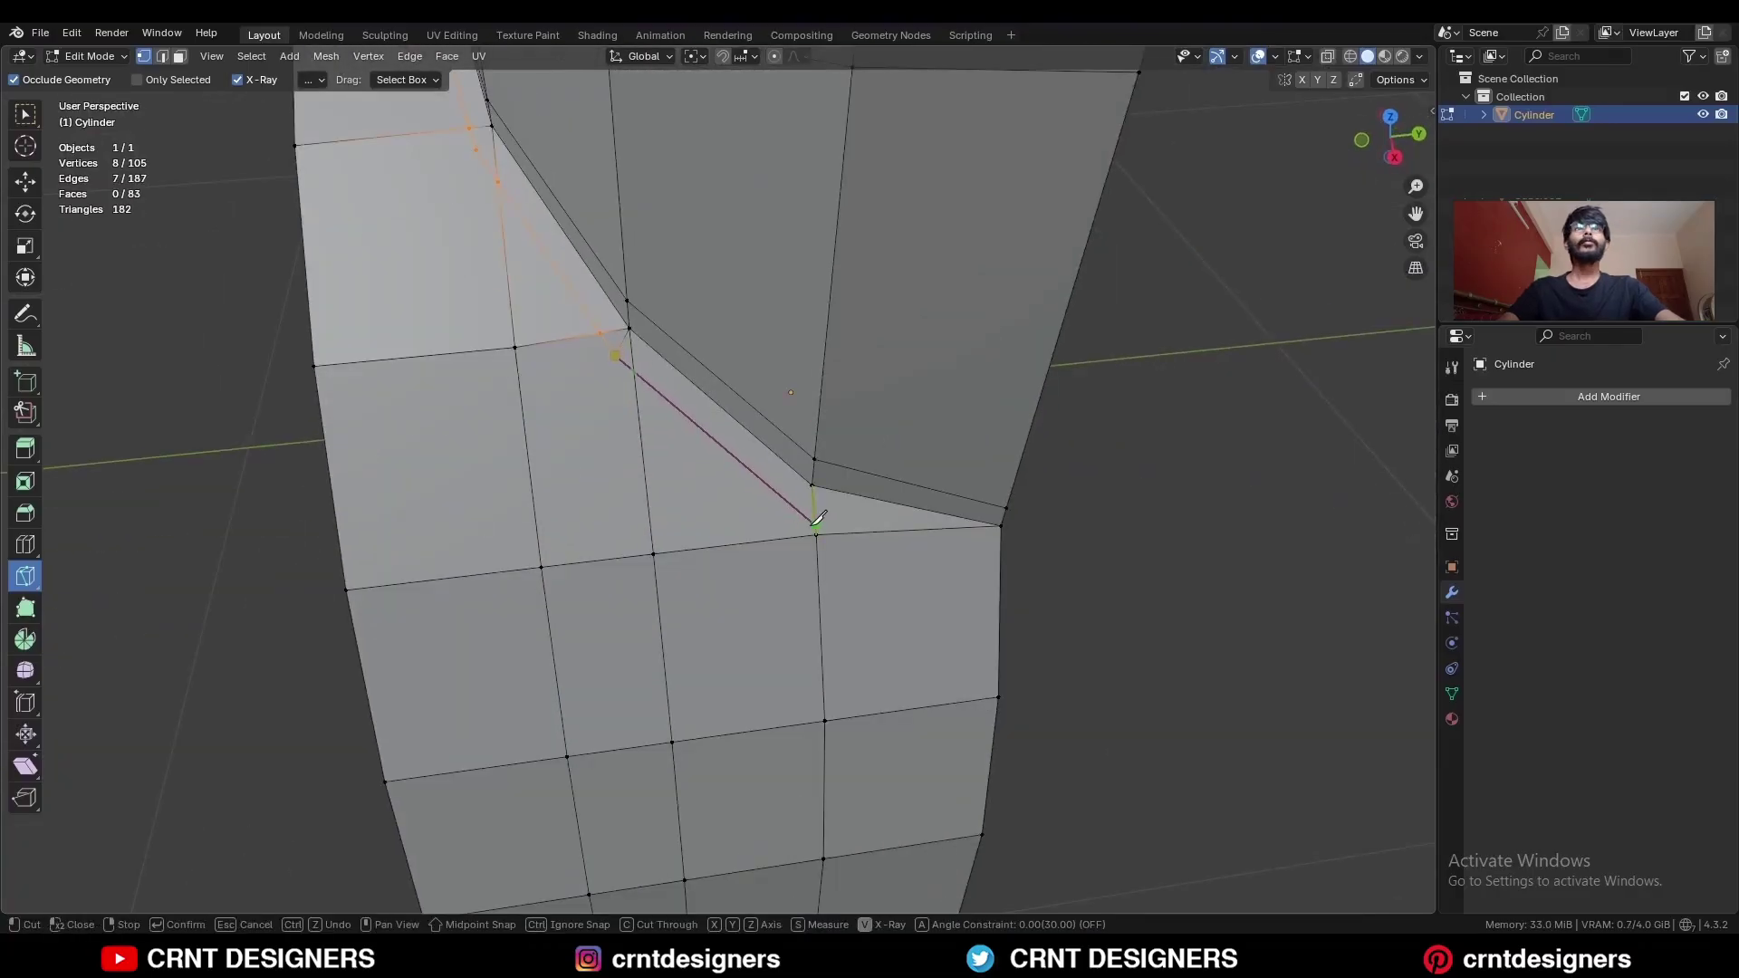
{"action": "left_click", "coordinate": [1001, 563]}
{"action": "key", "text": "space"}
Slide the vertex just below the base's corner up towards that corner and sideways into line with the supporting cut.
{"action": "middle_click_drag", "start_coordinate": [916, 540], "coordinate": [819, 494]}
{"action": "key", "text": "c"}
{"action": "left_click", "coordinate": [820, 462]}
{"action": "key", "text": "g"}
{"action": "key", "text": "g"}
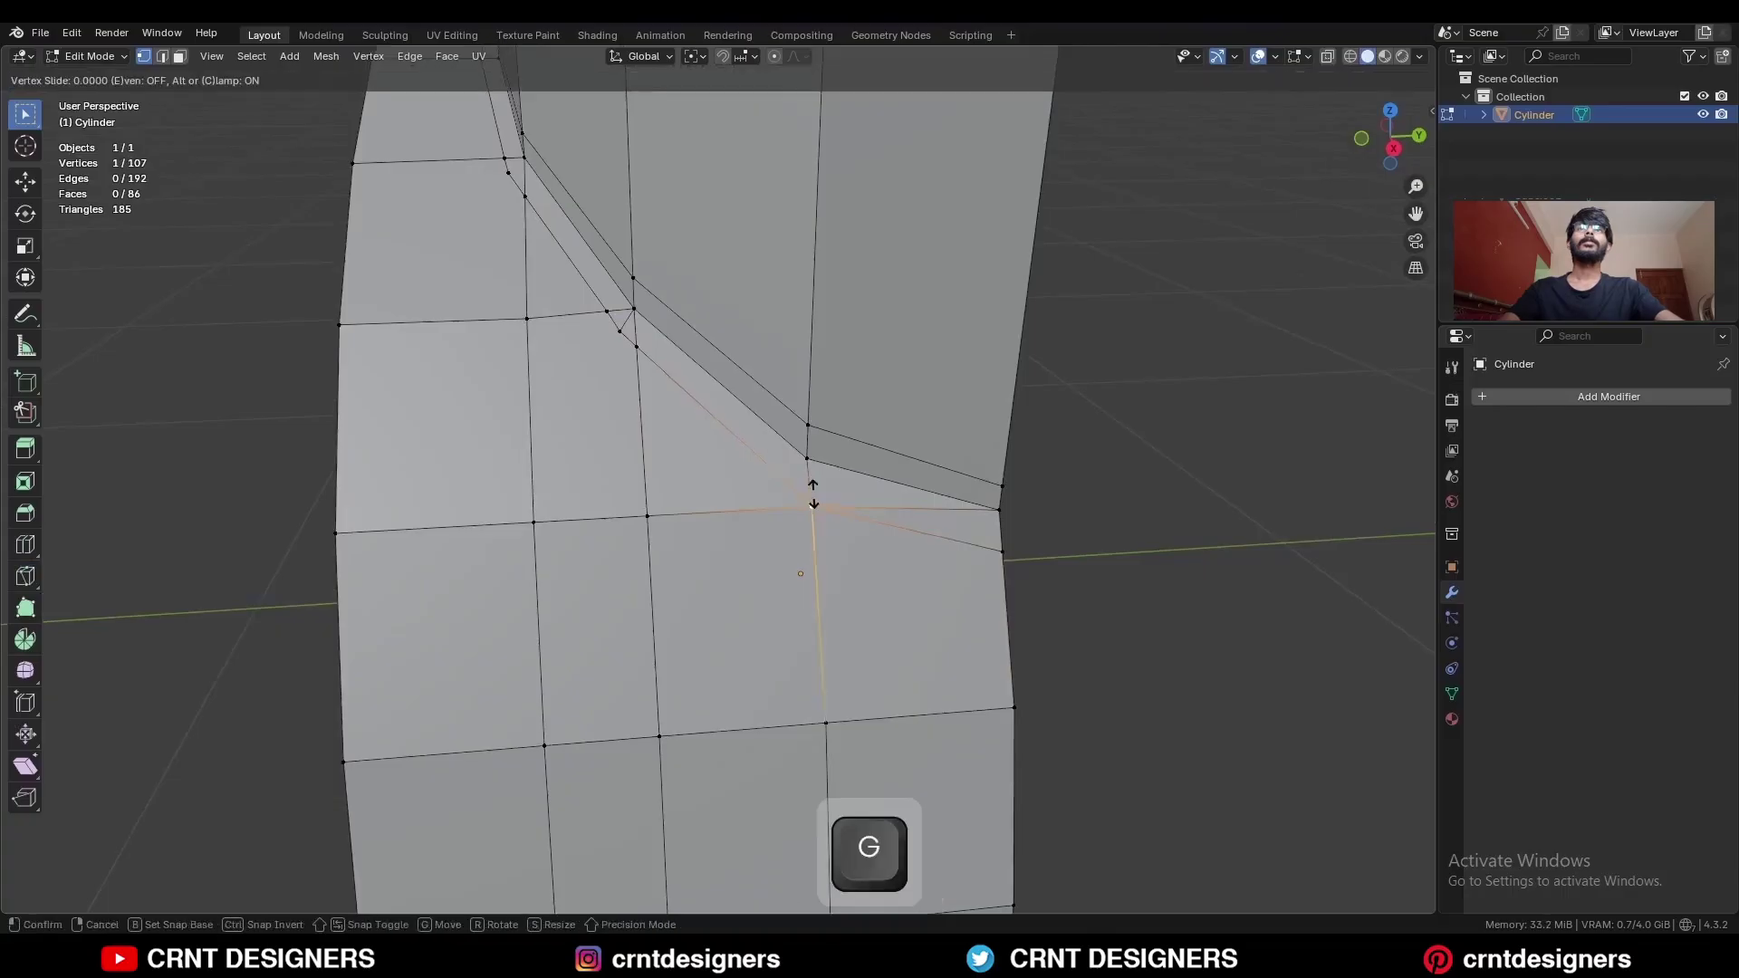
{"action": "left_click", "coordinate": [811, 485]}
{"action": "key", "text": "g"}
{"action": "key", "text": "g"}
{"action": "left_click", "coordinate": [797, 478]}
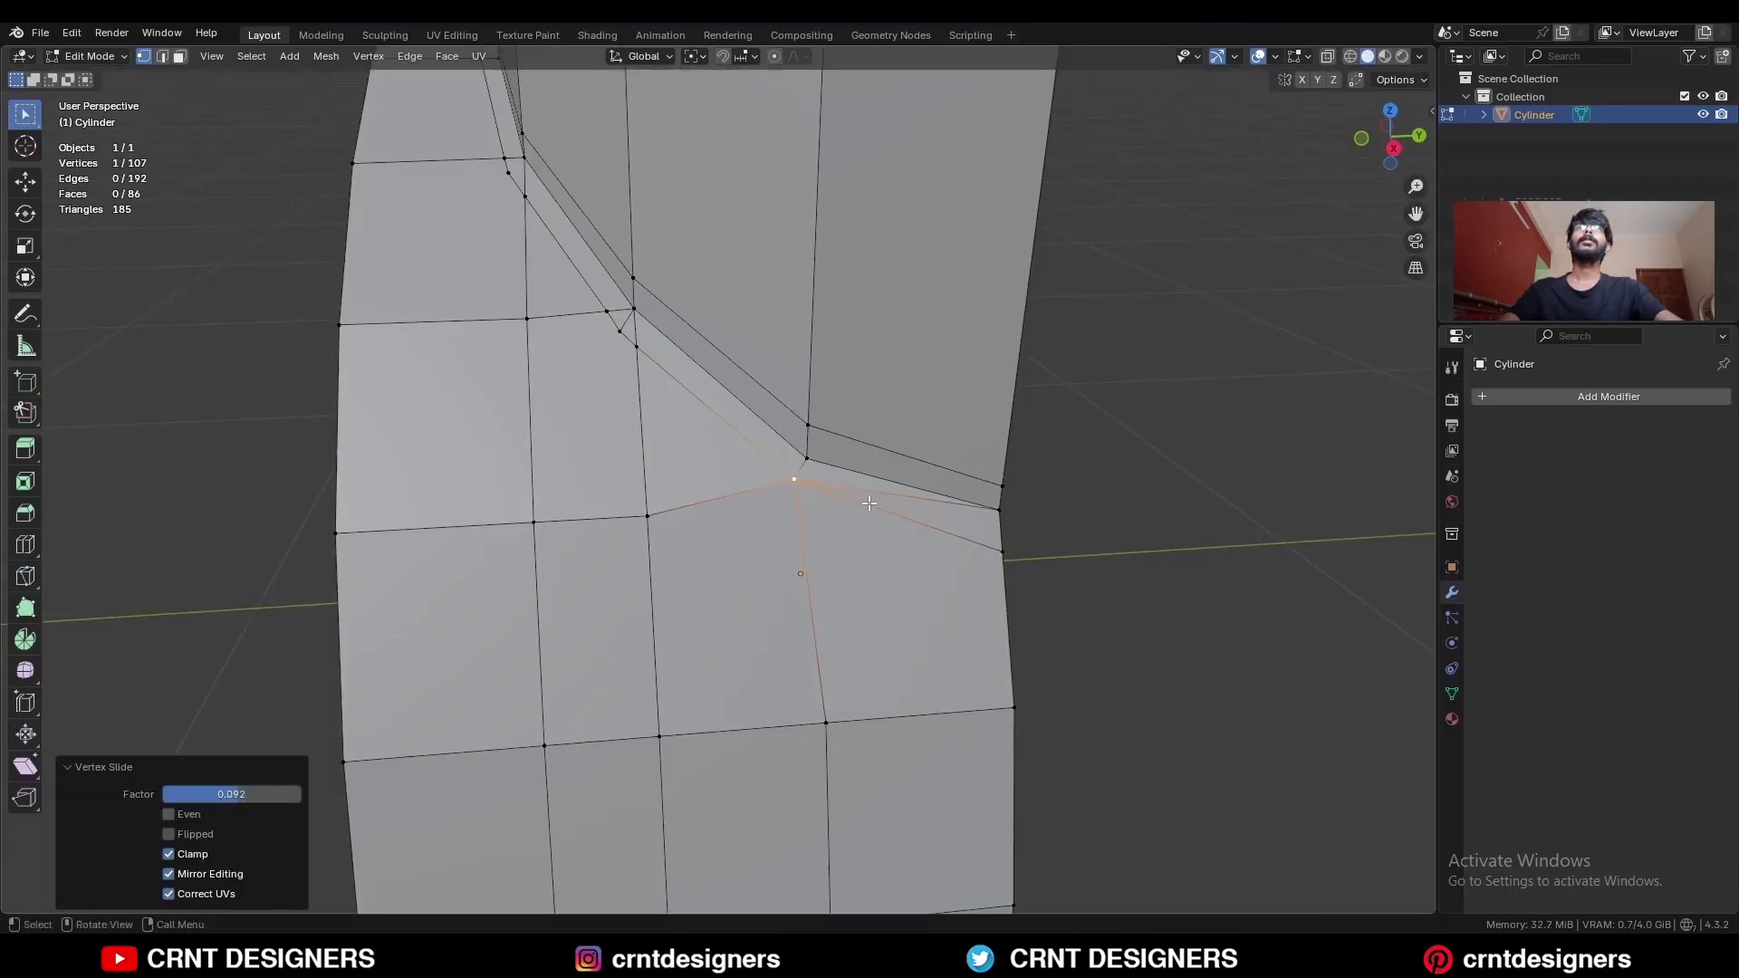
Dissolve the redundant edge between that vertex and the open back edge, and slide the supporting cut's end vertex closer to the base.
{"action": "key", "text": "2"}
{"action": "left_click", "coordinate": [888, 498]}
{"action": "key", "text": "ctrl+x"}
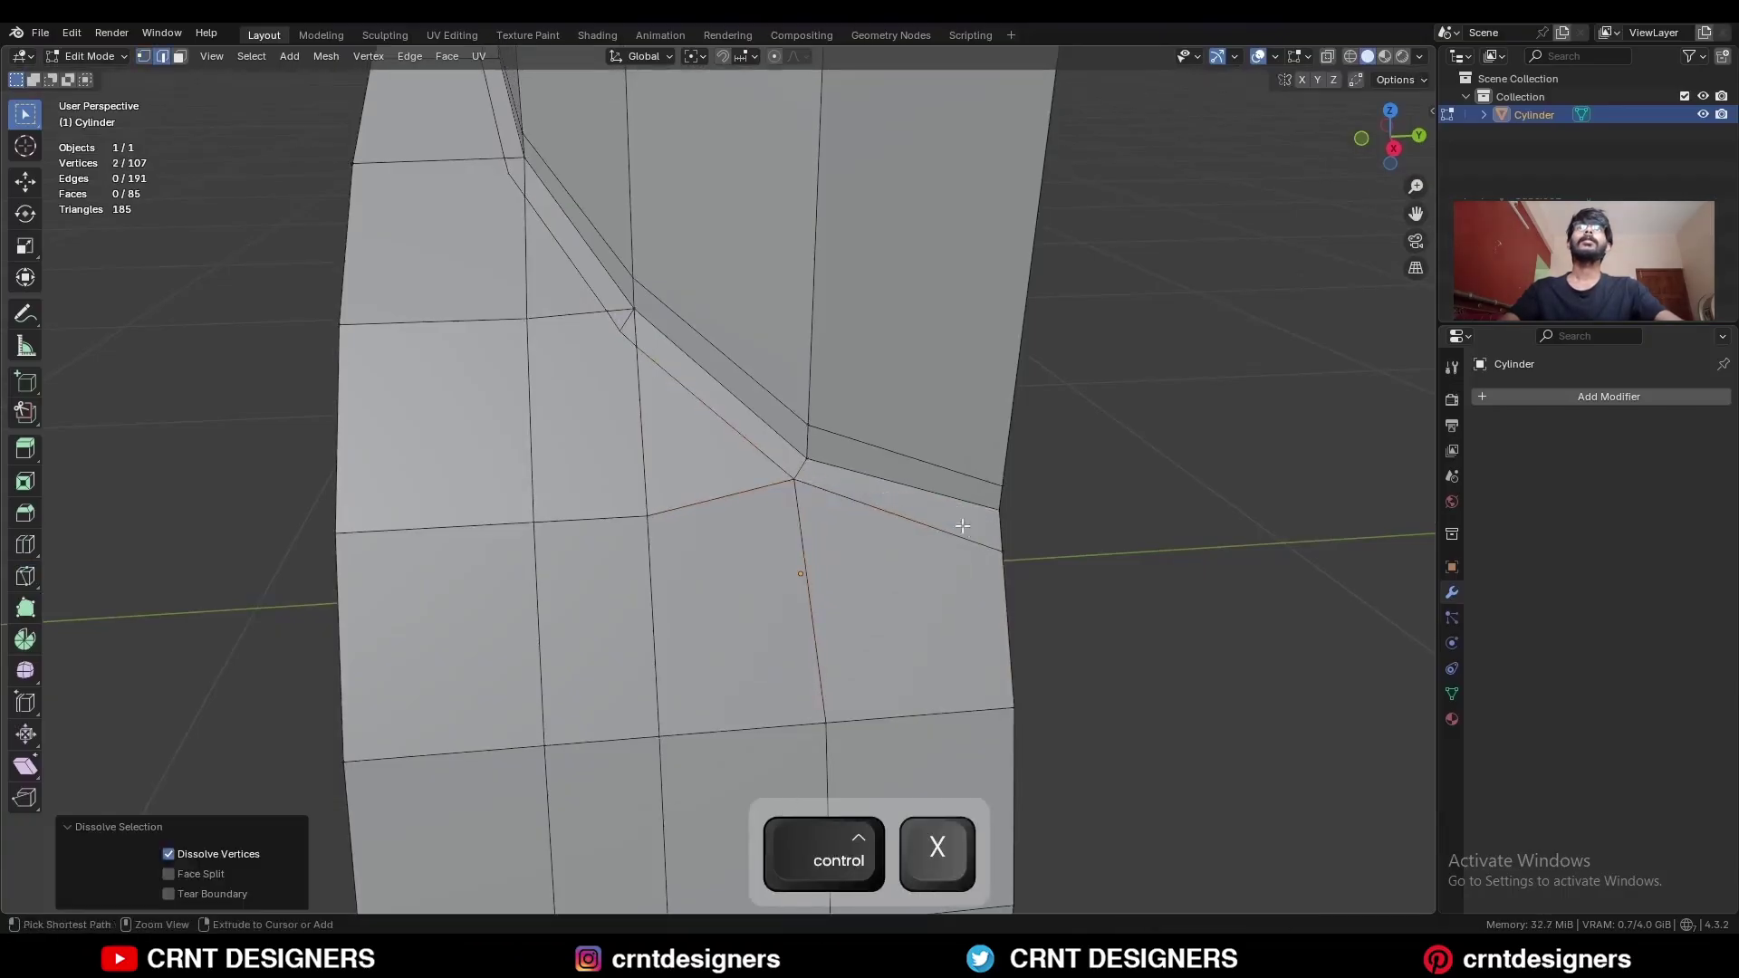
{"action": "key", "text": "1"}
{"action": "left_click", "coordinate": [1004, 551]}
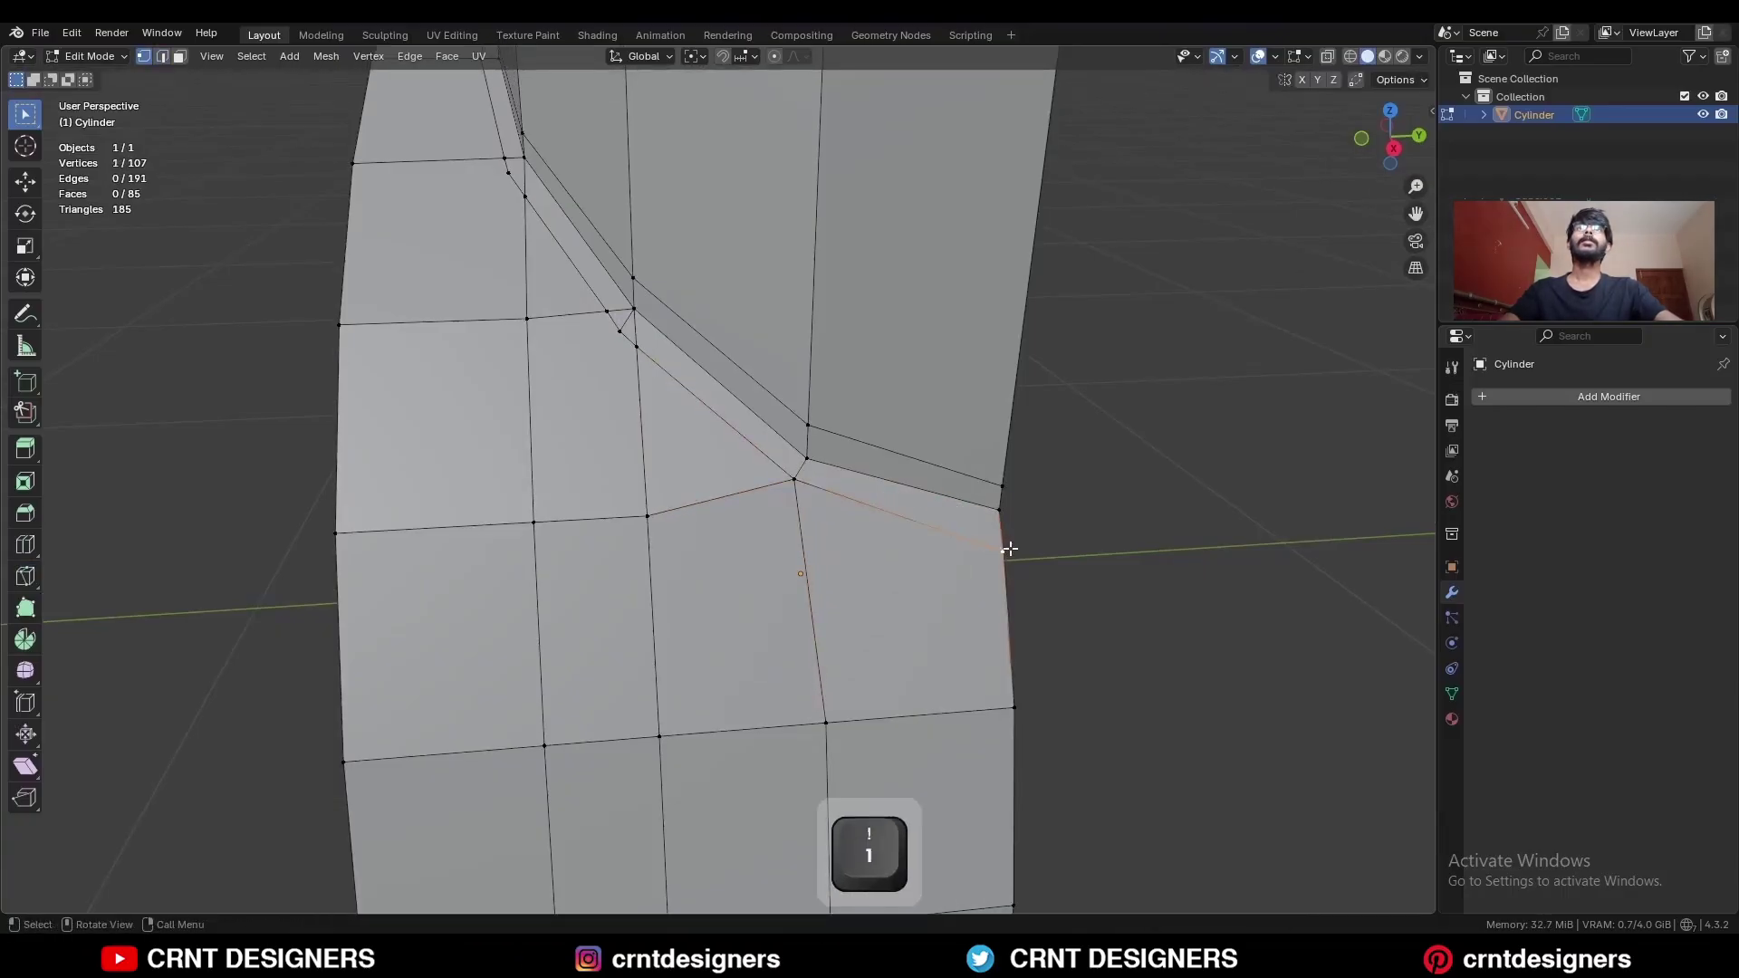
{"action": "key", "text": "g"}
{"action": "key", "text": "g"}
{"action": "left_click", "coordinate": [1001, 538]}
Merge each of the two three-vertex clusters along the supporting cut outside the raised body's base into a single vertex.
{"action": "middle_click_drag", "start_coordinate": [688, 462], "coordinate": [855, 576]}
{"action": "left_click", "coordinate": [786, 513]}
{"action": "left_click", "coordinate": [747, 487], "text": "shift"}
{"action": "left_click", "coordinate": [758, 504], "text": "shift"}
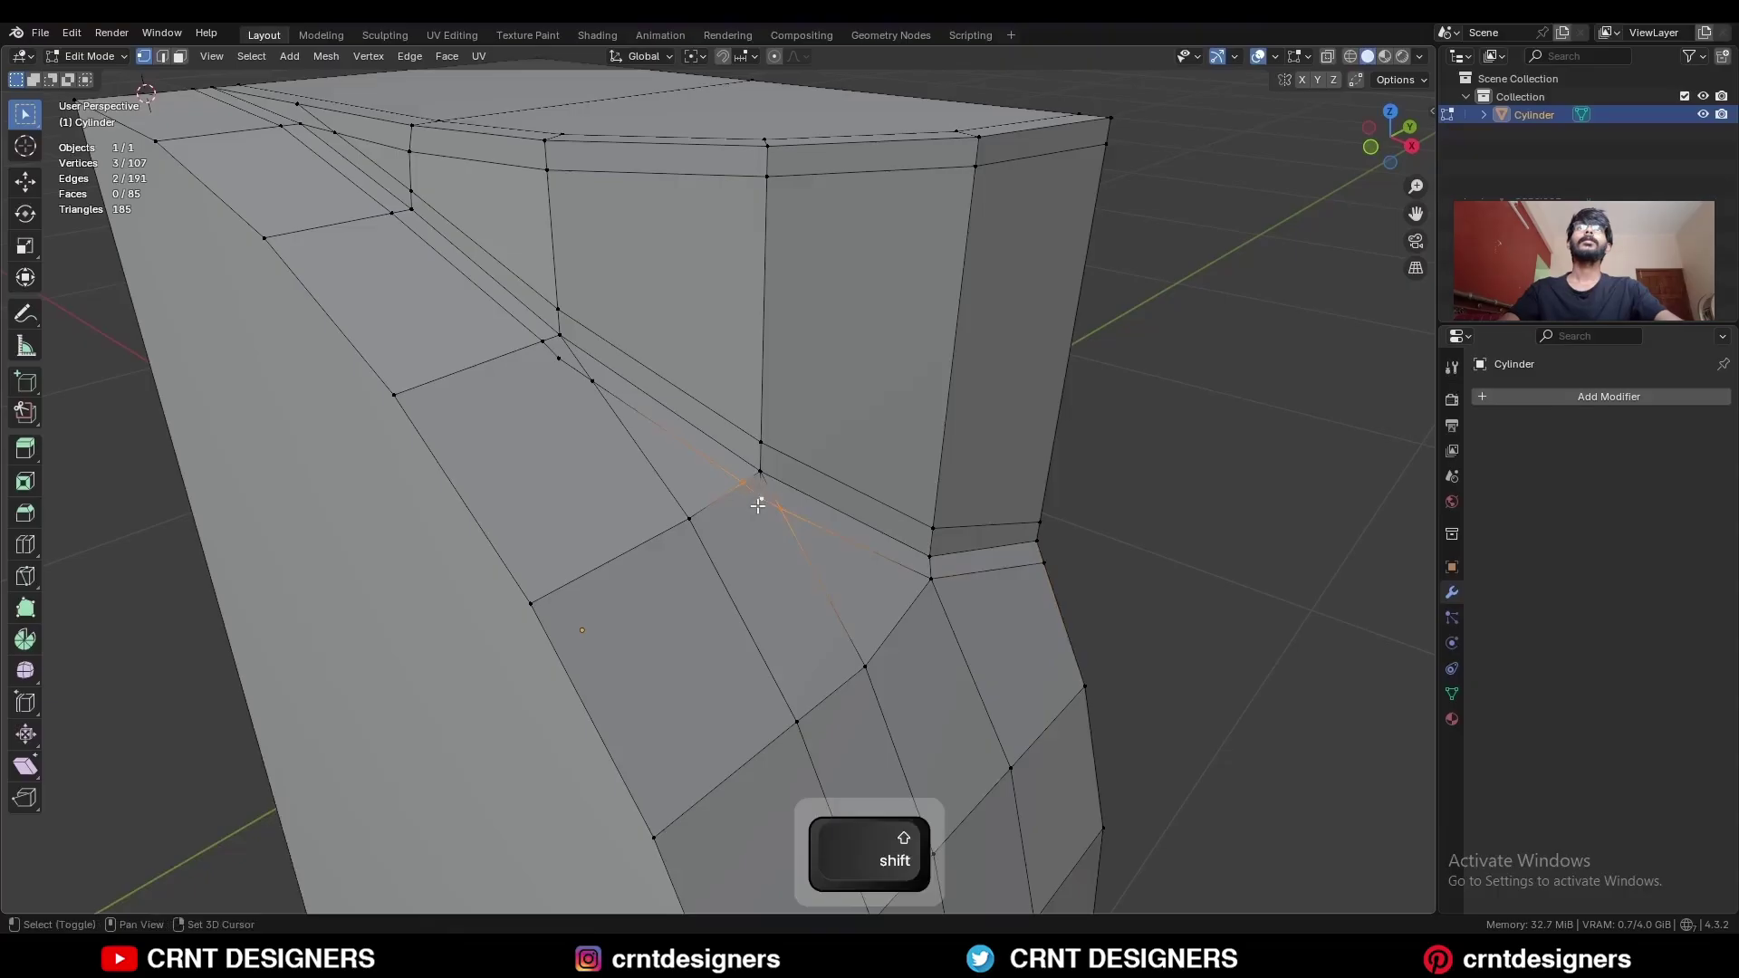
{"action": "key", "text": "m"}
{"action": "left_click", "coordinate": [763, 505]}
{"action": "middle_click_drag", "start_coordinate": [763, 500], "coordinate": [588, 380]}
{"action": "key", "text": "m"}
{"action": "left_click", "coordinate": [687, 477]}
Add a centred horizontal loop cut around the raised body's side wall.
{"action": "key", "text": "3"}
{"action": "left_click", "coordinate": [410, 338], "text": "alt"}
{"action": "middle_click_drag", "start_coordinate": [411, 337], "coordinate": [909, 523]}
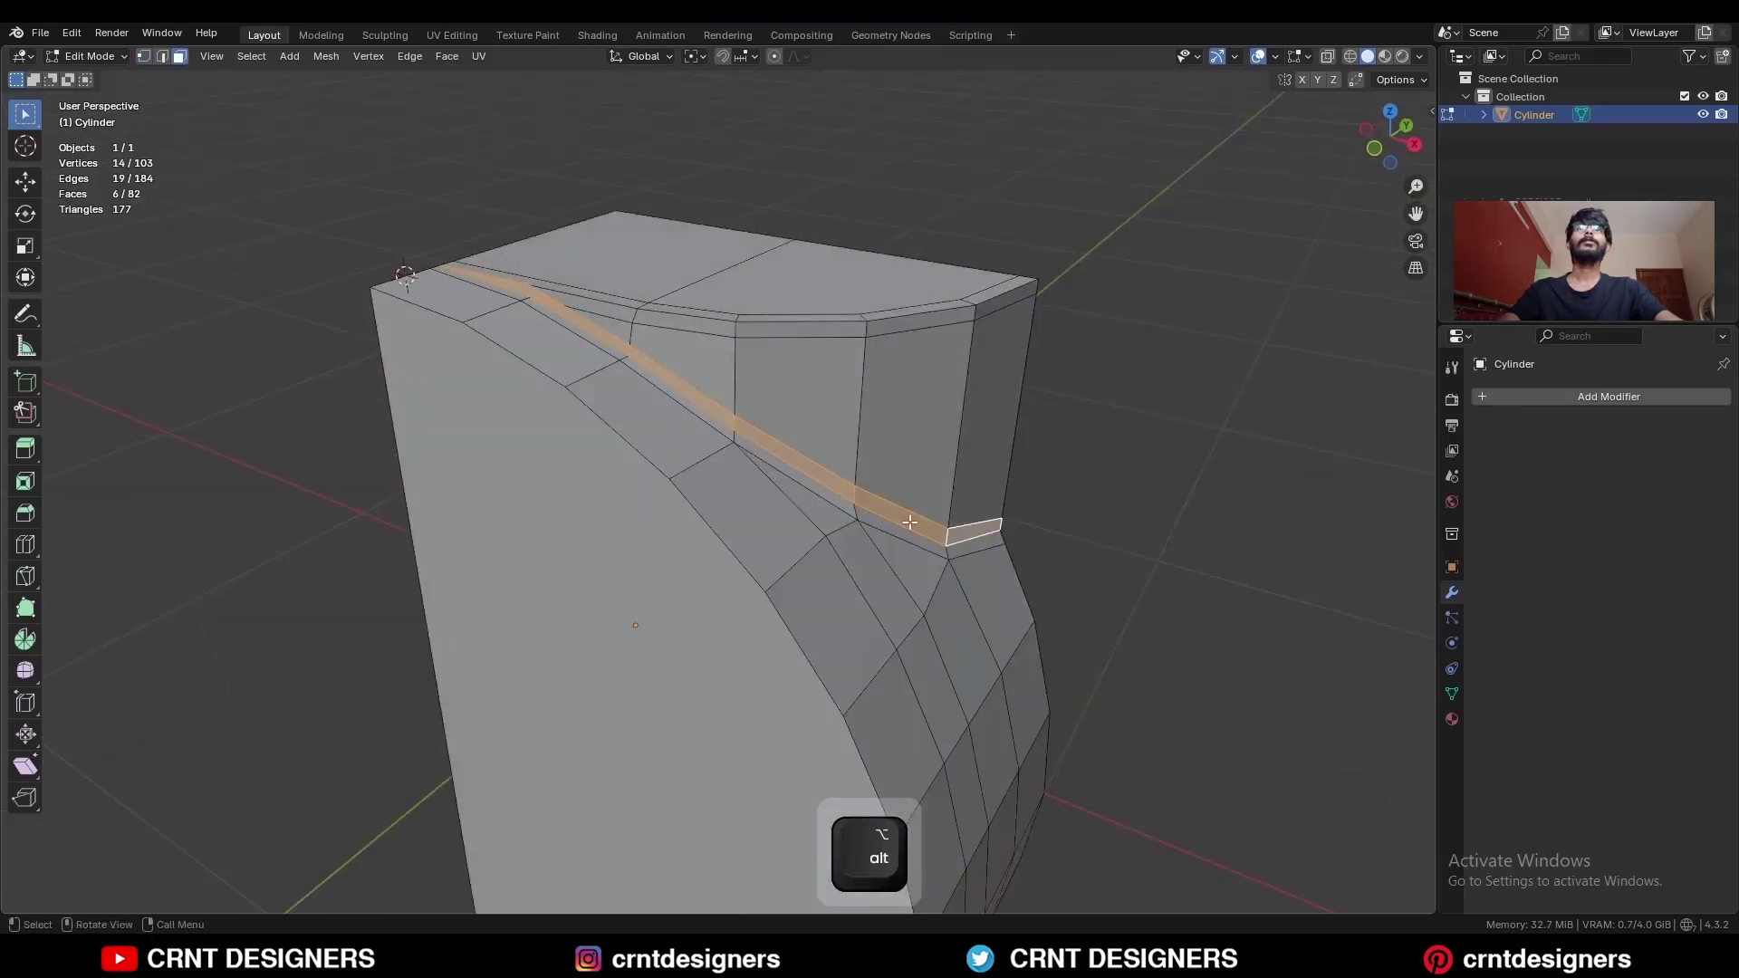
{"action": "left_click", "coordinate": [739, 329], "text": "alt"}
{"action": "left_click", "coordinate": [846, 229]}
{"action": "middle_click_drag", "start_coordinate": [882, 368], "coordinate": [861, 396], "text": "shift"}
{"action": "key", "text": "ctrl+r"}
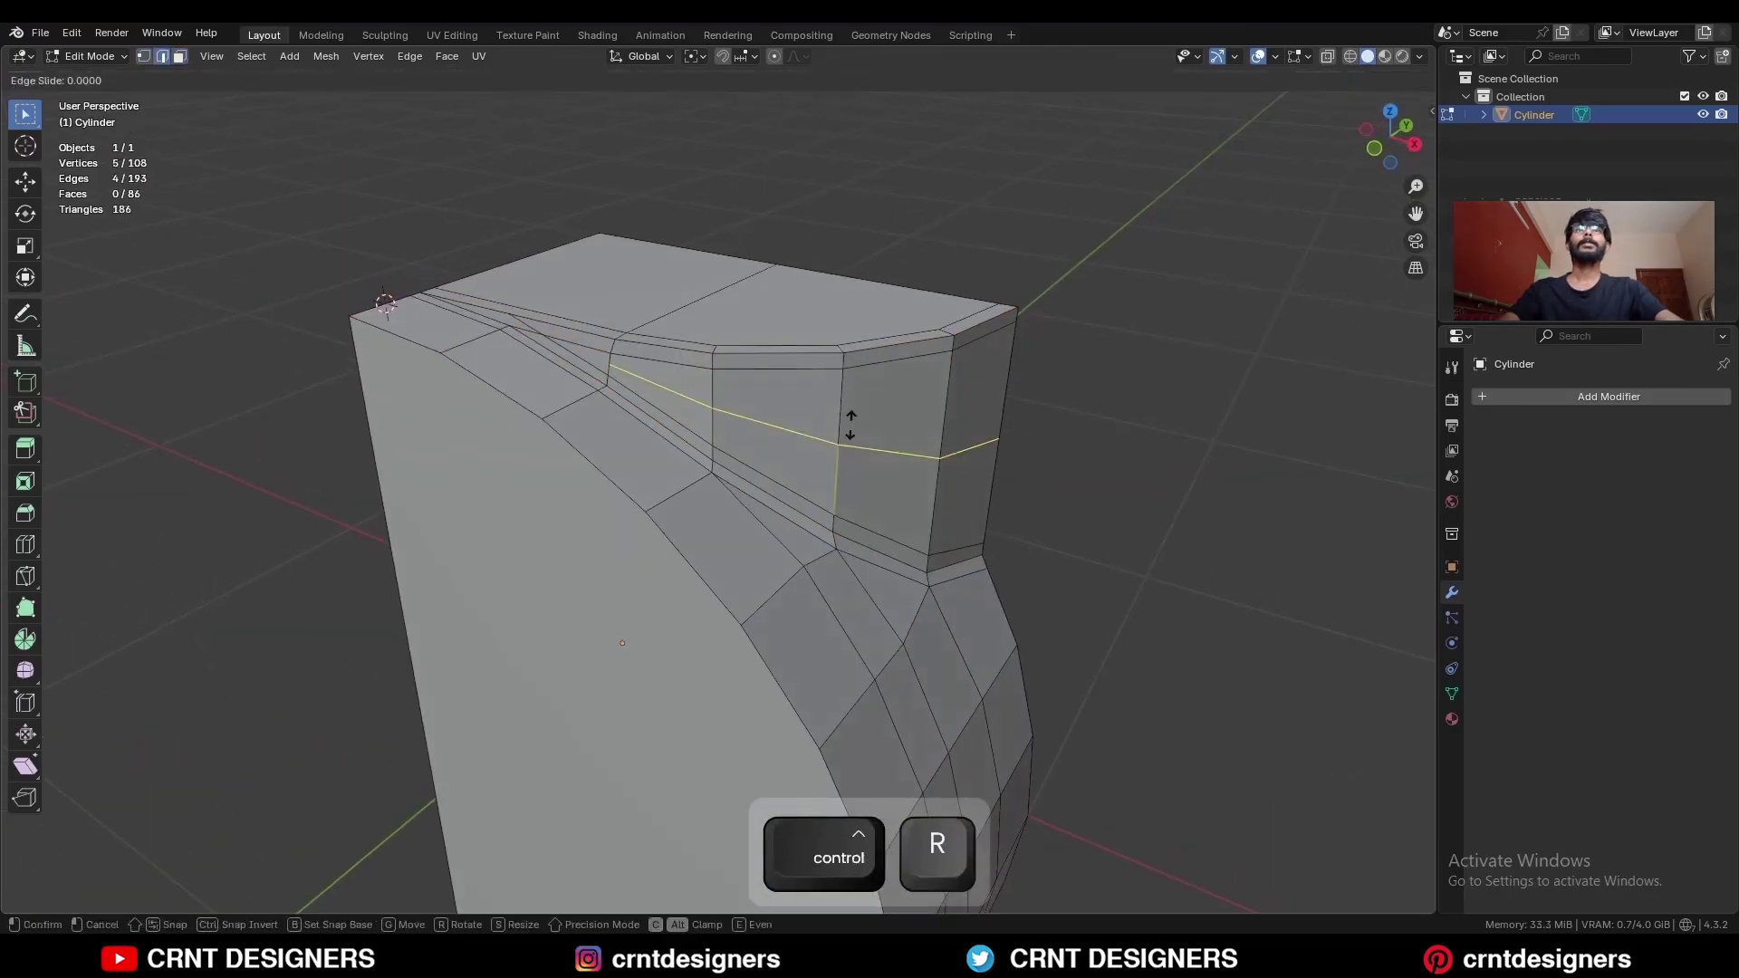
{"action": "right_click", "coordinate": [850, 425]}
{"action": "left_click", "coordinate": [1211, 350]}
Bevel the cylinder's front rim edge loop with a width of about 0.0408 m, 2 segments and shape 1.000.
{"action": "middle_click_drag", "start_coordinate": [1133, 377], "coordinate": [1042, 426]}
{"action": "key", "text": "2"}
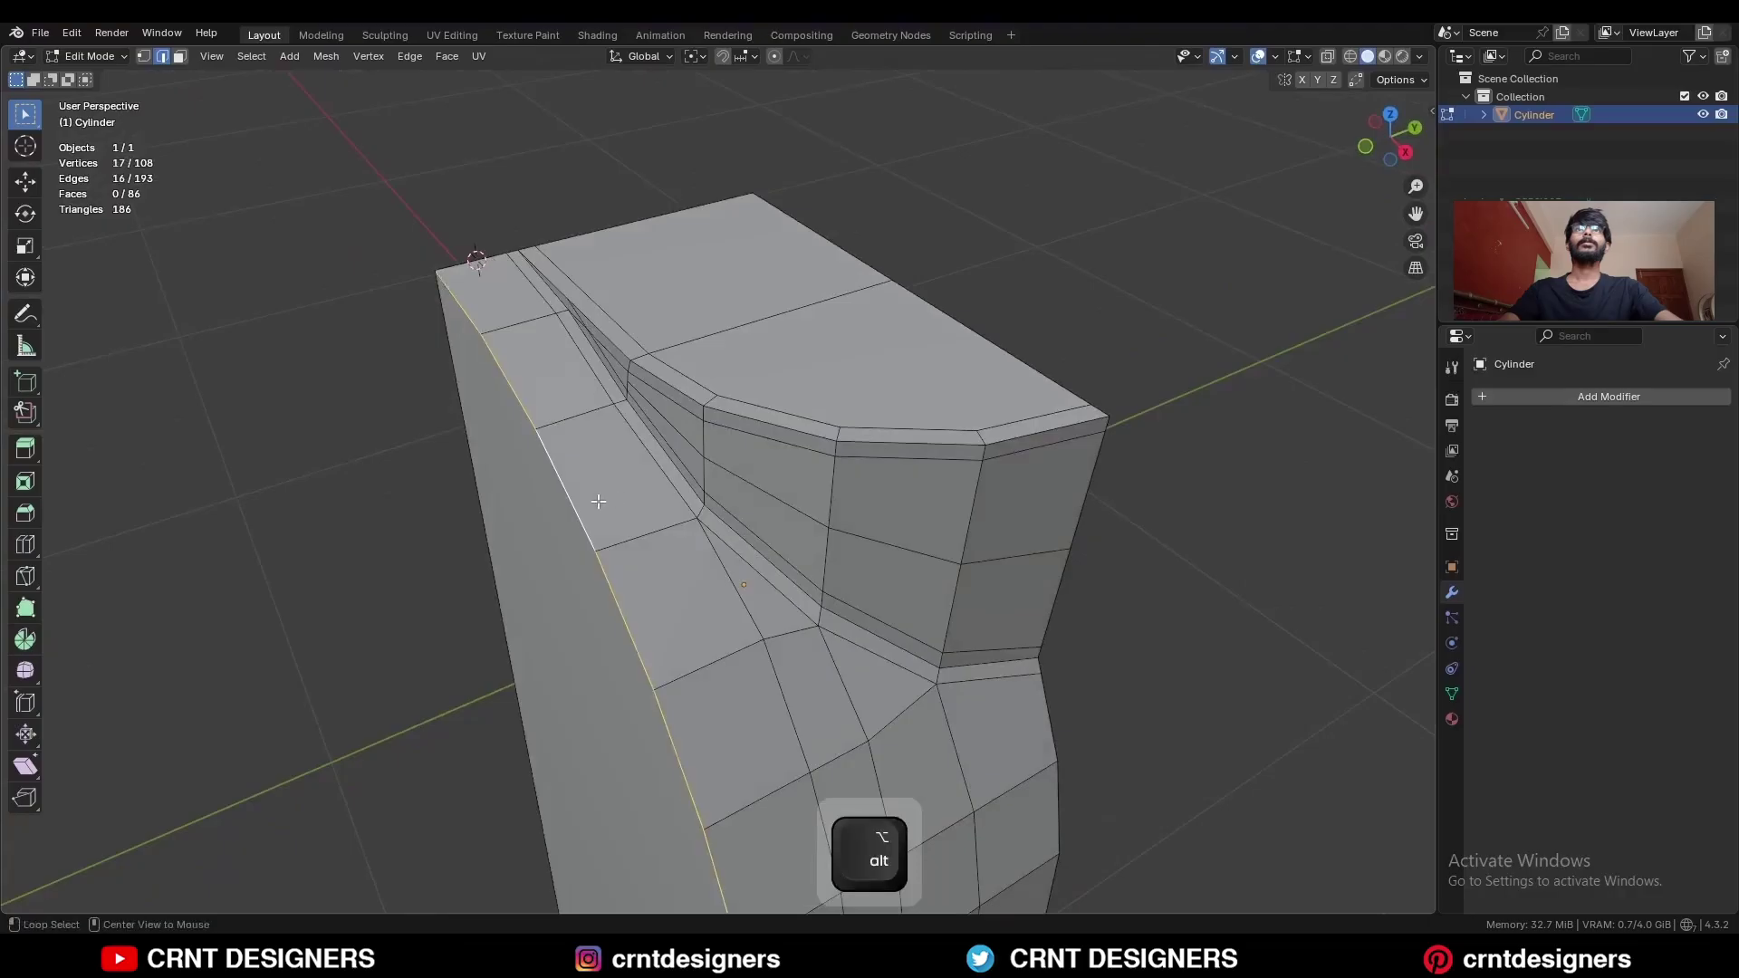
{"action": "scroll", "coordinate": [694, 583], "scroll_direction": "down", "scroll_amount": 3}
{"action": "middle_click_drag", "start_coordinate": [731, 619], "coordinate": [745, 516], "text": "shift"}
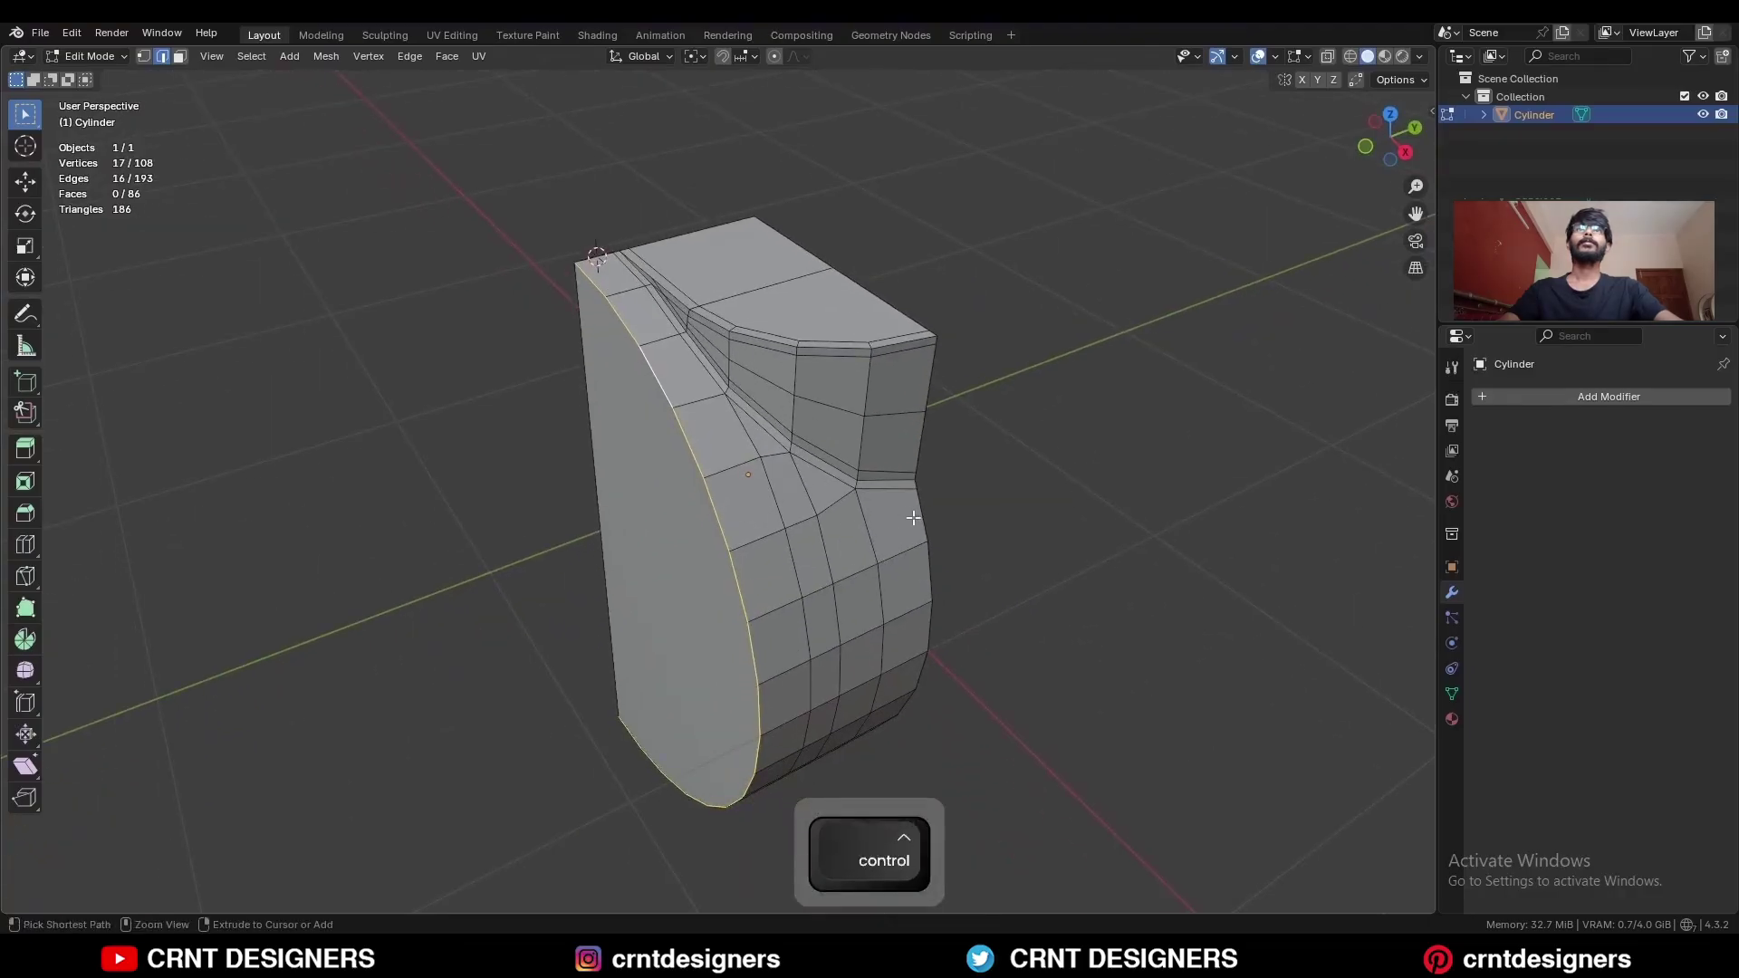
{"action": "key", "text": "ctrl+b"}
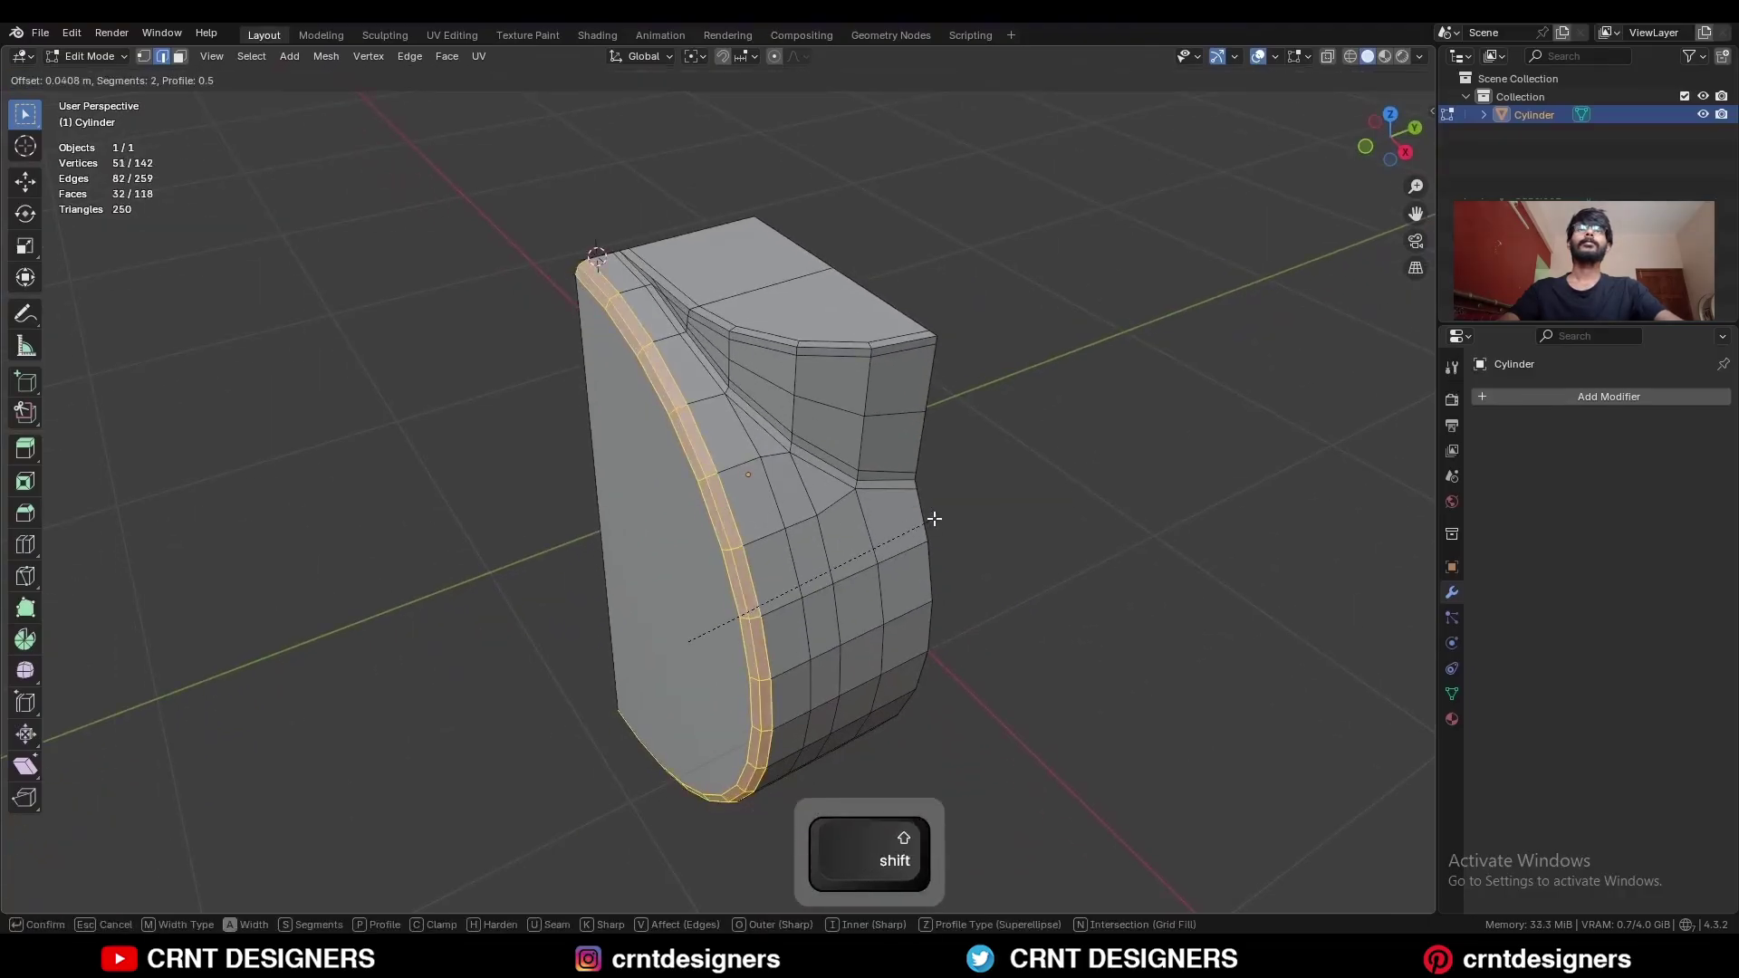
{"action": "left_click", "coordinate": [934, 519]}
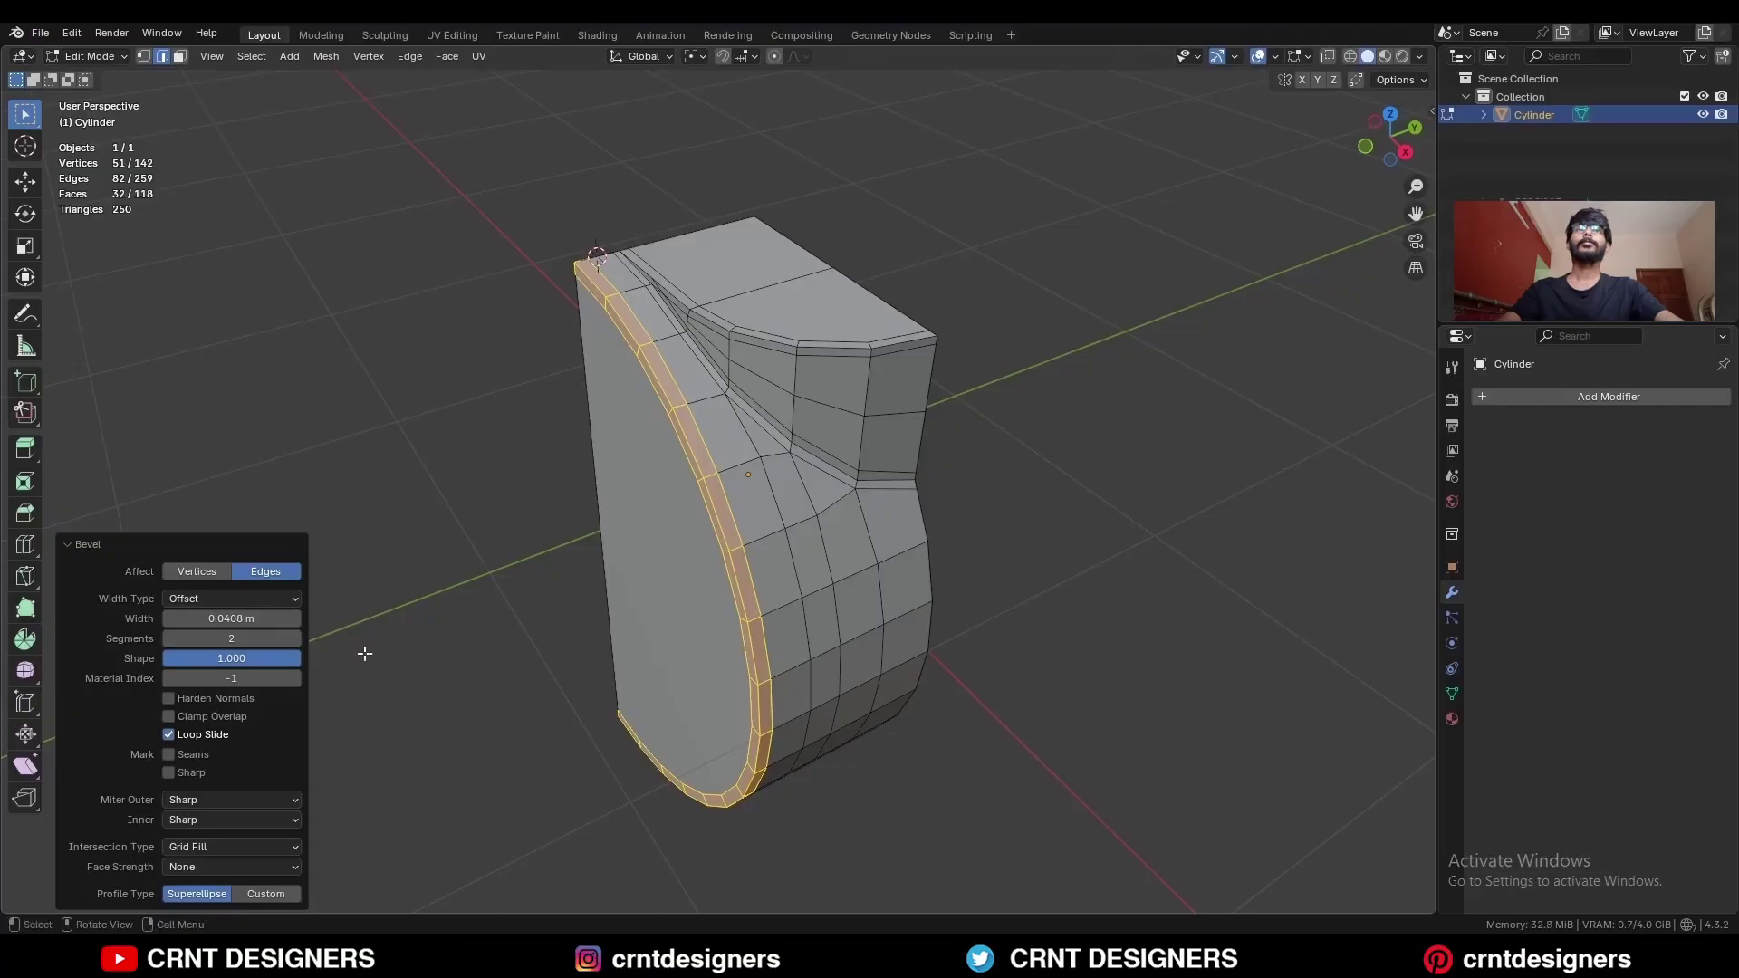
Bevel the outermost edge loop of the front rim again with a width of about 0.0389 m and 1 segment.
{"action": "scroll", "coordinate": [685, 441], "scroll_direction": "up", "scroll_amount": 2}
{"action": "left_click", "coordinate": [685, 441], "text": "alt"}
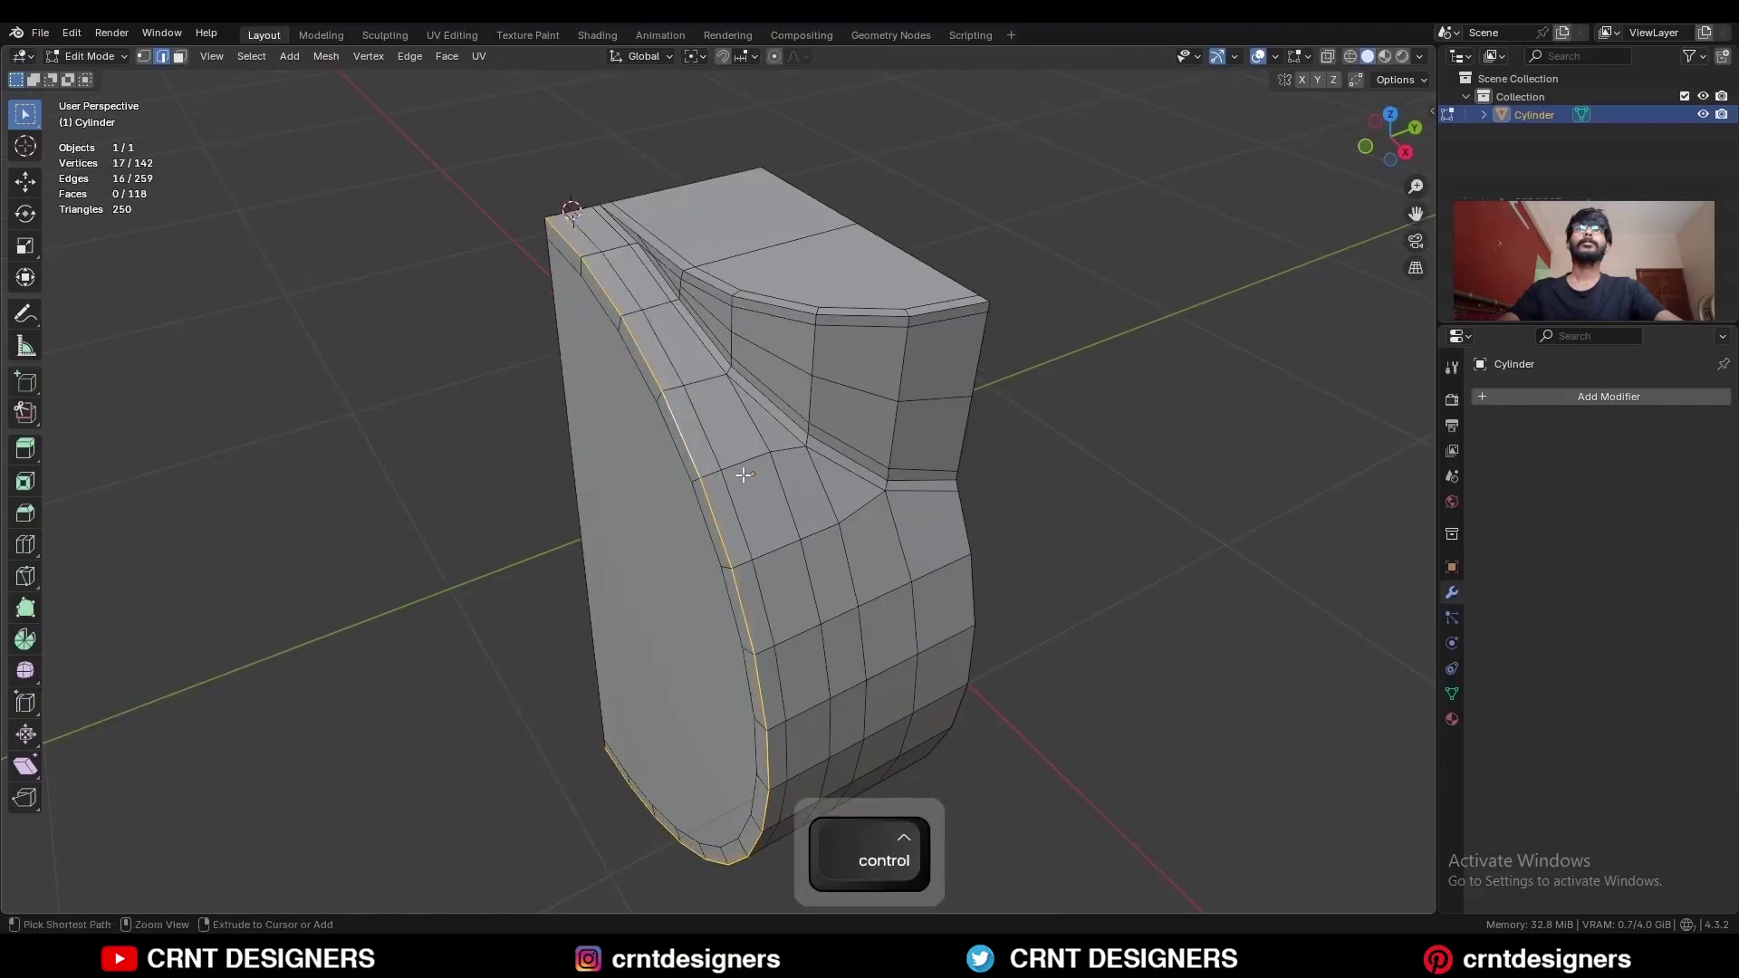
{"action": "key", "text": "ctrl+b"}
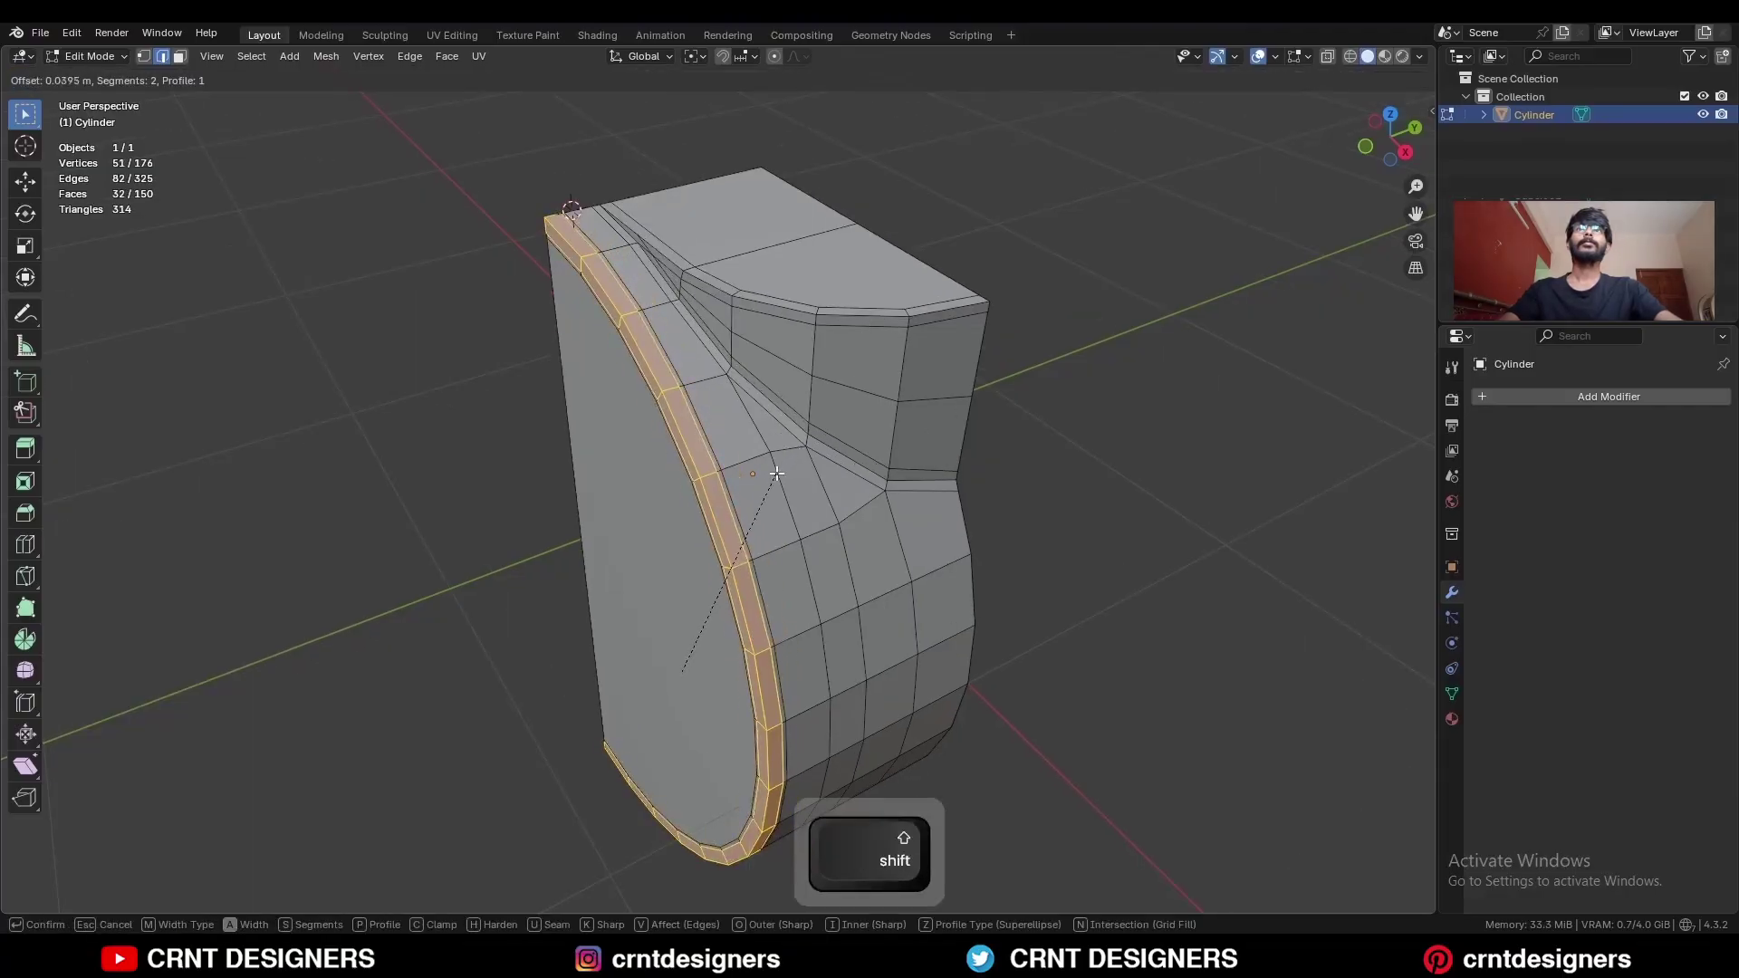
{"action": "scroll", "coordinate": [776, 473], "scroll_direction": "down", "scroll_amount": 1}
{"action": "left_click", "coordinate": [772, 474]}
{"action": "middle_click_drag", "start_coordinate": [772, 474], "coordinate": [743, 389]}
{"action": "scroll", "coordinate": [702, 371], "scroll_direction": "up", "scroll_amount": 2}
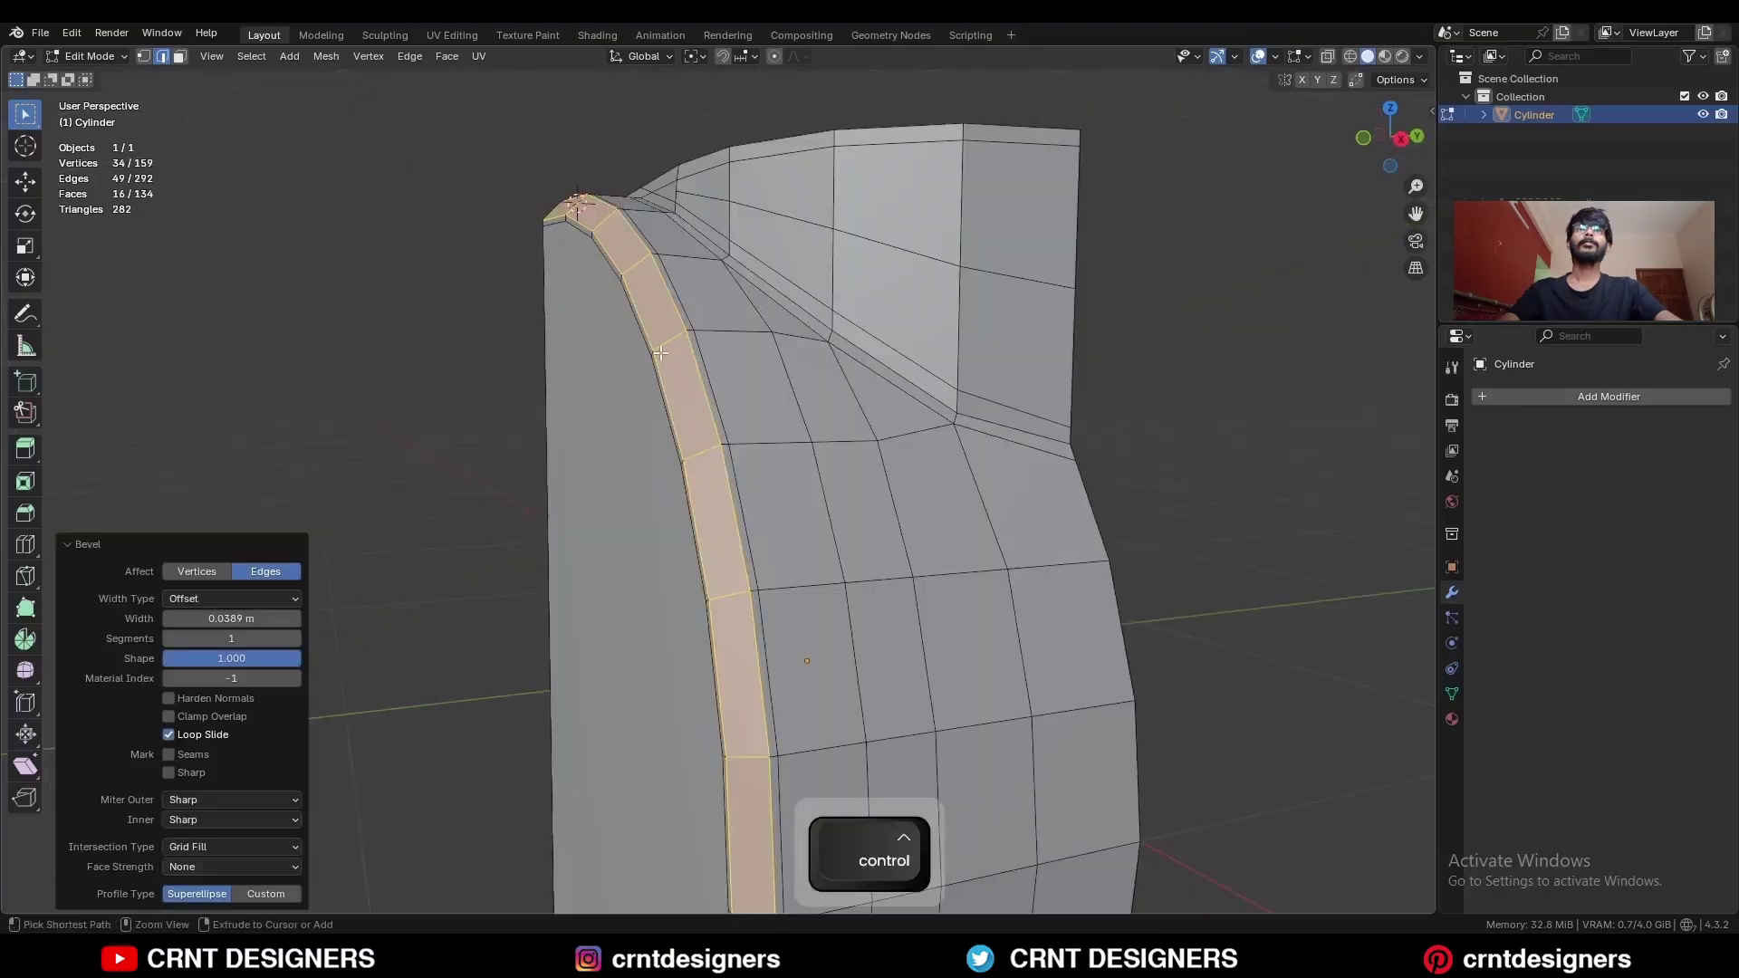
Add two supporting loop cuts along the bevelled strip of the front rim.
{"action": "key", "text": "ctrl+r"}
{"action": "left_click", "coordinate": [660, 344]}
{"action": "left_click", "coordinate": [662, 344]}
{"action": "left_click", "coordinate": [678, 342]}
{"action": "scroll", "coordinate": [635, 429], "scroll_direction": "down", "scroll_amount": 3}
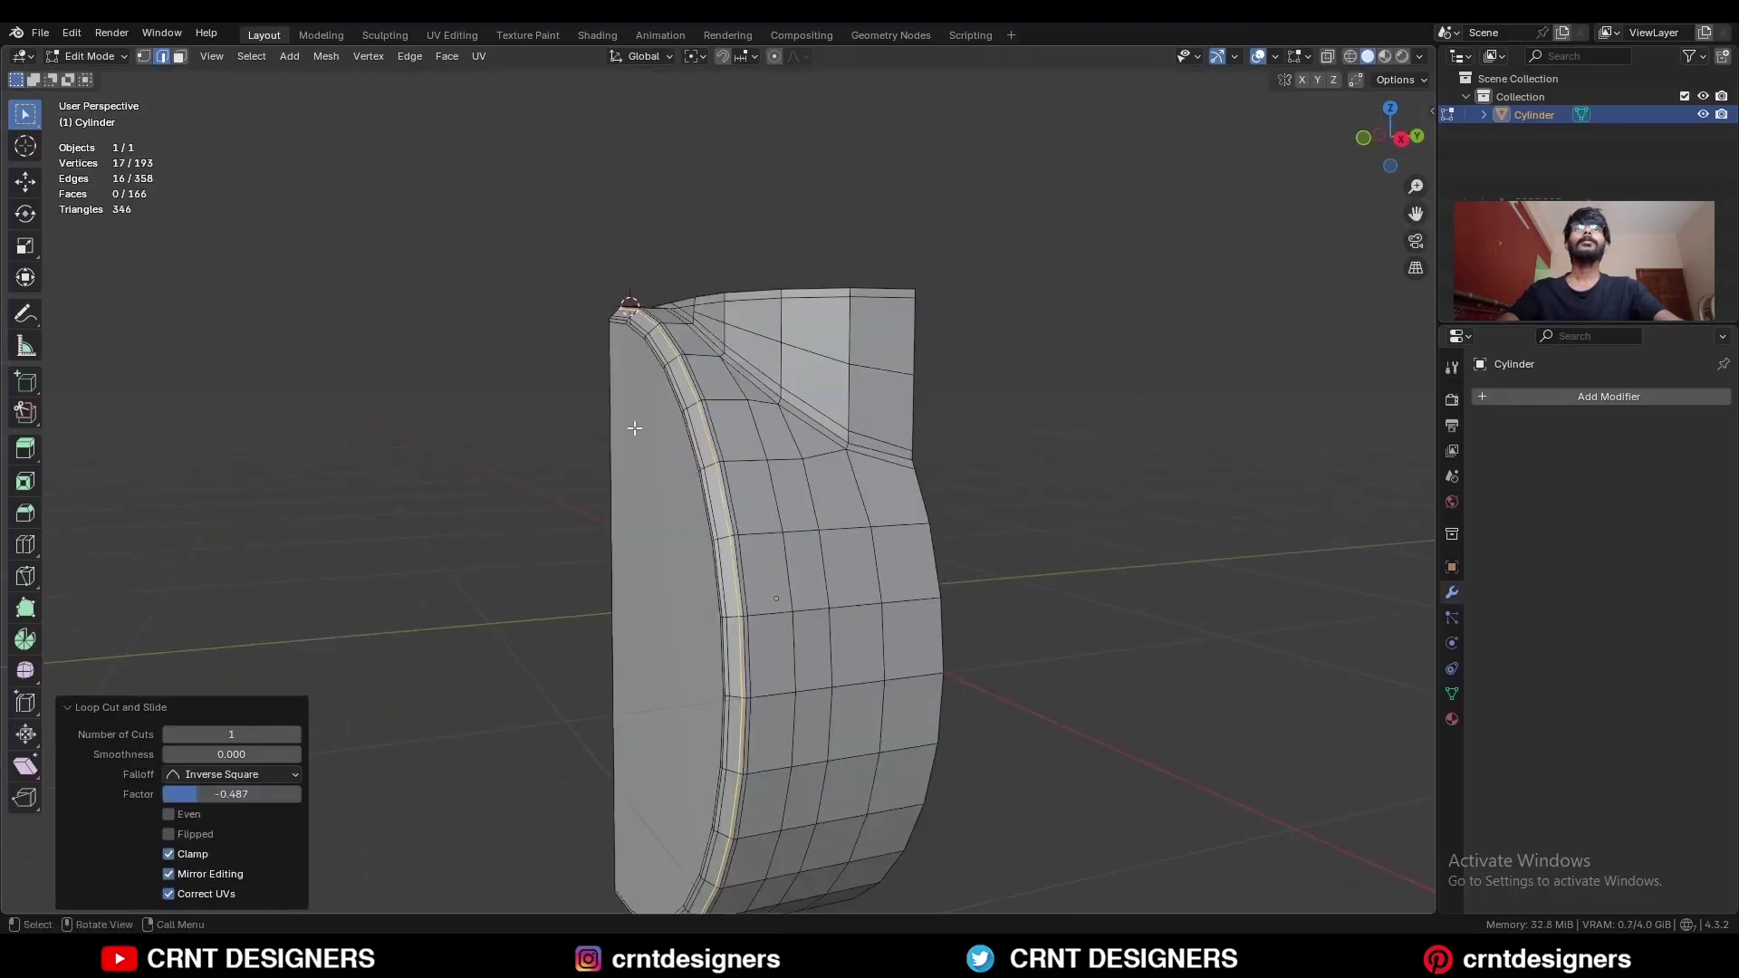
Inset the cylinder's flat front face by about 0.0448 m and delete the inner face.
{"action": "key", "text": "3"}
{"action": "left_click", "coordinate": [672, 551]}
{"action": "middle_click_drag", "start_coordinate": [671, 550], "coordinate": [889, 575]}
{"action": "key", "text": "i"}
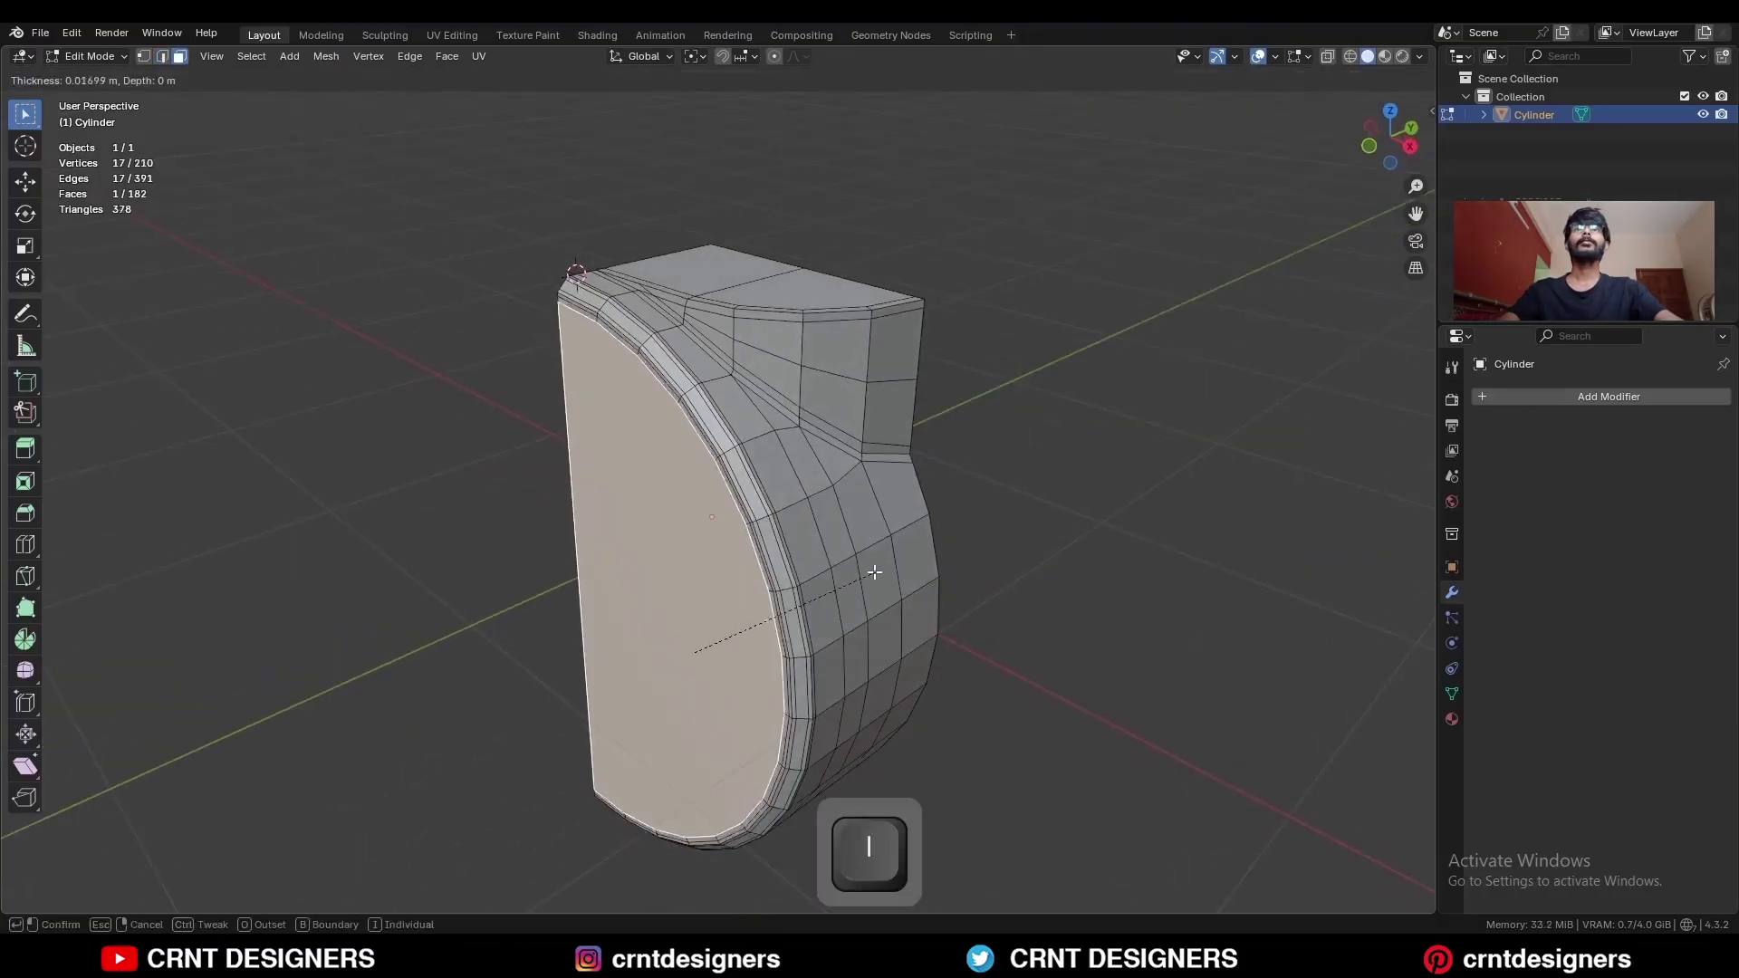
{"action": "left_click", "coordinate": [878, 573]}
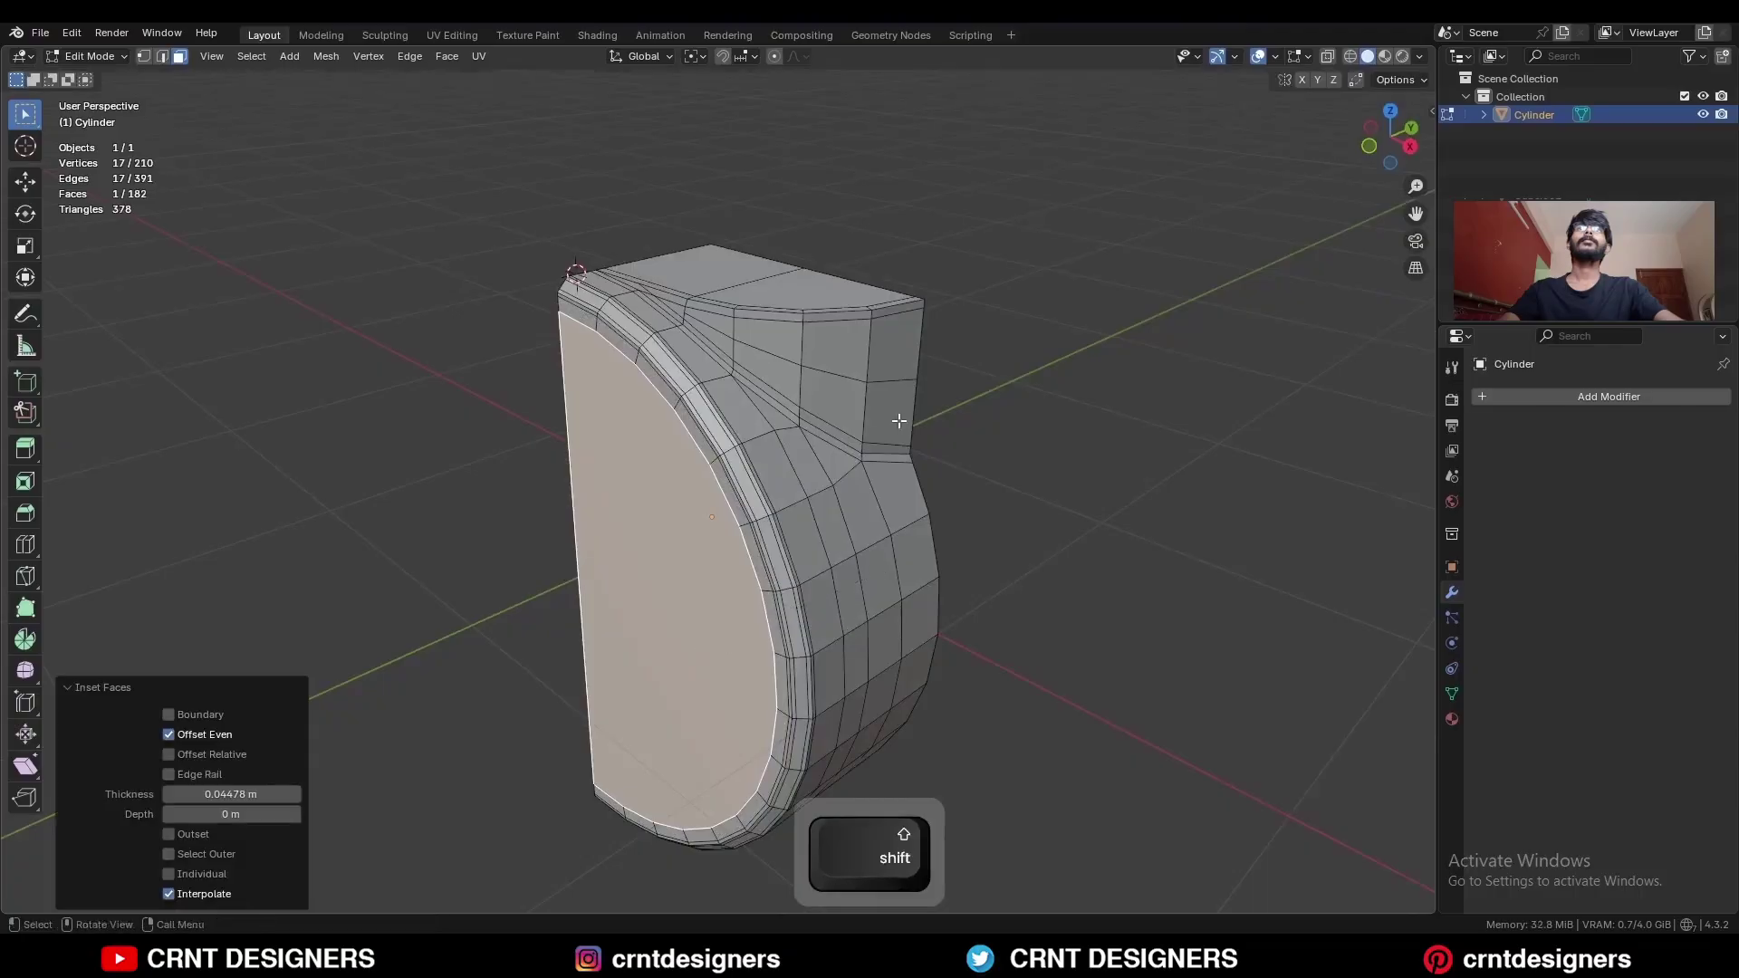
{"action": "key", "text": "x"}
{"action": "left_click", "coordinate": [899, 421]}
Symmetrize the whole mesh from front to back and from +X to -X to complete the ring-shaped body.
{"action": "middle_click_drag", "start_coordinate": [1001, 362], "coordinate": [743, 362]}
{"action": "key", "text": "a"}
{"action": "left_click", "coordinate": [326, 56]}
{"action": "left_click", "coordinate": [366, 315]}
{"action": "key", "text": "a"}
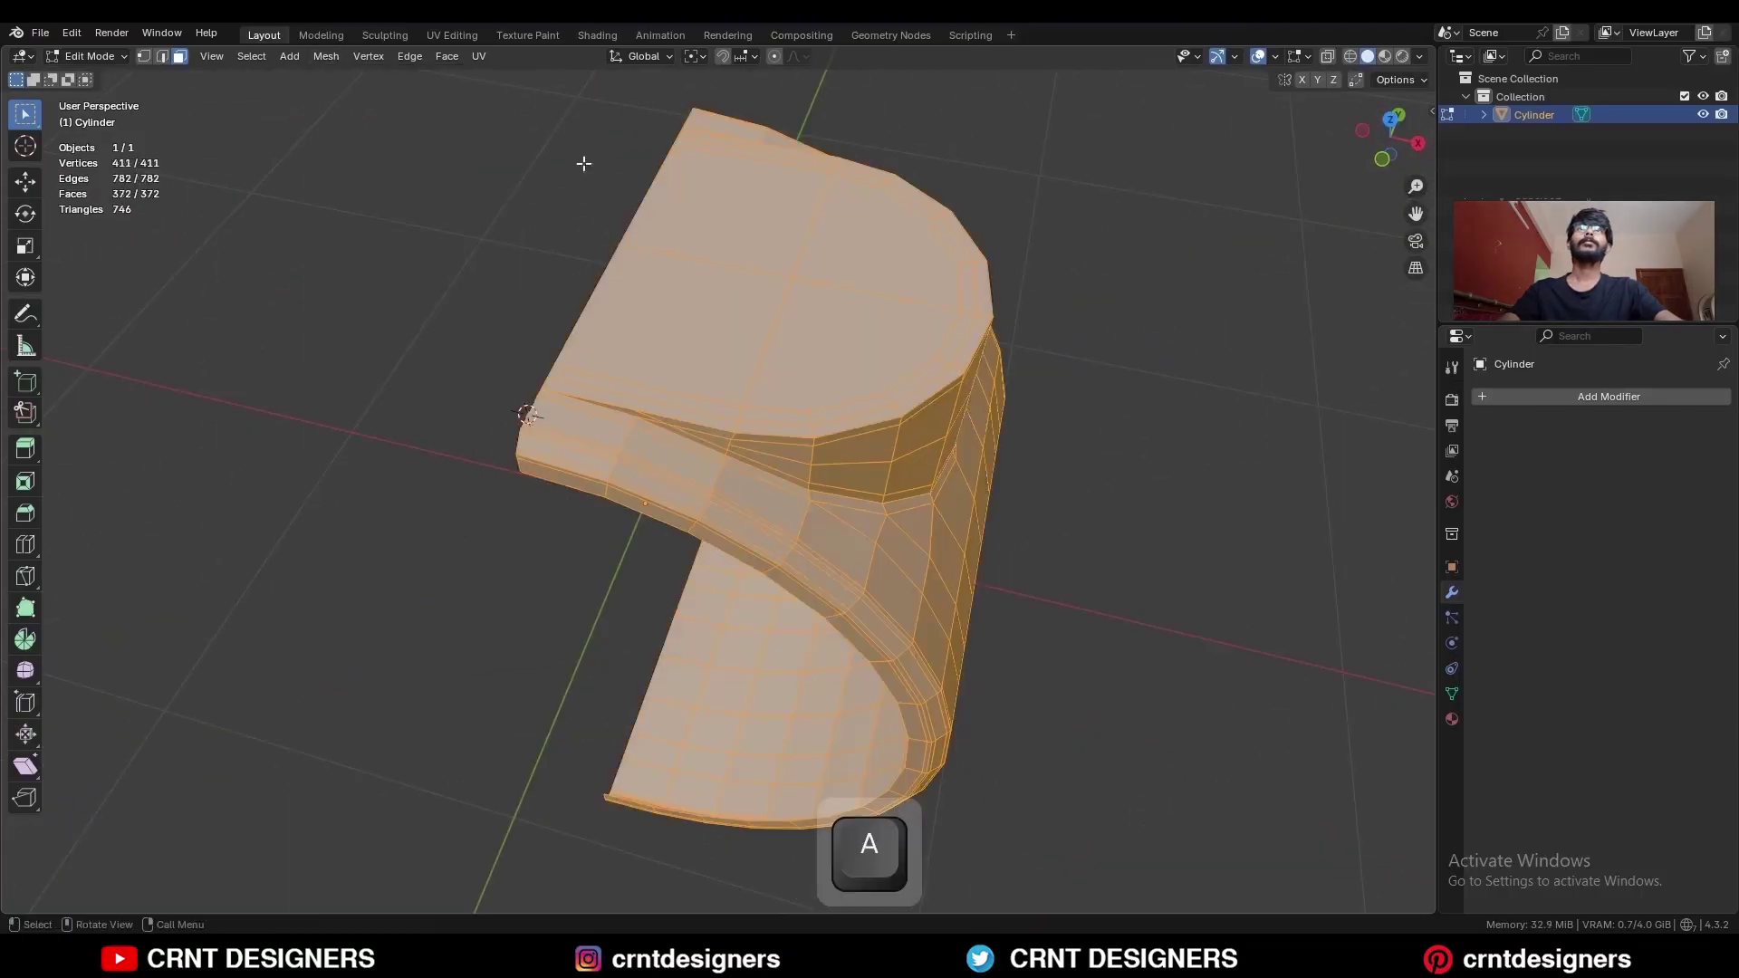
{"action": "left_click", "coordinate": [326, 56]}
{"action": "left_click", "coordinate": [376, 317]}
{"action": "left_click", "coordinate": [212, 773]}
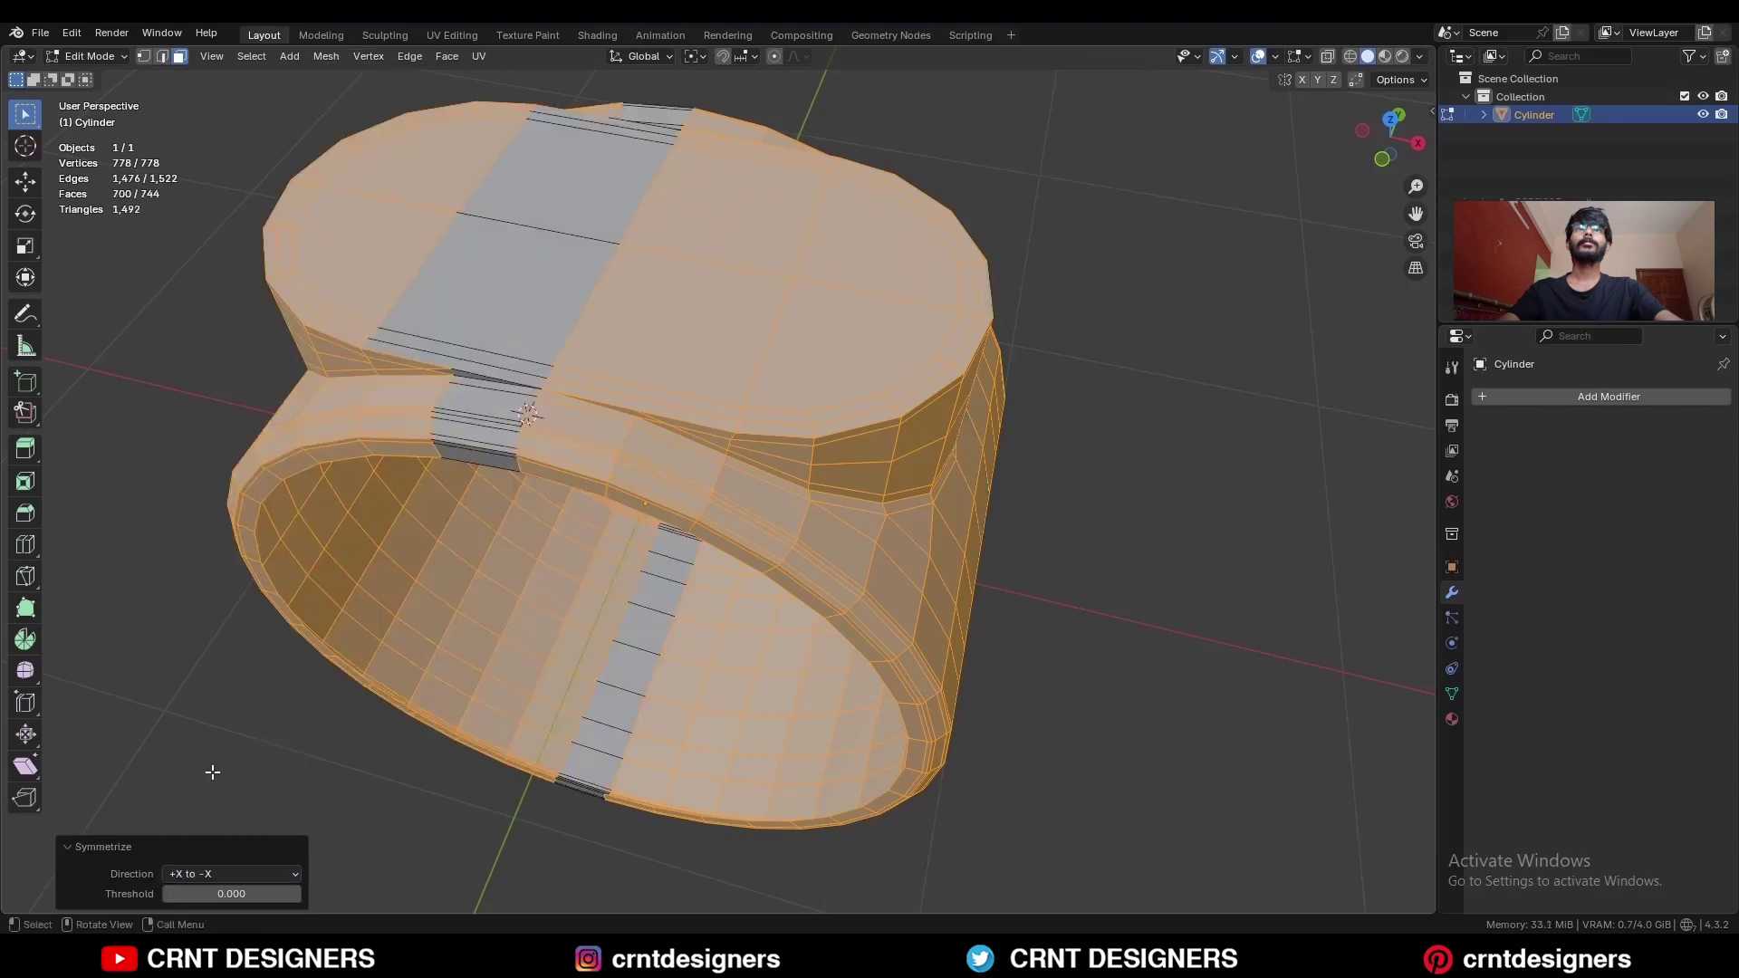
{"action": "left_click", "coordinate": [1131, 516]}
Snap the 3D cursor to the edge-crossing vertex in the +X half of the top surface and return to Object Mode.
{"action": "scroll", "coordinate": [1013, 590], "scroll_direction": "down", "scroll_amount": 2}
{"action": "middle_click_drag", "start_coordinate": [1014, 590], "coordinate": [846, 471]}
{"action": "key", "text": "1"}
{"action": "left_click", "coordinate": [790, 383], "text": "shift"}
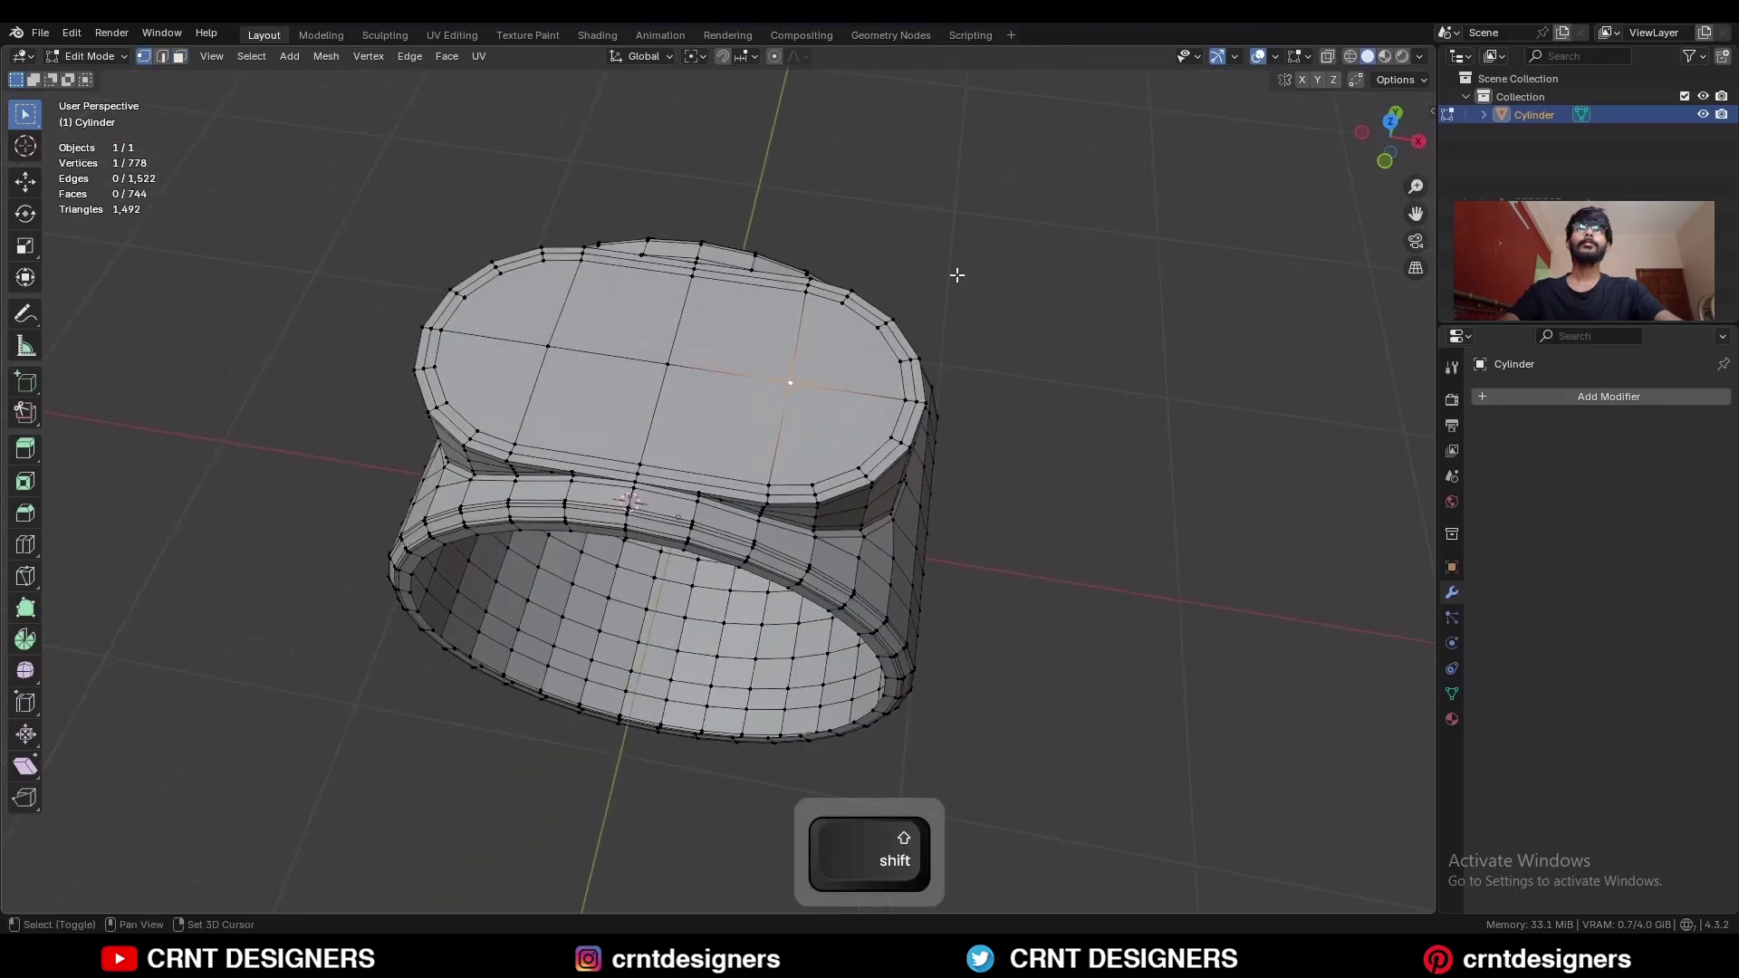
{"action": "key", "text": "shift+s"}
{"action": "left_click", "coordinate": [961, 400]}
{"action": "key", "text": "Tab"}
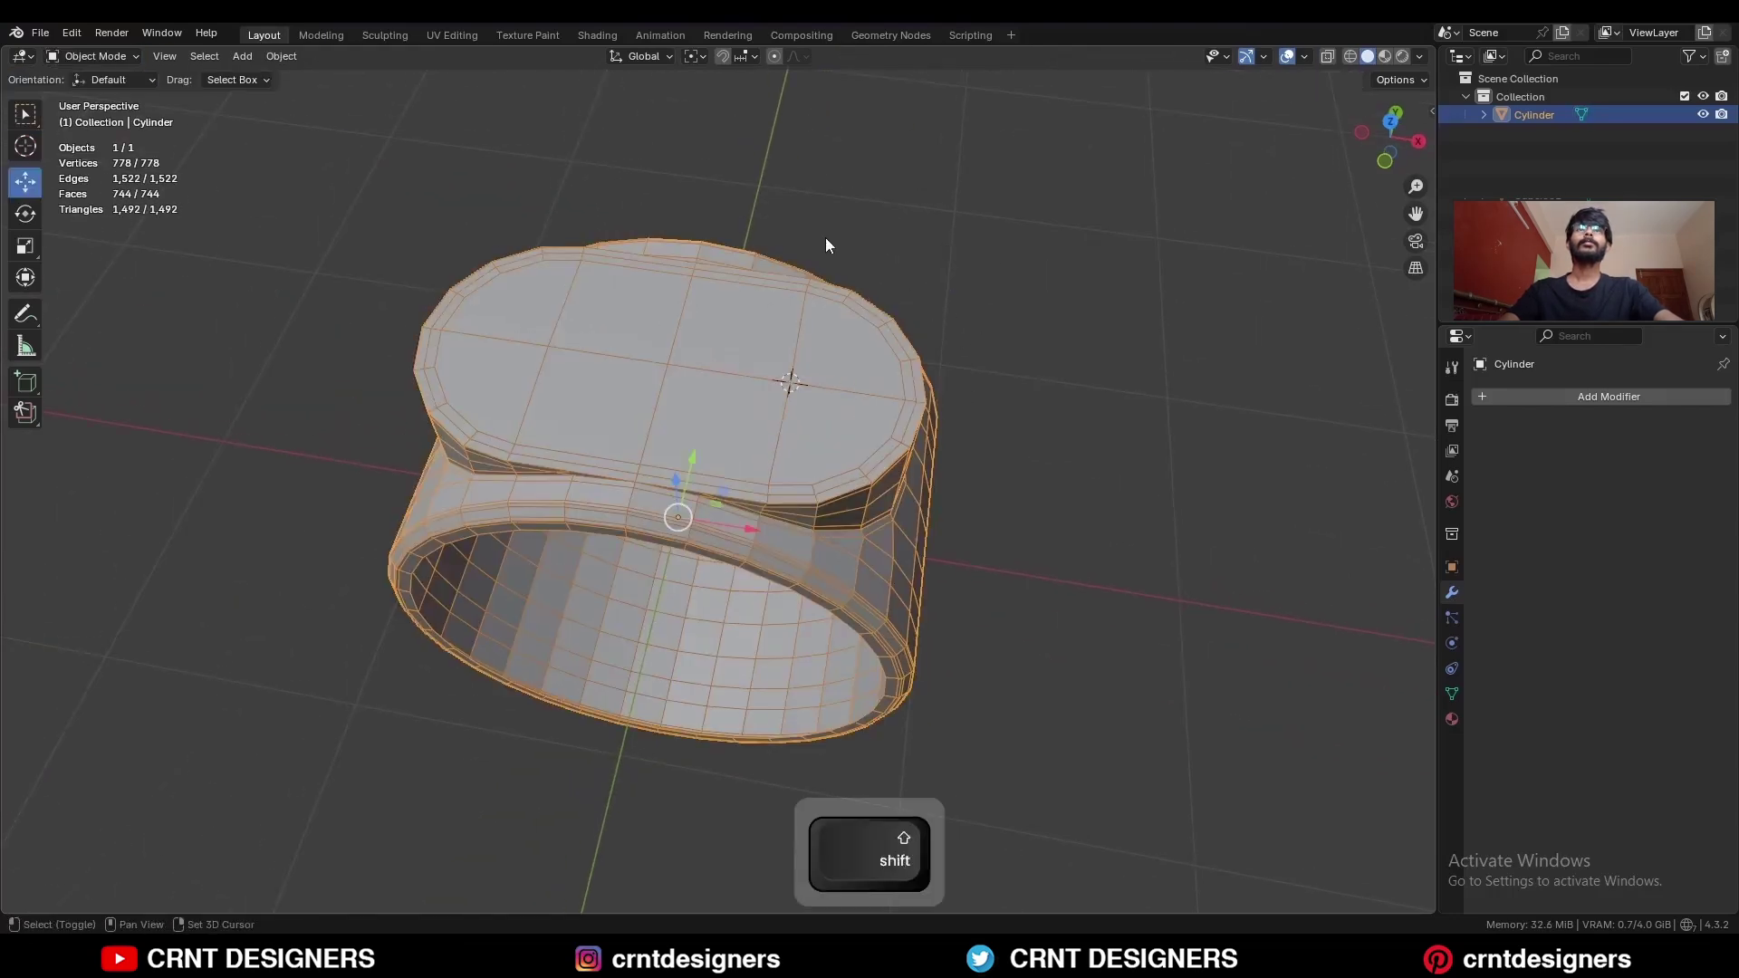
Add a 16-vertex cylinder at the 3D cursor and scale it down to fit inside the raised body's rounded end.
{"action": "key", "text": "shift+a"}
{"action": "mouse_move", "coordinate": [825, 237]}
{"action": "left_click", "coordinate": [955, 328]}
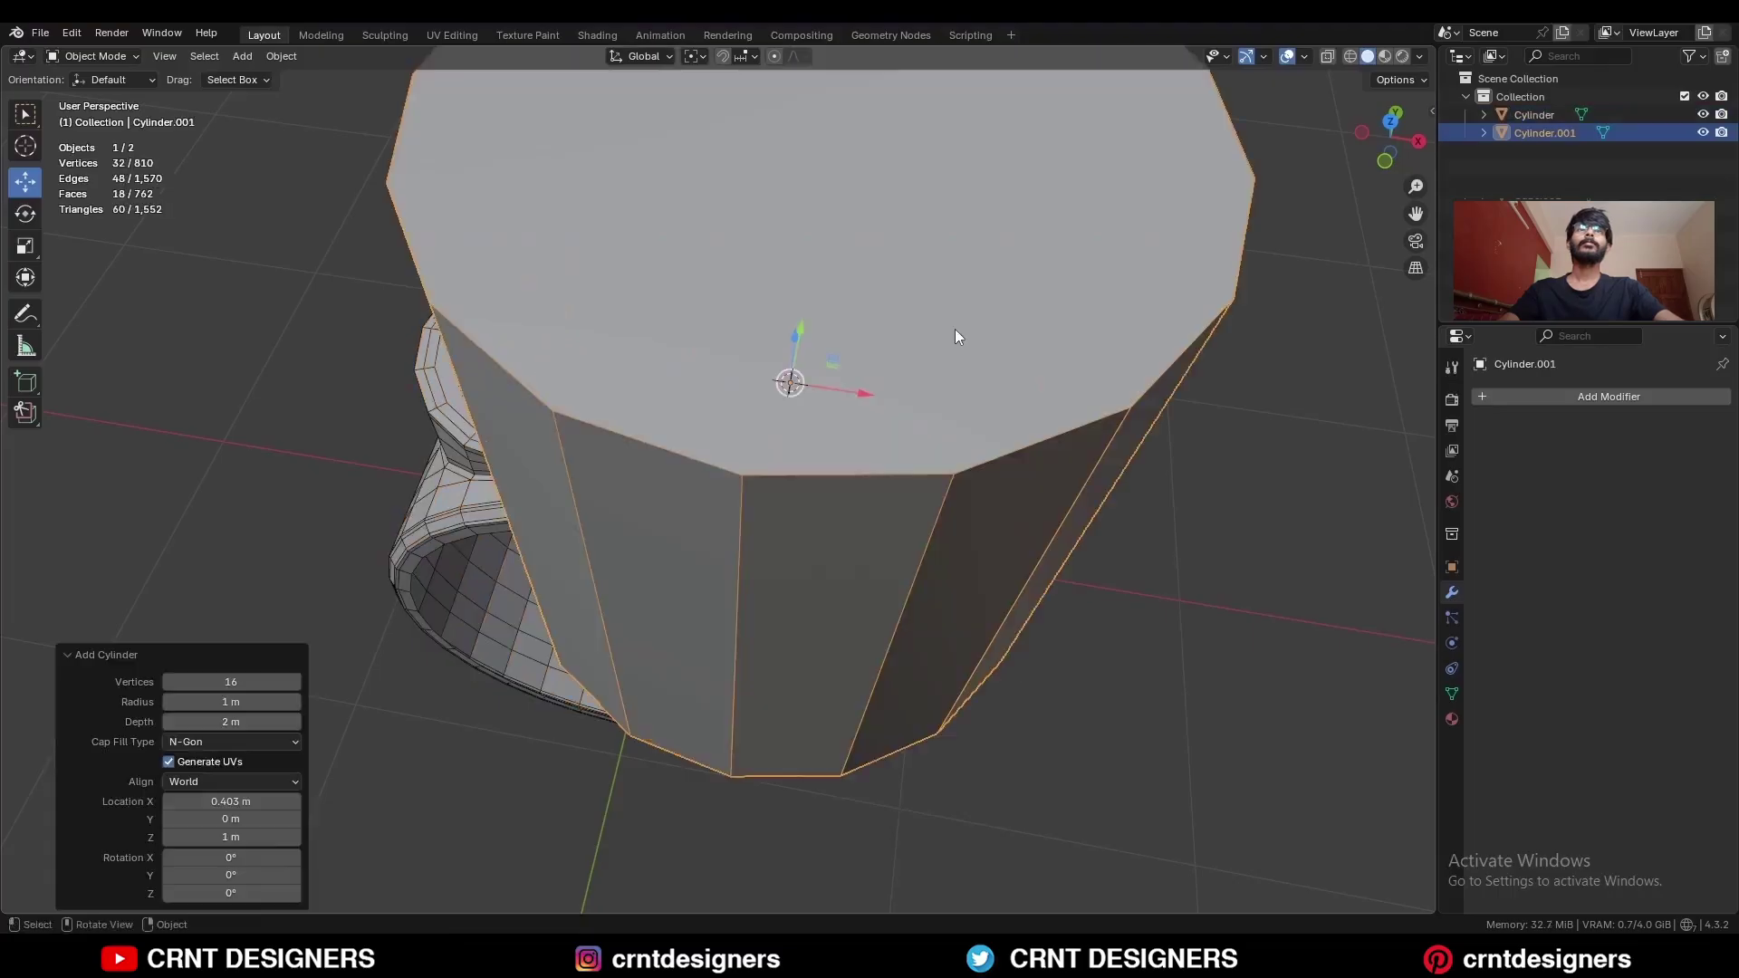
{"action": "key", "text": "s"}
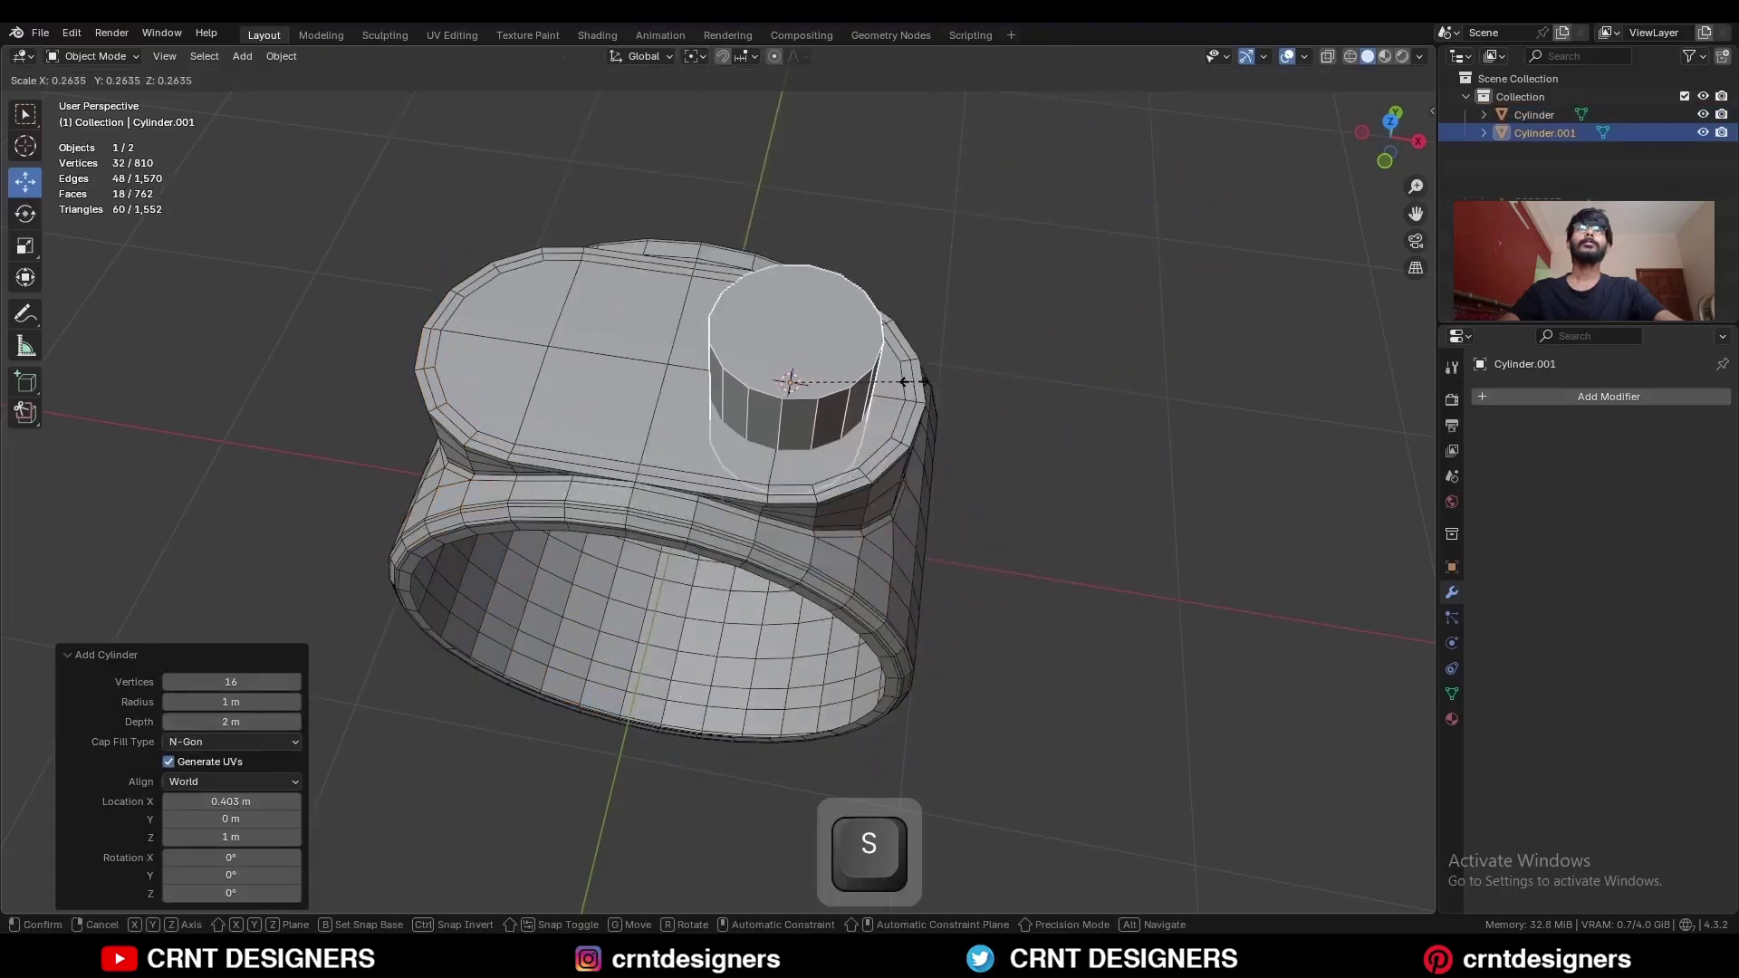
{"action": "left_click", "coordinate": [969, 399]}
Subtract the small cylinder from the main body with a Boolean Difference and apply the modifier.
{"action": "middle_click_drag", "start_coordinate": [969, 399], "coordinate": [823, 424]}
{"action": "left_click", "coordinate": [902, 473], "text": "shift"}
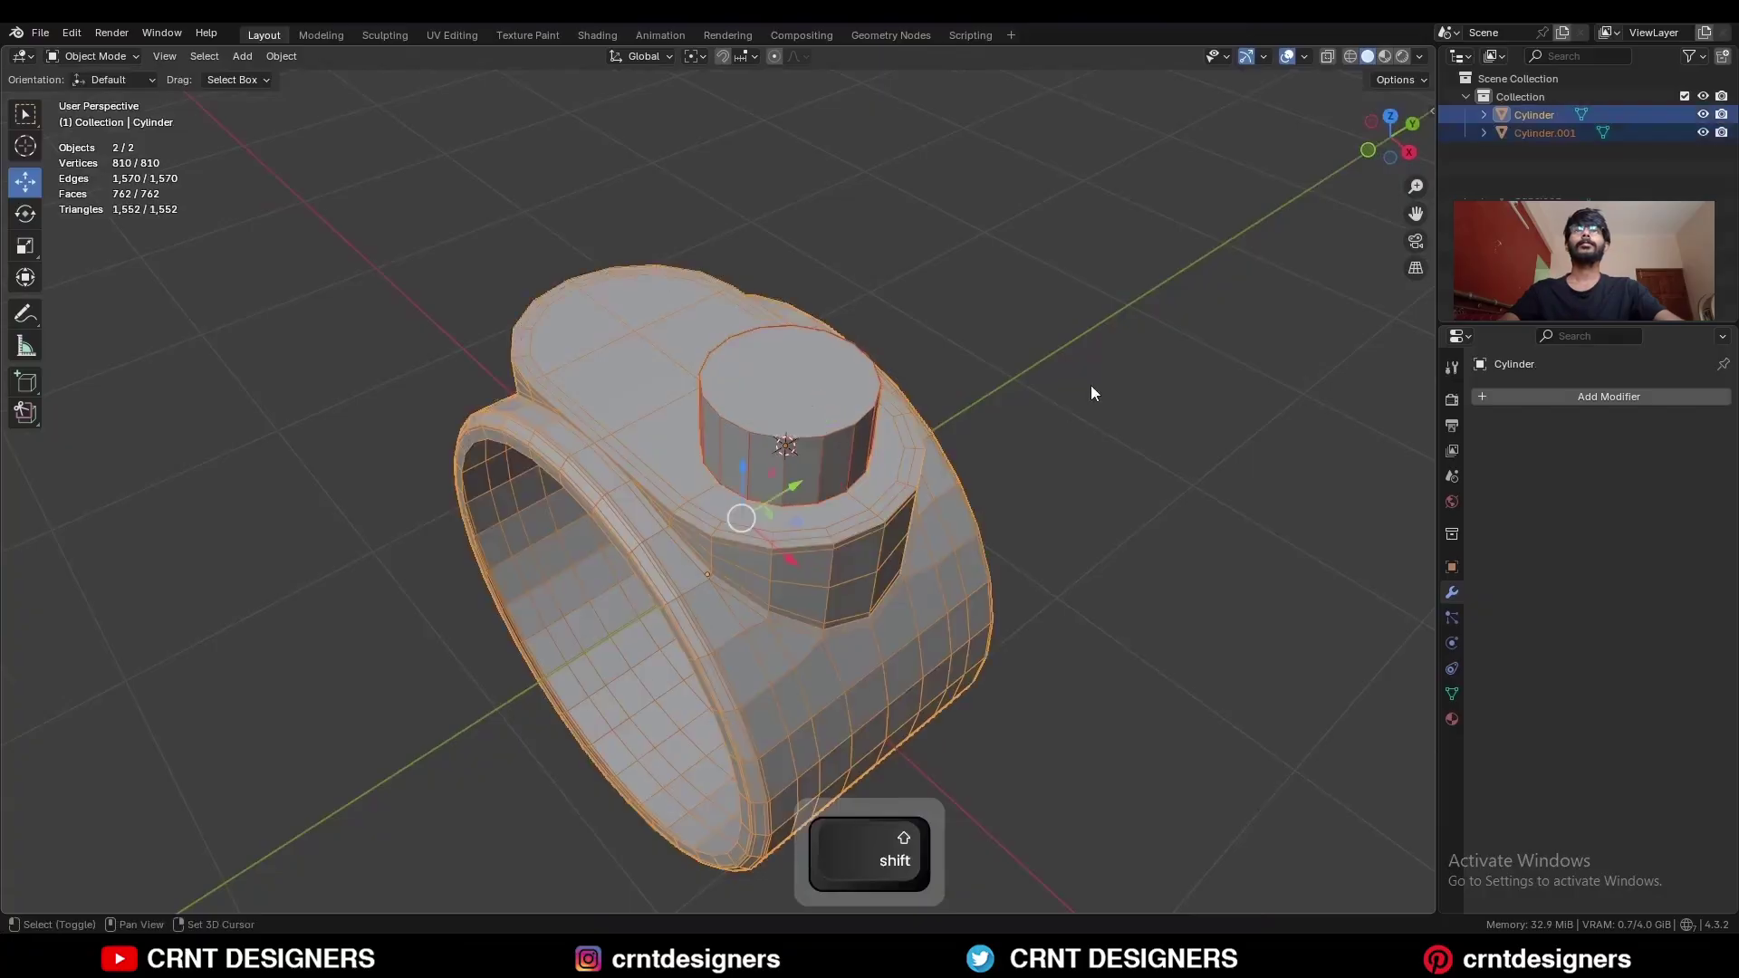
{"action": "key", "text": "shift+q"}
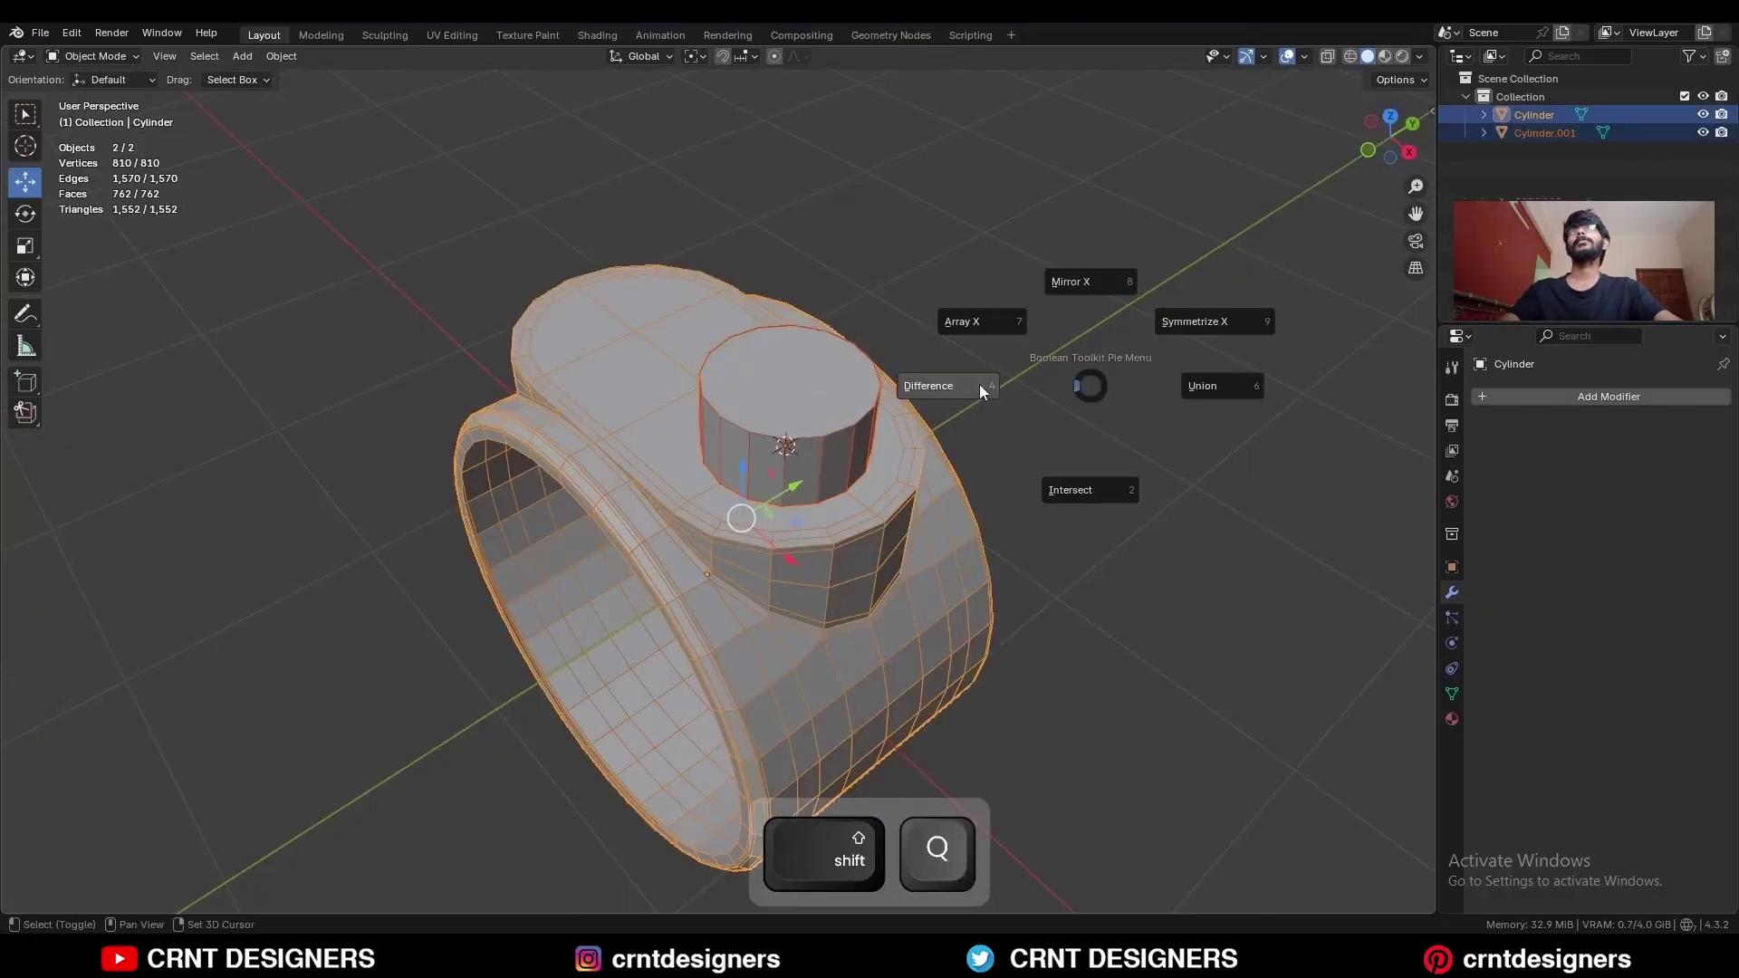
{"action": "left_click", "coordinate": [967, 404]}
{"action": "middle_click_drag", "start_coordinate": [967, 404], "coordinate": [998, 426]}
{"action": "left_click", "coordinate": [926, 444]}
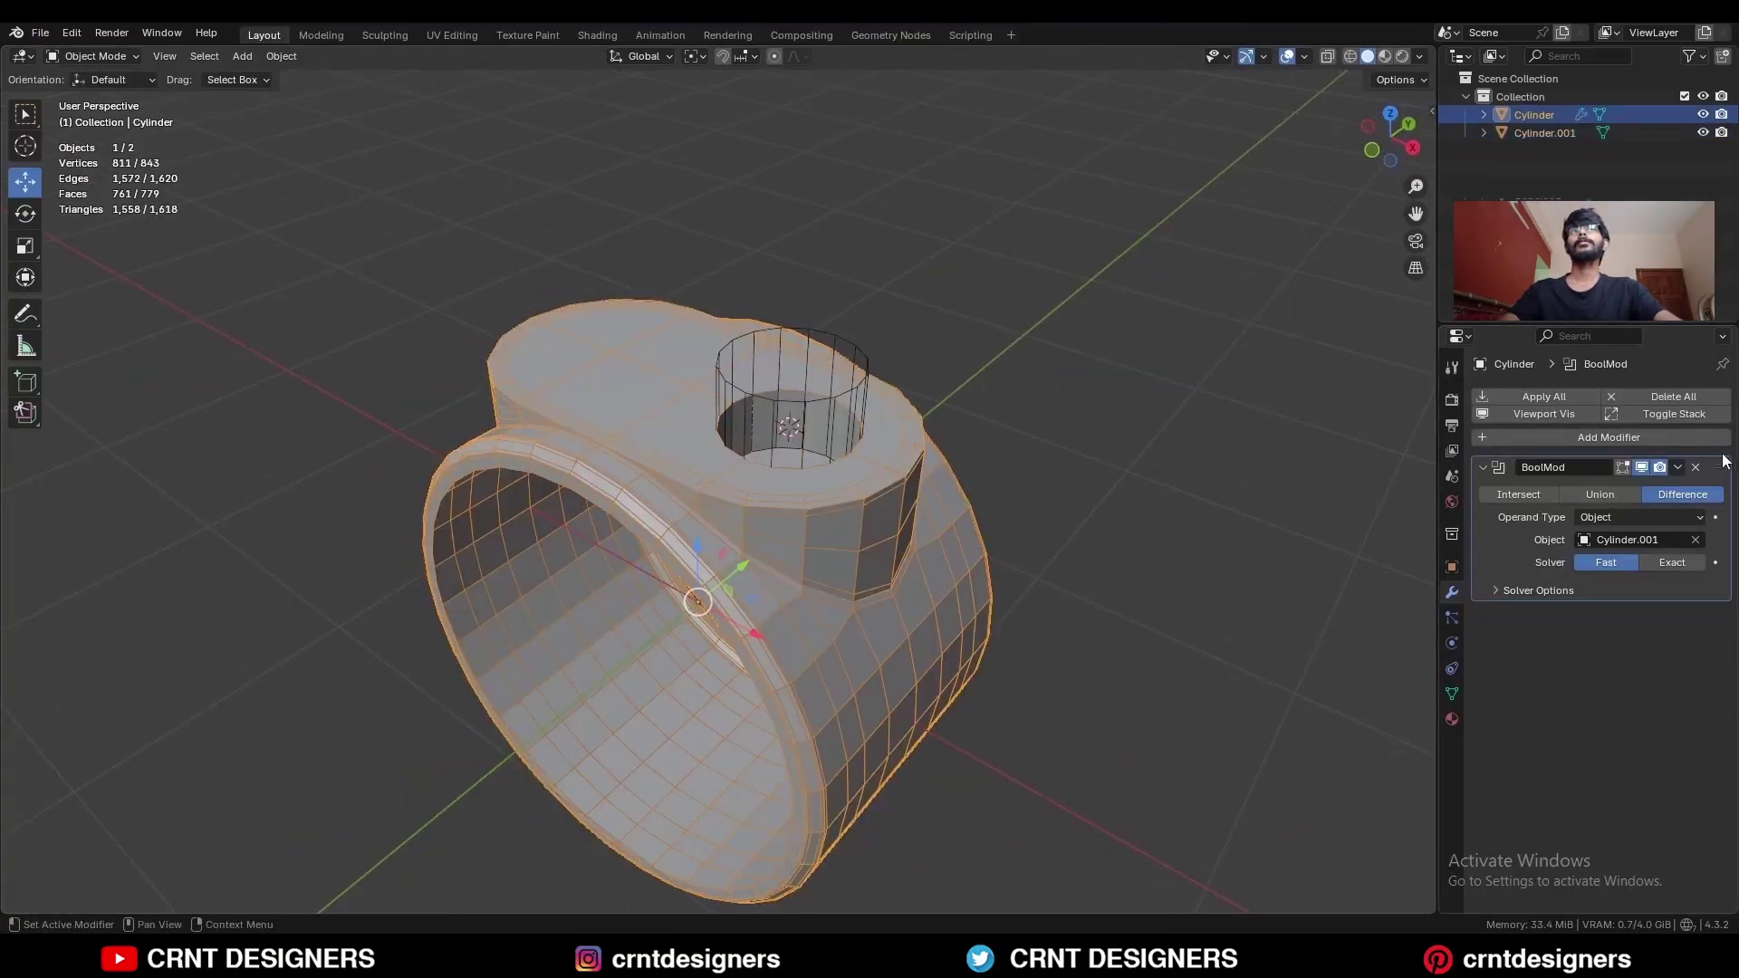
{"action": "left_click", "coordinate": [1660, 488]}
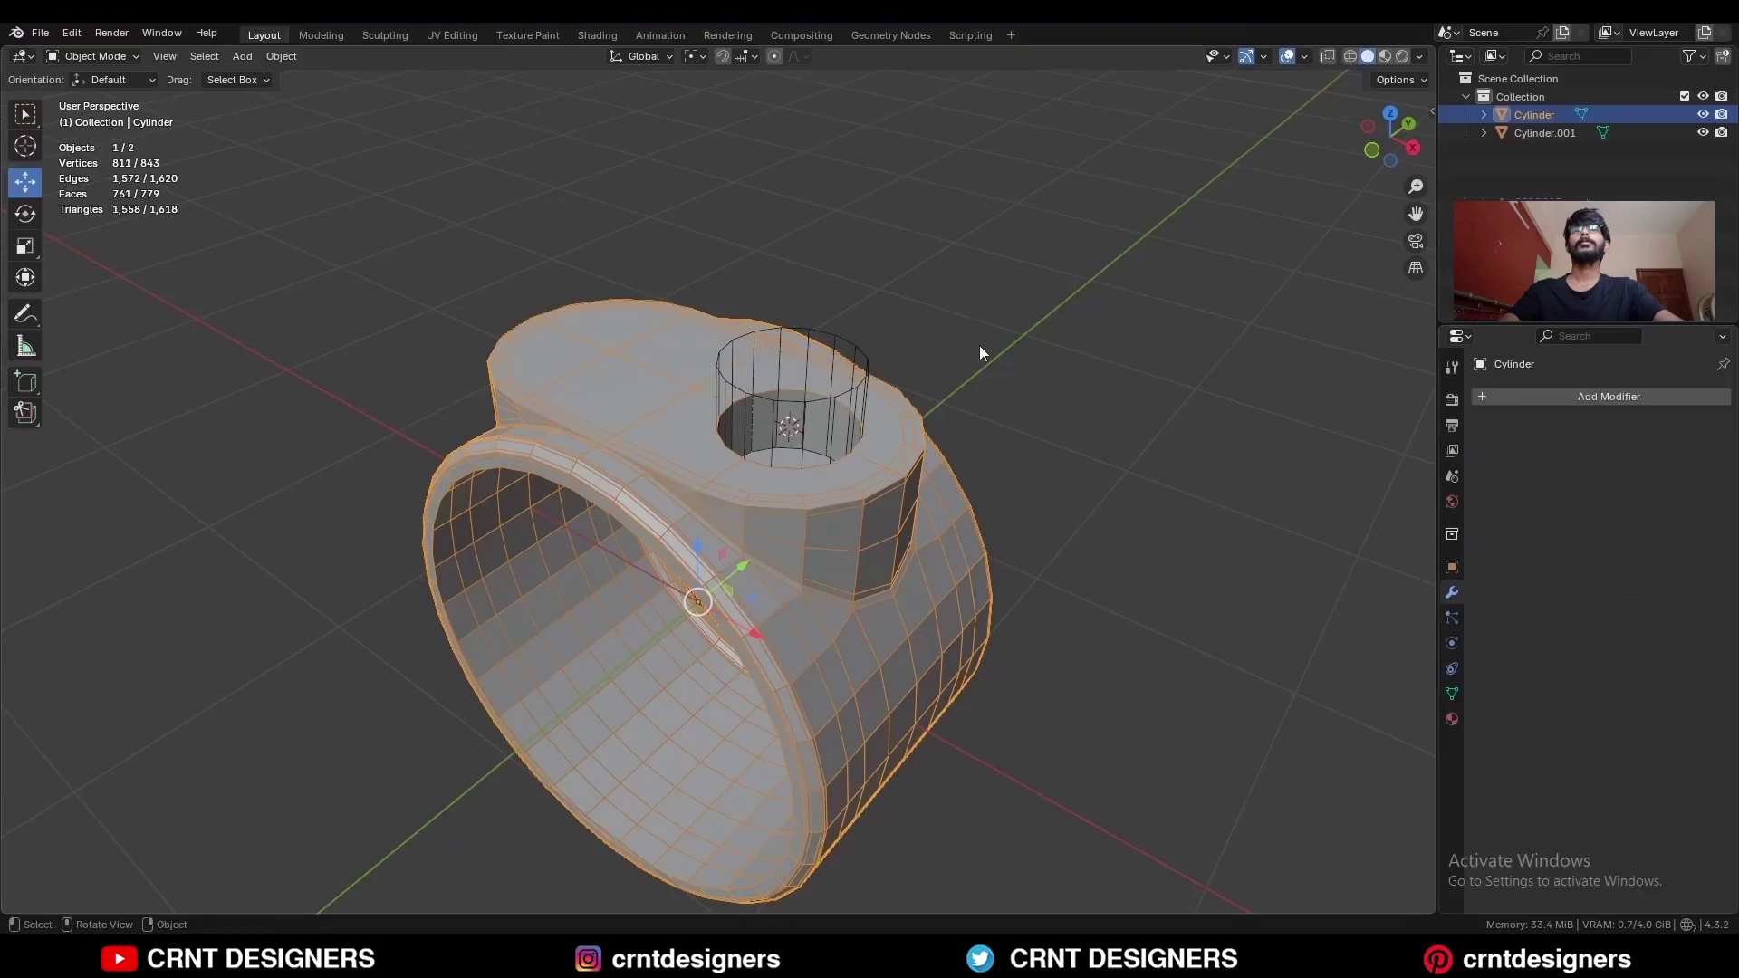
Delete the small cutter cylinder.
{"action": "left_click", "coordinate": [865, 349]}
{"action": "key", "text": "x"}
{"action": "left_click", "coordinate": [861, 346]}
Dissolve the circular recess's wall and floor faces in Edit Mode into one flat round face on the top surface.
{"action": "scroll", "coordinate": [856, 398], "scroll_direction": "up", "scroll_amount": 4}
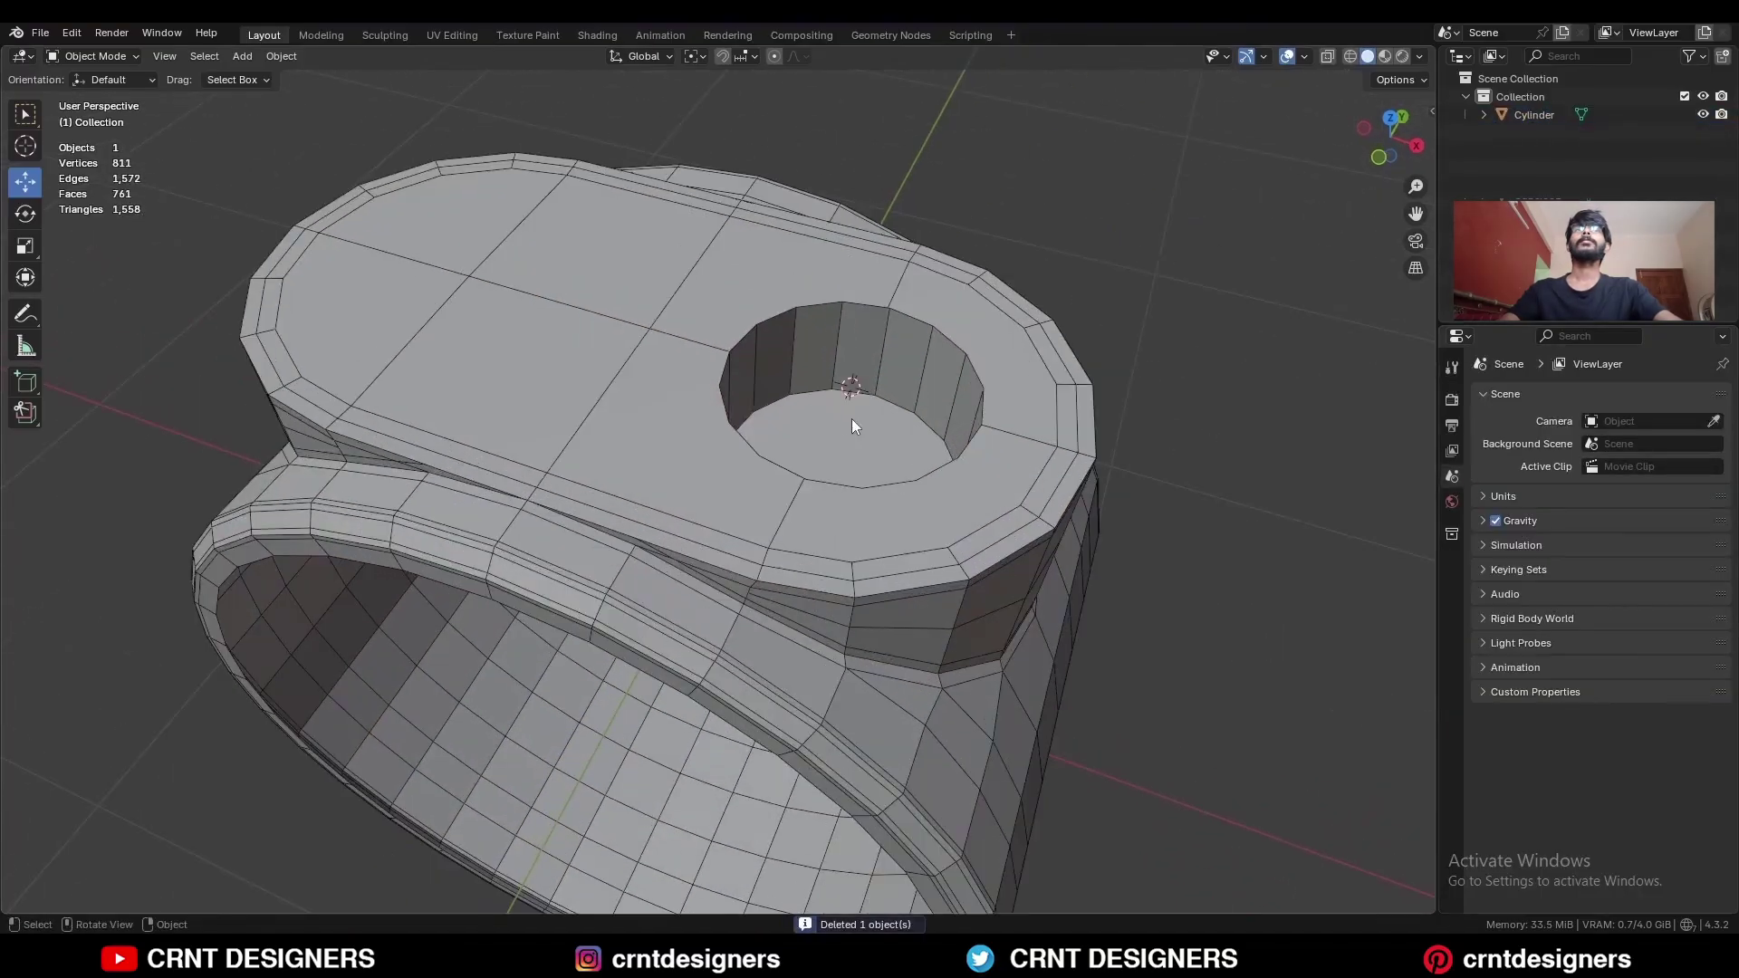
{"action": "left_click", "coordinate": [847, 418]}
{"action": "key", "text": "Tab"}
{"action": "middle_click_drag", "start_coordinate": [841, 416], "coordinate": [1124, 488]}
{"action": "key", "text": "3"}
{"action": "key", "text": "ctrl+x"}
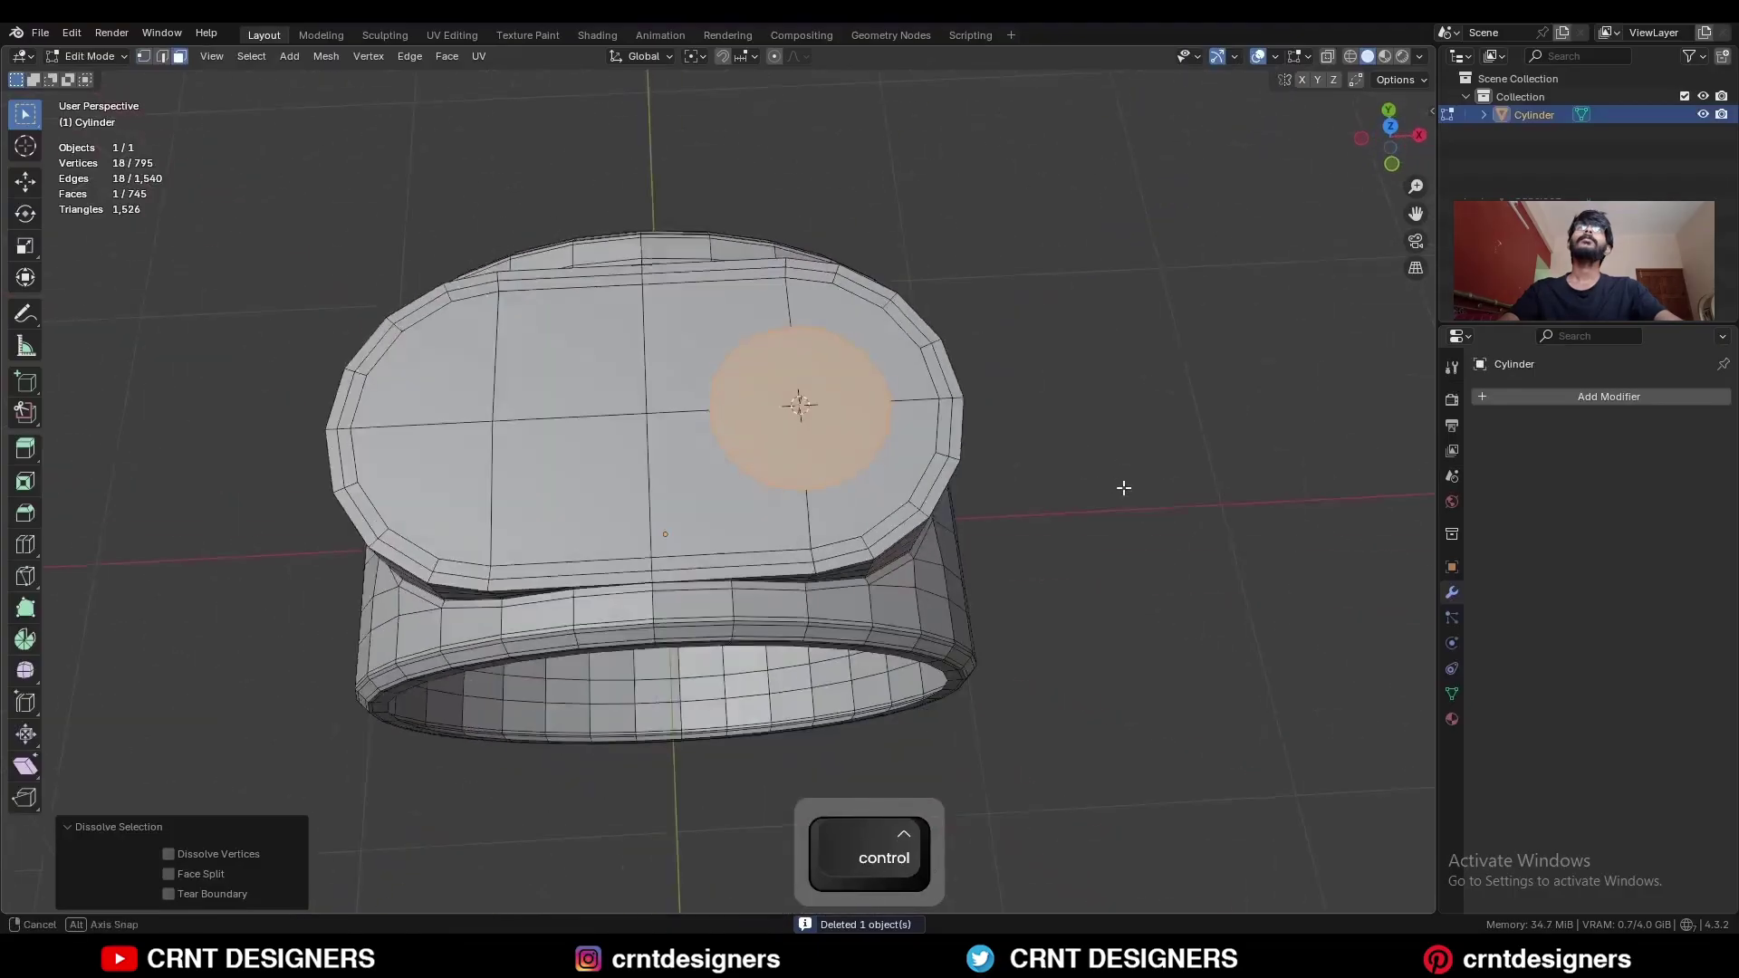
Inset the round face on the top surface by about 0.056 m and extrude it about 0.106 m down into the body.
{"action": "middle_click_drag", "start_coordinate": [1124, 488], "coordinate": [1137, 525]}
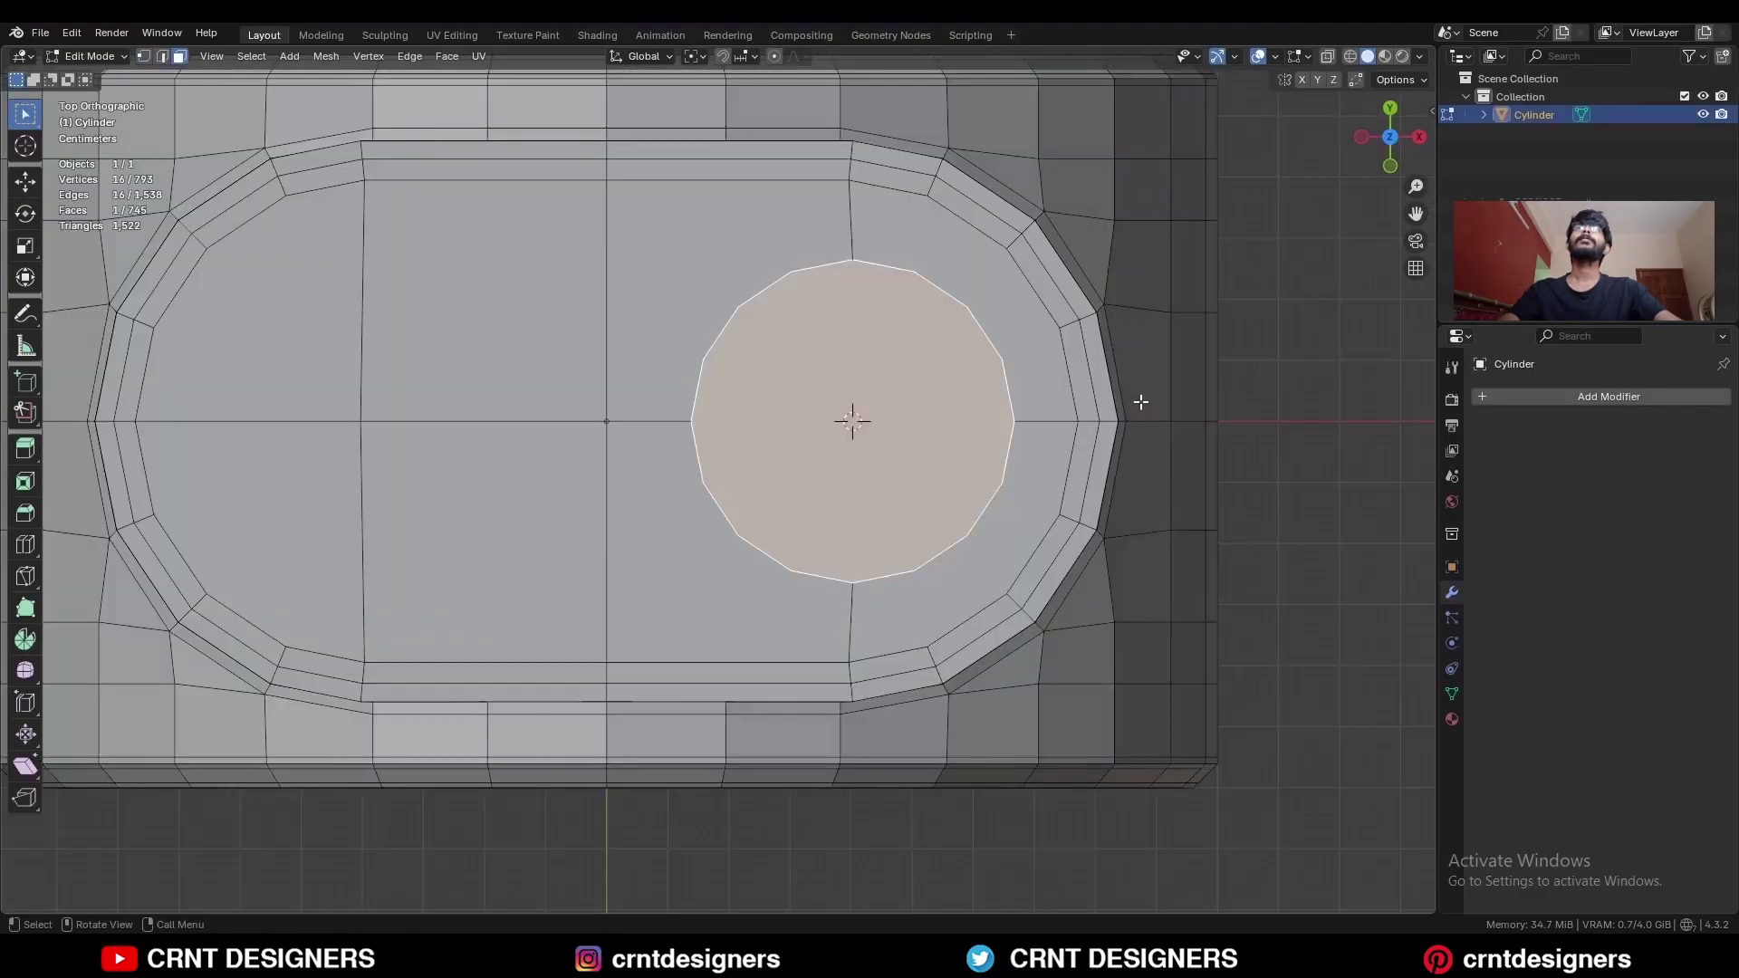
{"action": "key", "text": "i"}
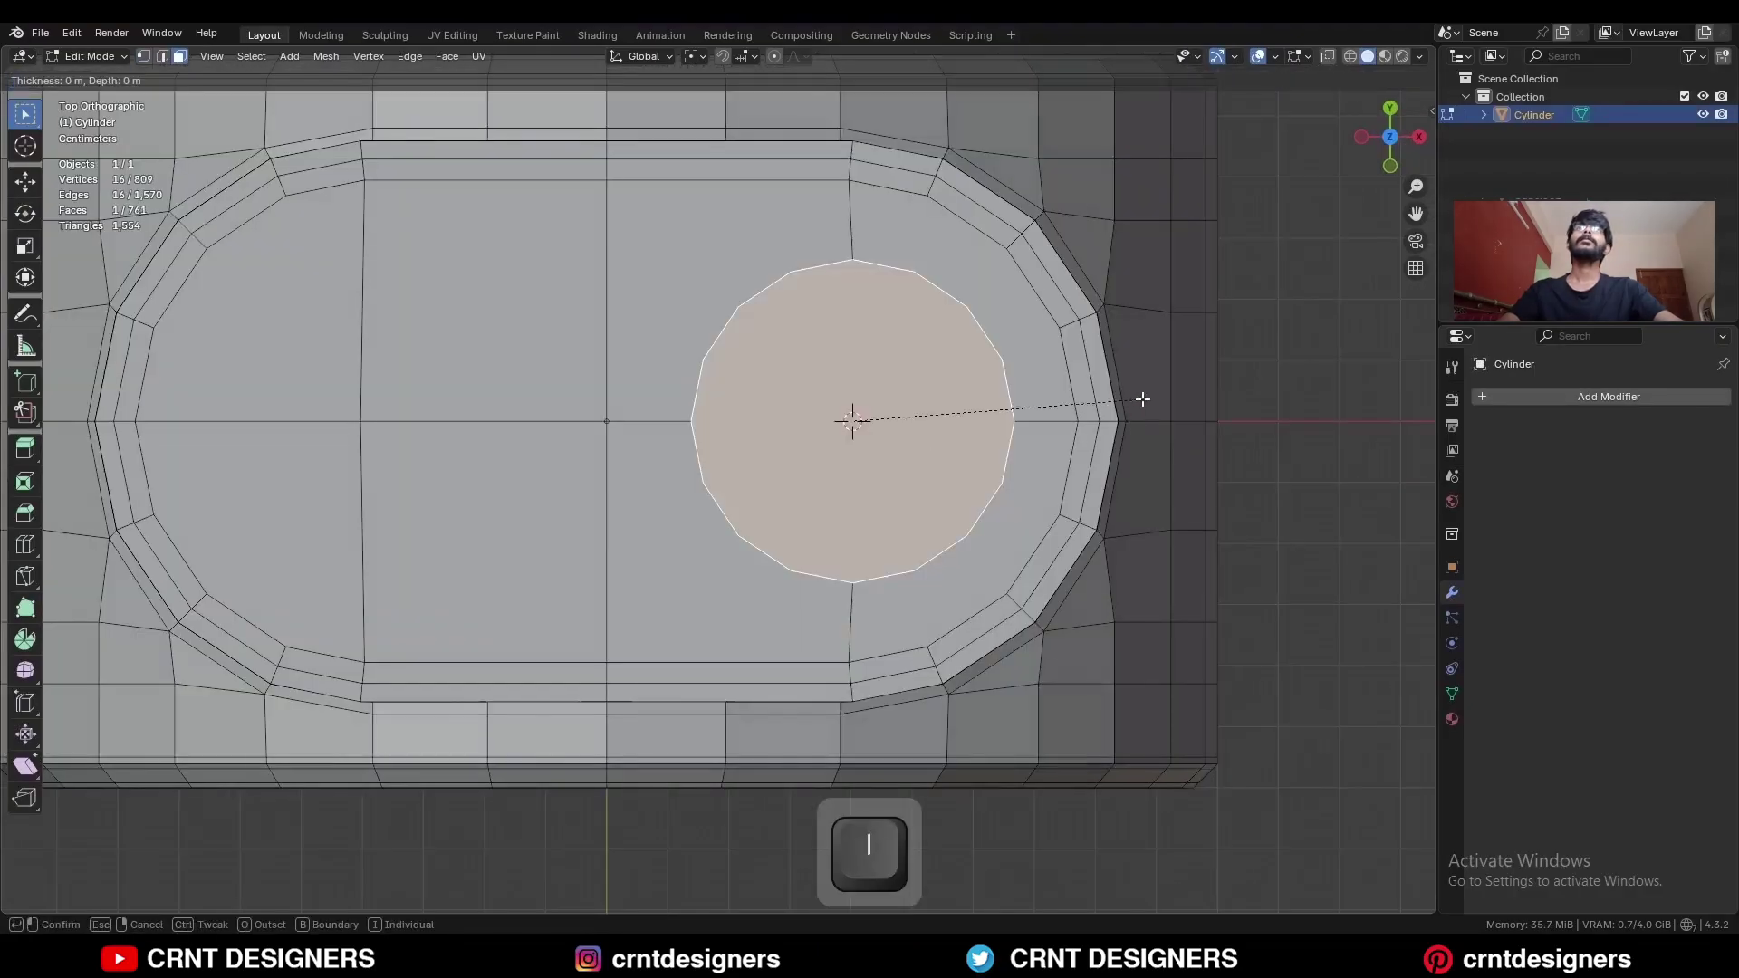
{"action": "left_click", "coordinate": [1119, 407], "text": "shift"}
{"action": "middle_click_drag", "start_coordinate": [1118, 408], "coordinate": [1035, 335]}
{"action": "key", "text": "e"}
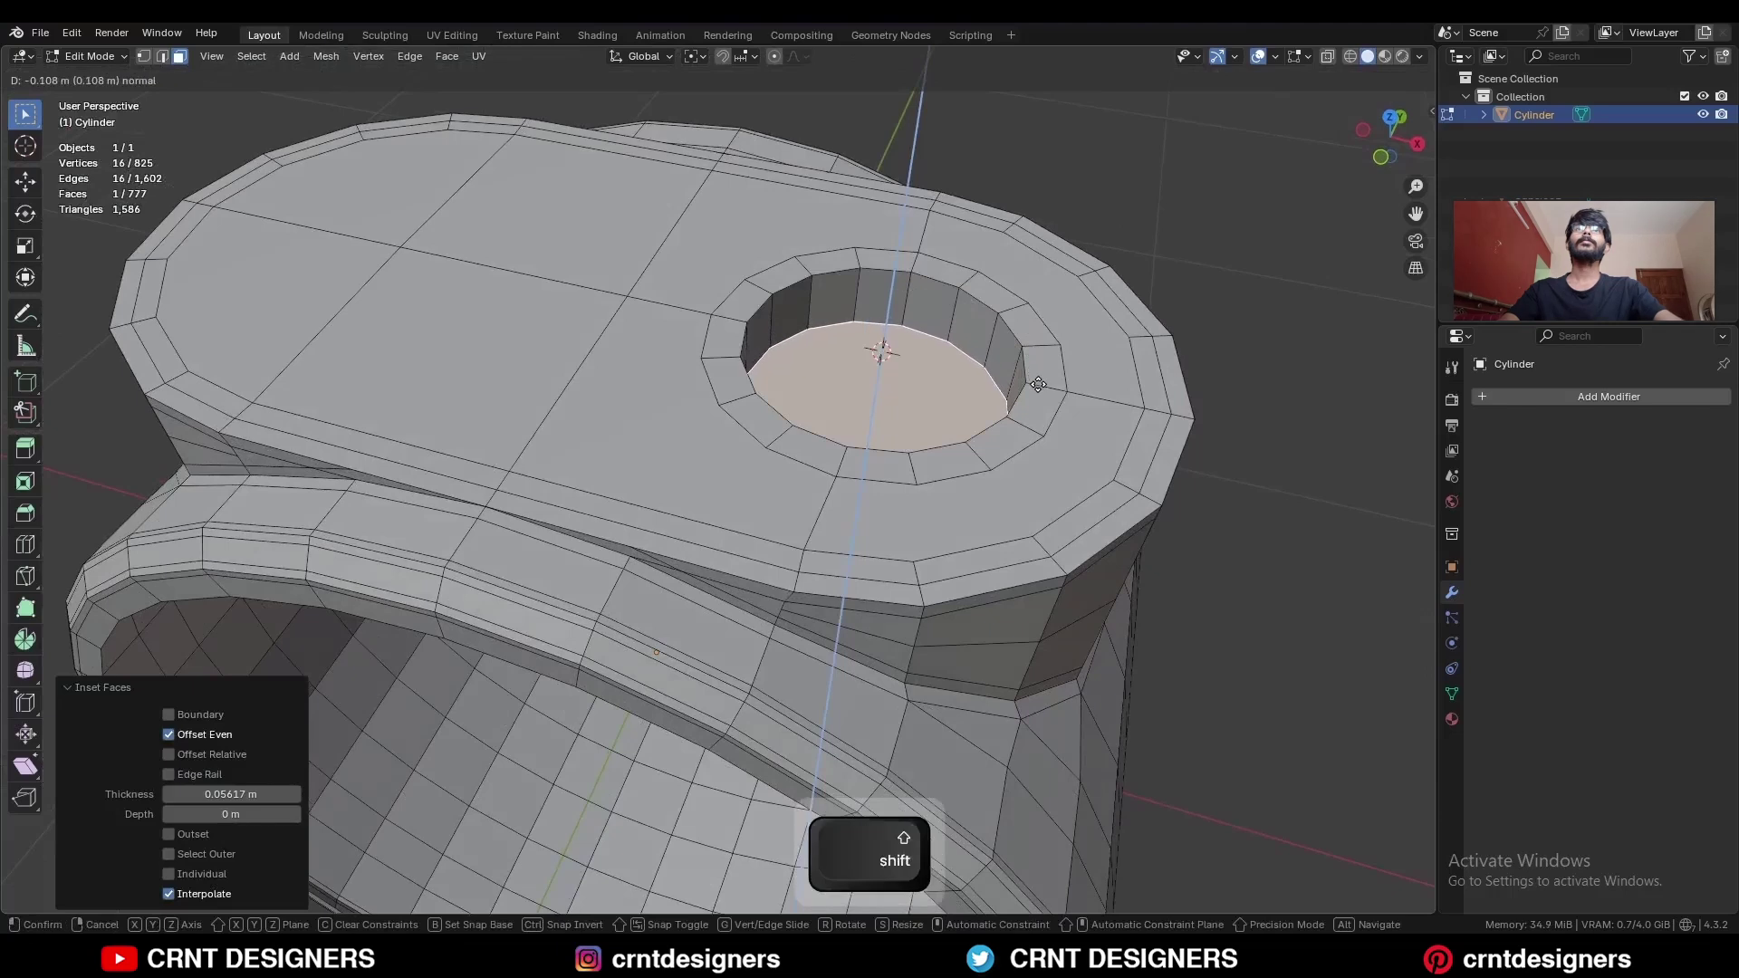
{"action": "left_click", "coordinate": [1038, 385], "text": "shift"}
{"action": "middle_click_drag", "start_coordinate": [1146, 343], "coordinate": [1140, 381]}
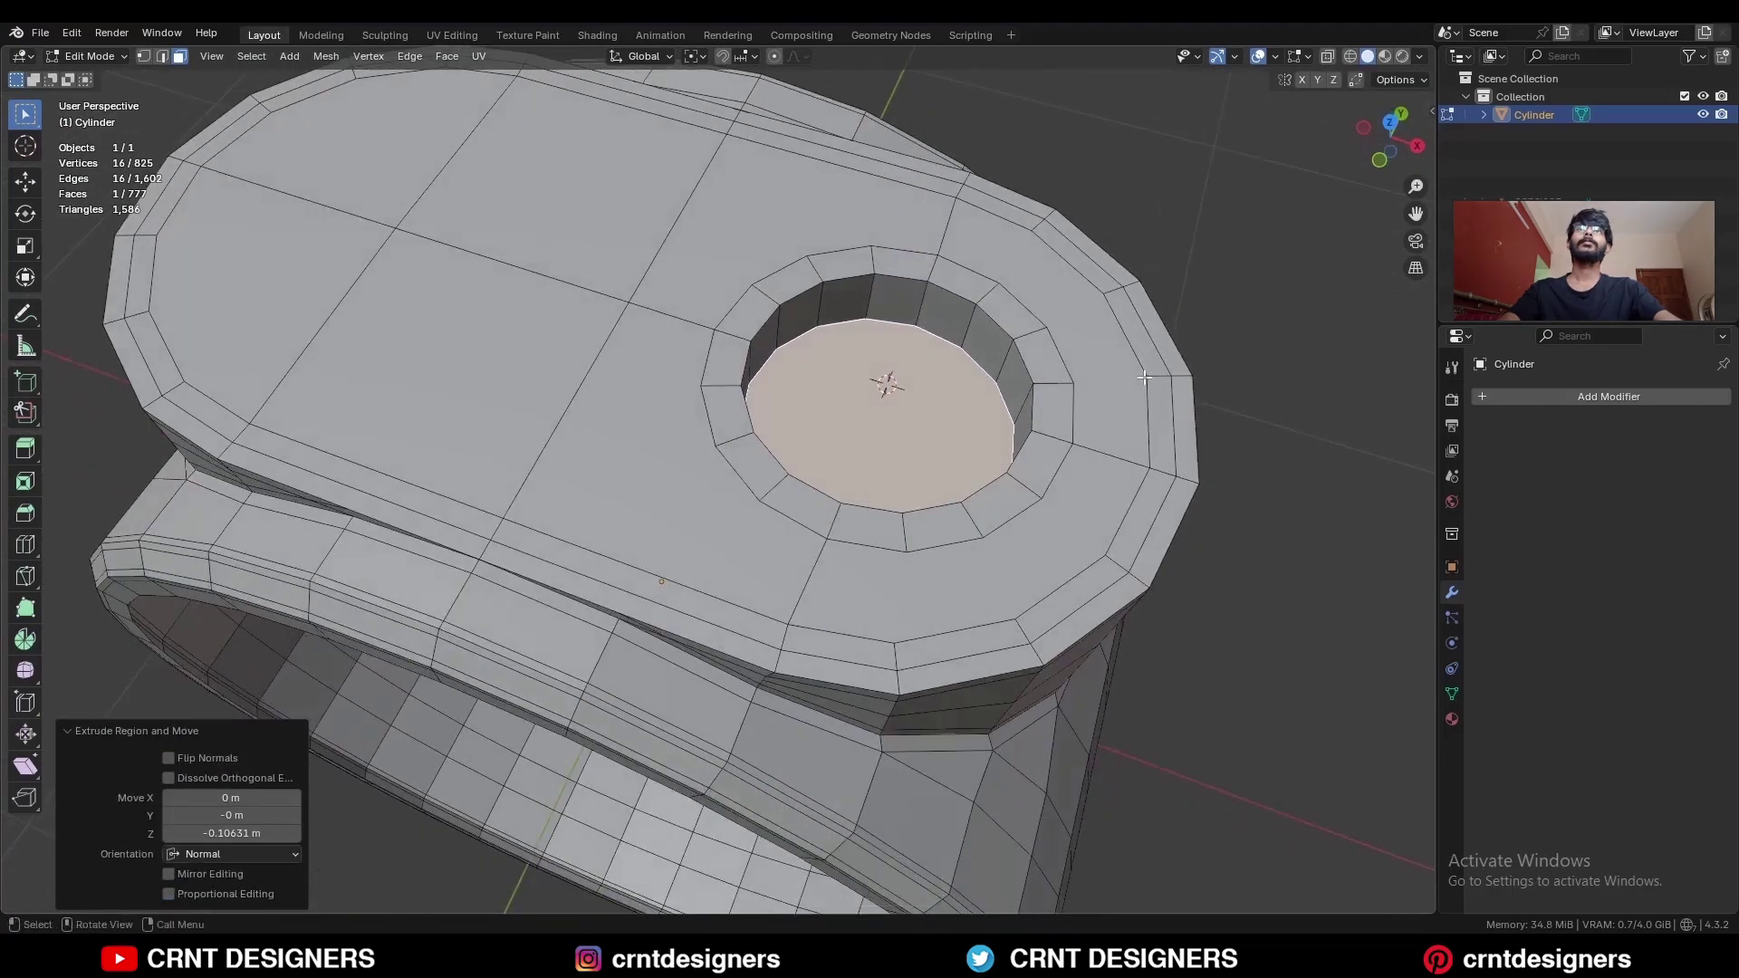
Inset the recess's floor, delete its inner face and close the hole with a Grid Fill of span 4.
{"action": "key", "text": "i"}
{"action": "left_click", "coordinate": [1122, 381]}
{"action": "key", "text": "x"}
{"action": "left_click", "coordinate": [1120, 381]}
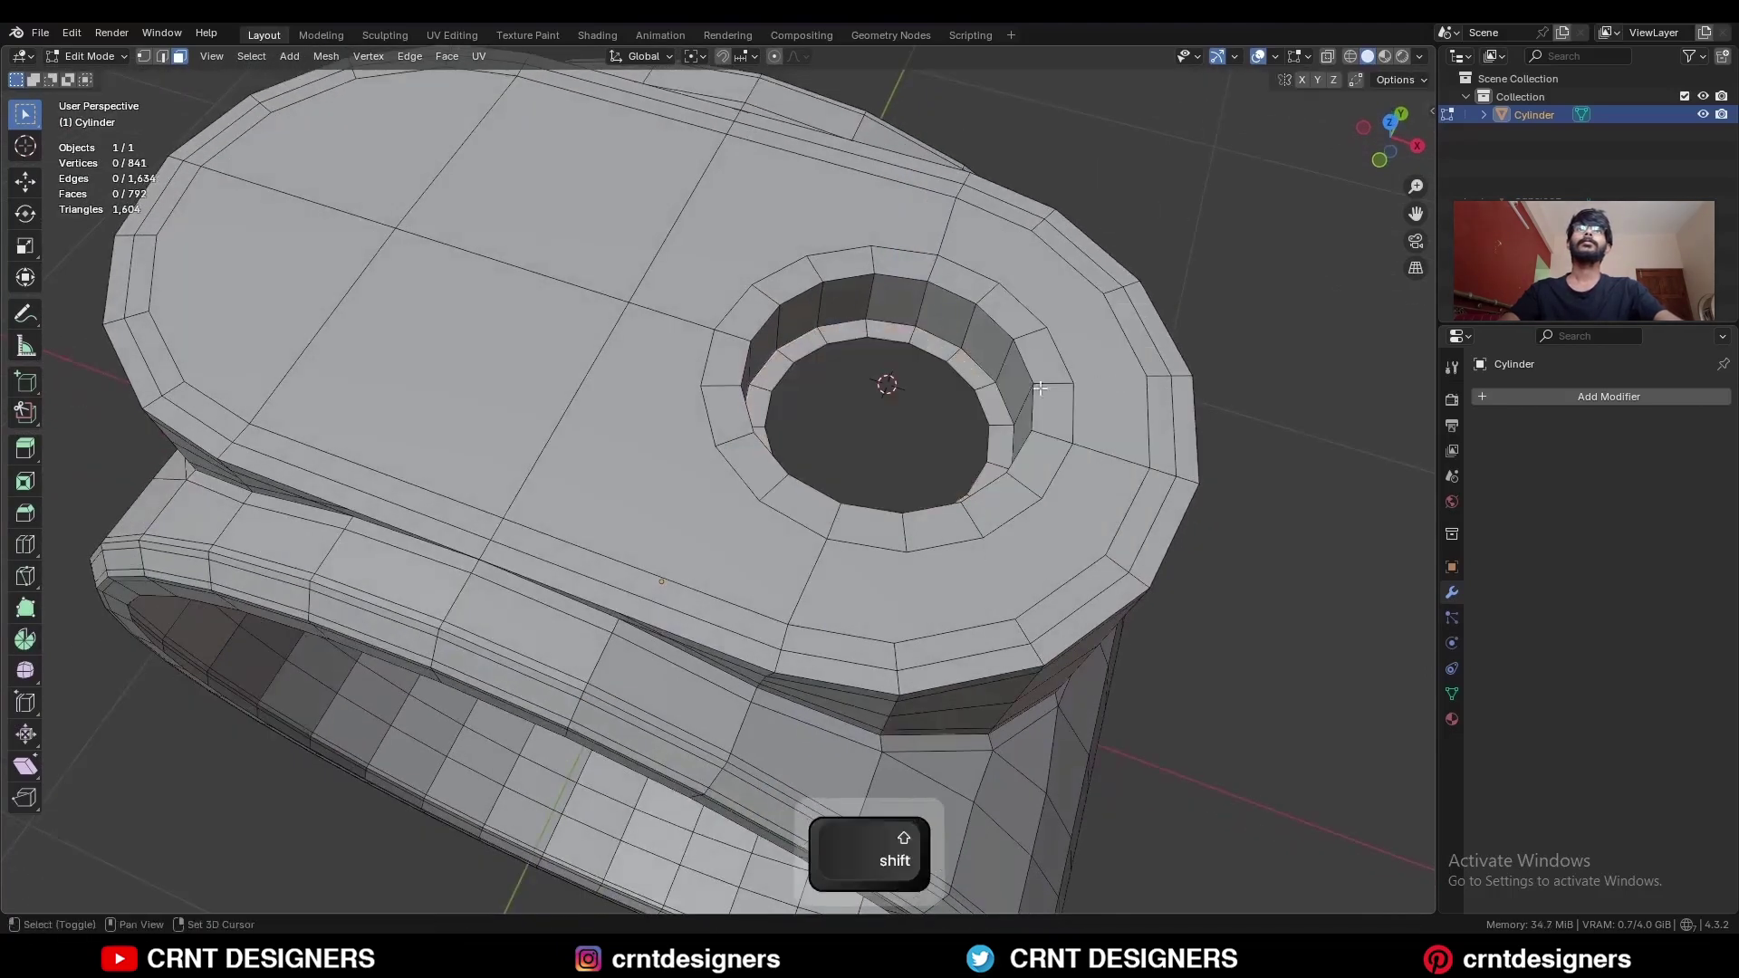
{"action": "middle_click_drag", "start_coordinate": [1120, 381], "coordinate": [950, 407]}
{"action": "key", "text": "2"}
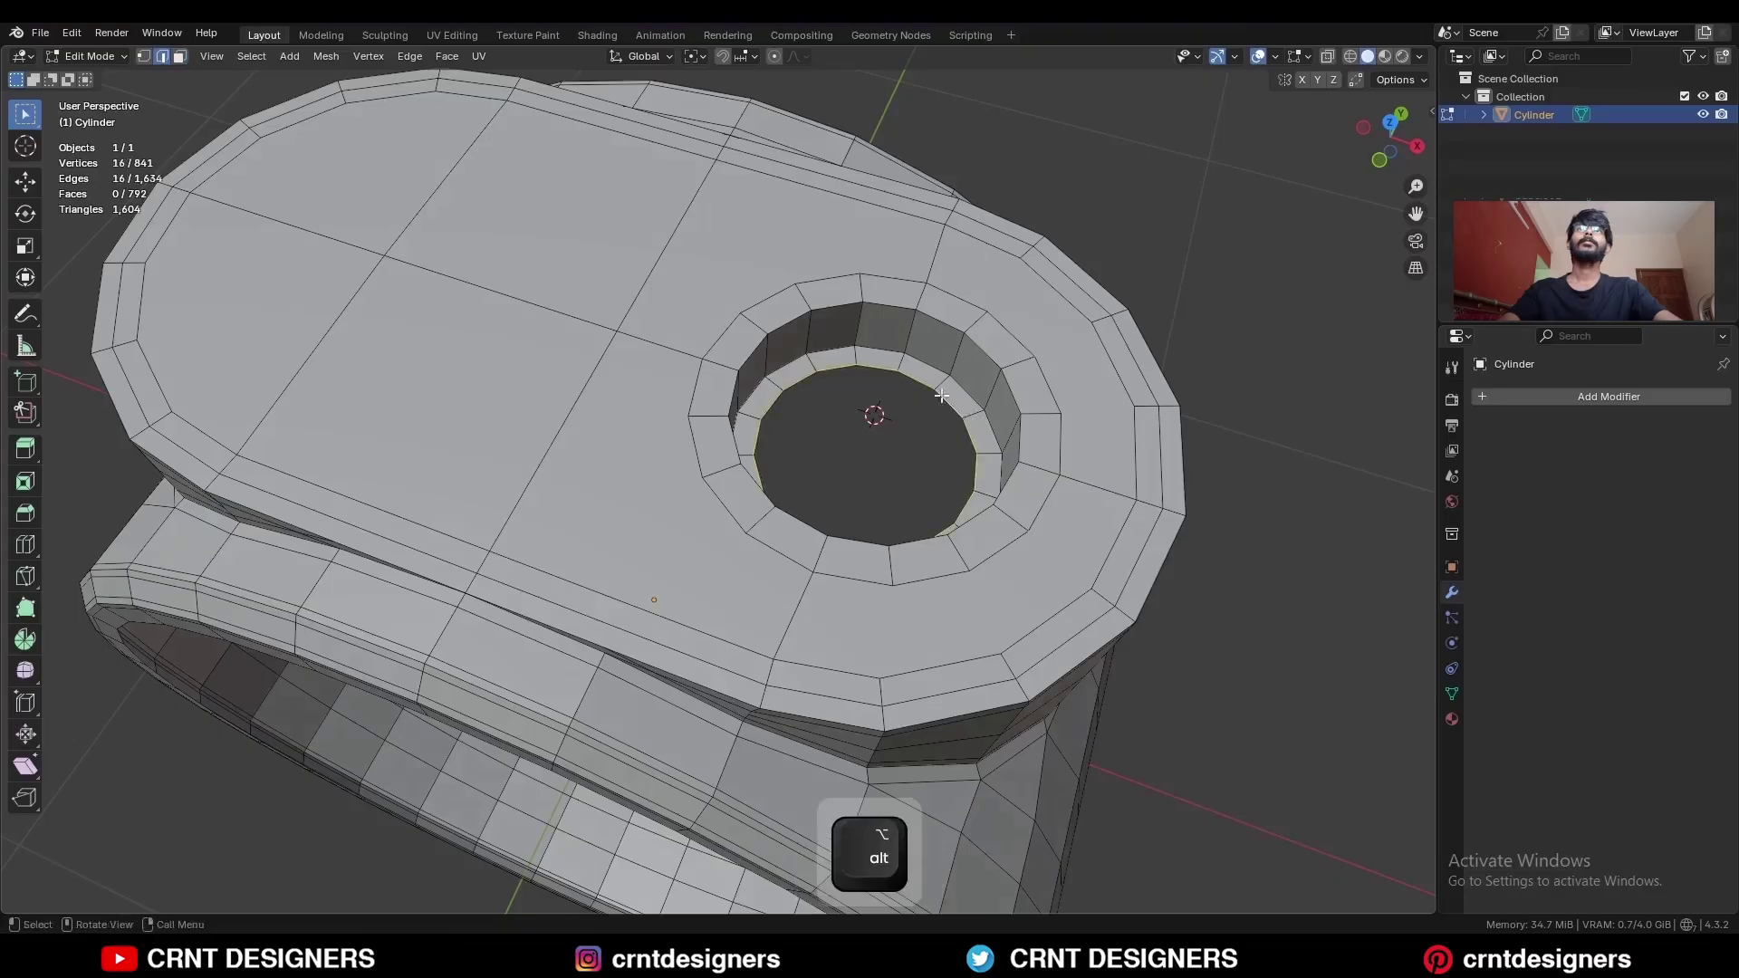
{"action": "left_click", "coordinate": [438, 58]}
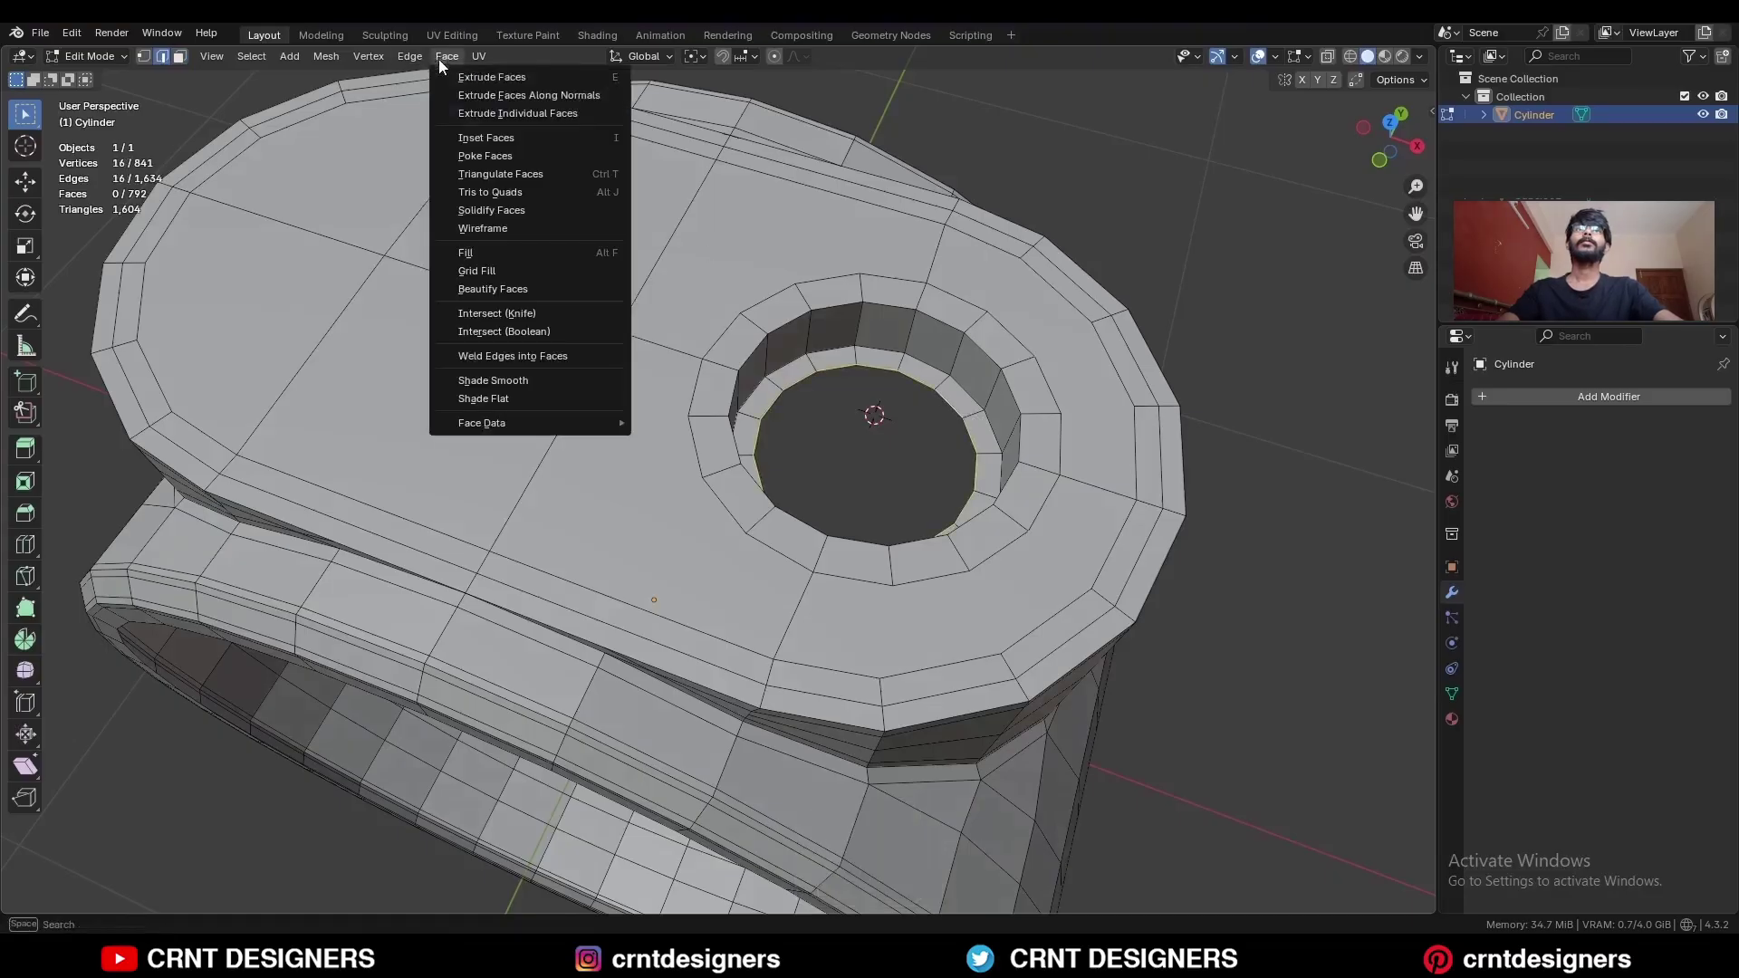
{"action": "left_click", "coordinate": [505, 272]}
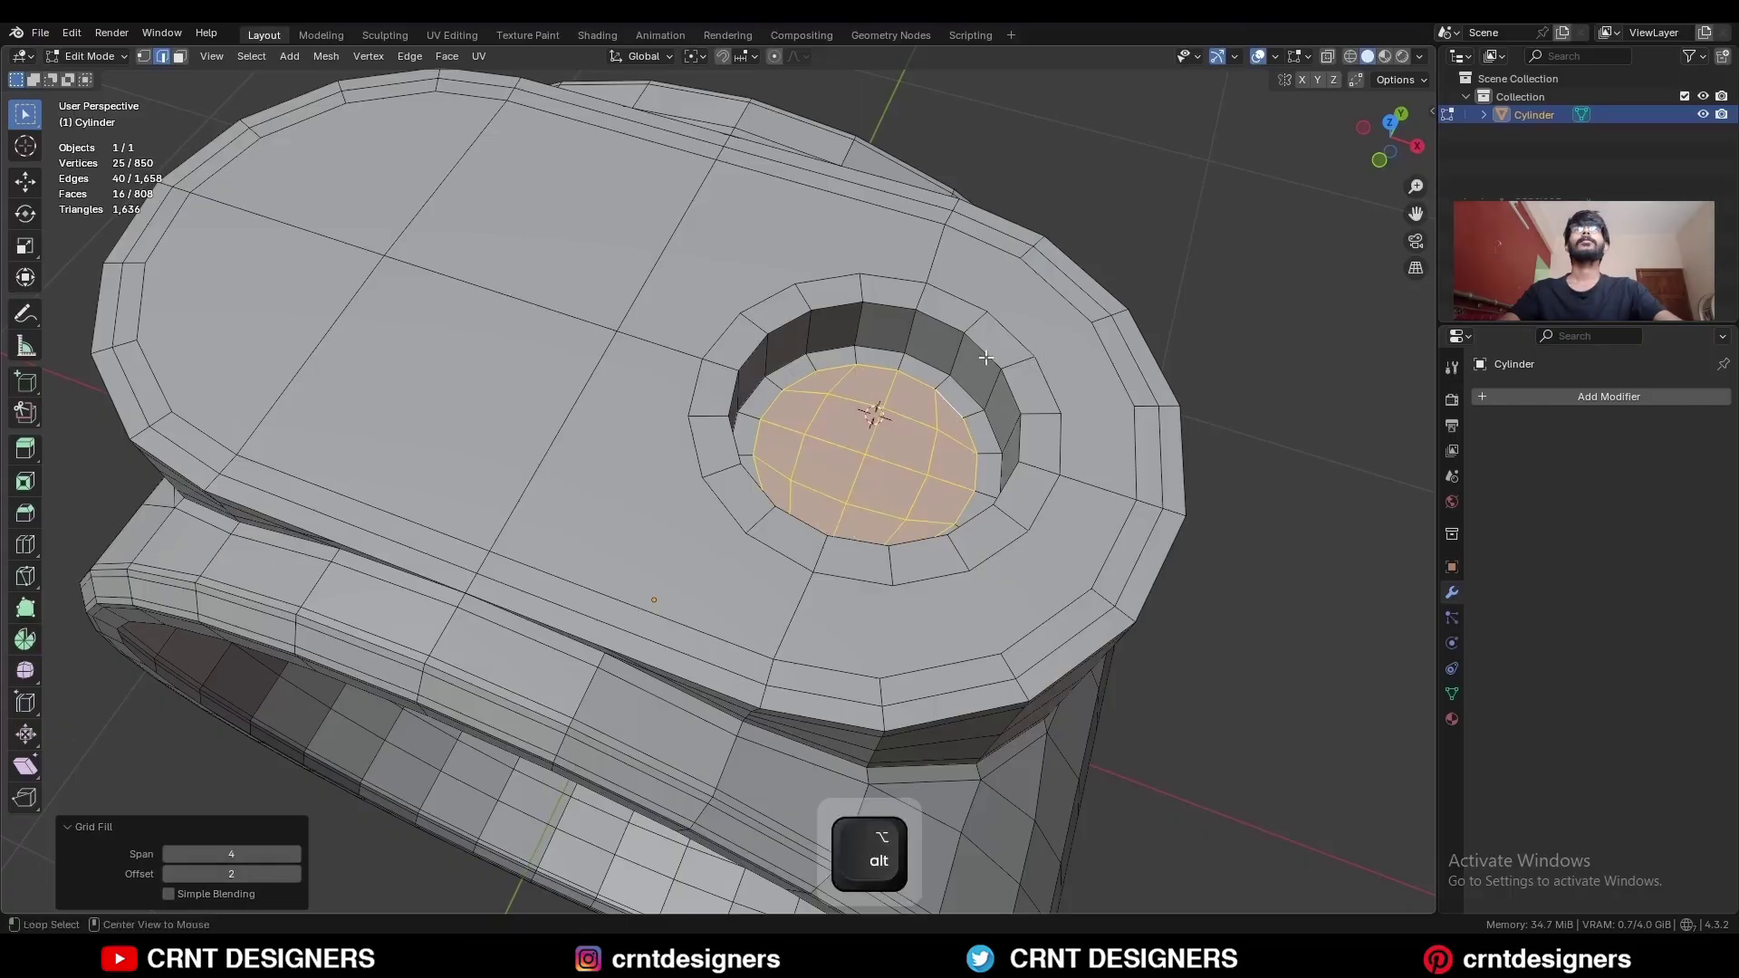
Bevel the recess's top rim by about 0.03 m and add narrow supporting bevels along its chamfer edges and floor edge.
{"action": "left_click", "coordinate": [1026, 367], "text": "alt"}
{"action": "key", "text": "ctrl+b"}
{"action": "left_click", "coordinate": [1062, 391]}
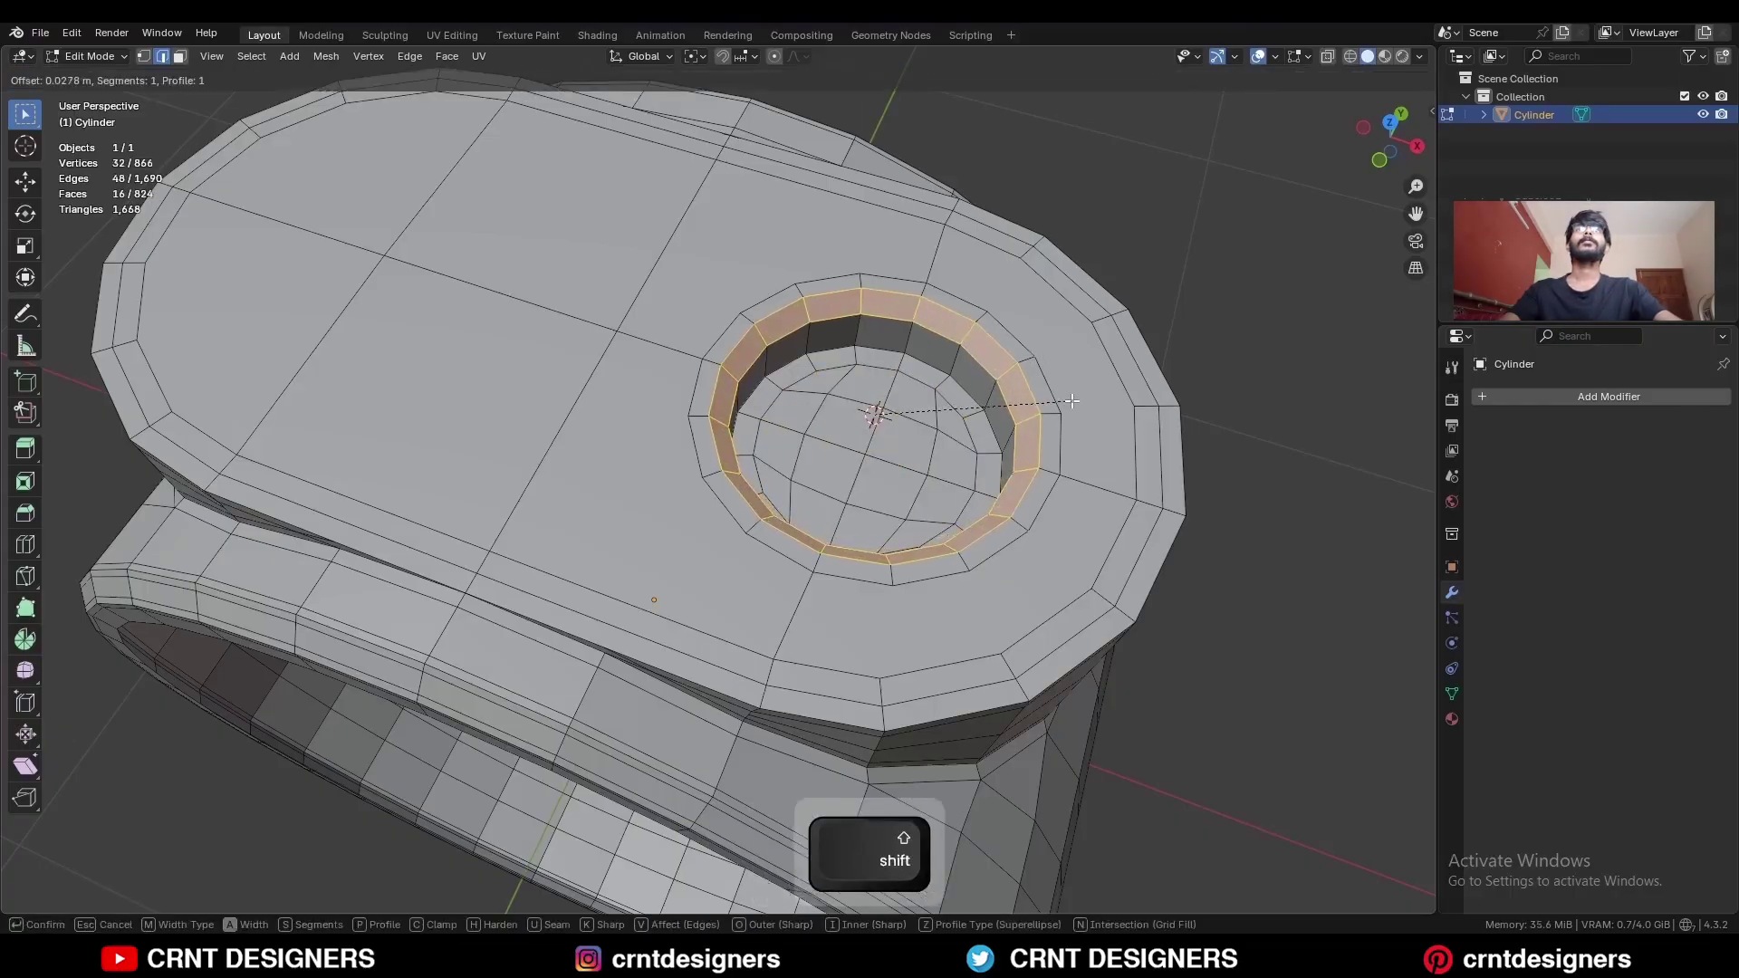
{"action": "left_click", "coordinate": [1016, 394], "text": "alt"}
{"action": "left_click", "coordinate": [1002, 402], "text": "alt+shift"}
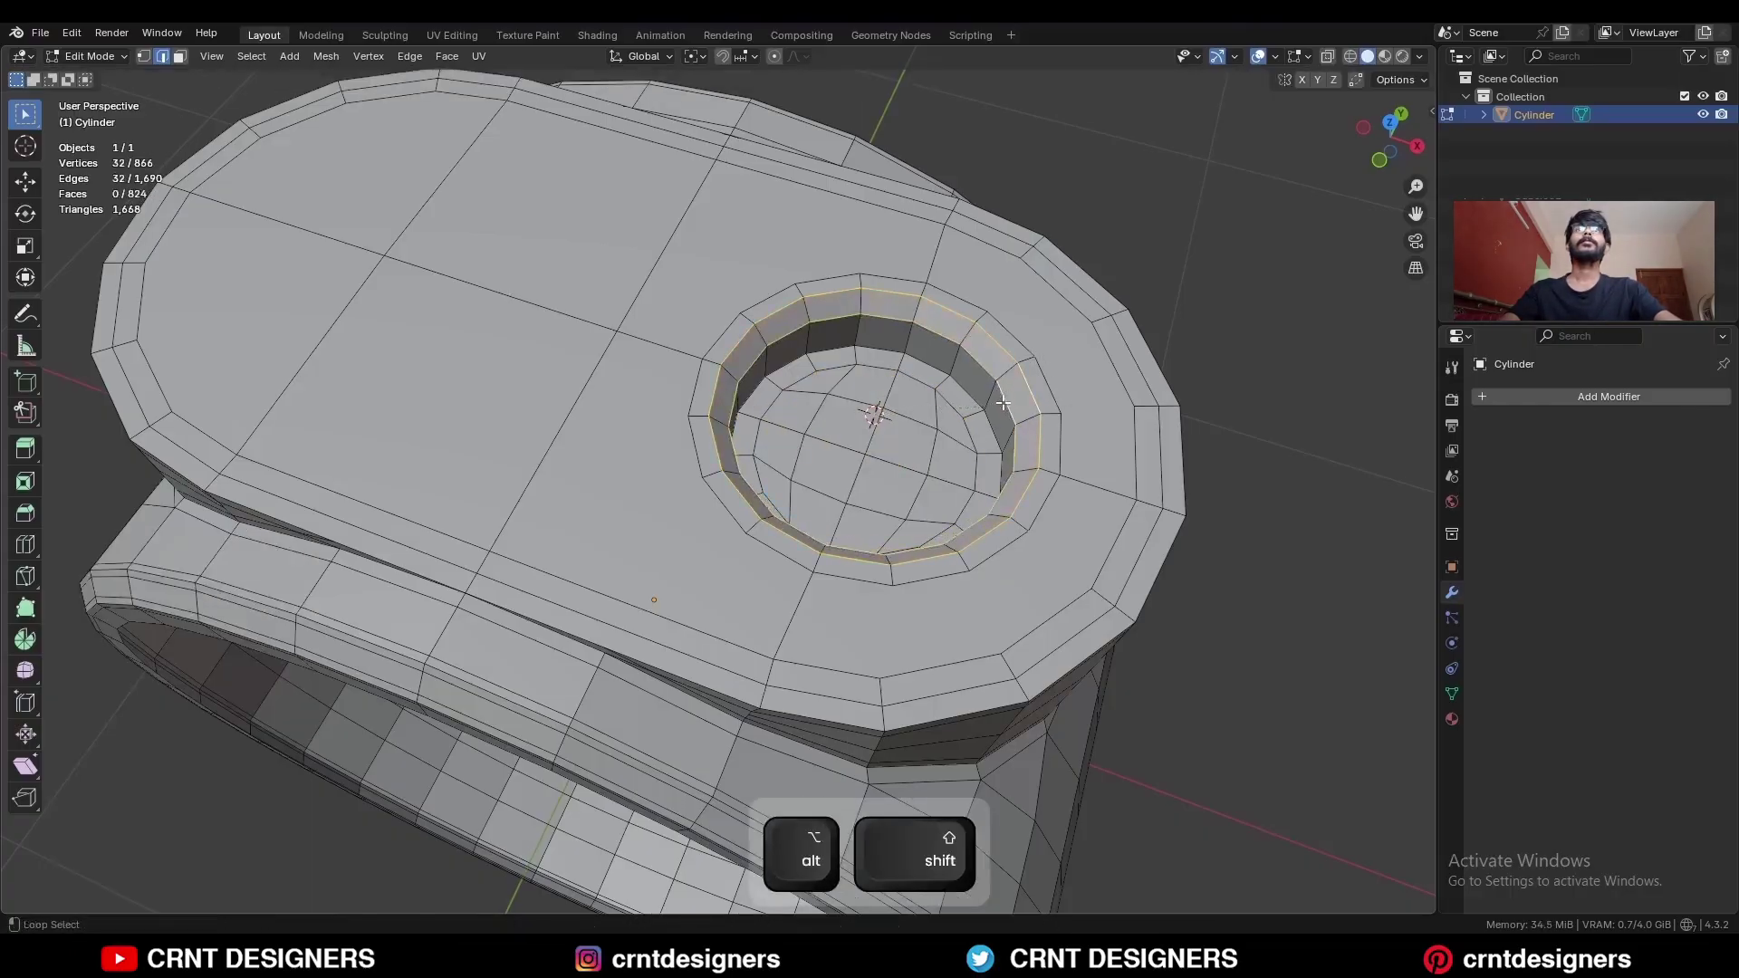
{"action": "key", "text": "ctrl+b"}
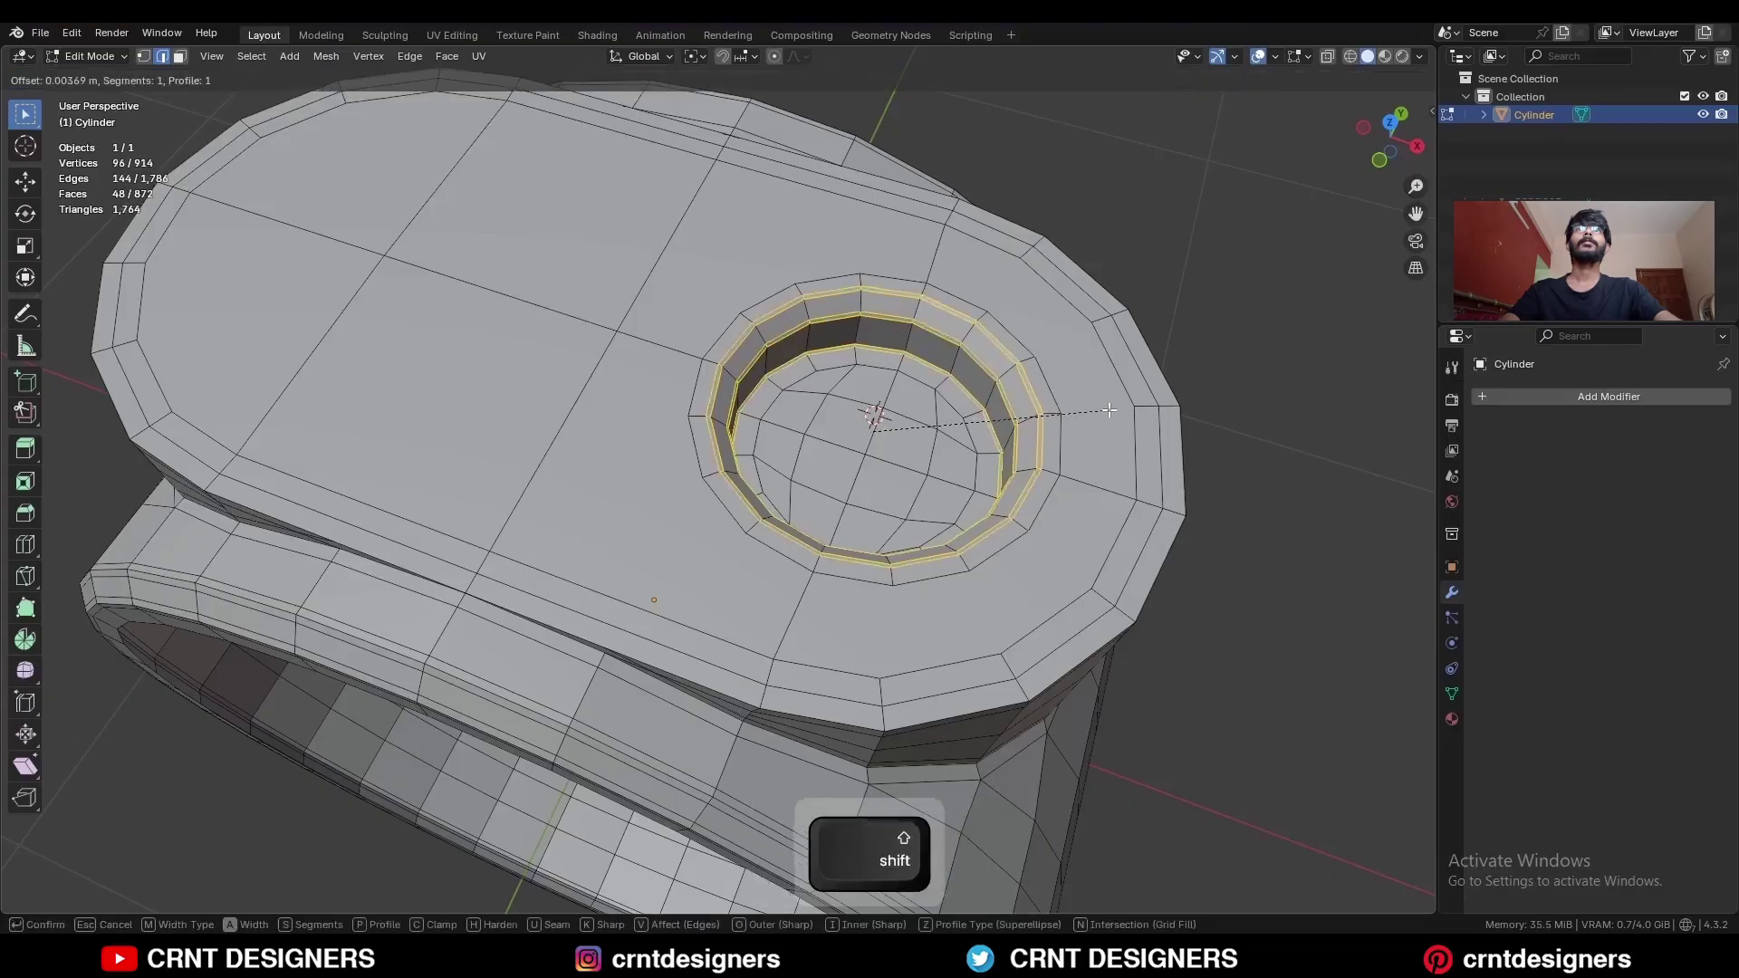
{"action": "left_click", "coordinate": [1123, 418]}
Delete the large top faces around the recess's outer end and refill the gap with quads joining its rim to the body's border.
{"action": "middle_click_drag", "start_coordinate": [865, 622], "coordinate": [735, 625], "text": "shift"}
{"action": "key", "text": "3"}
{"action": "left_click", "coordinate": [735, 625]}
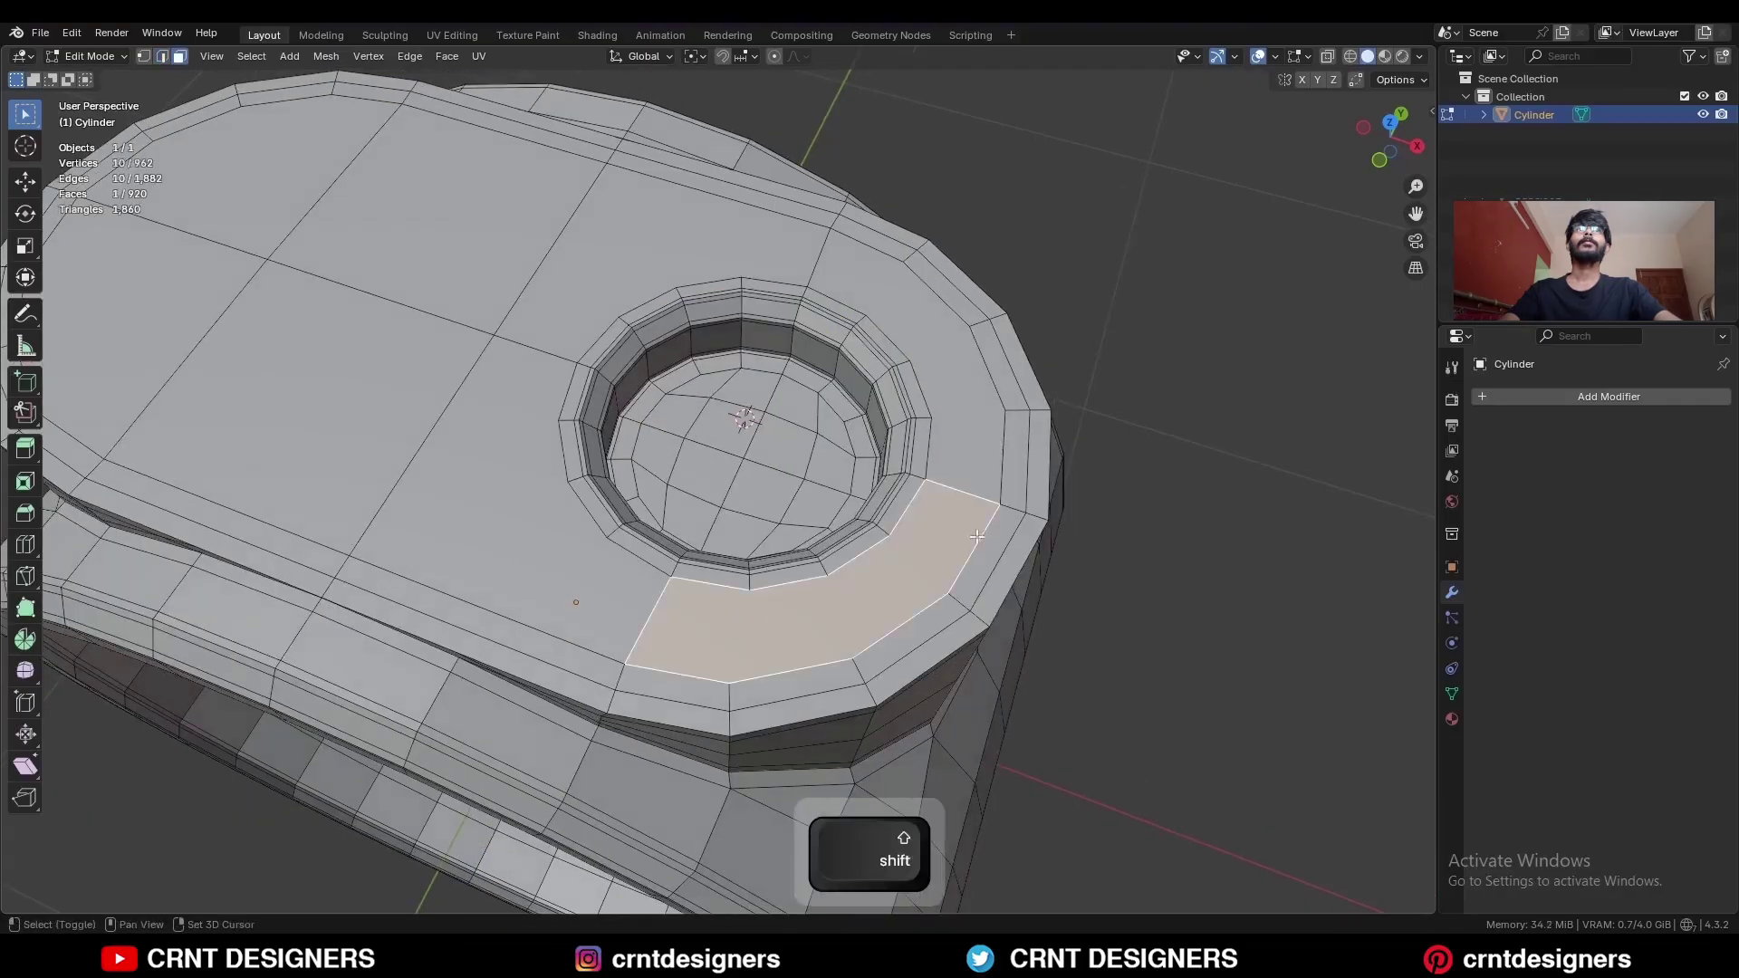
{"action": "left_click", "coordinate": [965, 438], "text": "shift"}
{"action": "key", "text": "x"}
{"action": "left_click", "coordinate": [965, 437]}
{"action": "key", "text": "2"}
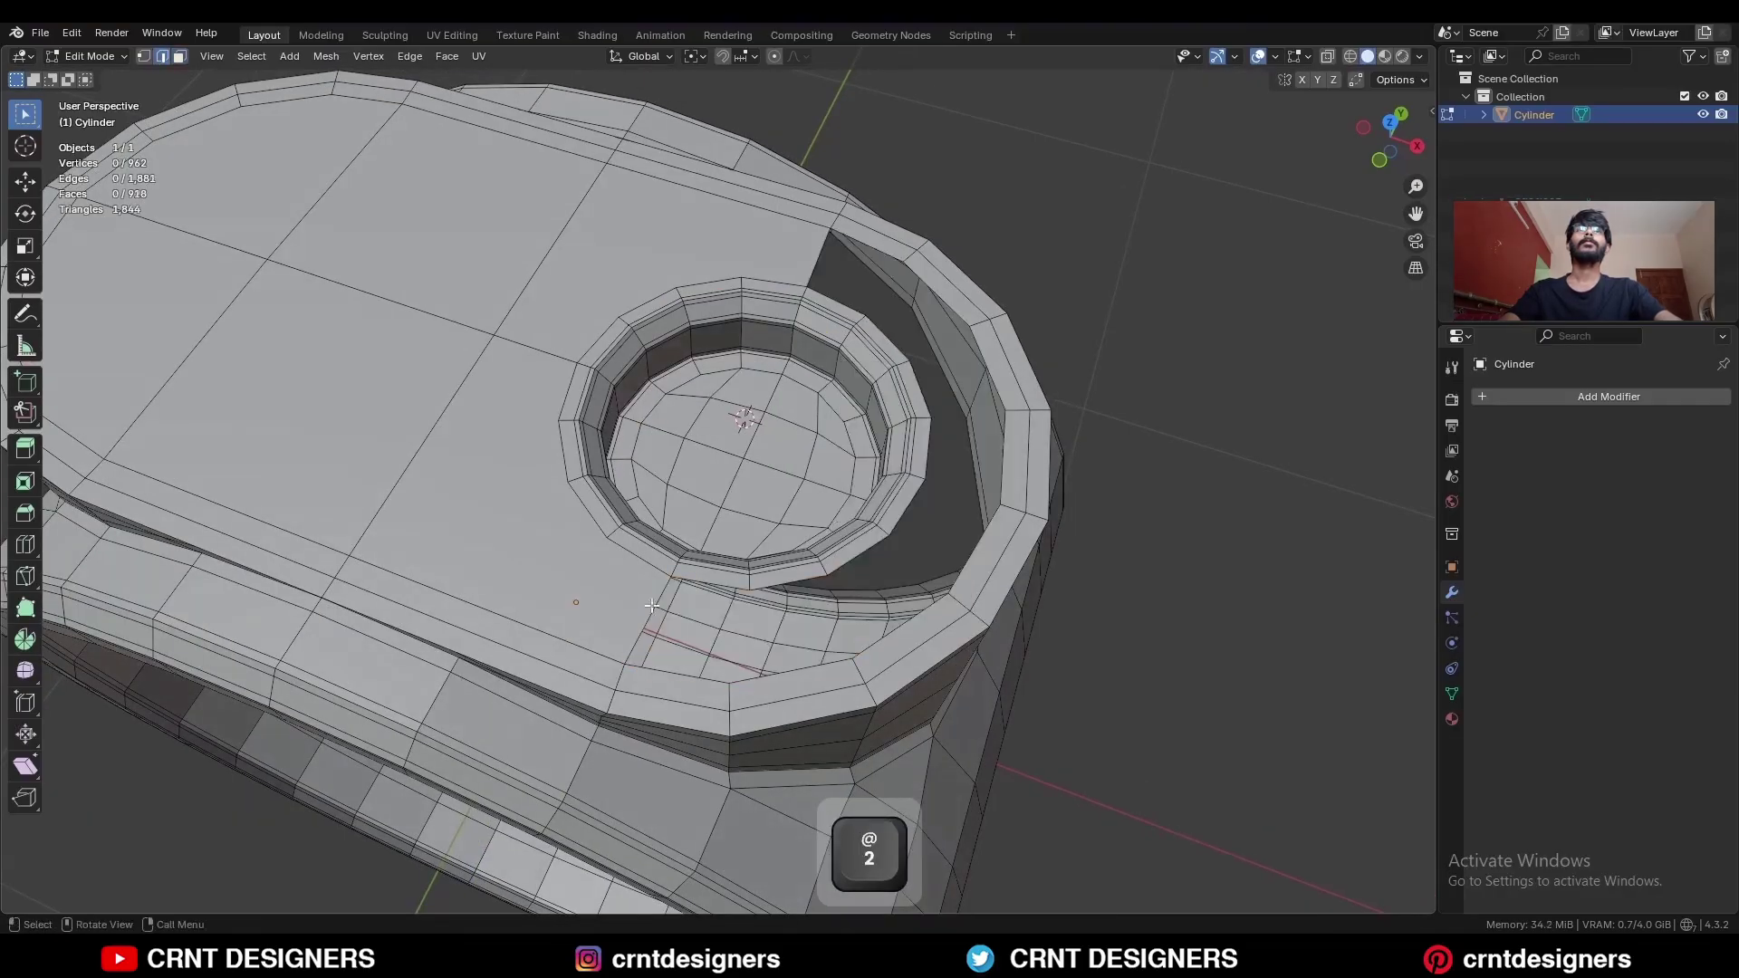
{"action": "middle_click_drag", "start_coordinate": [672, 618], "coordinate": [772, 570]}
{"action": "key", "text": "f"}
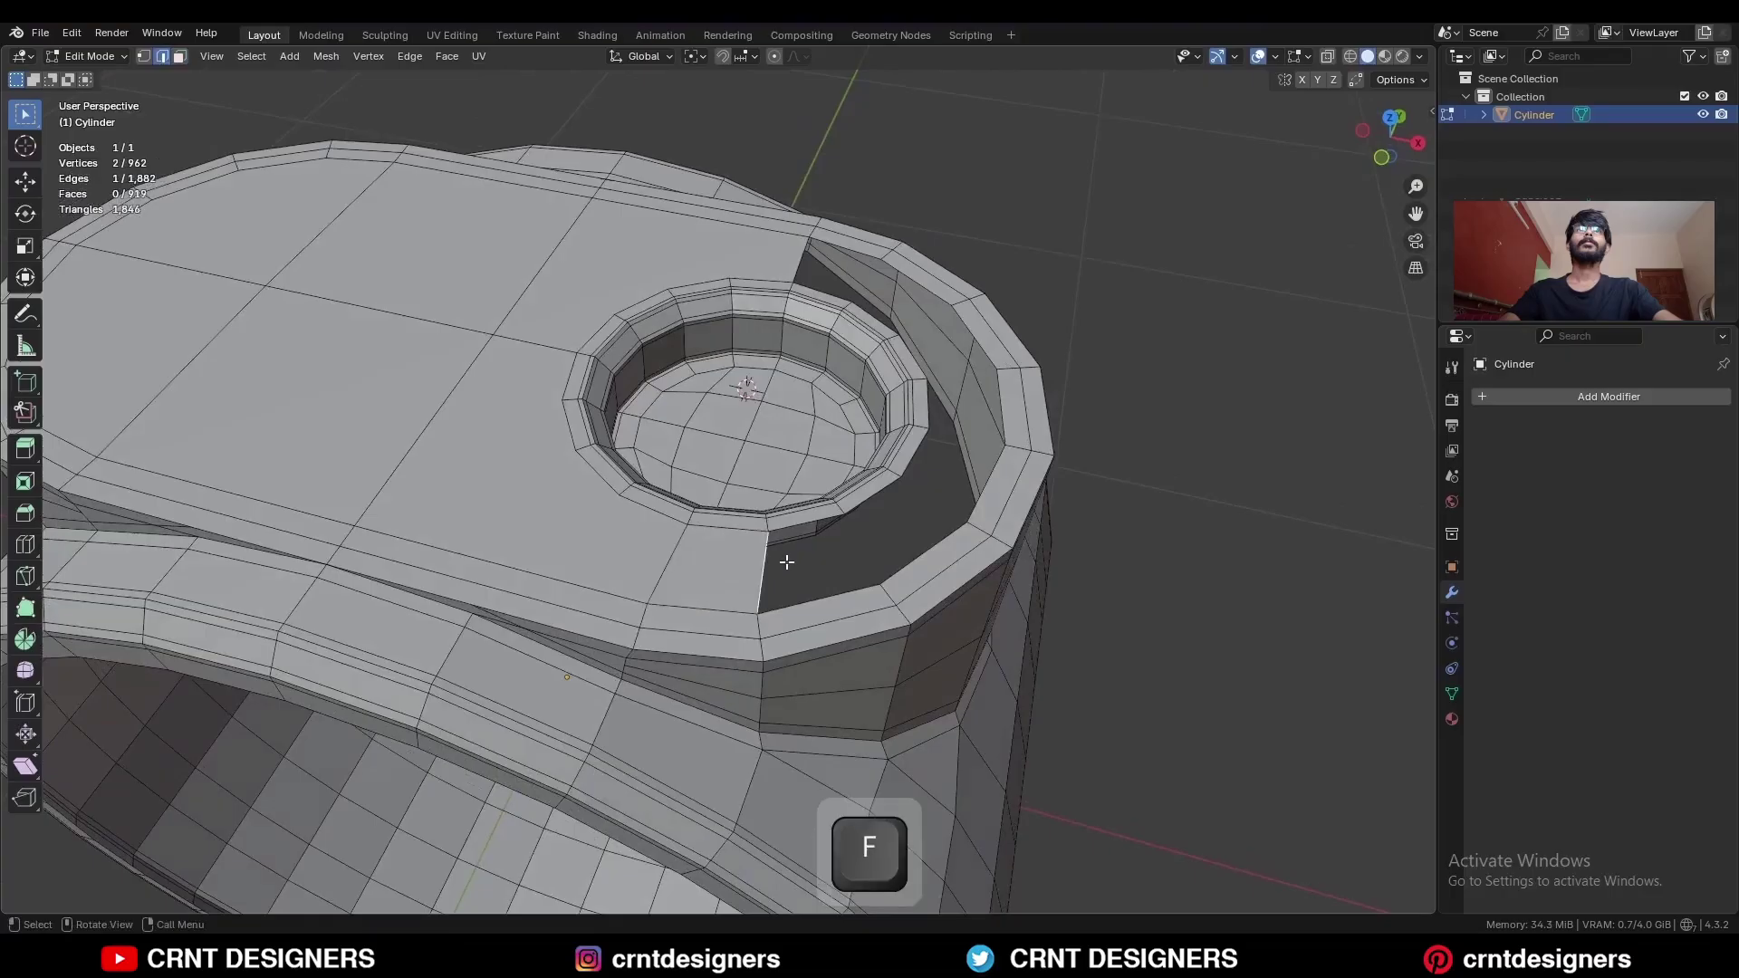
{"action": "key", "text": "f"}
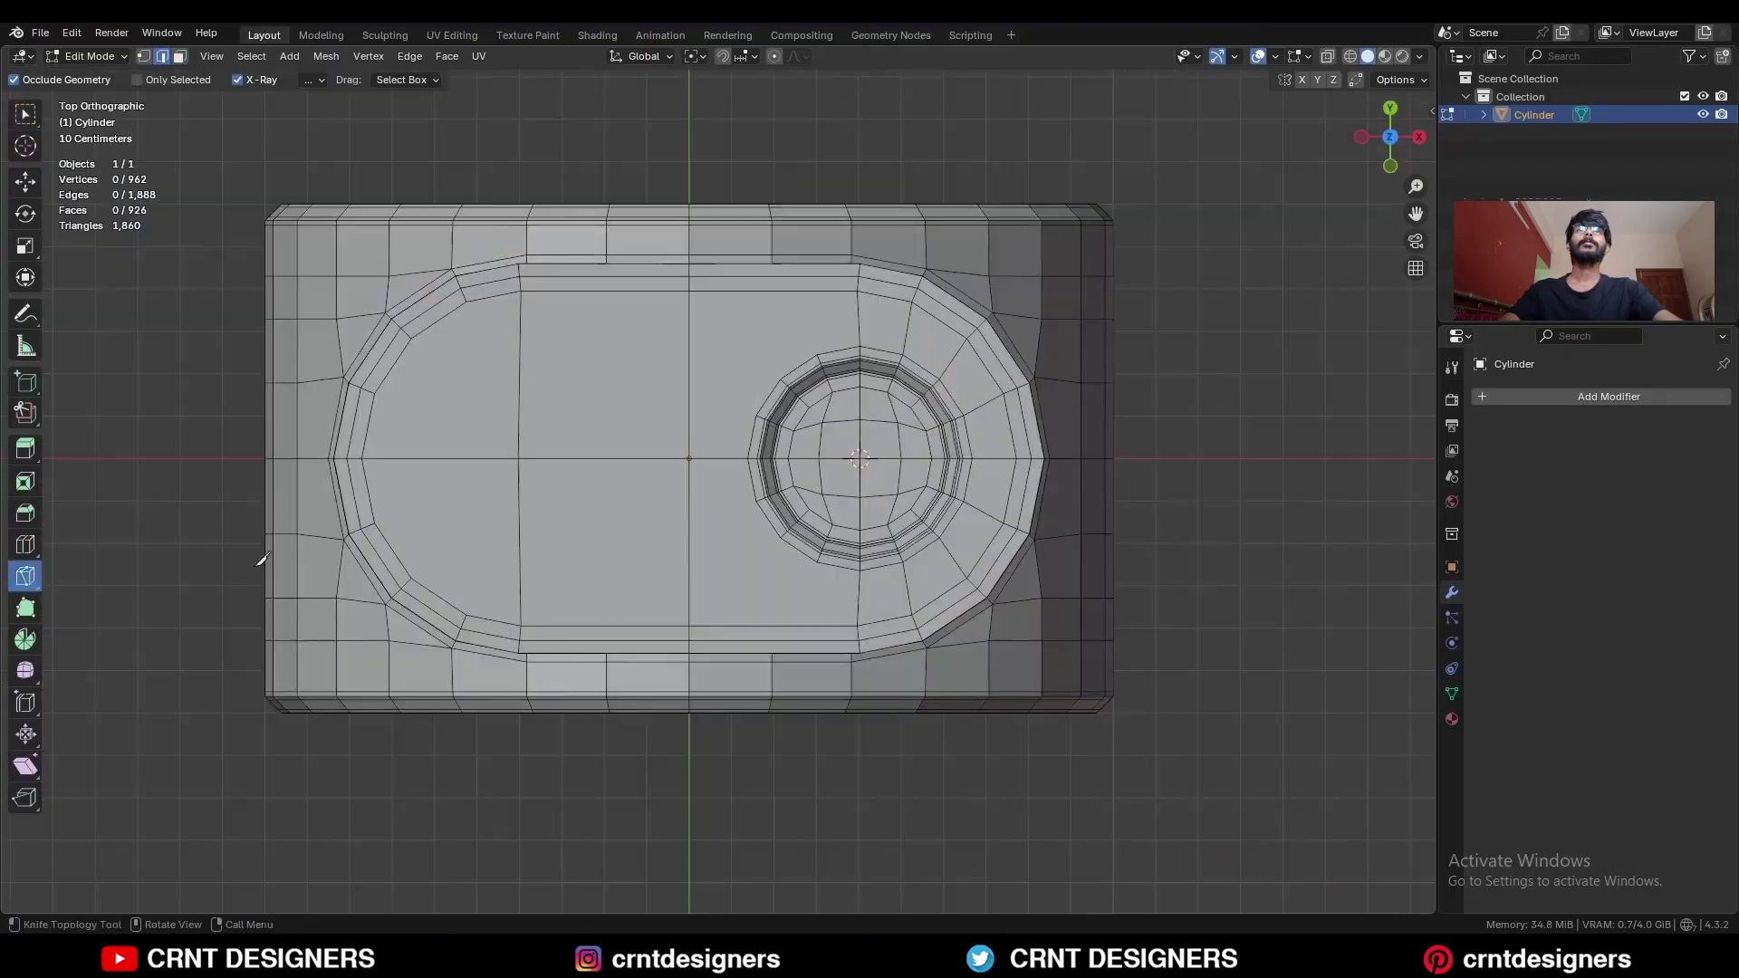
Knife-cut edges from the recess's inner-side rim vertices to the body's centre line and front border loop.
{"action": "scroll", "coordinate": [820, 496], "scroll_direction": "up", "scroll_amount": 1}
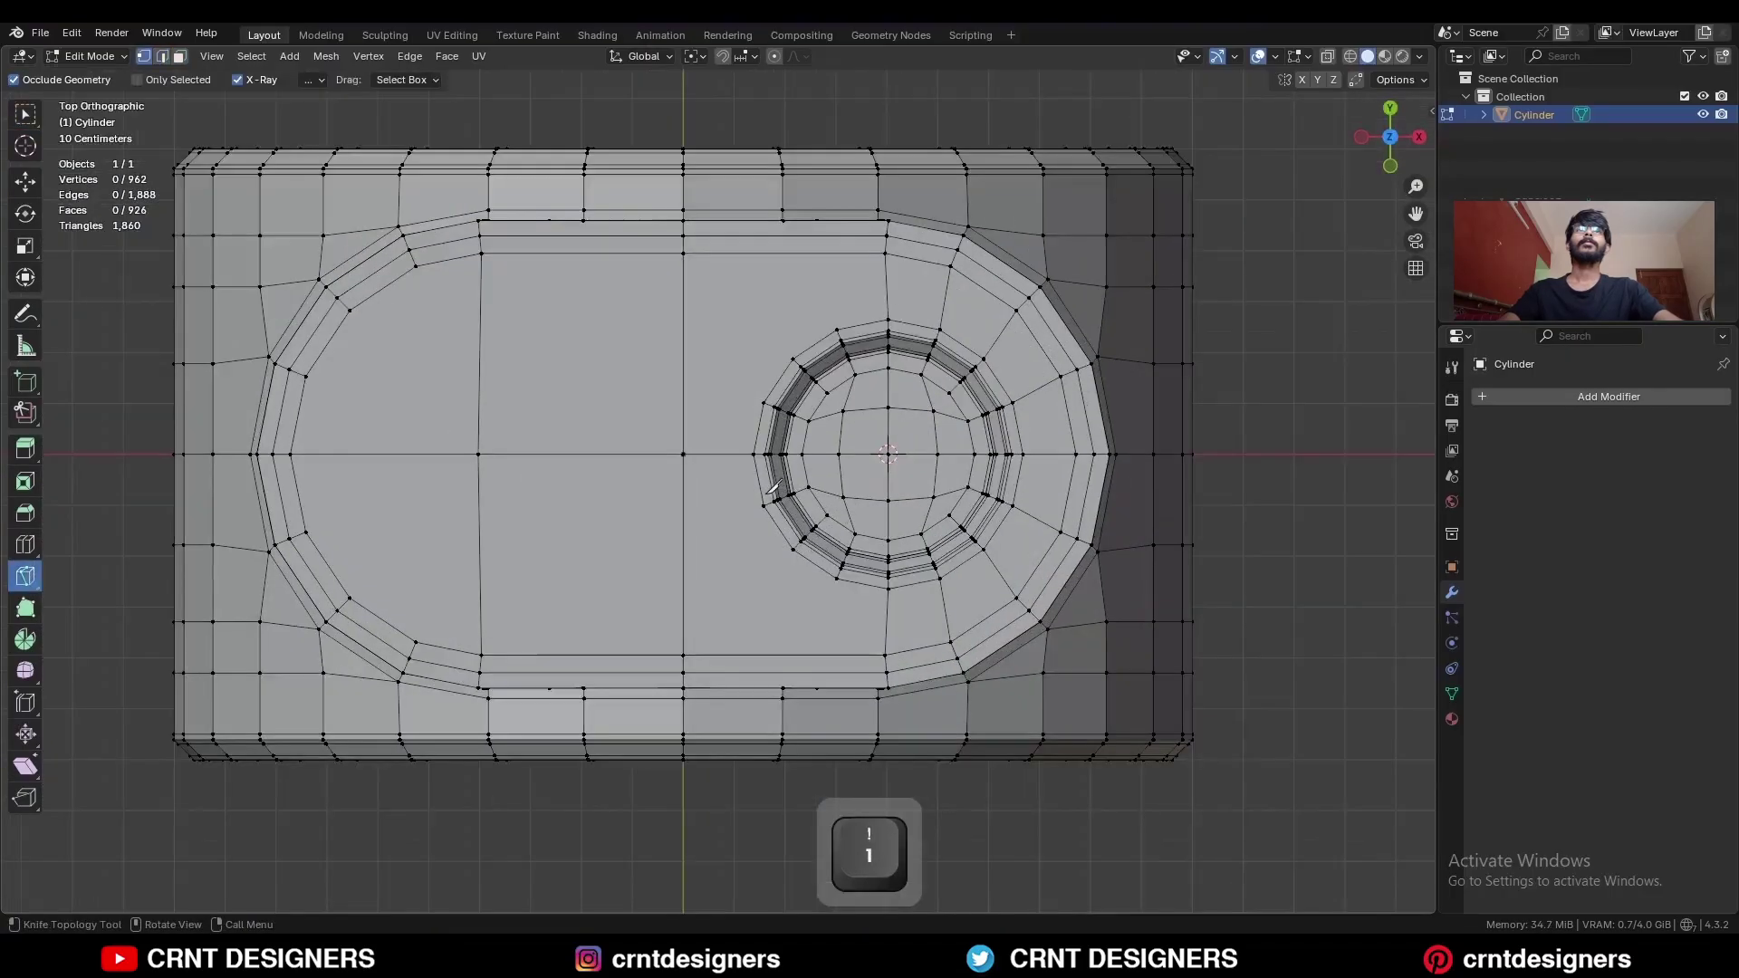
{"action": "left_click", "coordinate": [685, 507]}
{"action": "key", "text": "space"}
{"action": "key", "text": "space"}
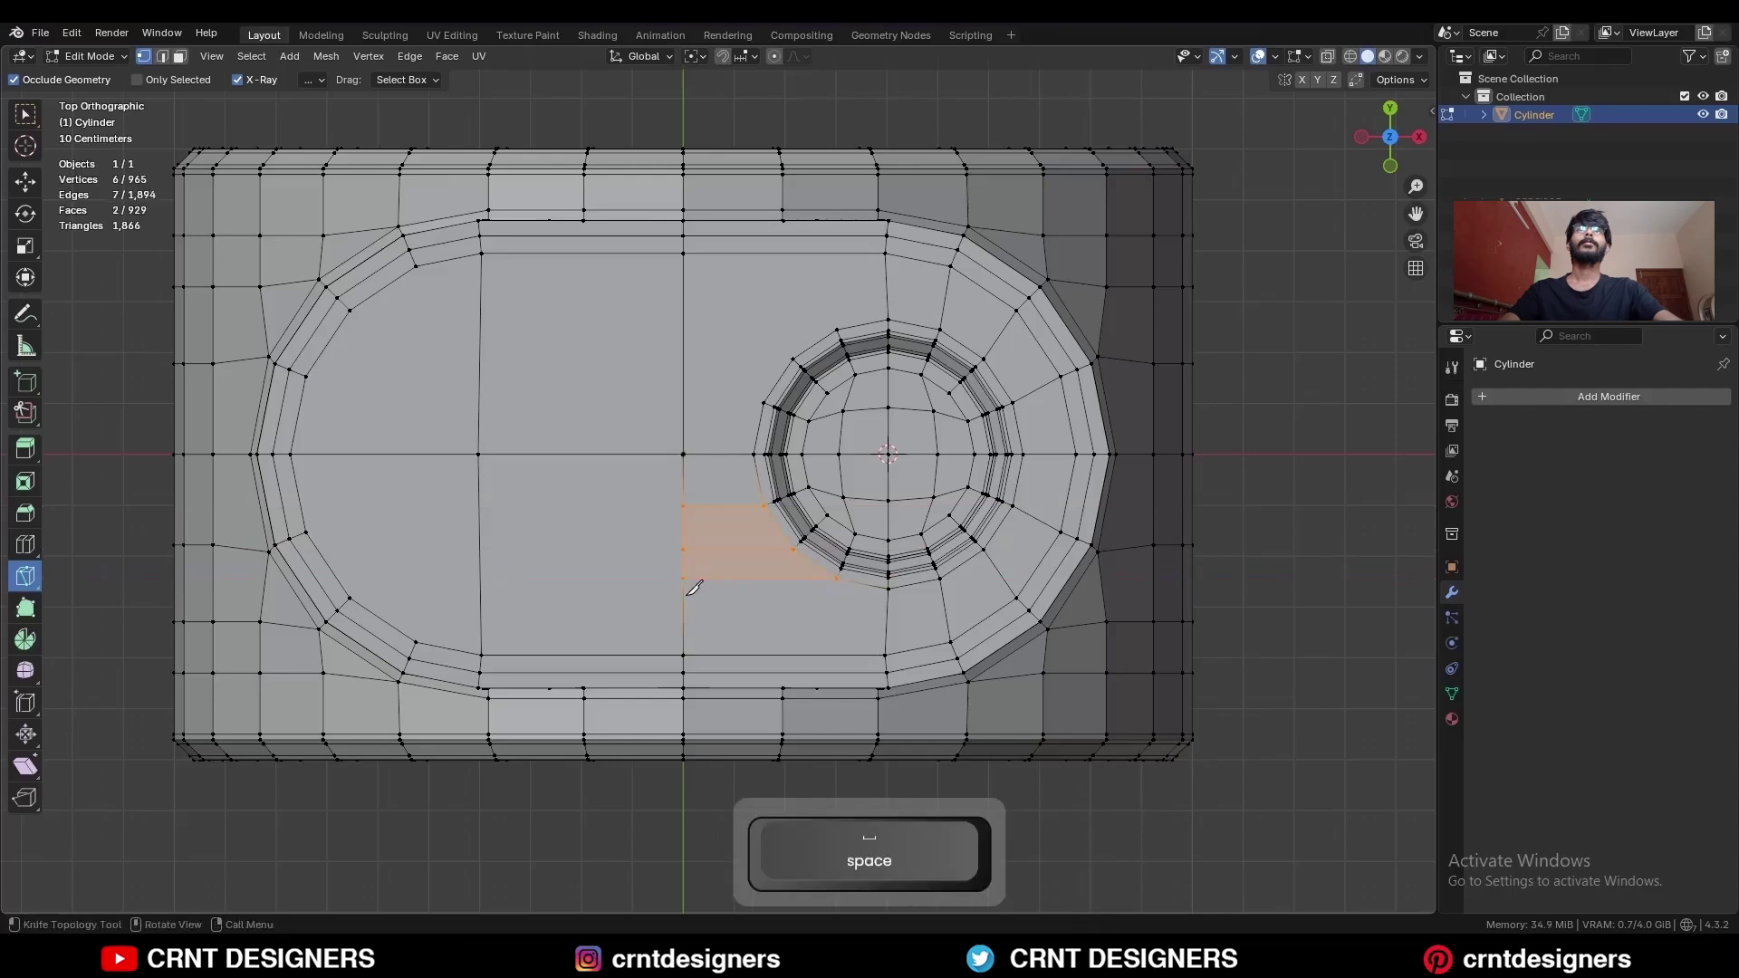
{"action": "middle_click_drag", "start_coordinate": [697, 580], "coordinate": [619, 523]}
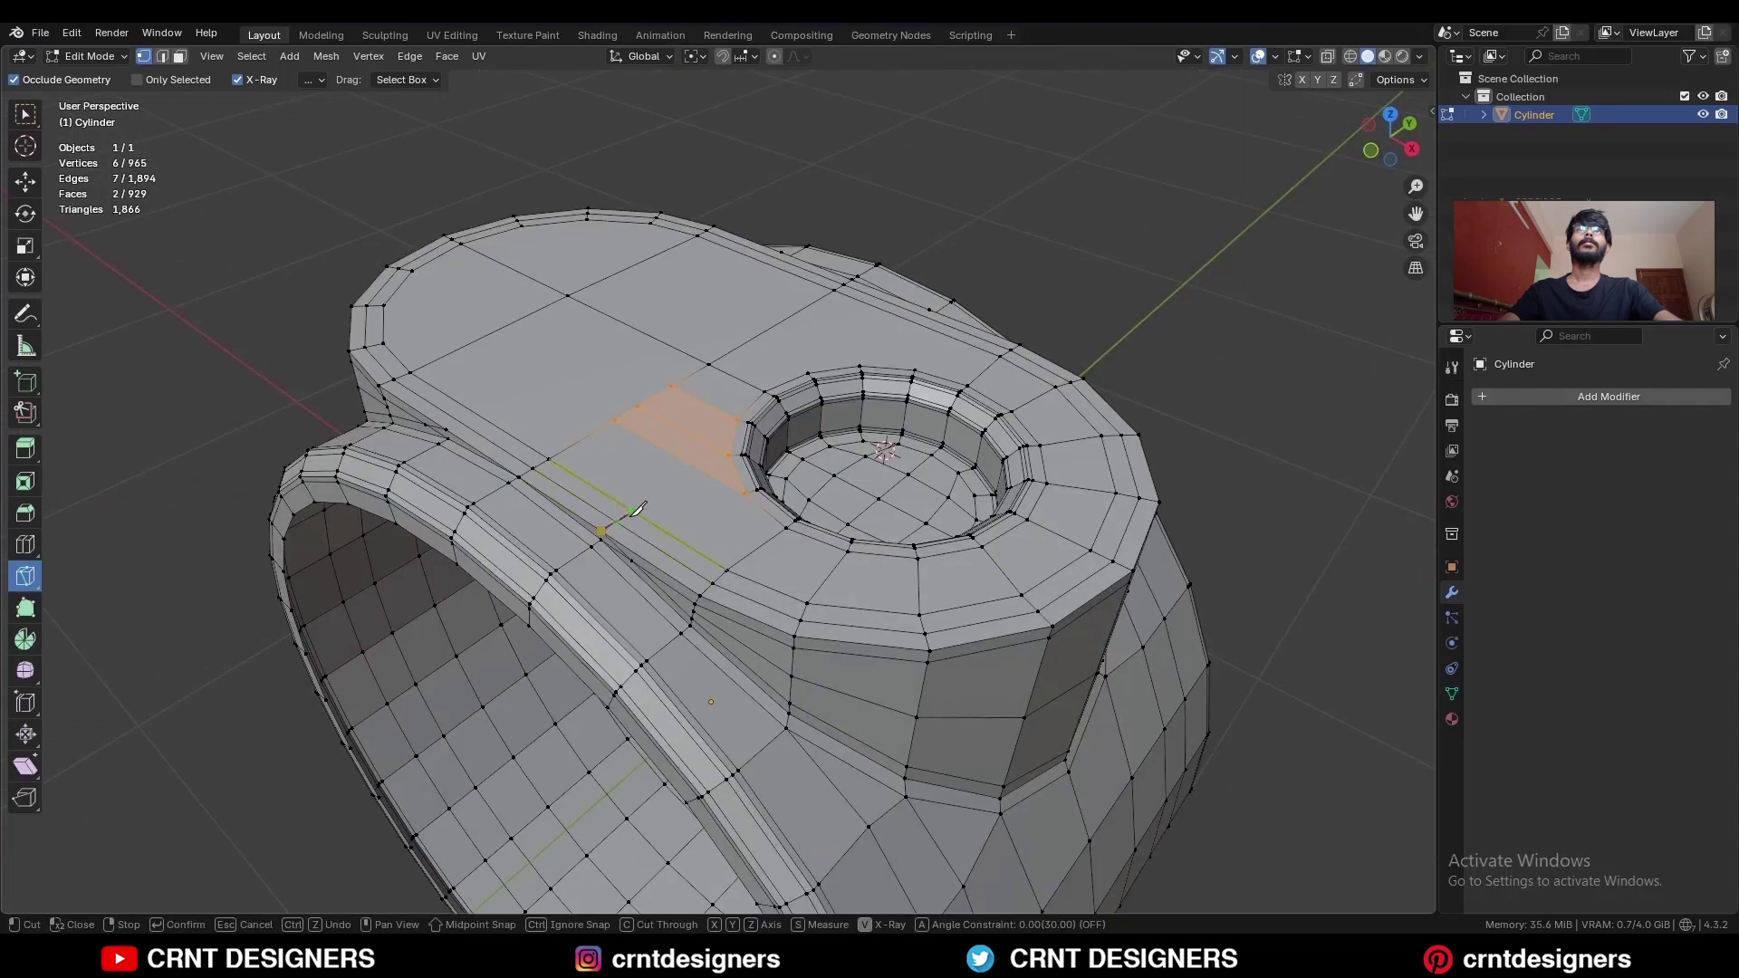
{"action": "left_click", "coordinate": [745, 494]}
{"action": "key", "text": "space"}
{"action": "scroll", "coordinate": [745, 494], "scroll_direction": "down", "scroll_amount": 2}
{"action": "middle_click_drag", "start_coordinate": [746, 494], "coordinate": [820, 530]}
{"action": "key", "text": "c"}
{"action": "key", "text": "alt+a"}
Symmetrize the whole mesh from +X to -X and from -Y to +Y to mirror the recess and its edge flow.
{"action": "middle_click_drag", "start_coordinate": [932, 450], "coordinate": [975, 450], "text": "shift"}
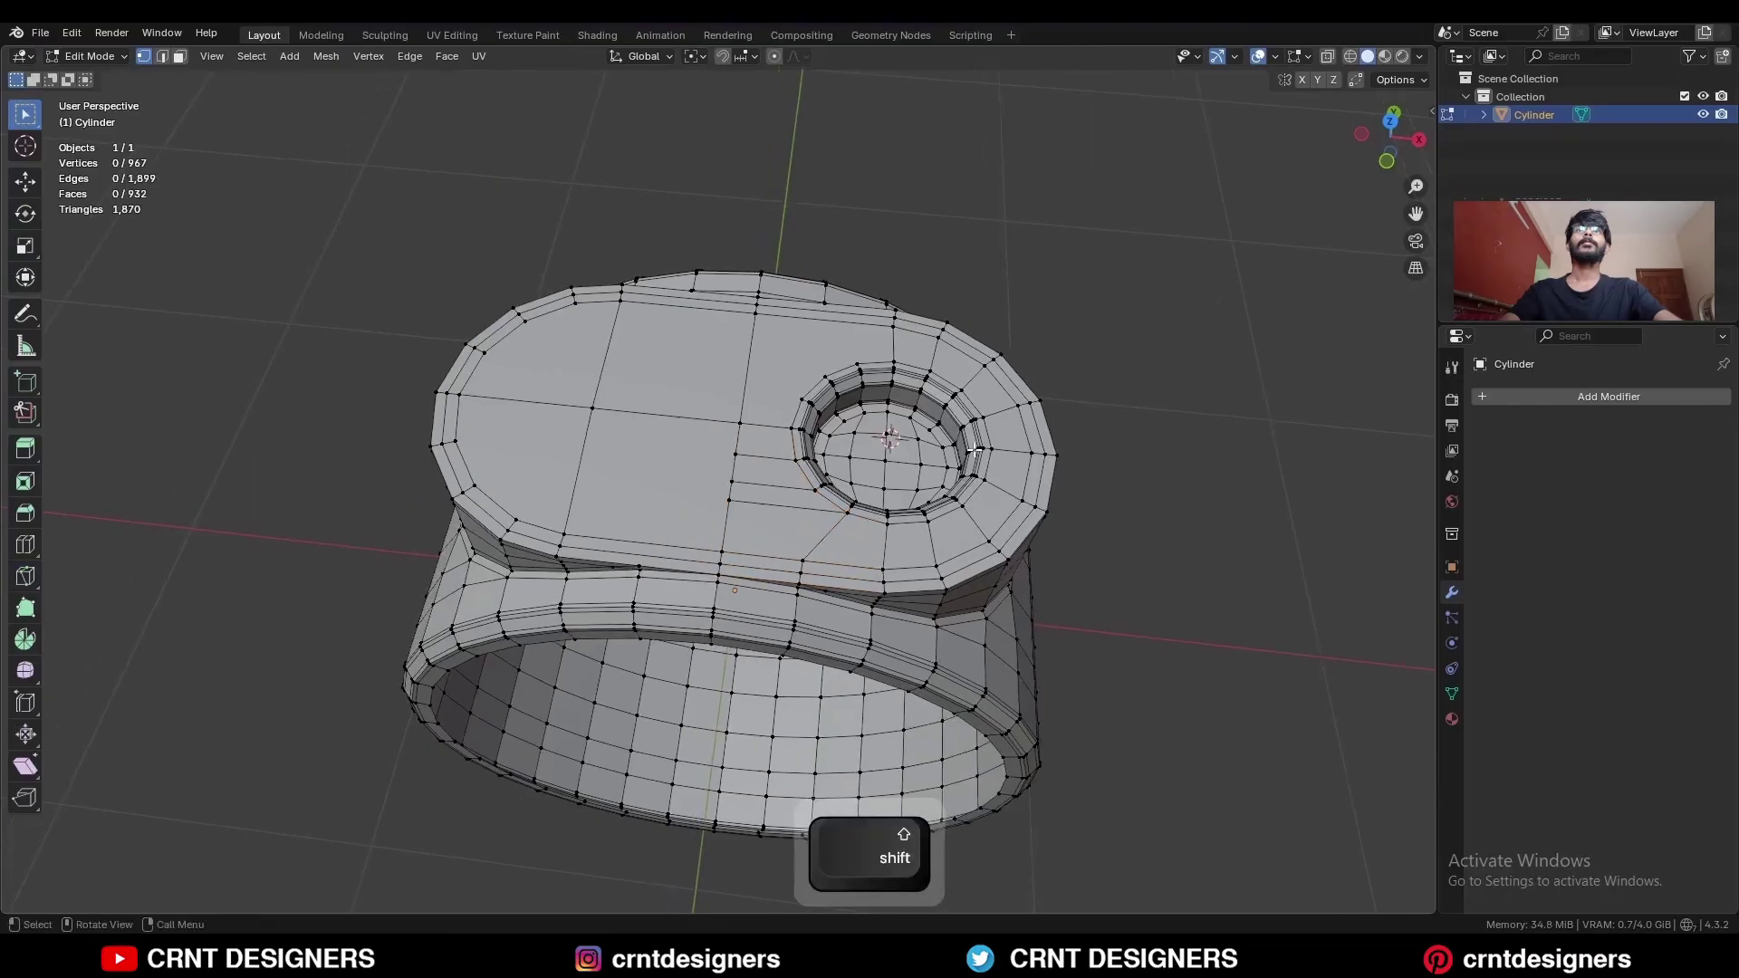
{"action": "key", "text": "a"}
{"action": "left_click", "coordinate": [326, 56]}
{"action": "left_click", "coordinate": [384, 322]}
{"action": "key", "text": "a"}
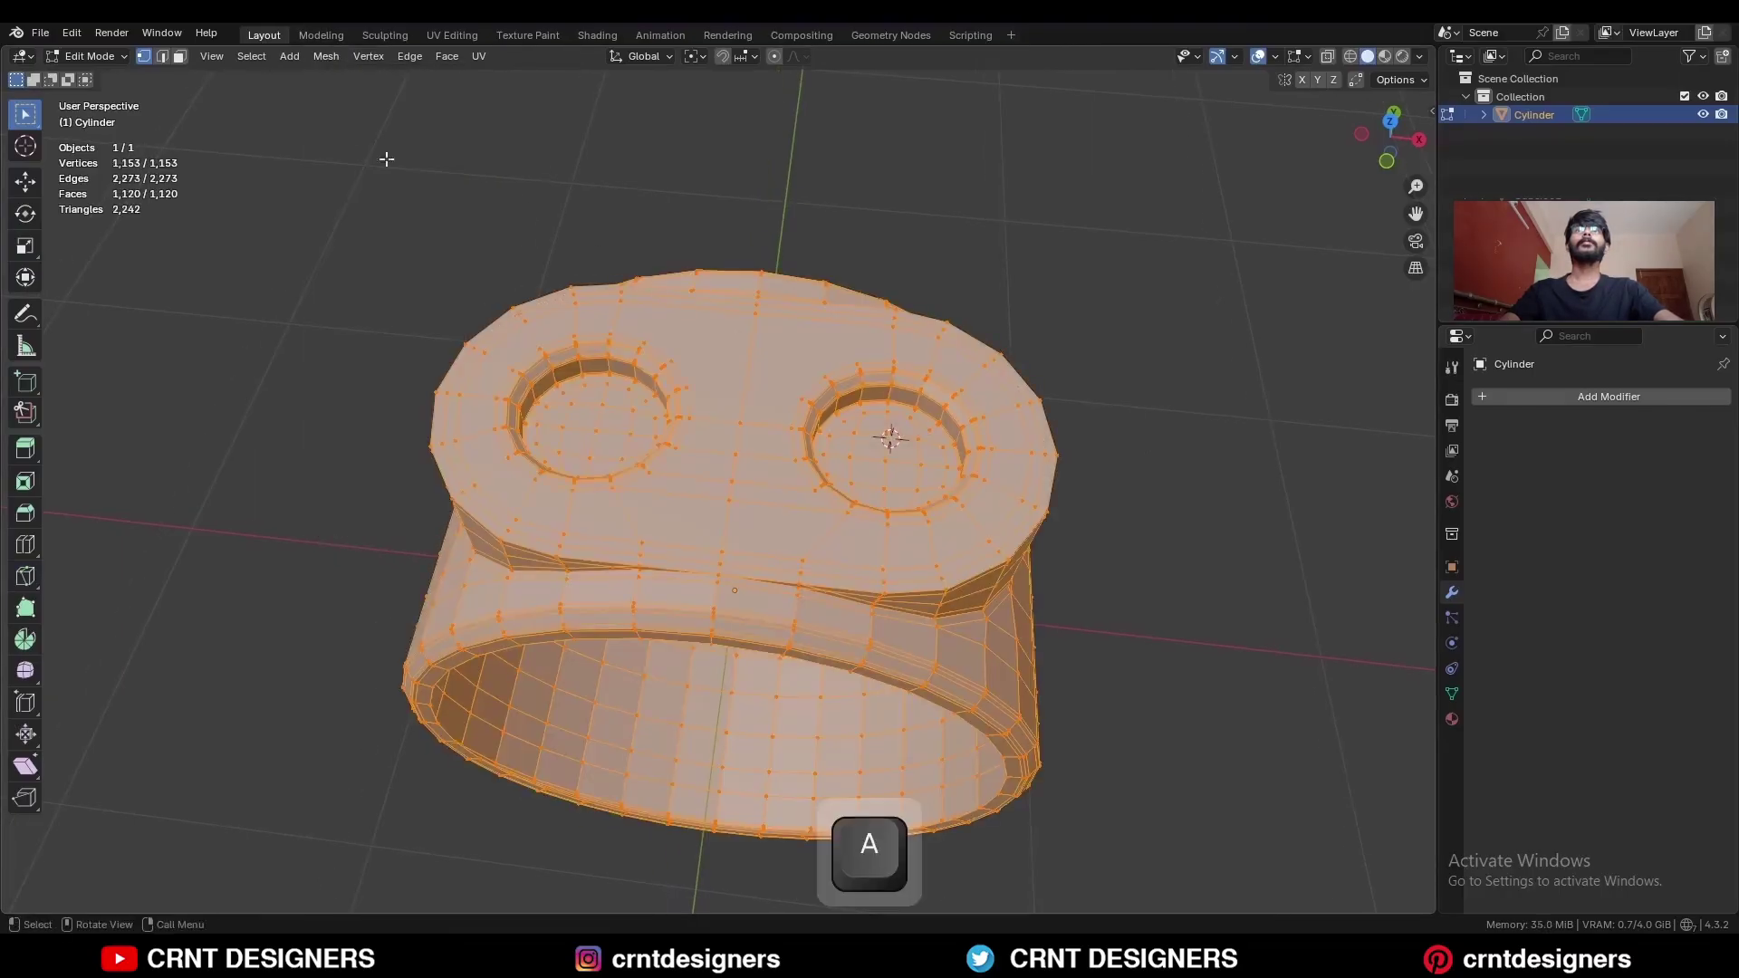
{"action": "left_click", "coordinate": [326, 56]}
{"action": "left_click", "coordinate": [371, 319]}
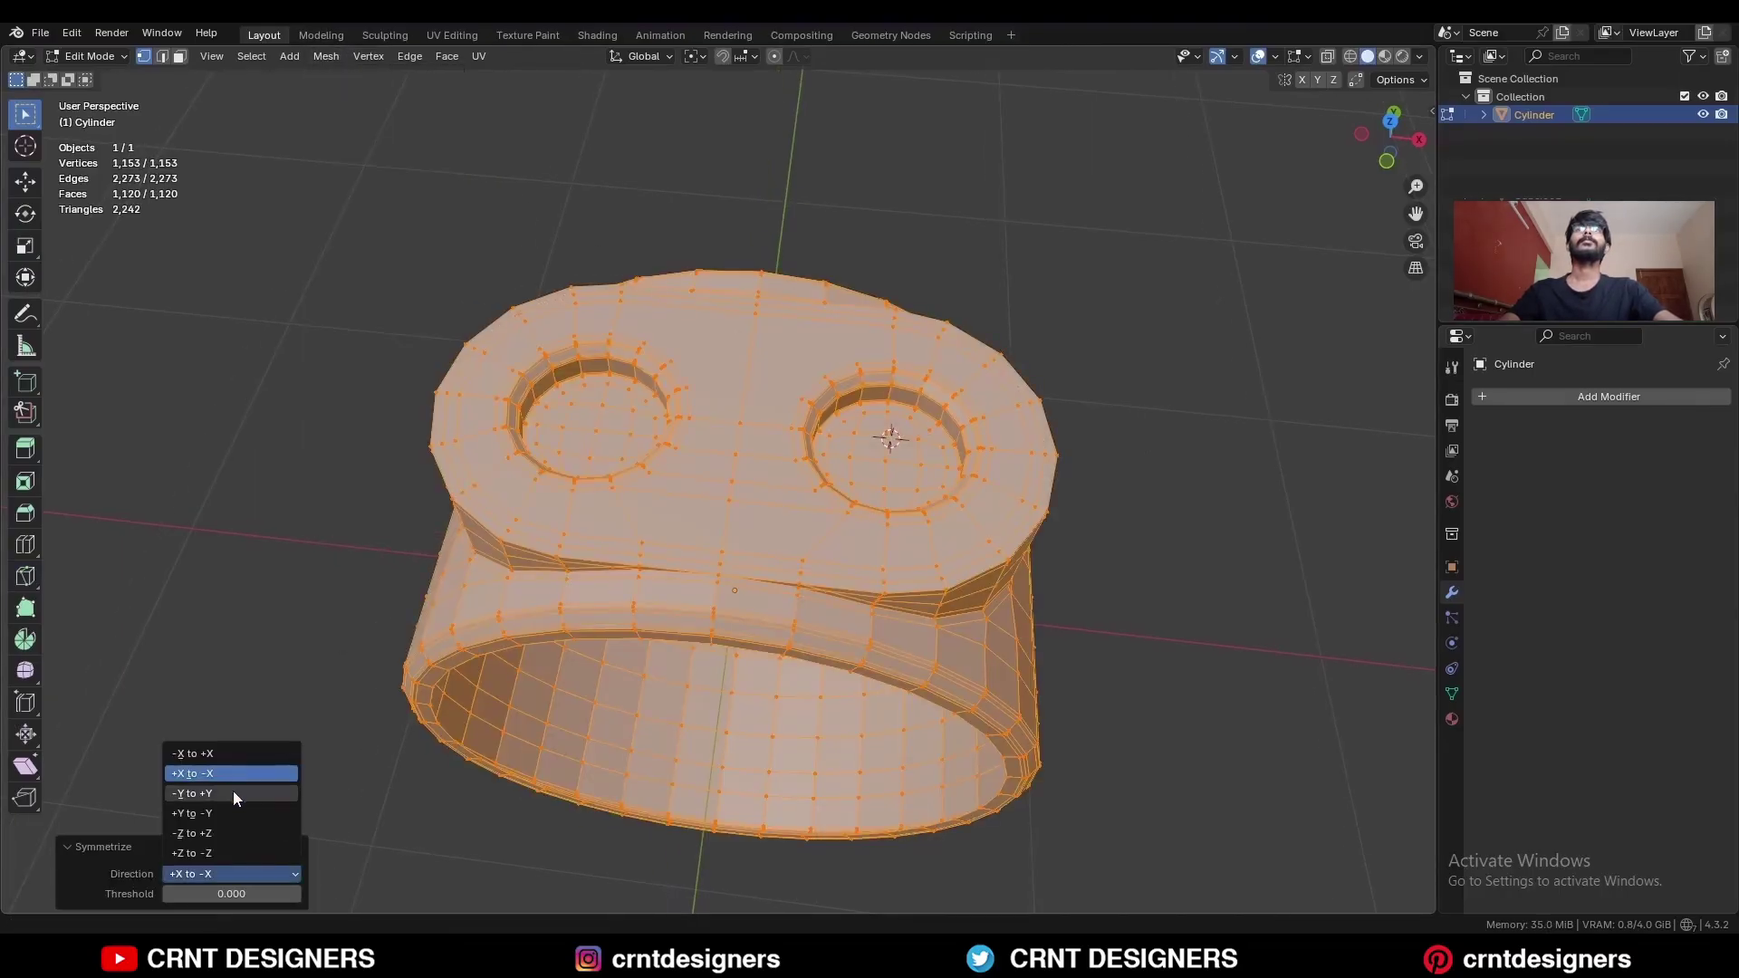
{"action": "left_click", "coordinate": [232, 791]}
Close the ring's open ends with 8-span Grid Fills using Simple Blending, offset so the grids run horizontally and vertically.
{"action": "key", "text": "2"}
{"action": "middle_click_drag", "start_coordinate": [635, 471], "coordinate": [705, 410]}
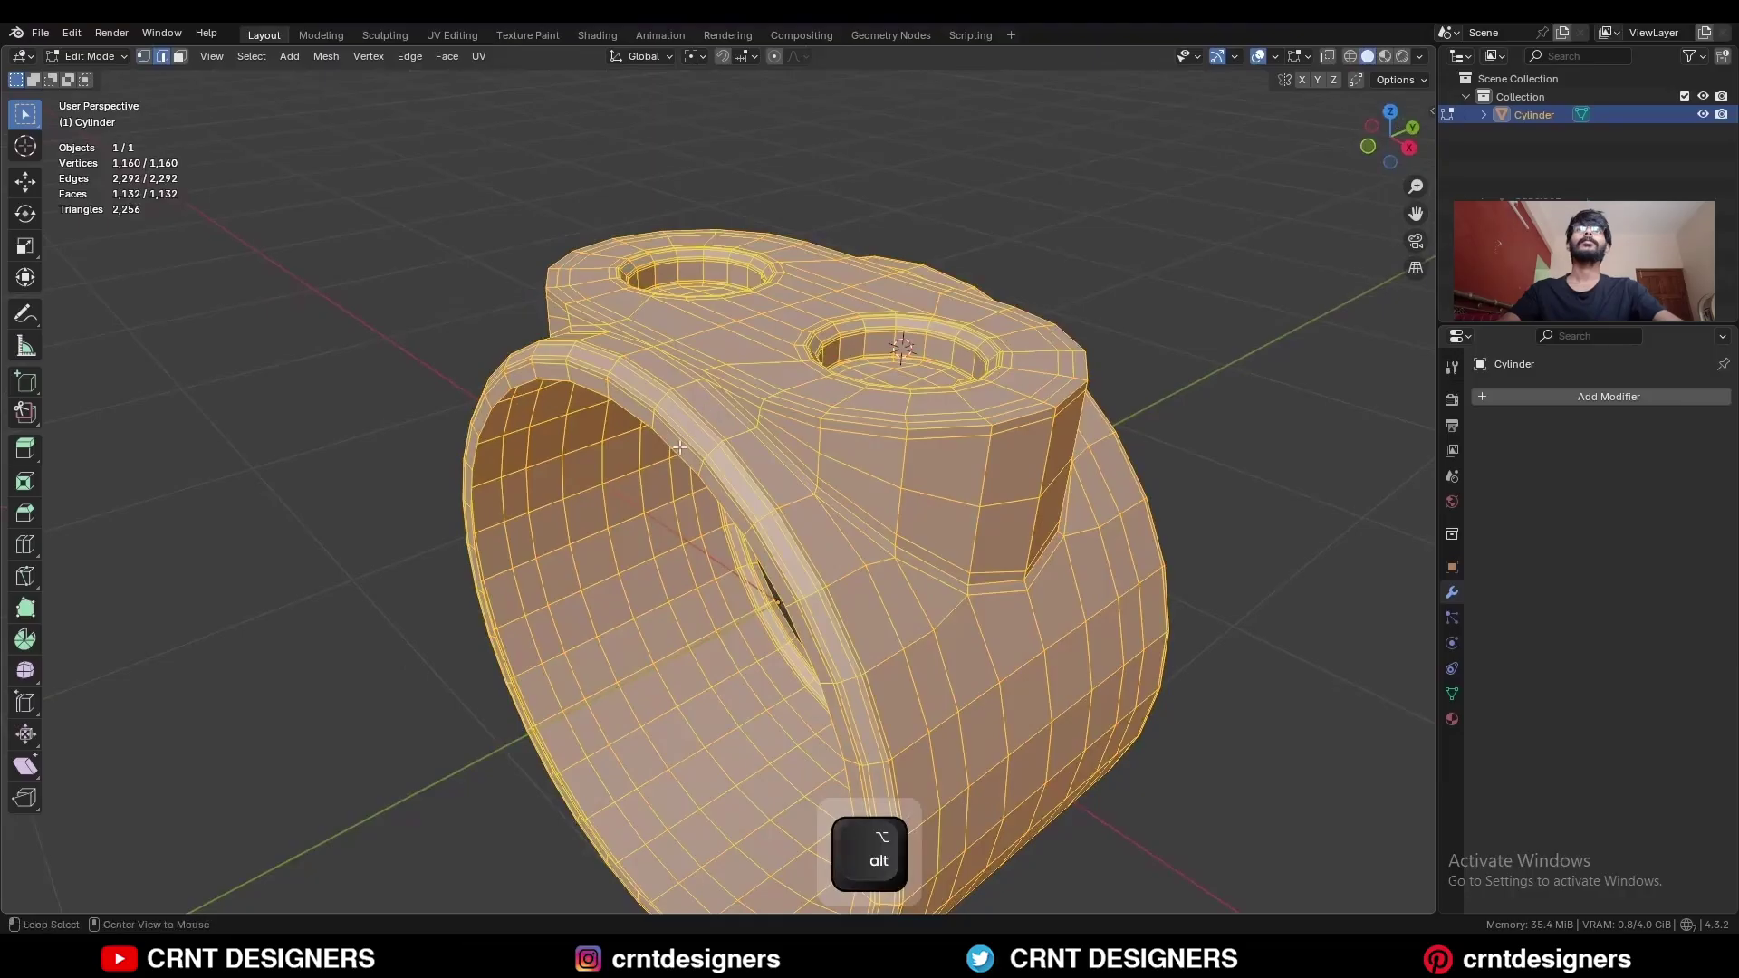
{"action": "left_click", "coordinate": [679, 448], "text": "alt"}
{"action": "left_click", "coordinate": [449, 57]}
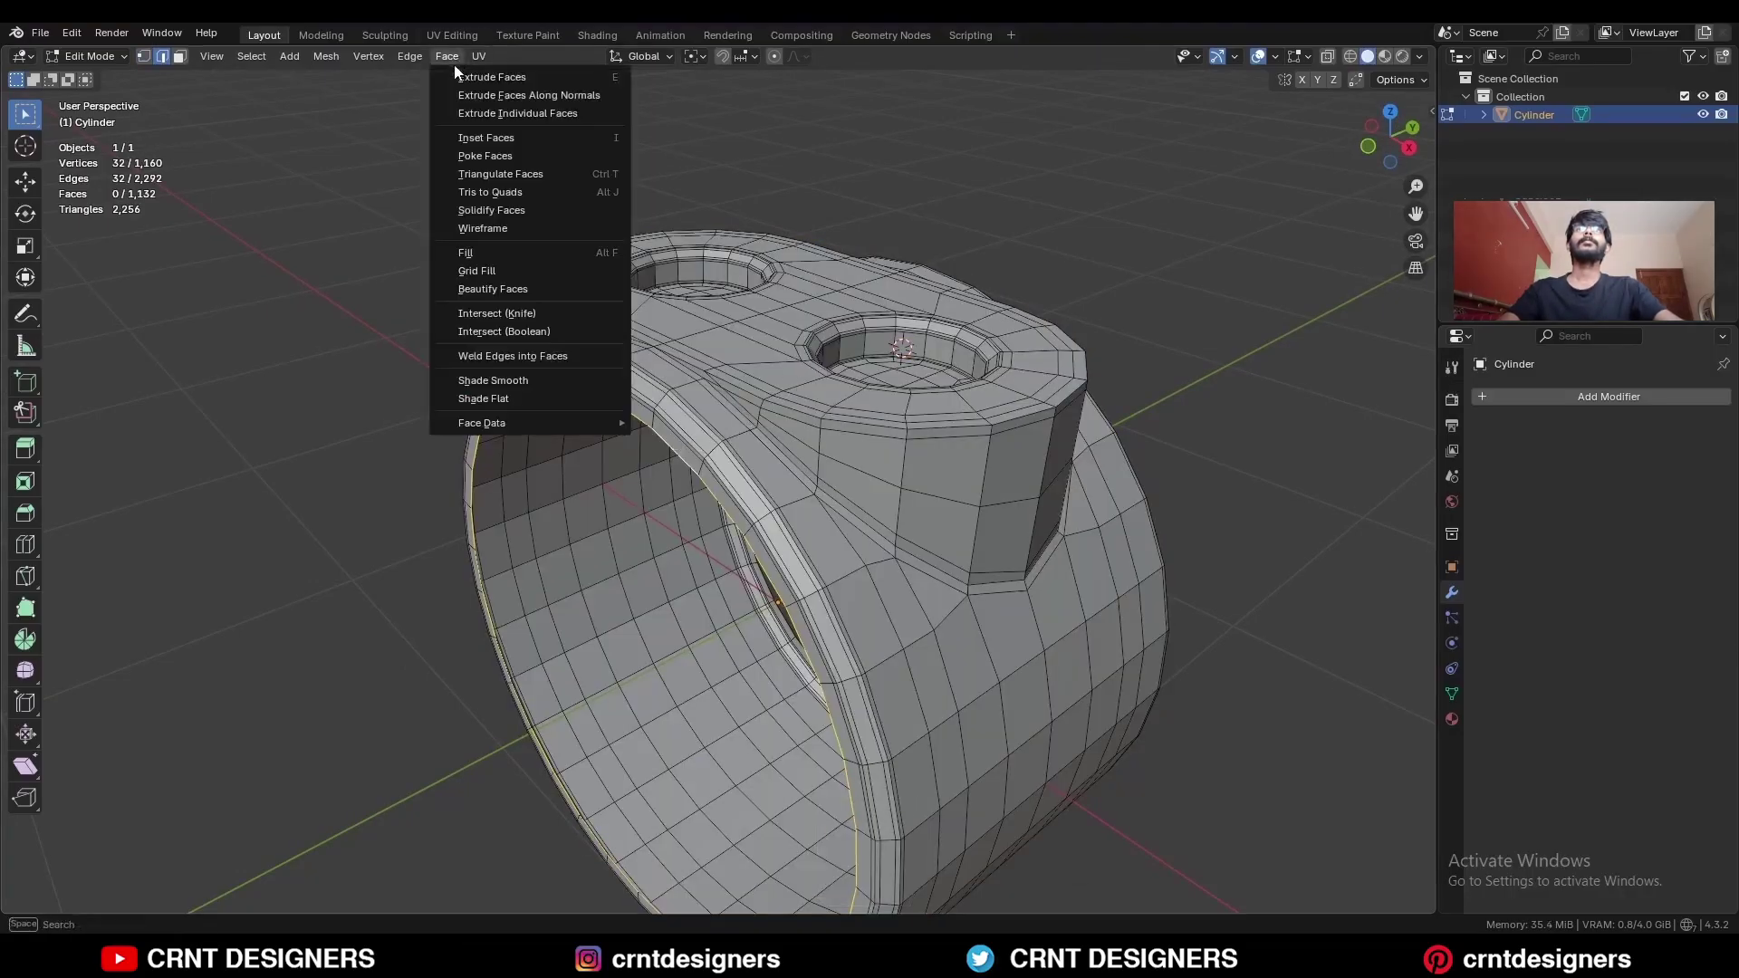
{"action": "left_click", "coordinate": [497, 272]}
{"action": "scroll", "coordinate": [497, 299], "scroll_direction": "down", "scroll_amount": 3}
{"action": "middle_click_drag", "start_coordinate": [507, 363], "coordinate": [616, 343]}
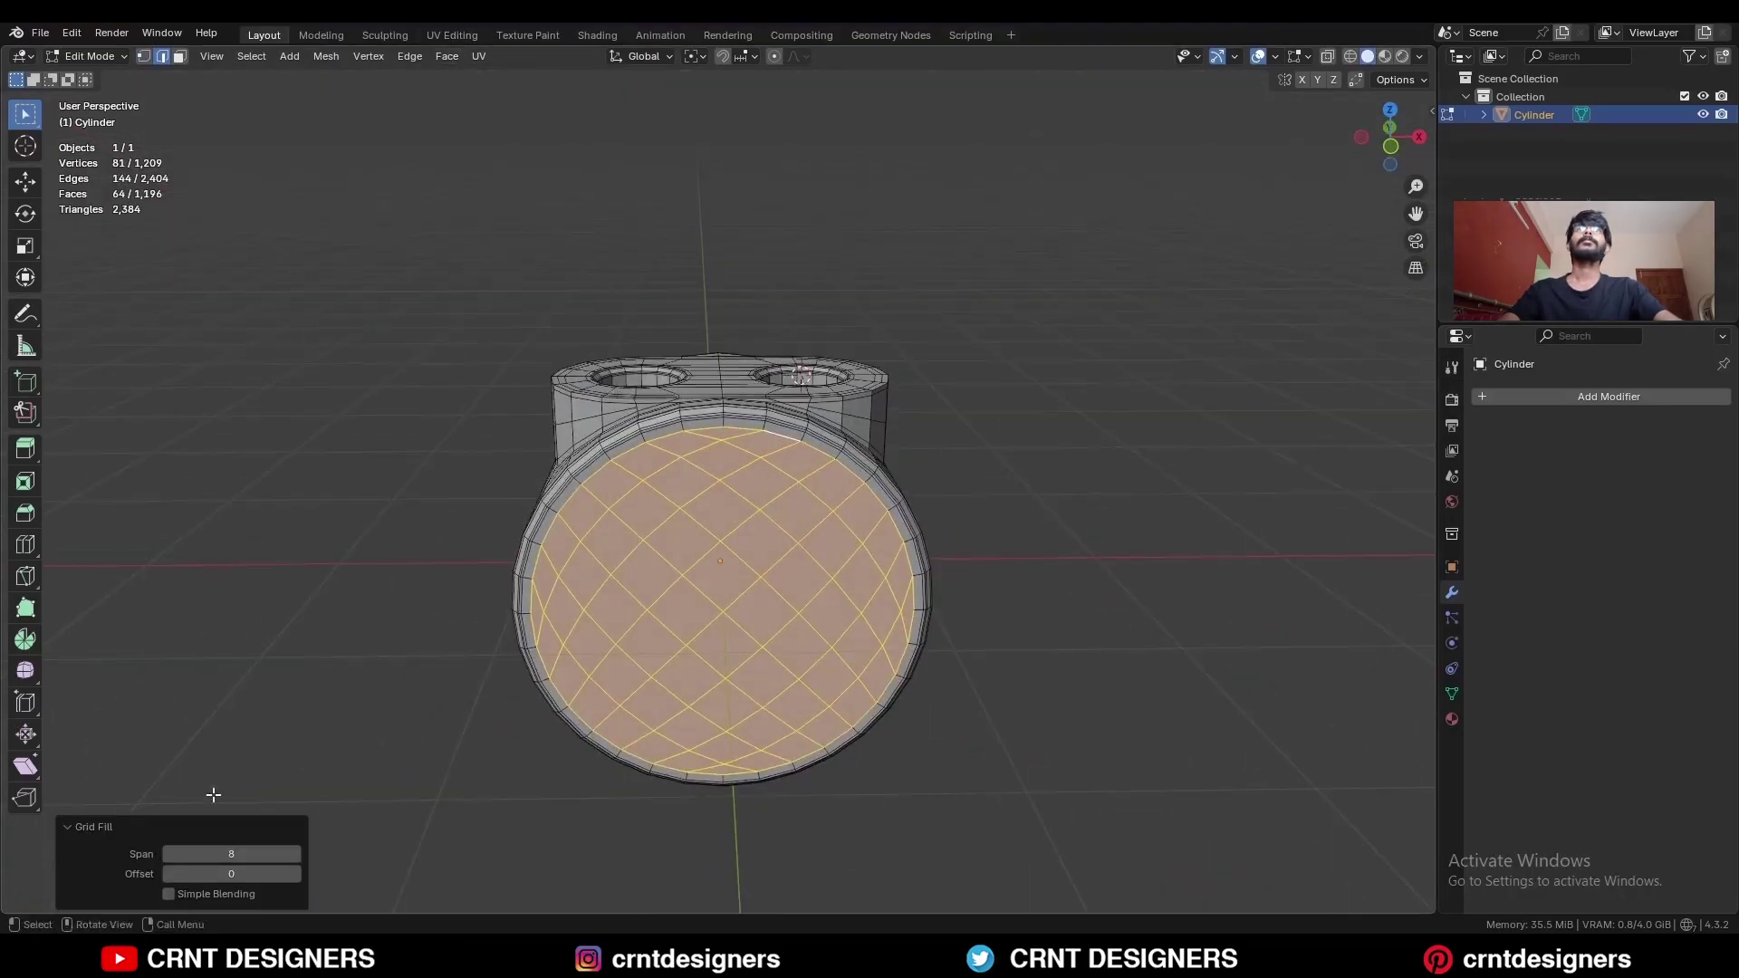
{"action": "left_click", "coordinate": [169, 894]}
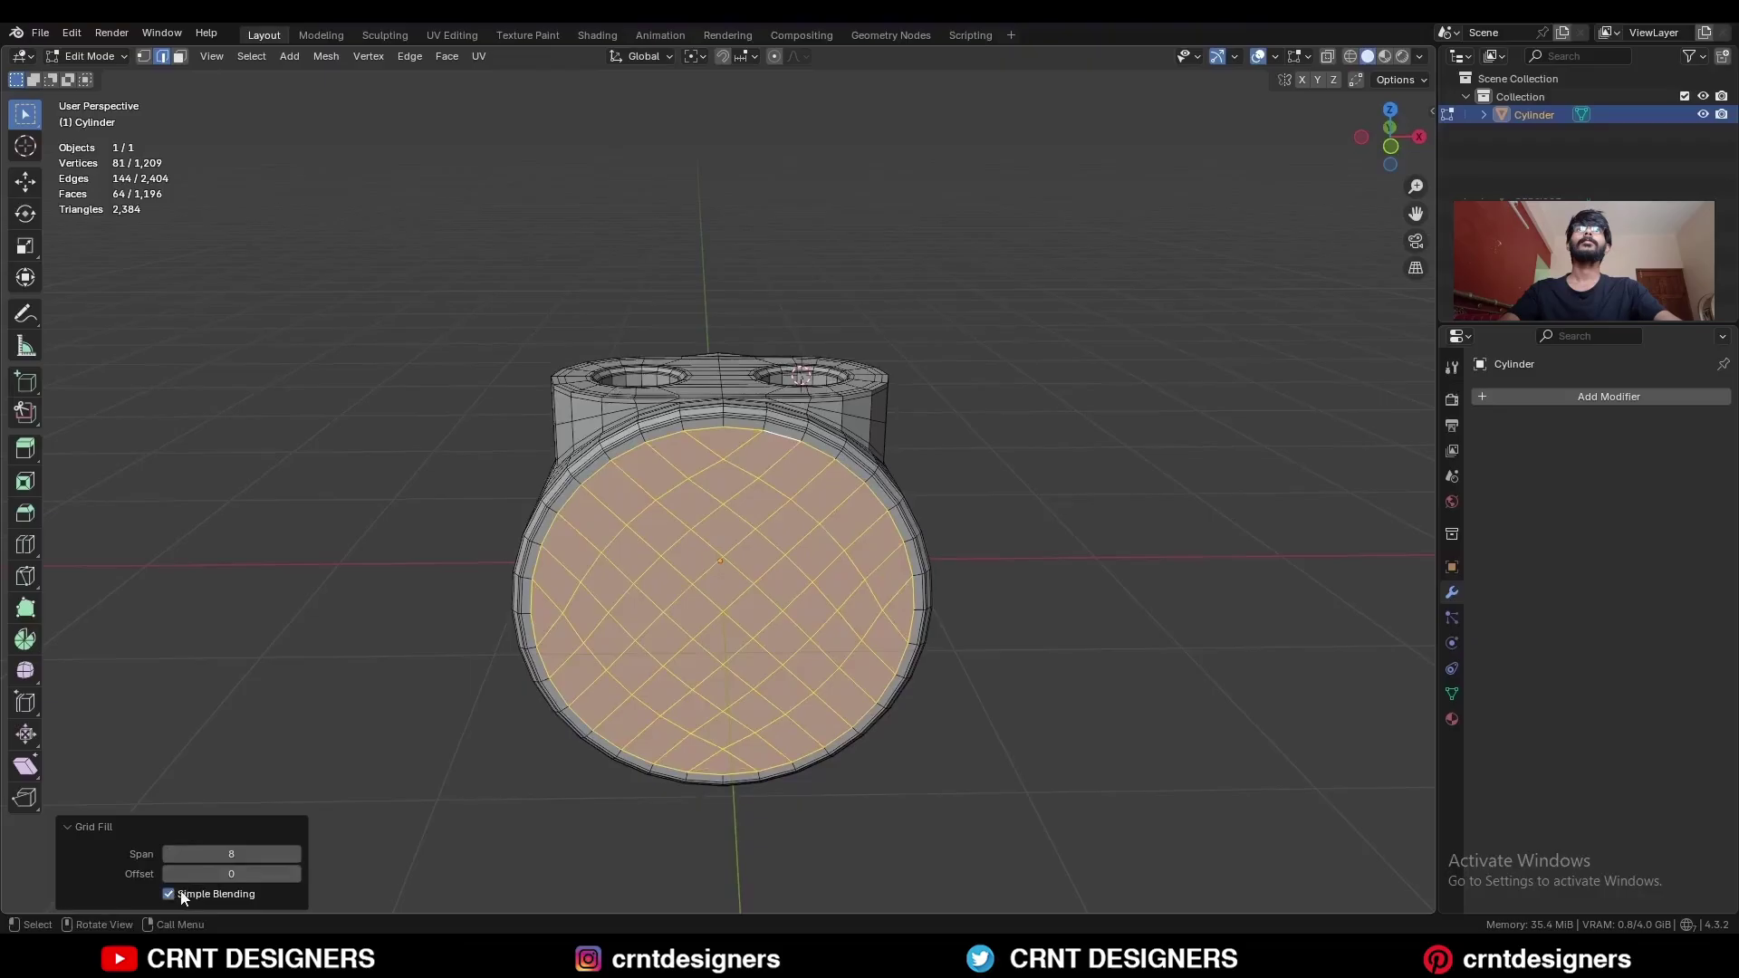
{"action": "left_click", "coordinate": [295, 874]}
{"action": "left_click", "coordinate": [295, 874]}
{"action": "left_click", "coordinate": [295, 874]}
{"action": "left_click", "coordinate": [294, 874]}
Add a level 2 Subdivision modifier to the body in Object Mode, shade it smooth and hide the overlays.
{"action": "key", "text": "Tab"}
{"action": "middle_click_drag", "start_coordinate": [1161, 633], "coordinate": [926, 365]}
{"action": "key", "text": "ctrl+2"}
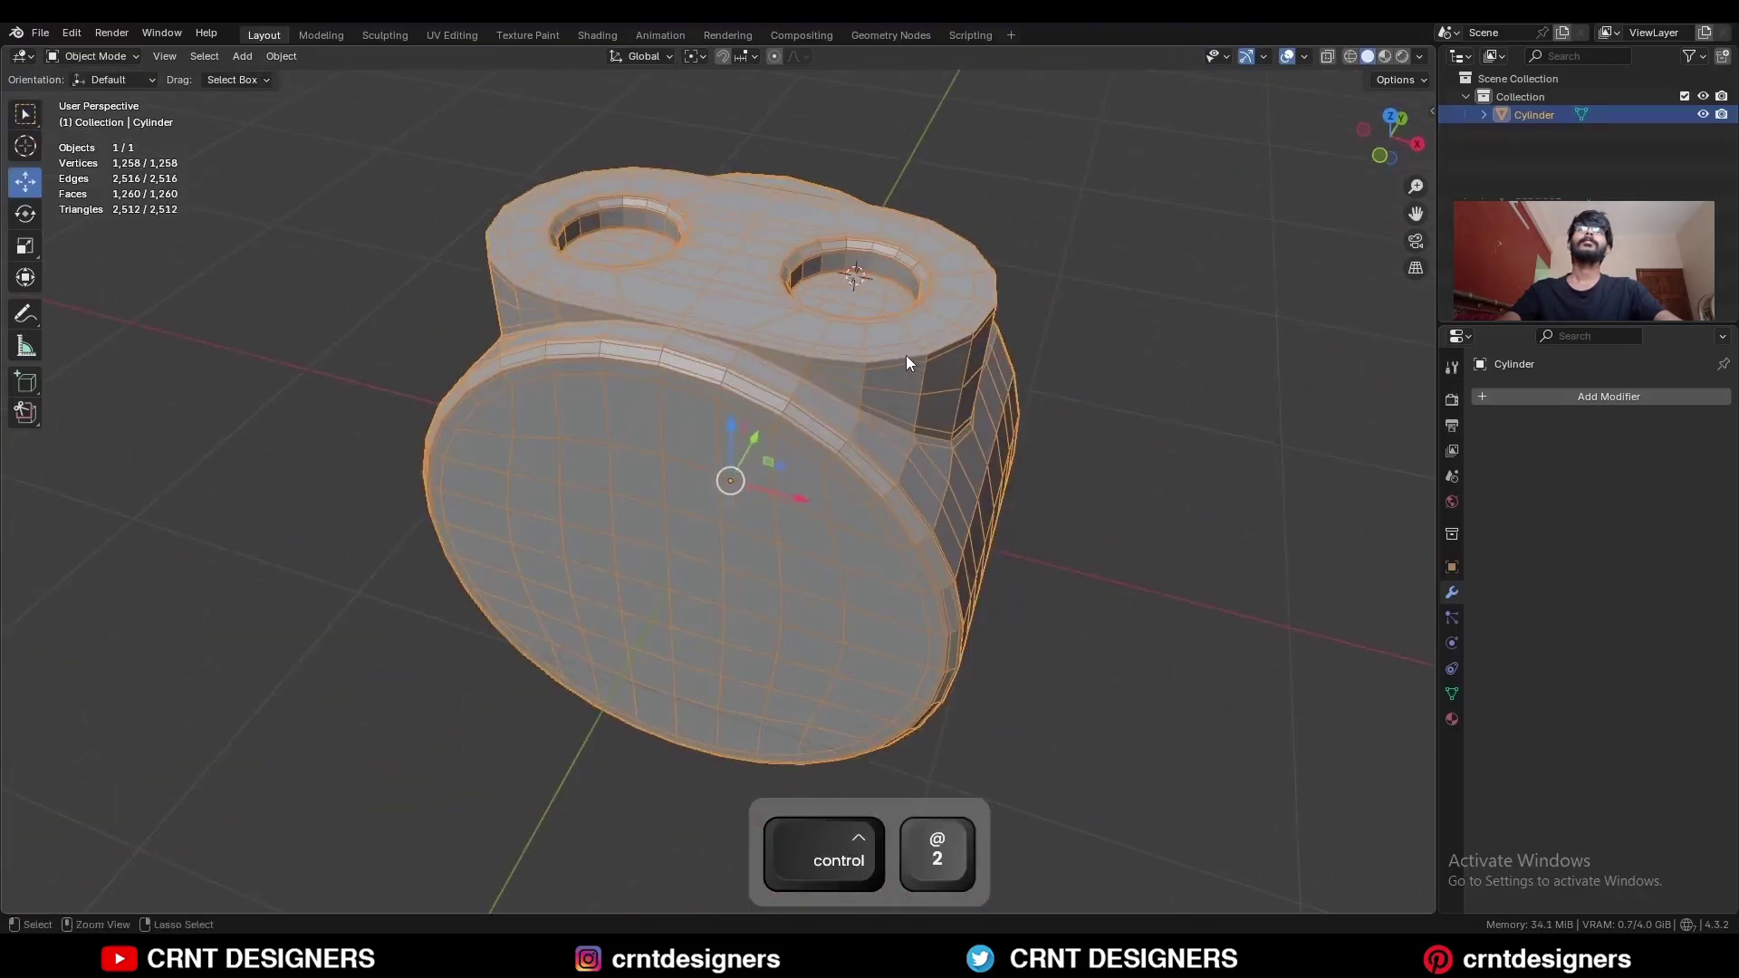
{"action": "right_click", "coordinate": [886, 334]}
{"action": "left_click", "coordinate": [886, 328]}
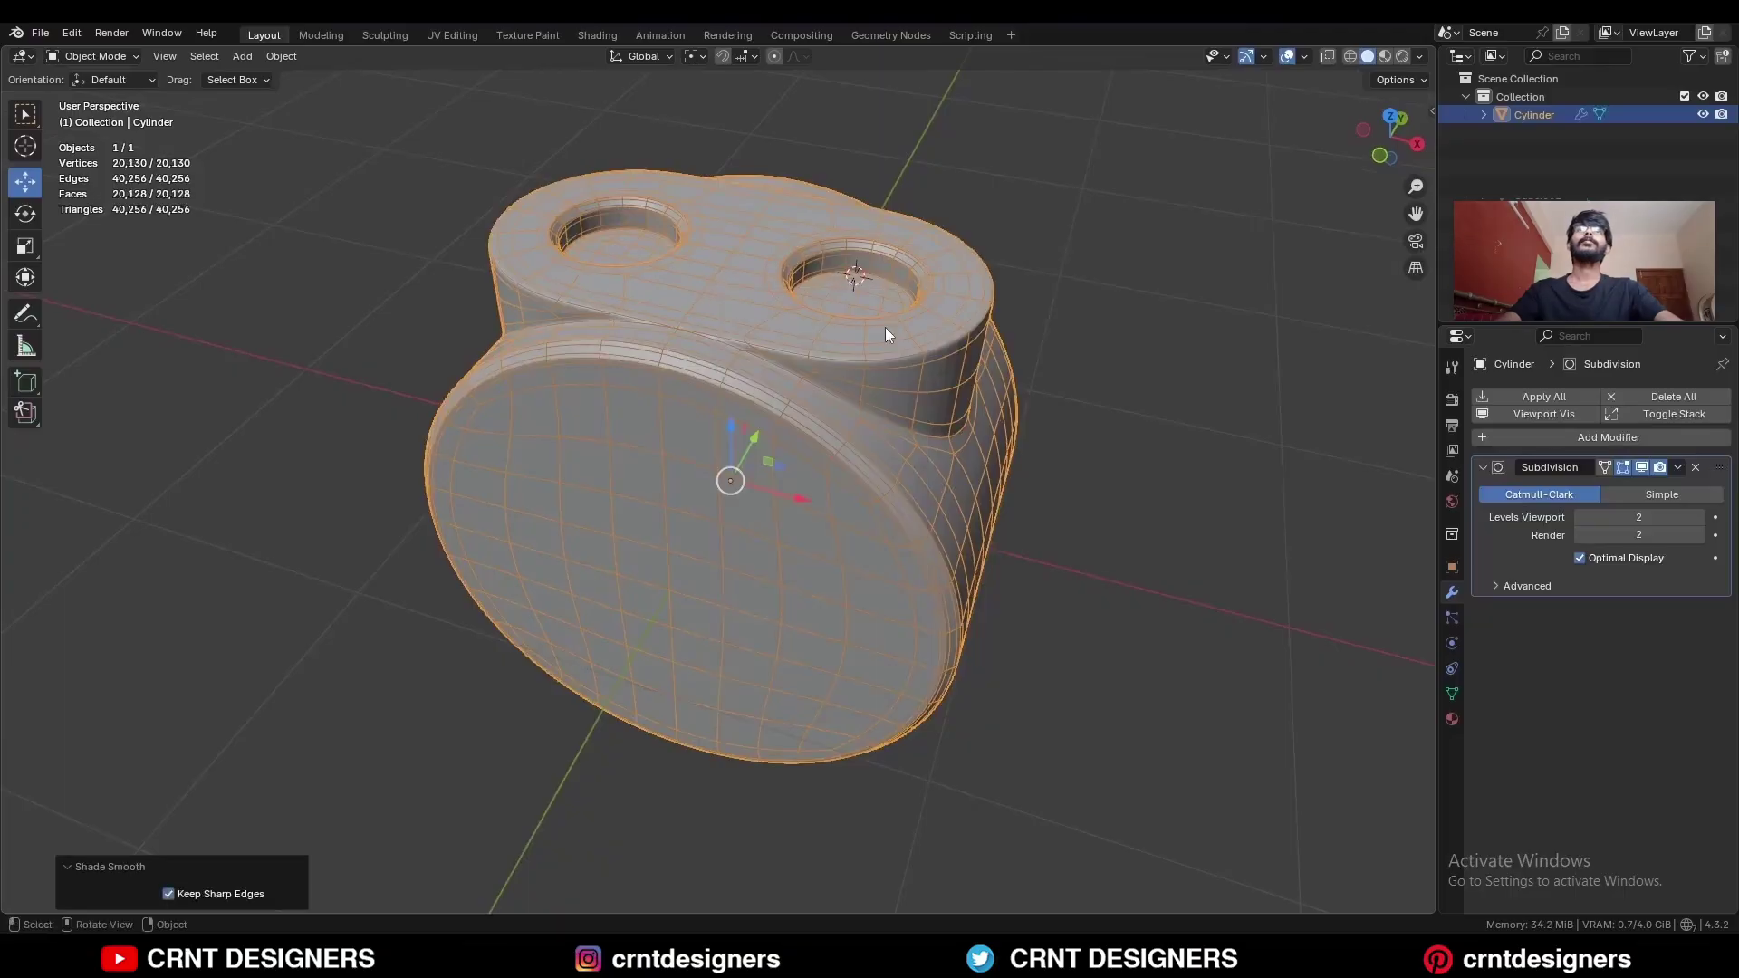
{"action": "key", "text": "alt+shift+z"}
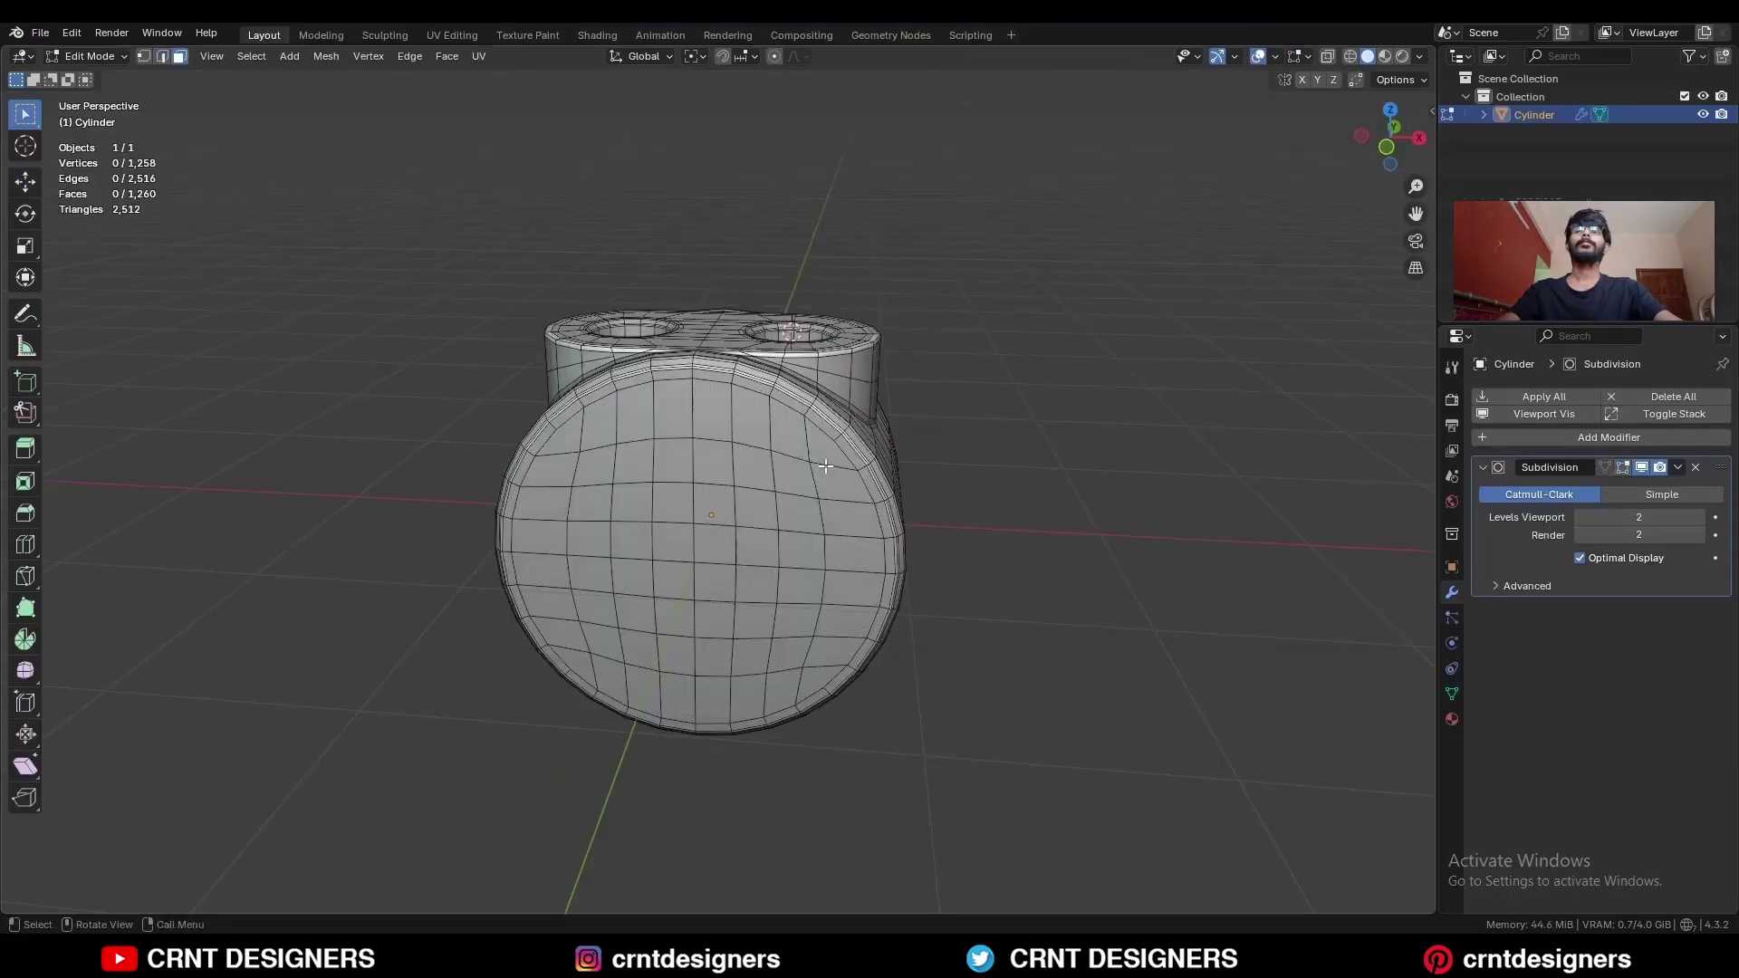
Select the grid faces of the front cap in Edit Mode, inset them about 0.058 m and scale them to about 0.745.
{"action": "left_click", "coordinate": [832, 468]}
{"action": "left_click", "coordinate": [821, 453]}
{"action": "left_click", "coordinate": [567, 656], "text": "ctrl+shift"}
{"action": "key", "text": "i"}
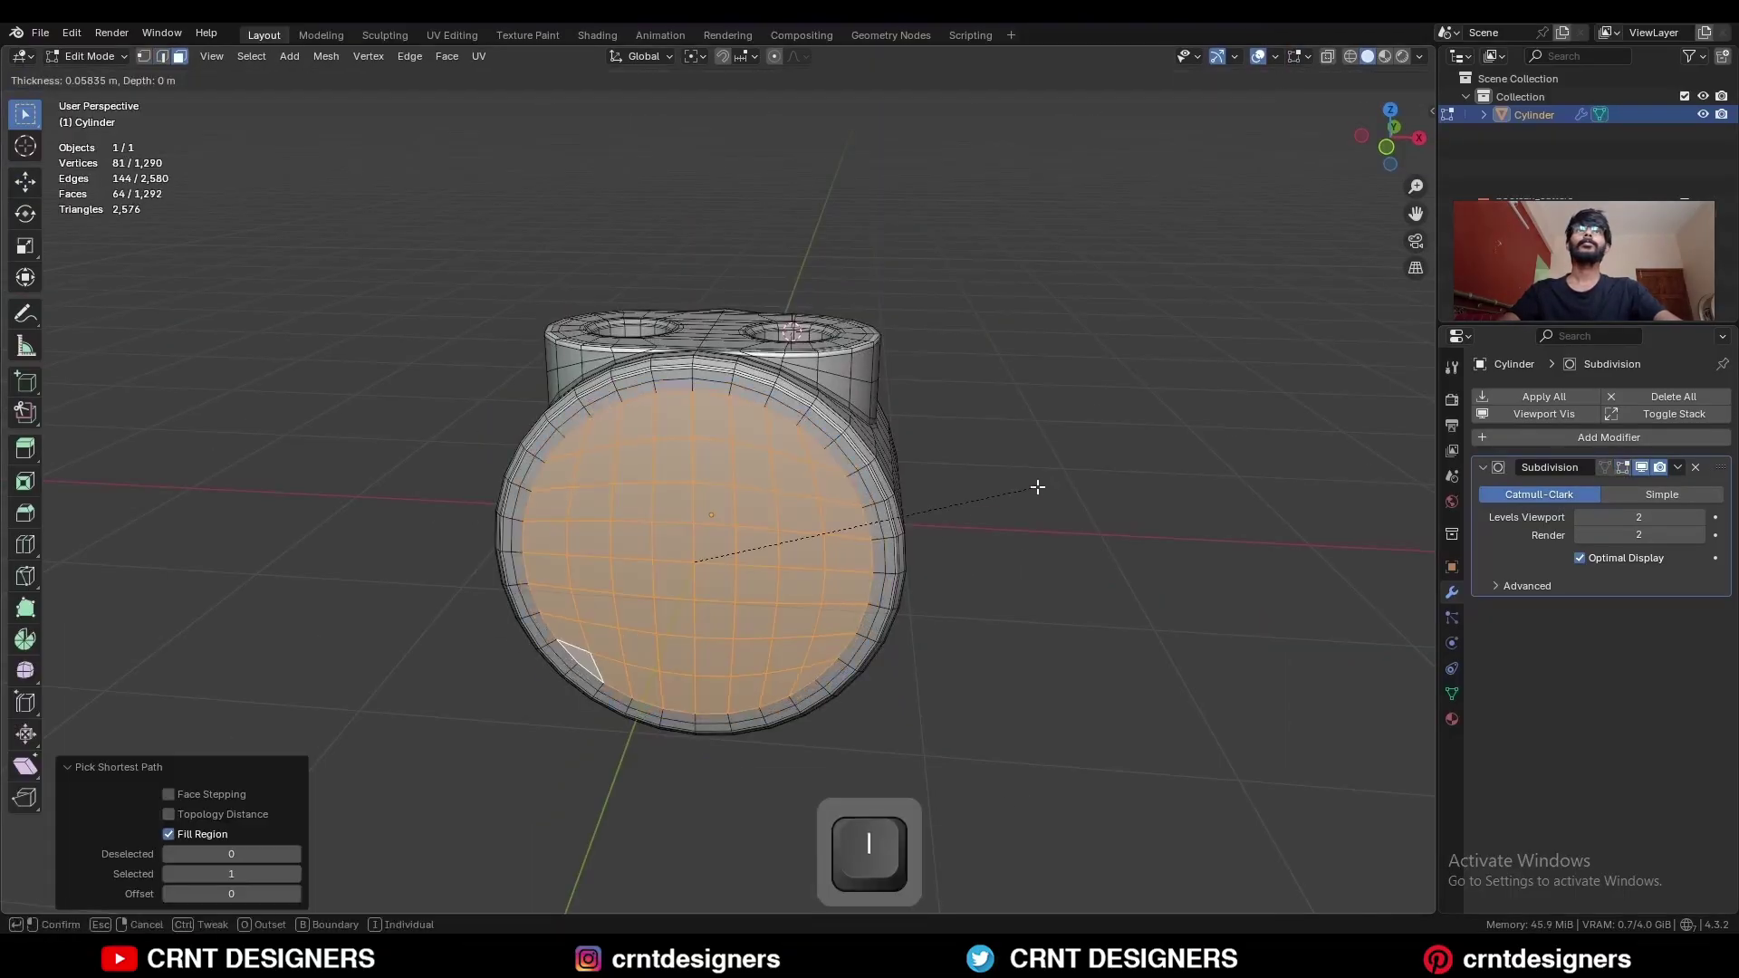
{"action": "left_click", "coordinate": [1038, 488]}
{"action": "key", "text": "s"}
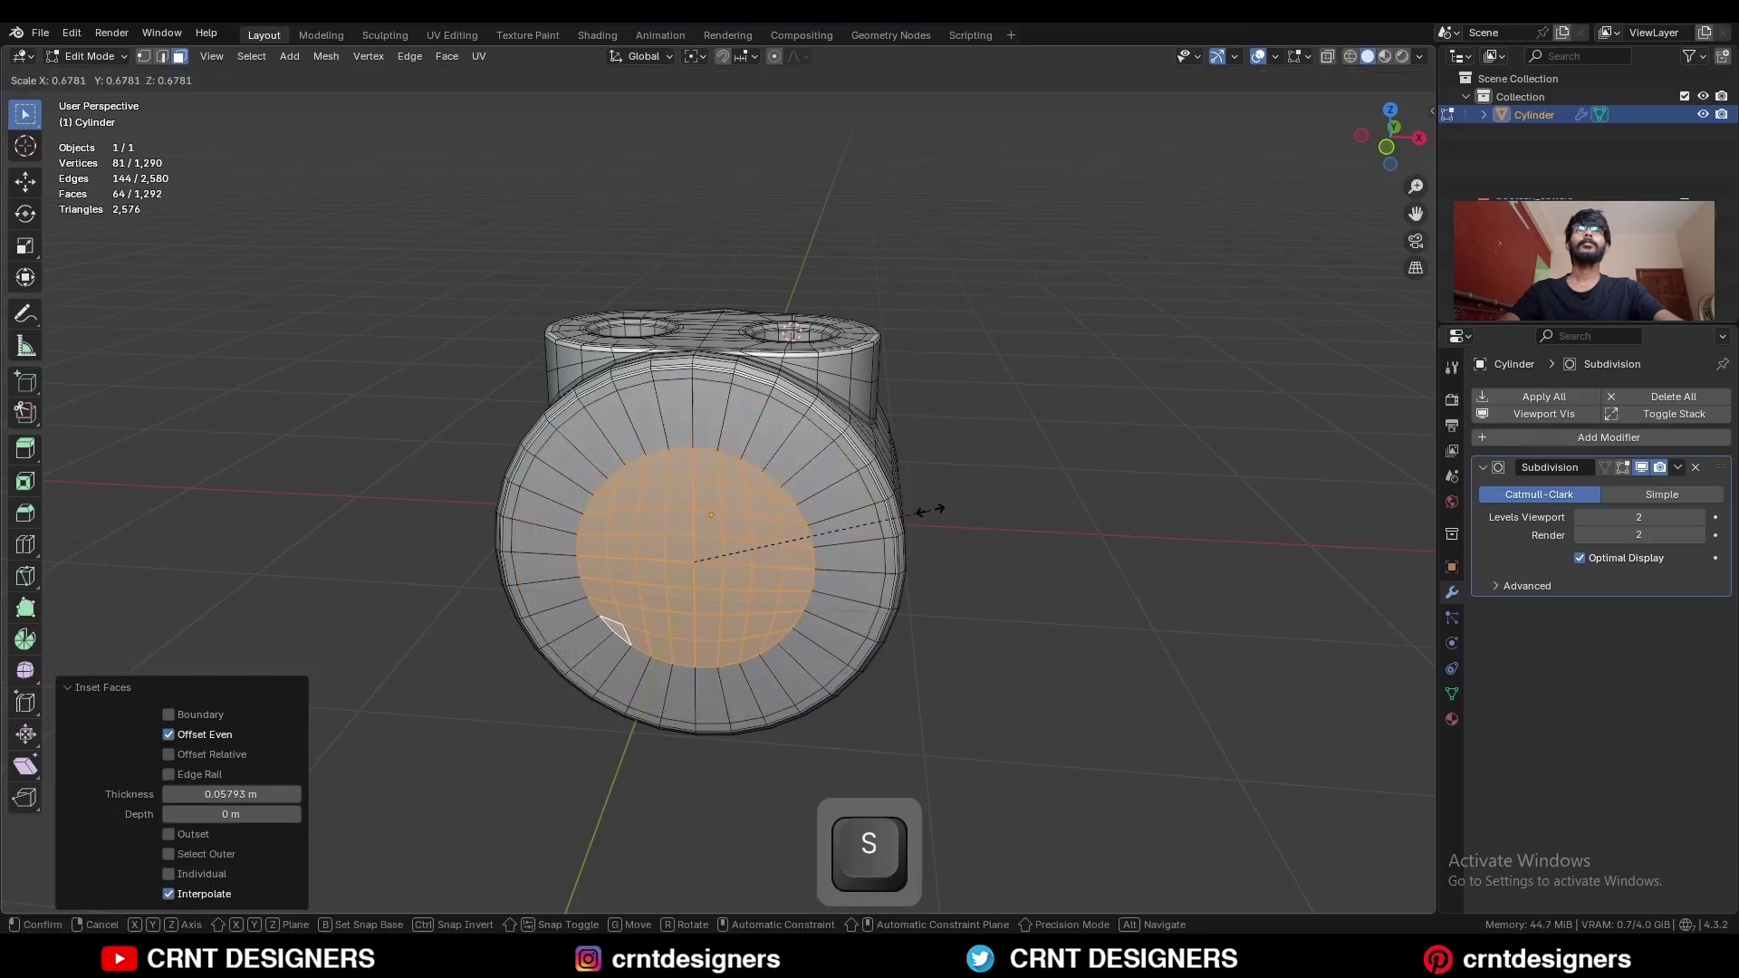
{"action": "left_click", "coordinate": [951, 515]}
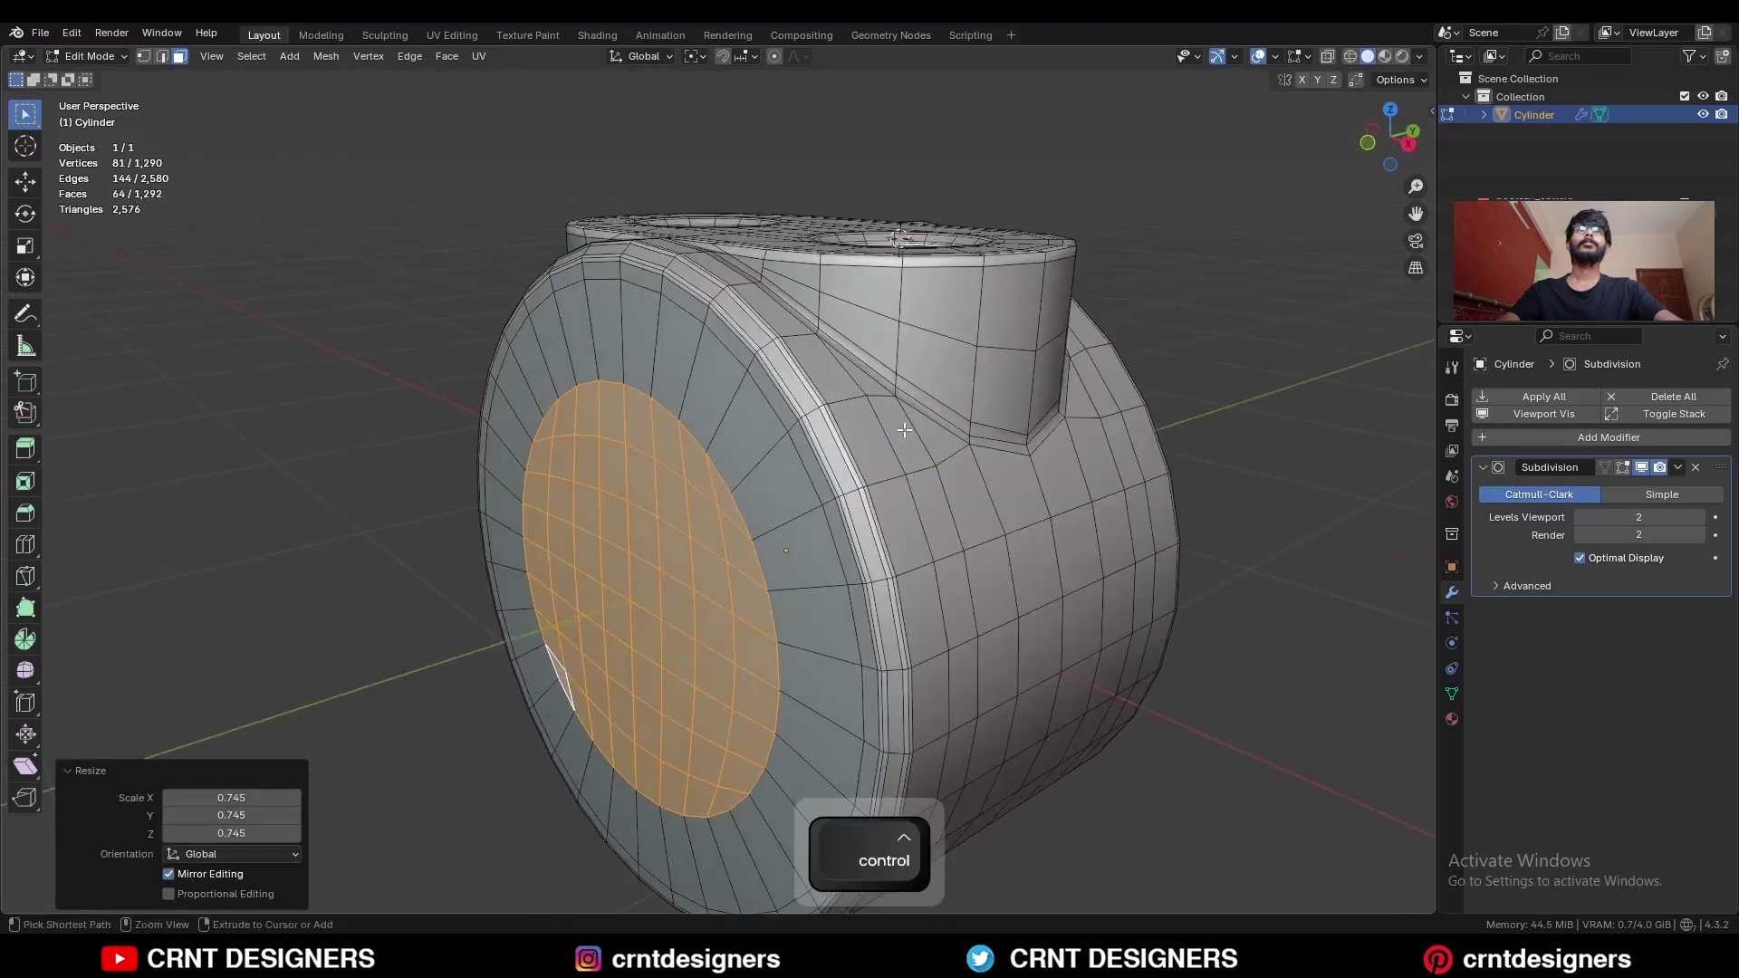
Dissolve the front cap's inner faces into one round face and symmetrize the whole mesh onto the back side.
{"action": "key", "text": "ctrl+x"}
{"action": "scroll", "coordinate": [847, 499], "scroll_direction": "down", "scroll_amount": 2}
{"action": "middle_click_drag", "start_coordinate": [847, 499], "coordinate": [652, 453]}
{"action": "key", "text": "a"}
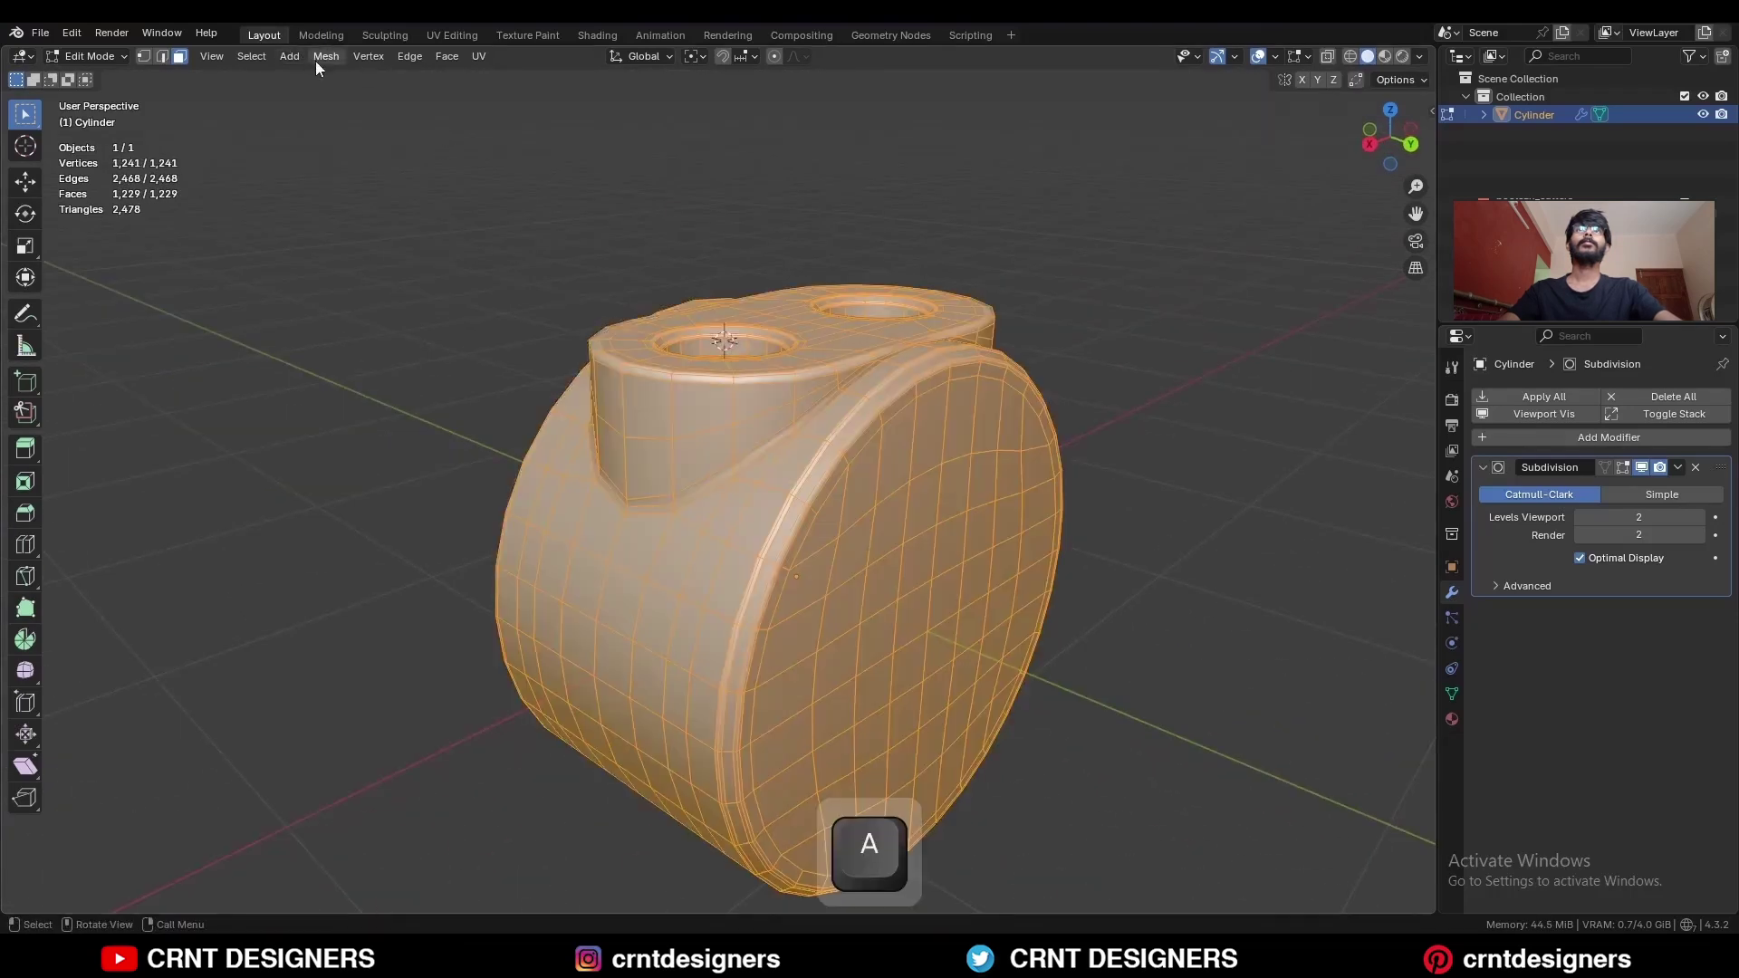
{"action": "left_click", "coordinate": [317, 60]}
{"action": "left_click", "coordinate": [367, 322]}
Select the round faces on the front and back caps and bridge them into a through hole.
{"action": "key", "text": "3"}
{"action": "left_click", "coordinate": [918, 582]}
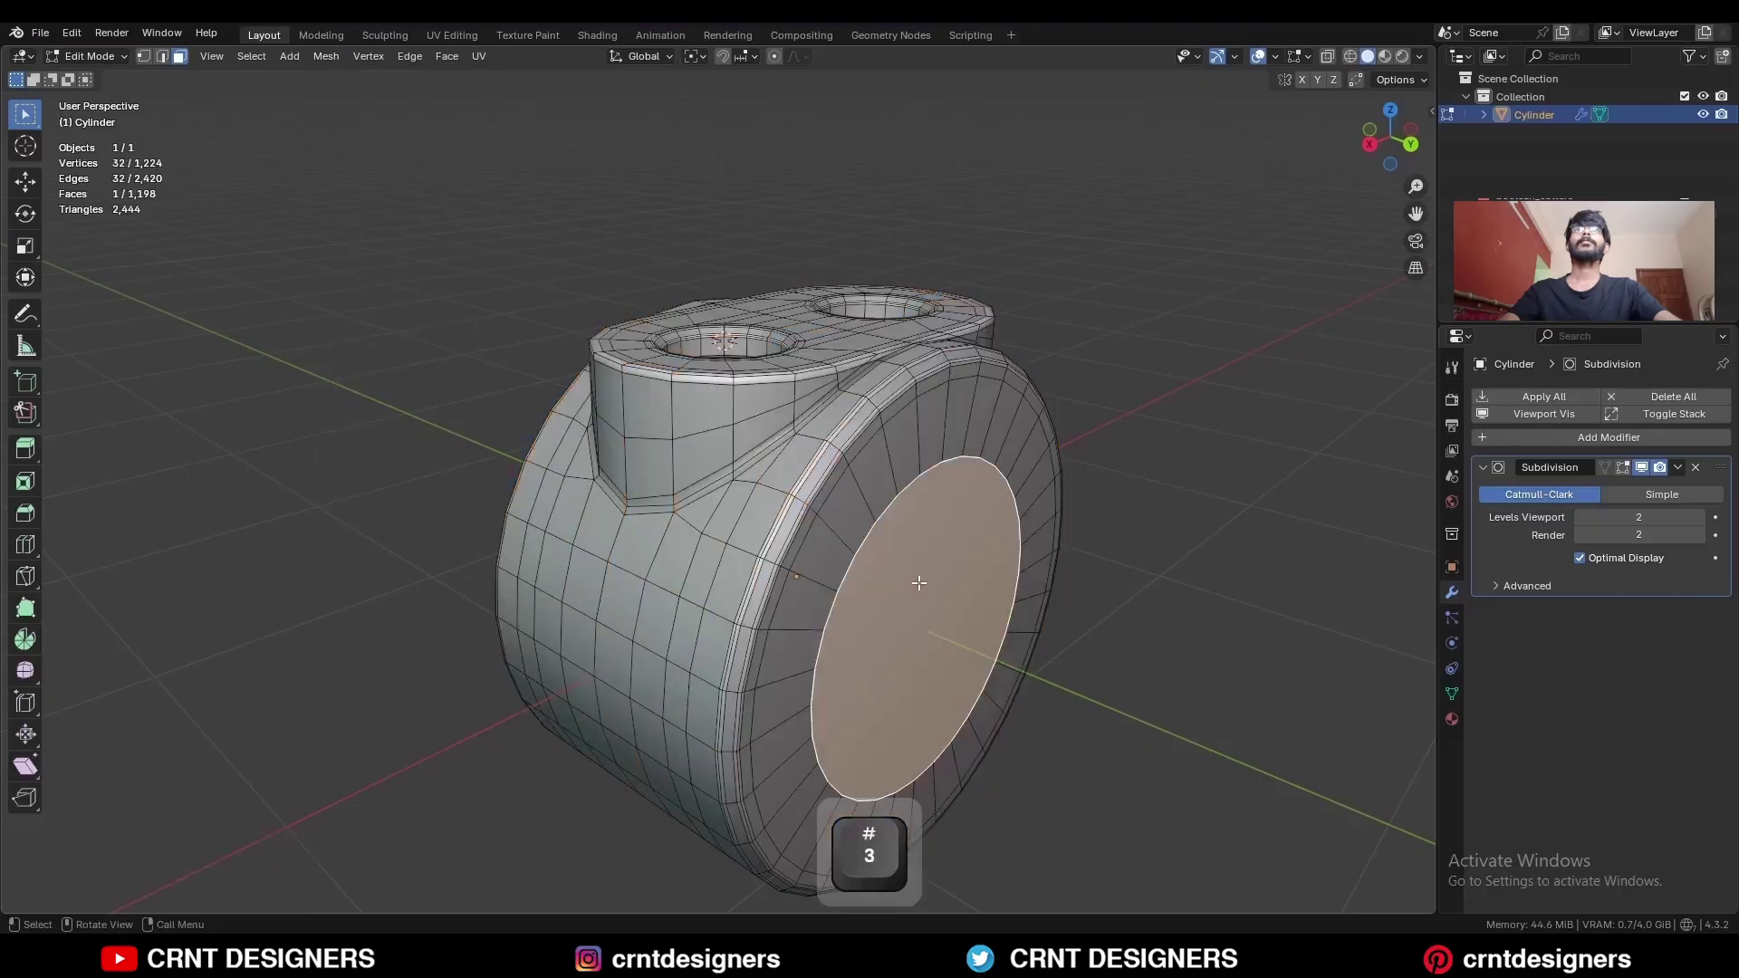
{"action": "middle_click_drag", "start_coordinate": [918, 582], "coordinate": [1153, 381]}
{"action": "left_click", "coordinate": [815, 530], "text": "shift"}
{"action": "right_click", "coordinate": [1153, 380]}
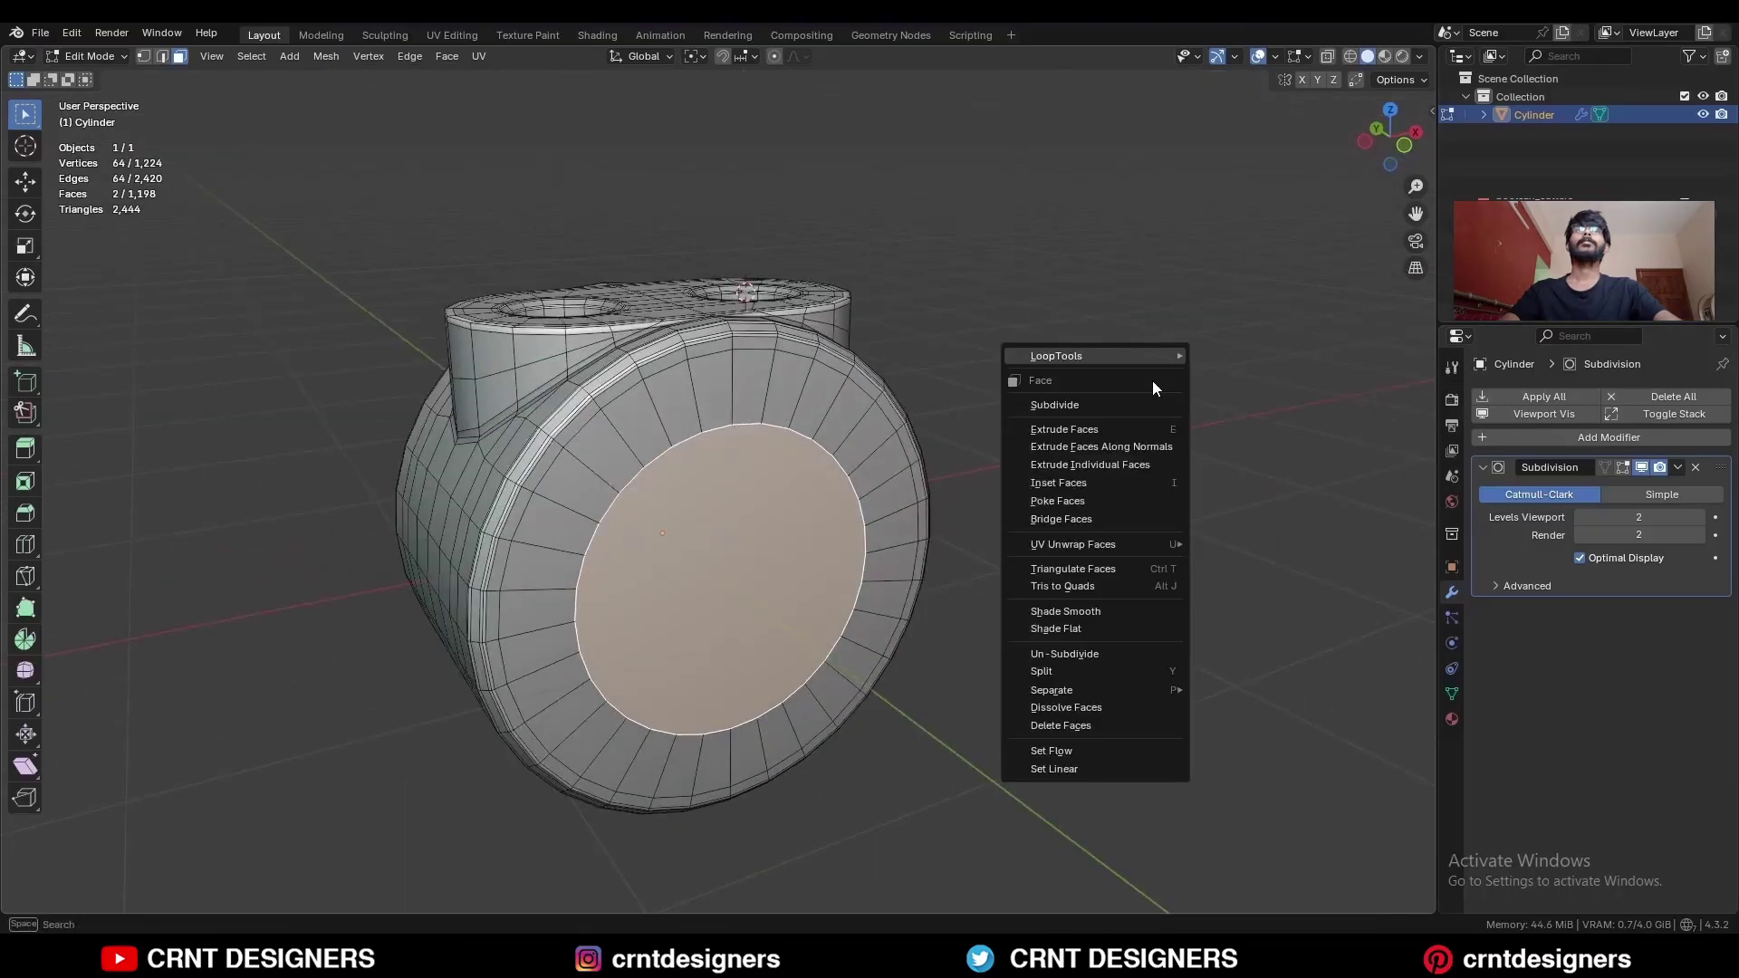
{"action": "left_click", "coordinate": [1125, 520]}
Select the edge loops around the through hole's front and back openings and bevel them with one segment.
{"action": "middle_click_drag", "start_coordinate": [997, 521], "coordinate": [990, 473], "text": "shift"}
{"action": "key", "text": "2"}
{"action": "left_click", "coordinate": [877, 547], "text": "alt"}
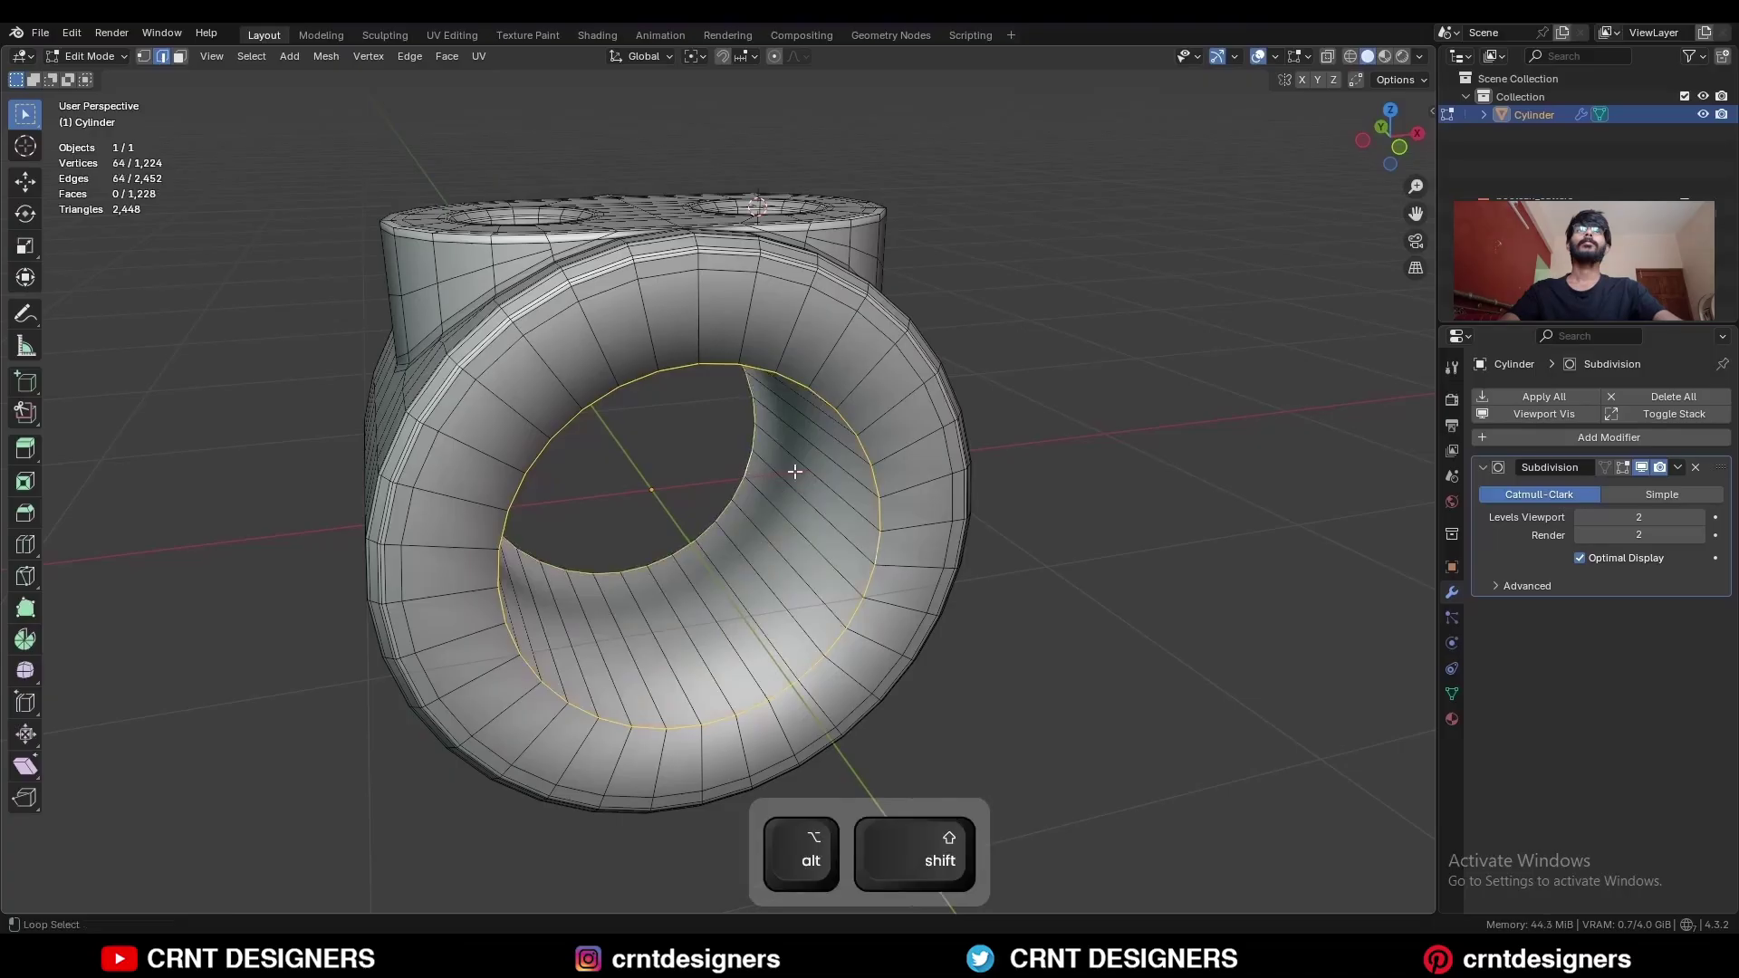
{"action": "key", "text": "ctrl+b"}
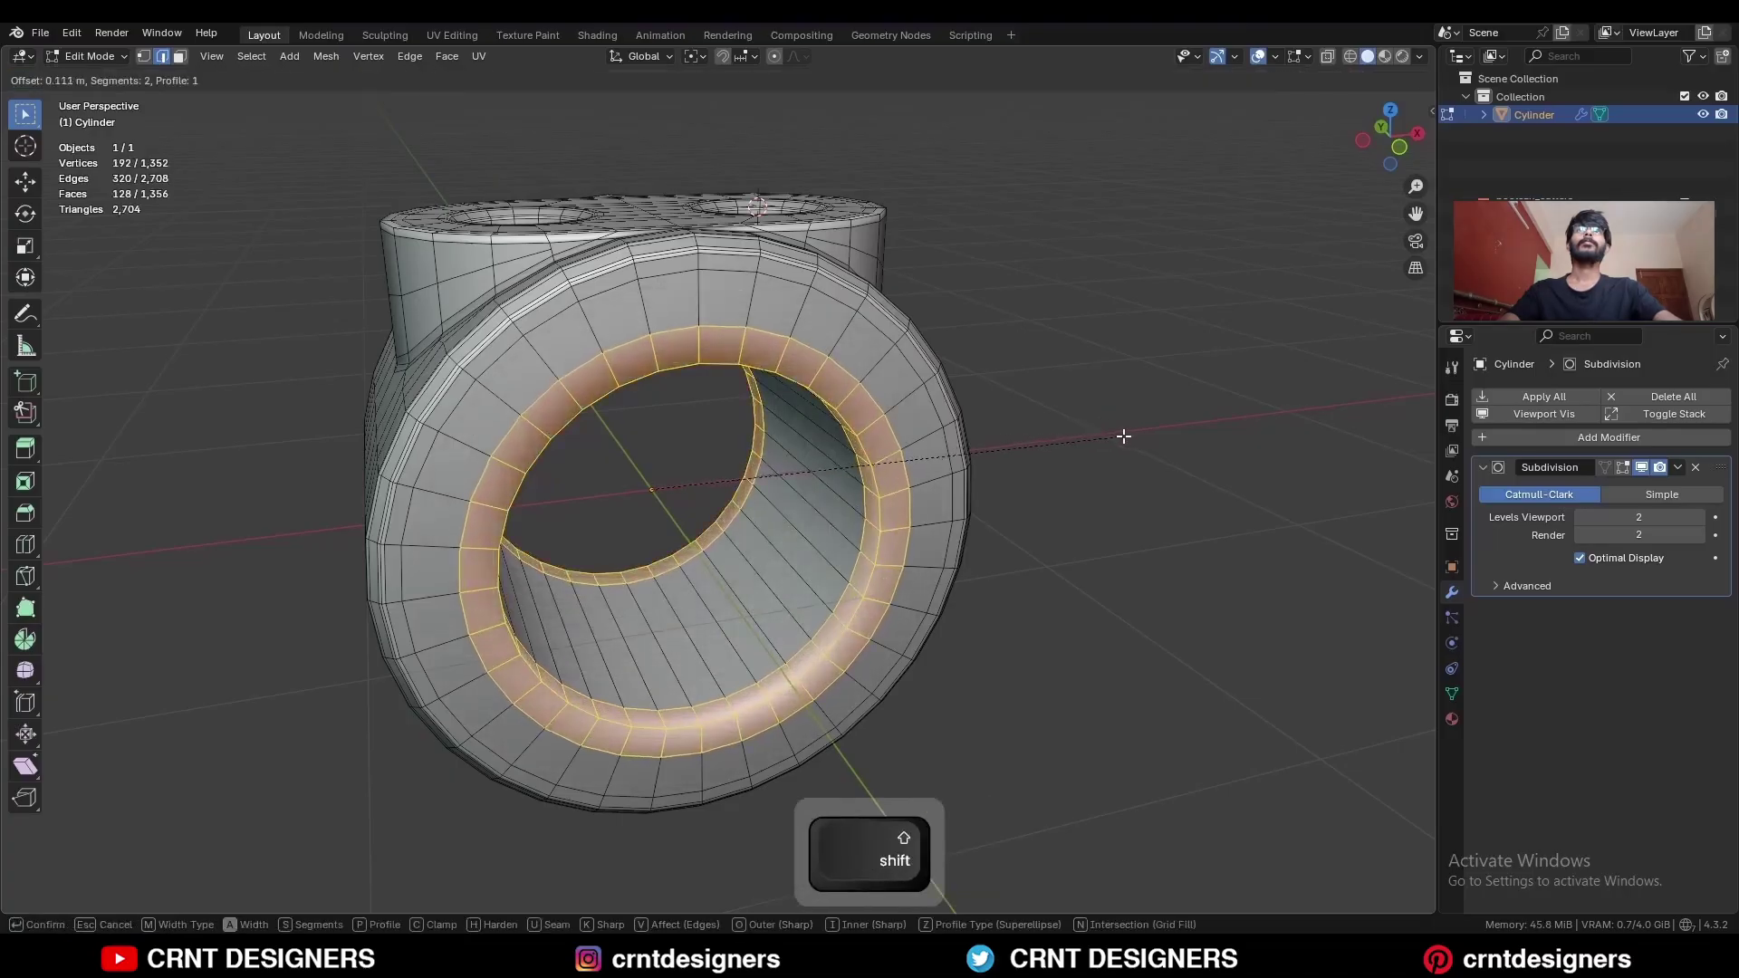
{"action": "scroll", "coordinate": [1110, 439], "scroll_direction": "down", "scroll_amount": 1}
{"action": "left_click", "coordinate": [1064, 461]}
Add the hole's far inner edge loop to the selected bevel loops and bevel them all about 0.0245 m.
{"action": "left_click", "coordinate": [868, 492], "text": "alt+shift"}
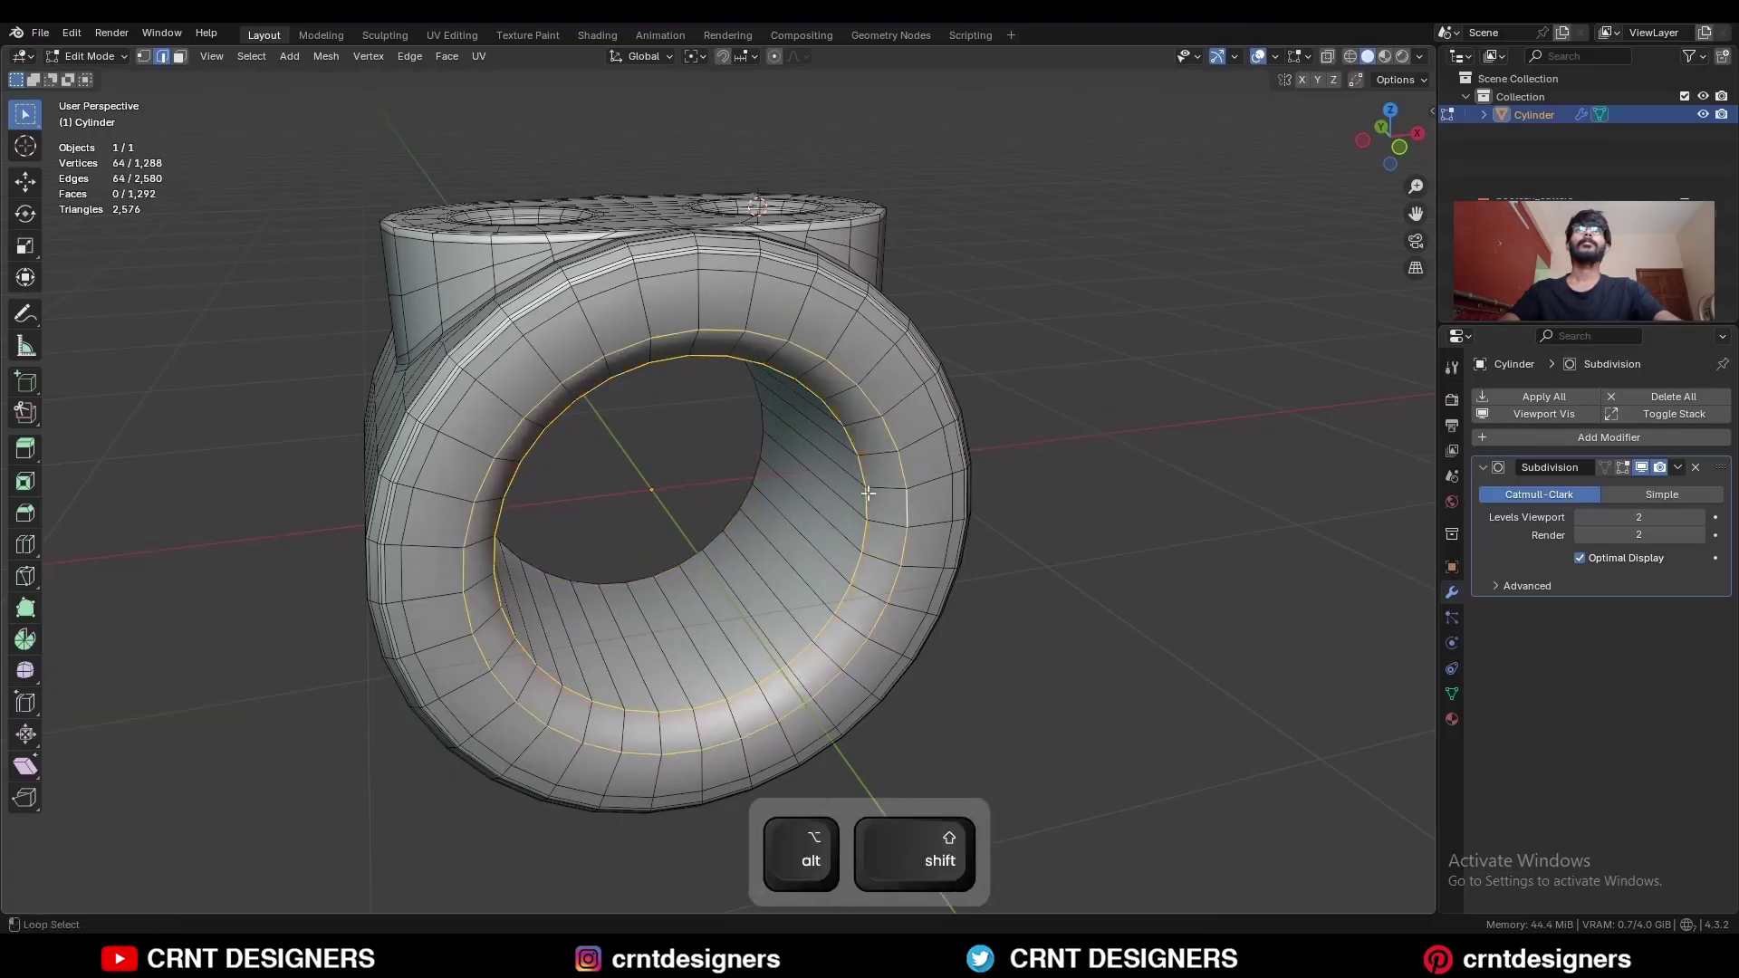
{"action": "left_click", "coordinate": [766, 451], "text": "alt+shift"}
{"action": "key", "text": "ctrl+b"}
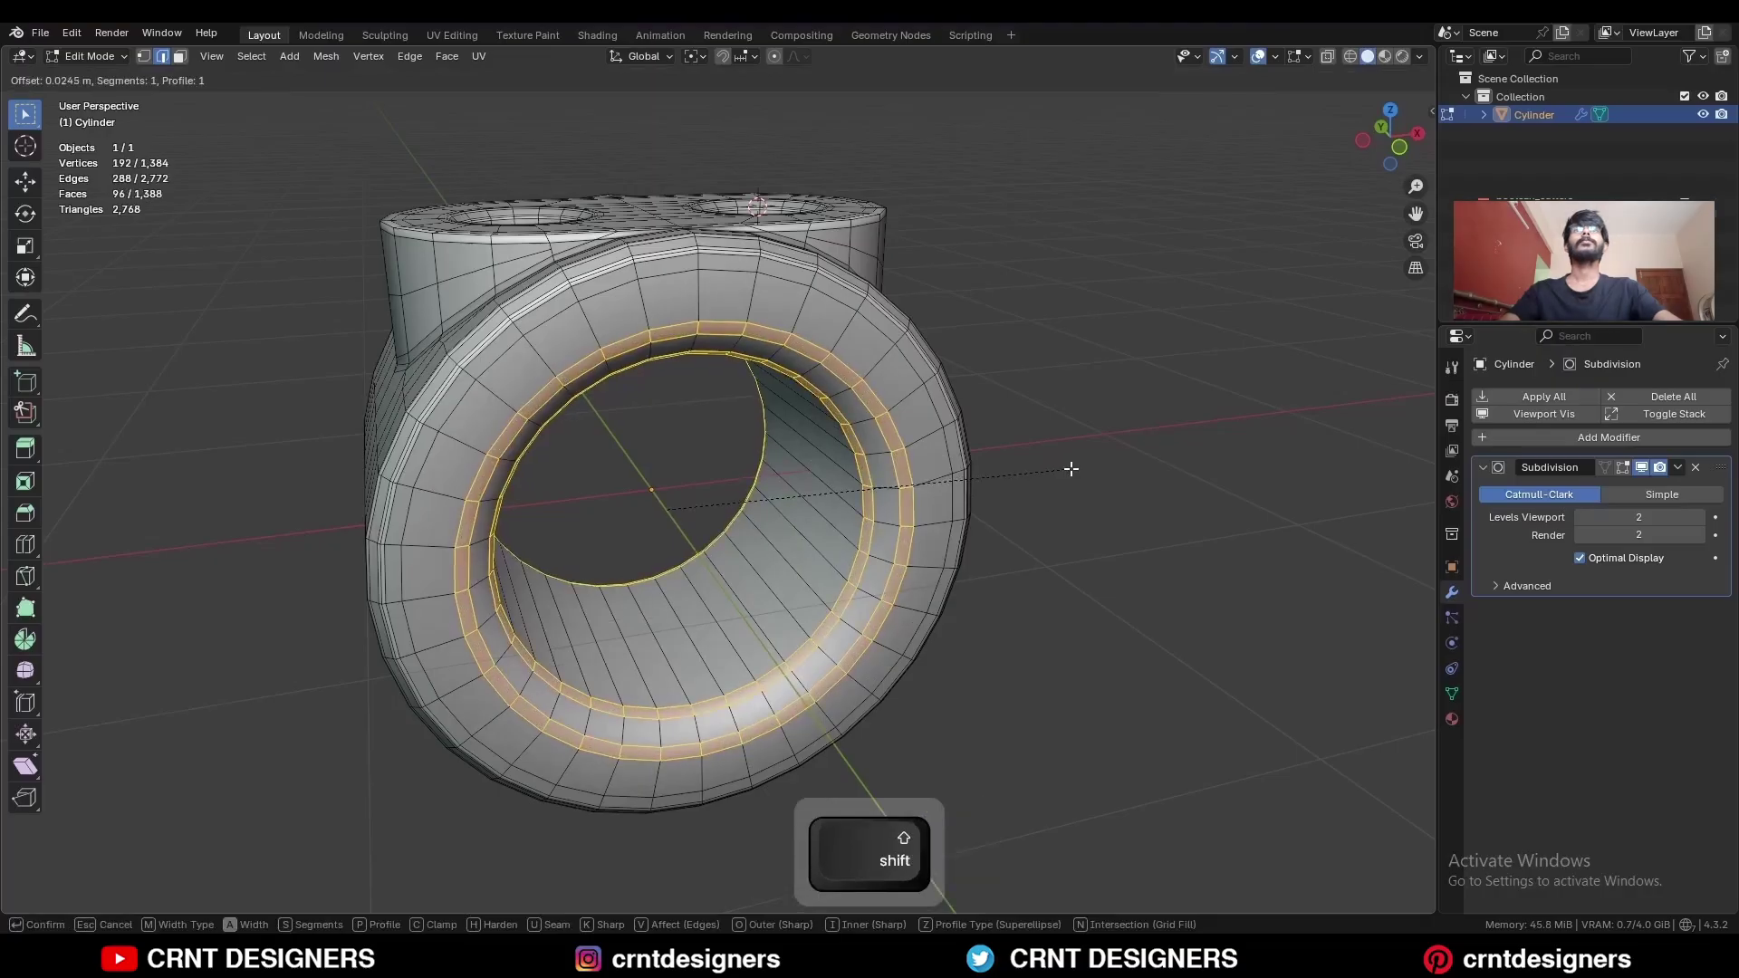
{"action": "left_click", "coordinate": [1072, 469]}
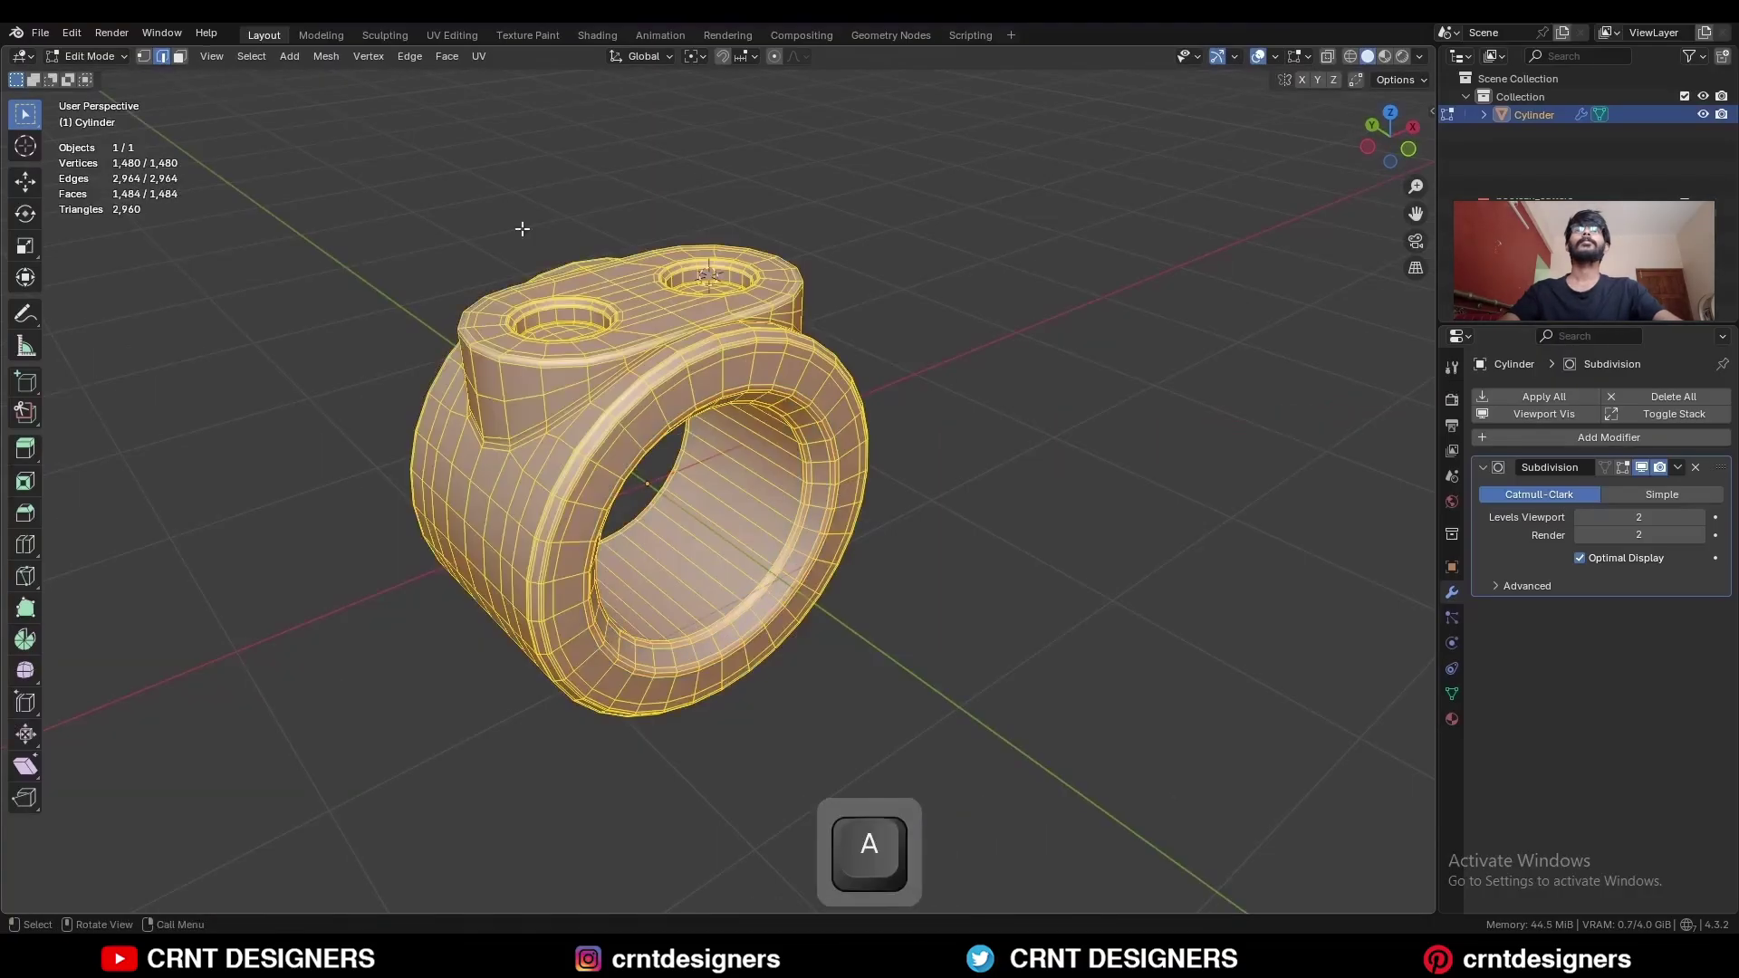
Symmetrize the whole mesh so that the front rim's bevels are mirrored onto the back side.
{"action": "left_click", "coordinate": [326, 56]}
{"action": "left_click", "coordinate": [364, 320]}
{"action": "left_click", "coordinate": [916, 412], "text": "ctrl"}
{"action": "key", "text": "Tab"}
{"action": "key", "text": "Tab"}
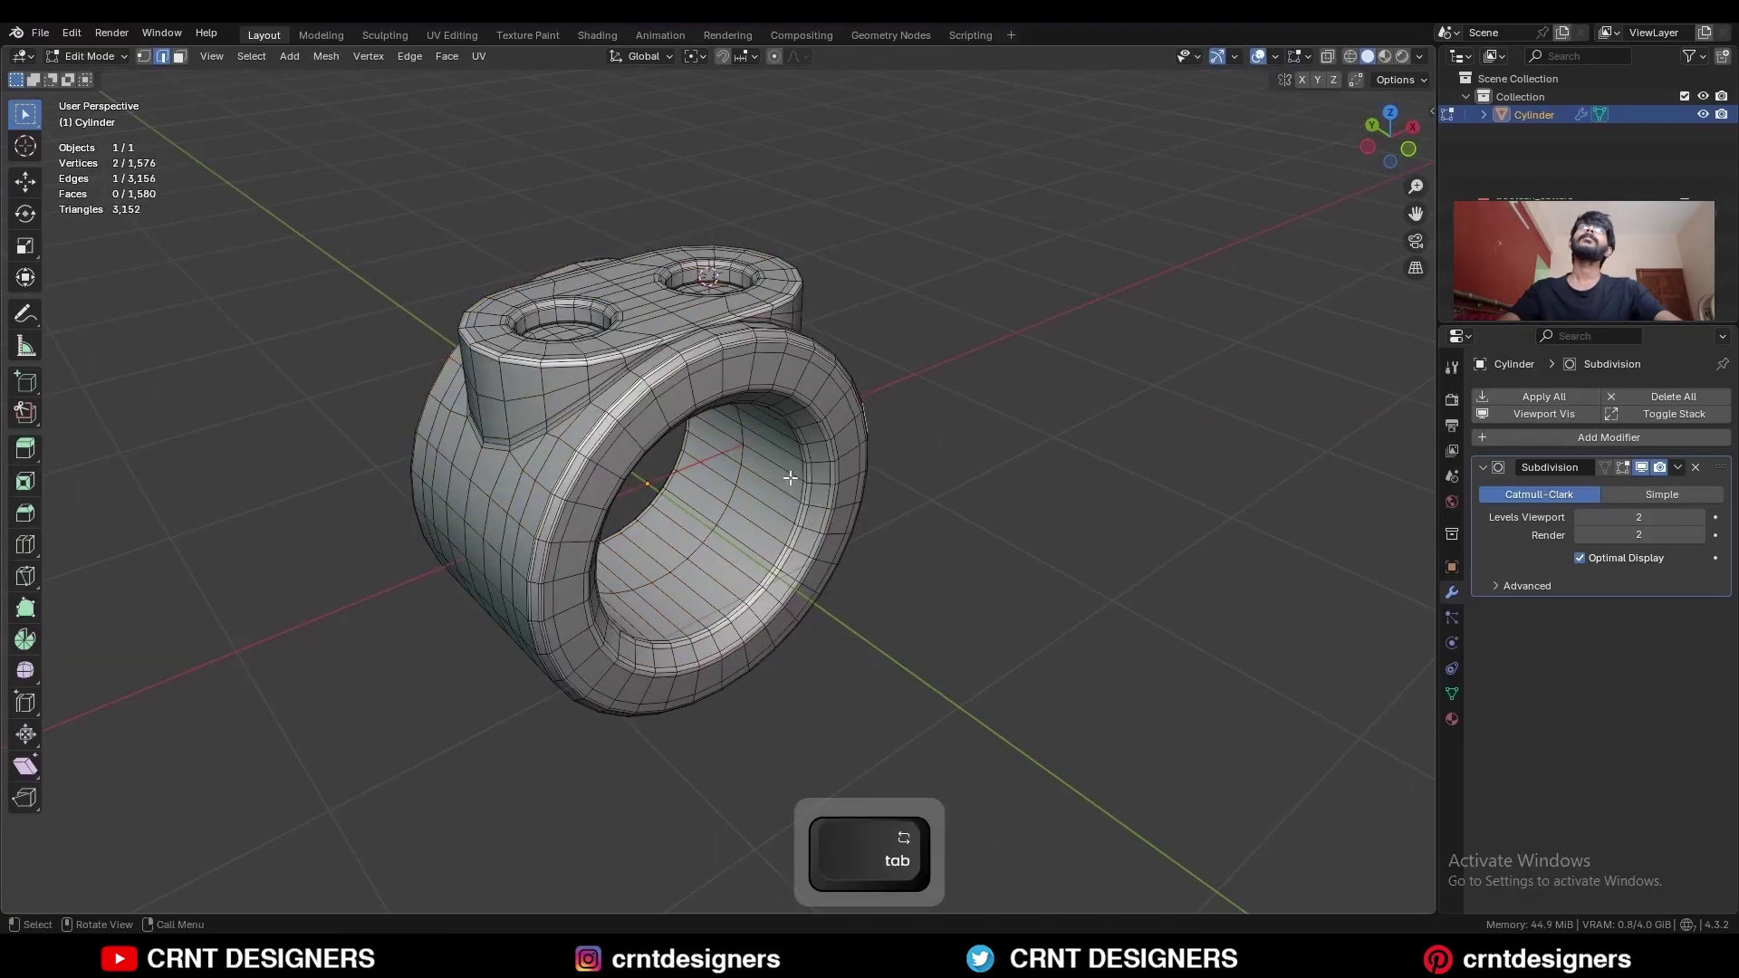
Add a centred loop cut to each half of the through hole's inner wall, return to Object Mode and deselect the body.
{"action": "key", "text": "ctrl+r"}
{"action": "left_click", "coordinate": [781, 488]}
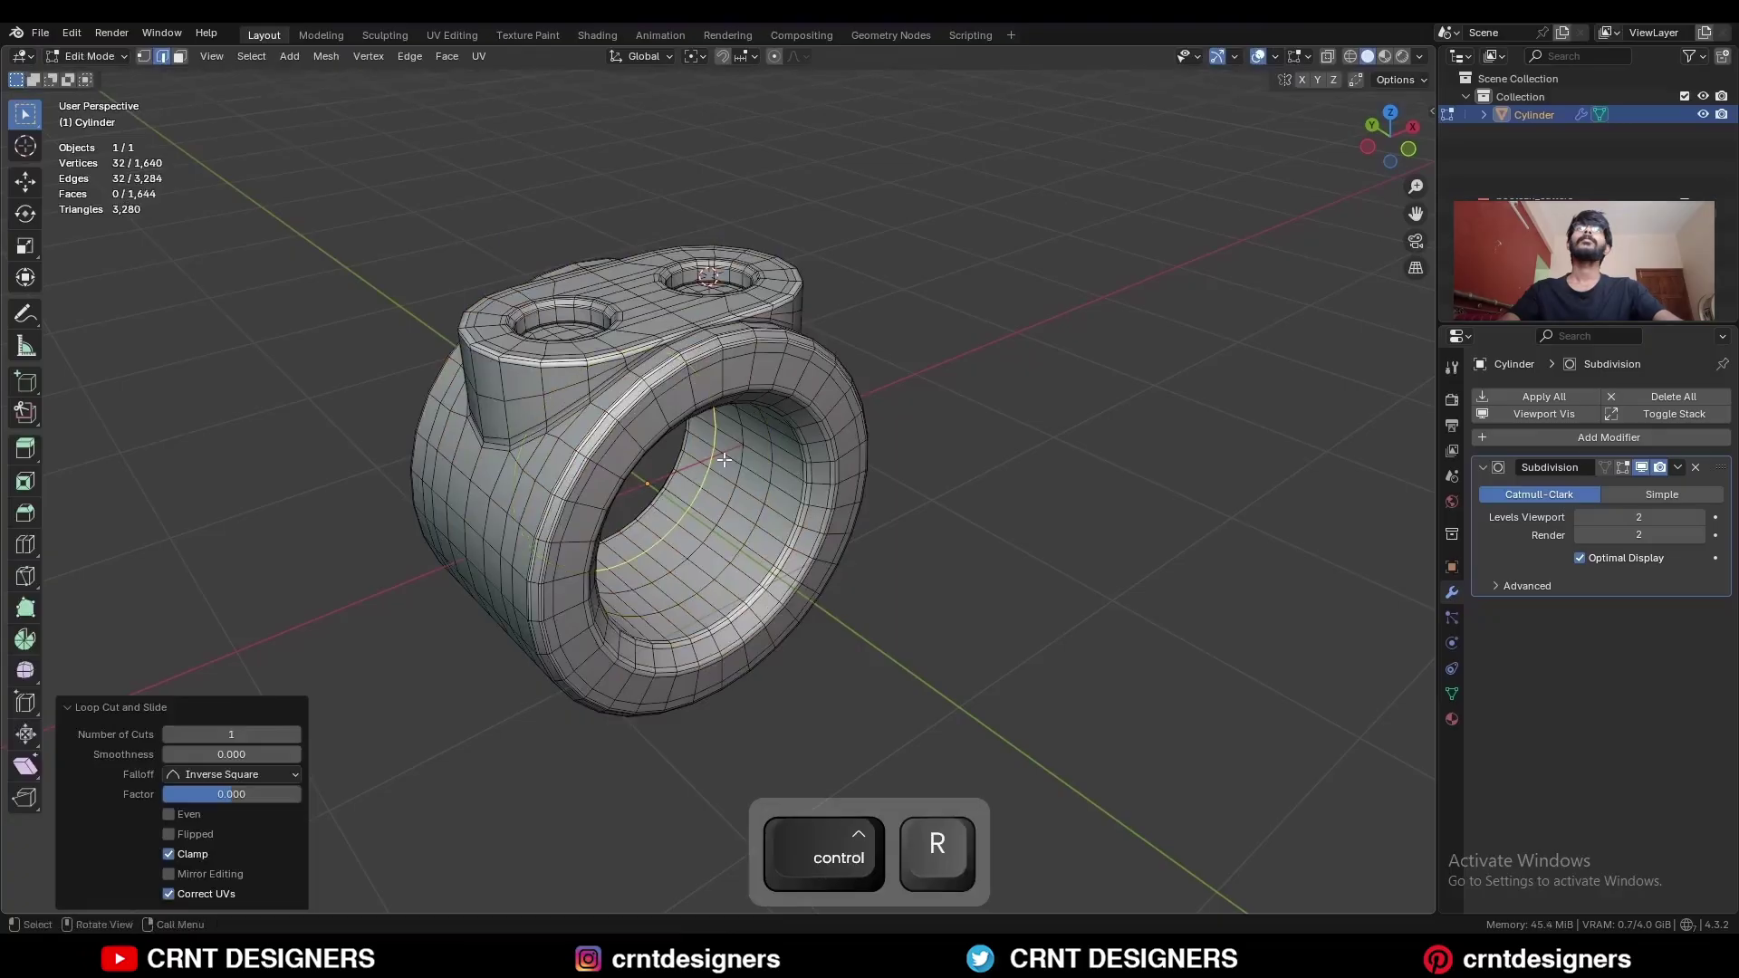
{"action": "key", "text": "Tab"}
{"action": "left_click", "coordinate": [992, 384]}
Hide the viewport overlays and save the file BM36.blend.
{"action": "middle_click_drag", "start_coordinate": [946, 389], "coordinate": [961, 477]}
{"action": "key", "text": "shift+alt+z"}
{"action": "key", "text": "ctrl+s"}
{"action": "scroll", "coordinate": [933, 371], "scroll_direction": "down", "scroll_amount": 2}
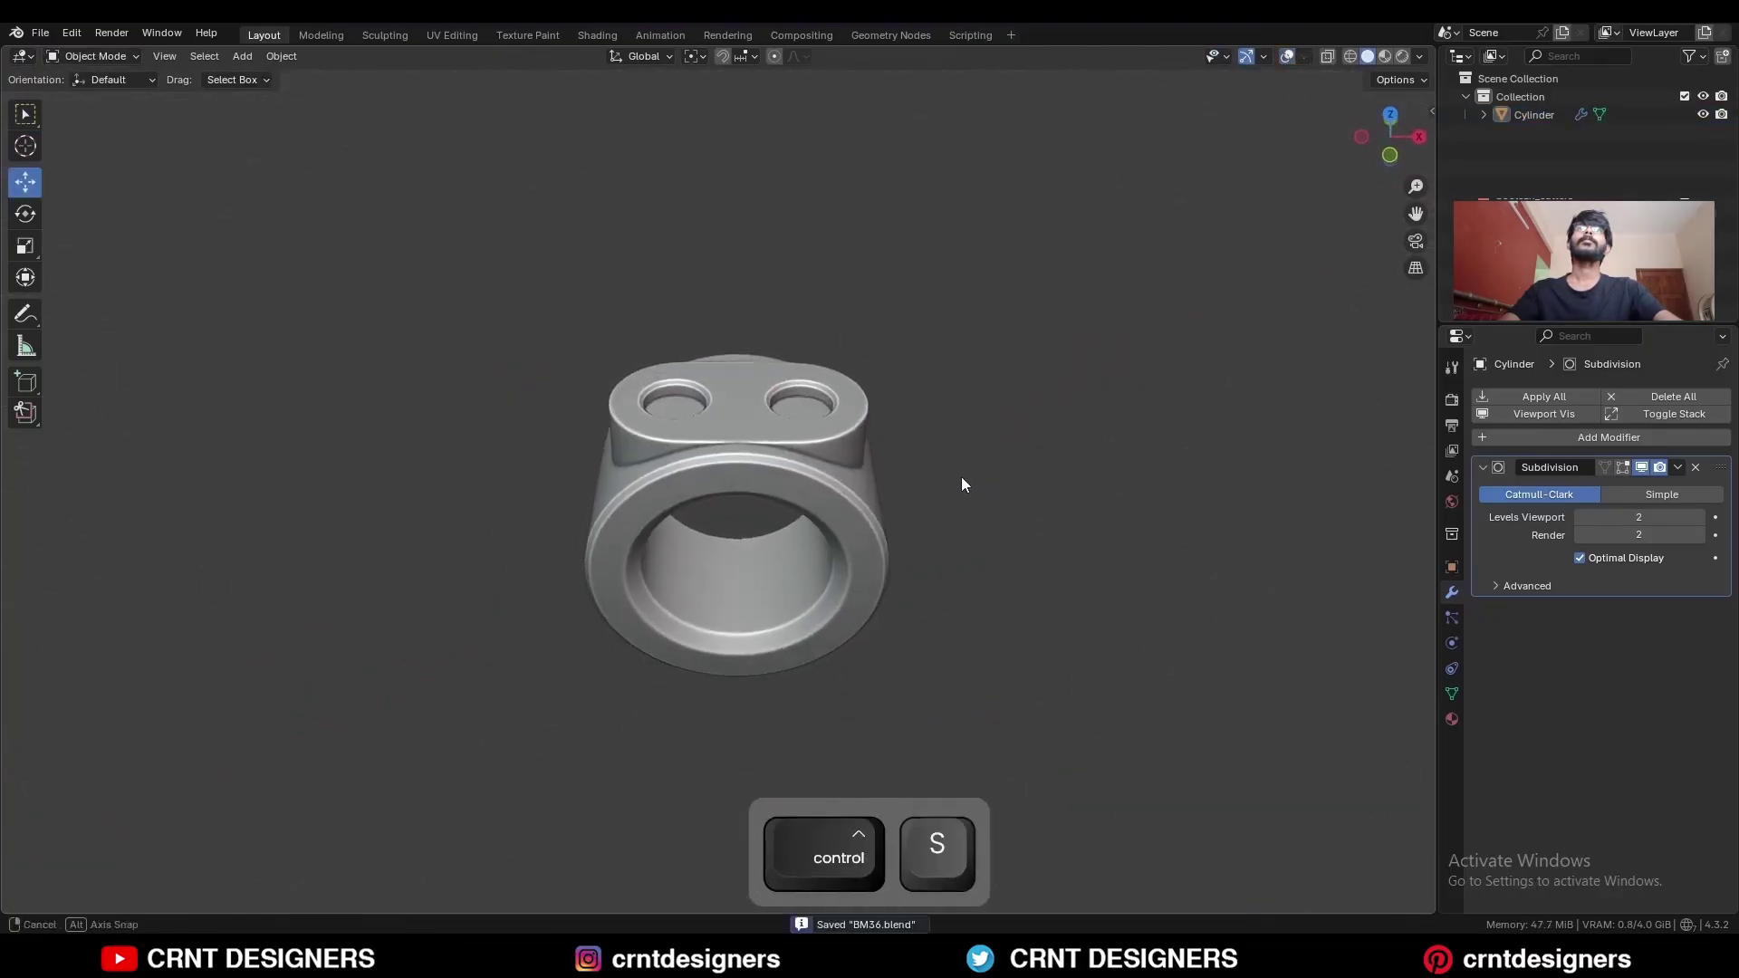
Examine the smoothed ring's shading from axis-aligned views and turn the viewport overlays back on to check its wireframe.
{"action": "middle_click_drag", "start_coordinate": [839, 469], "coordinate": [1069, 399]}
{"action": "left_click", "coordinate": [1382, 141]}
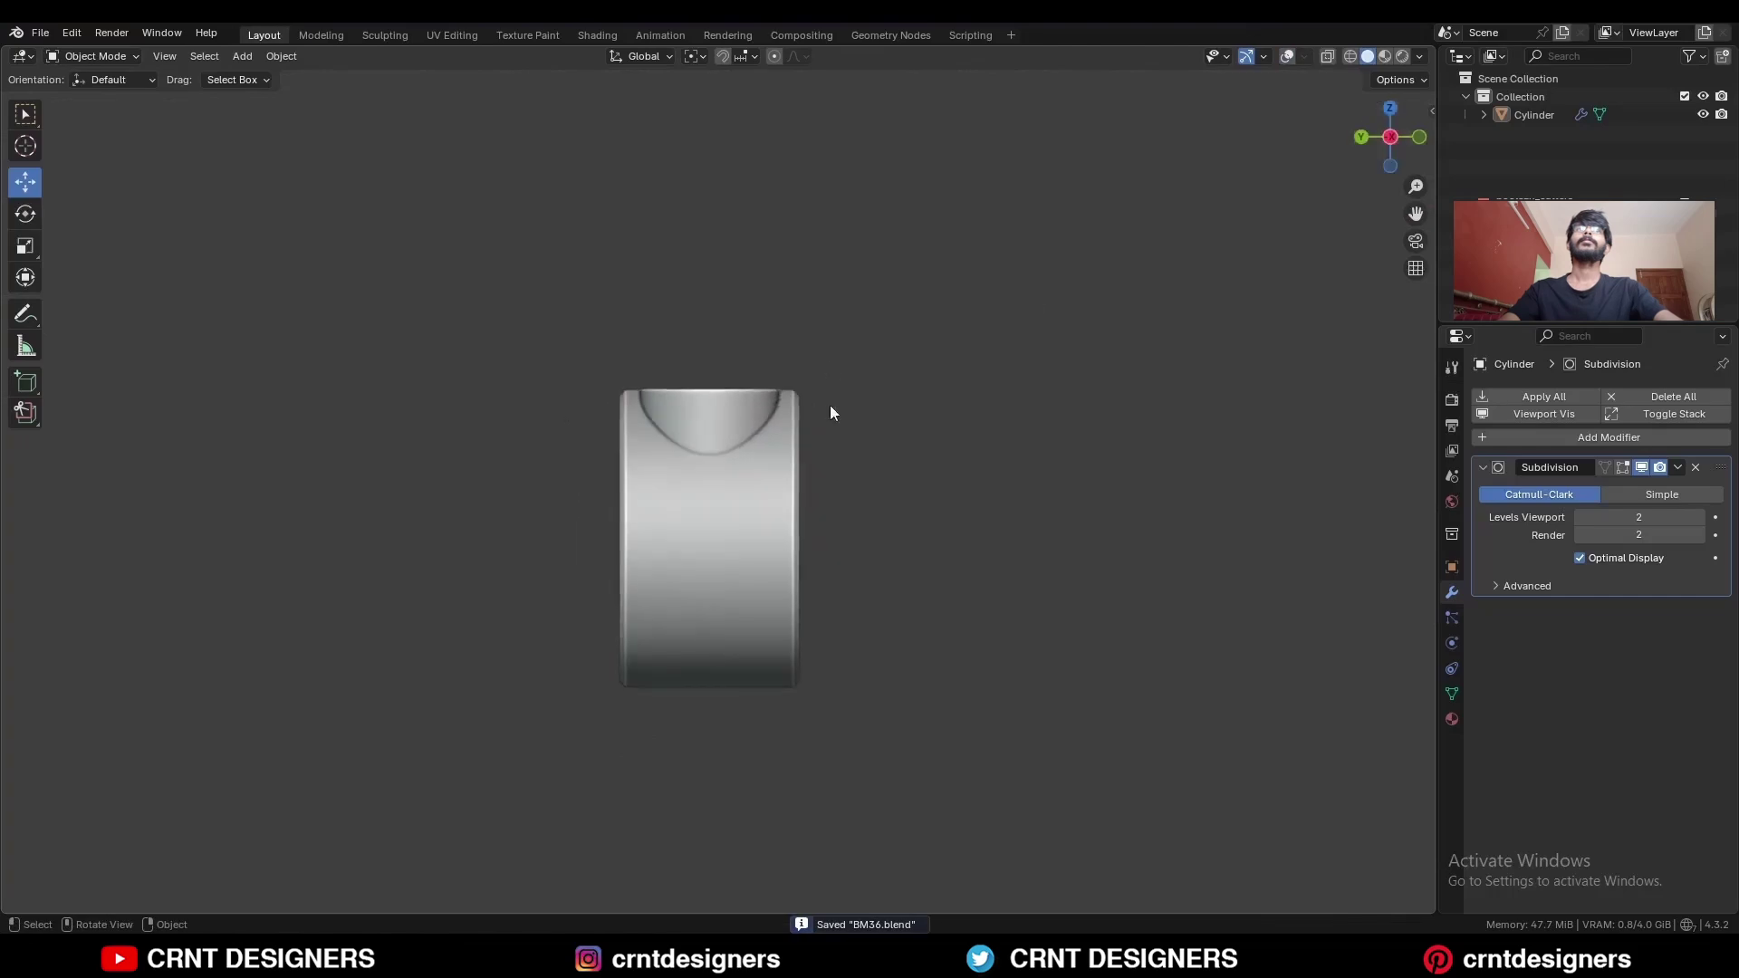
{"action": "left_click", "coordinate": [1361, 137]}
{"action": "key", "text": "shift+alt+z"}
{"action": "scroll", "coordinate": [1169, 340], "scroll_direction": "up", "scroll_amount": 3}
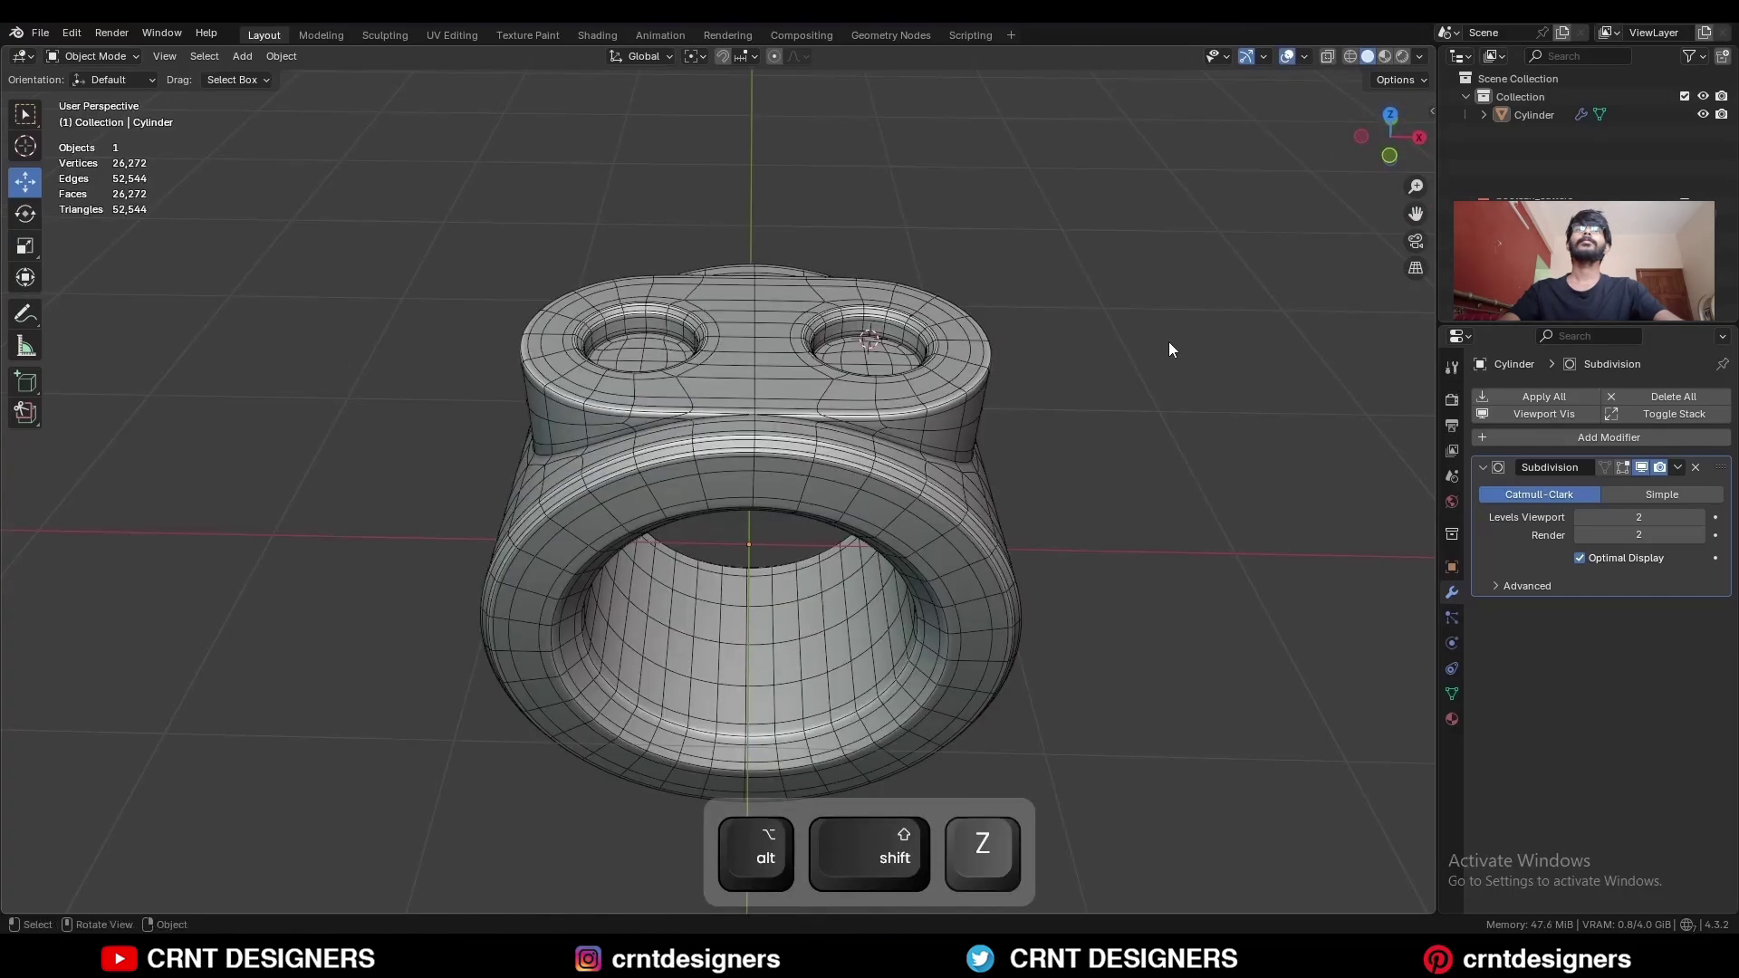